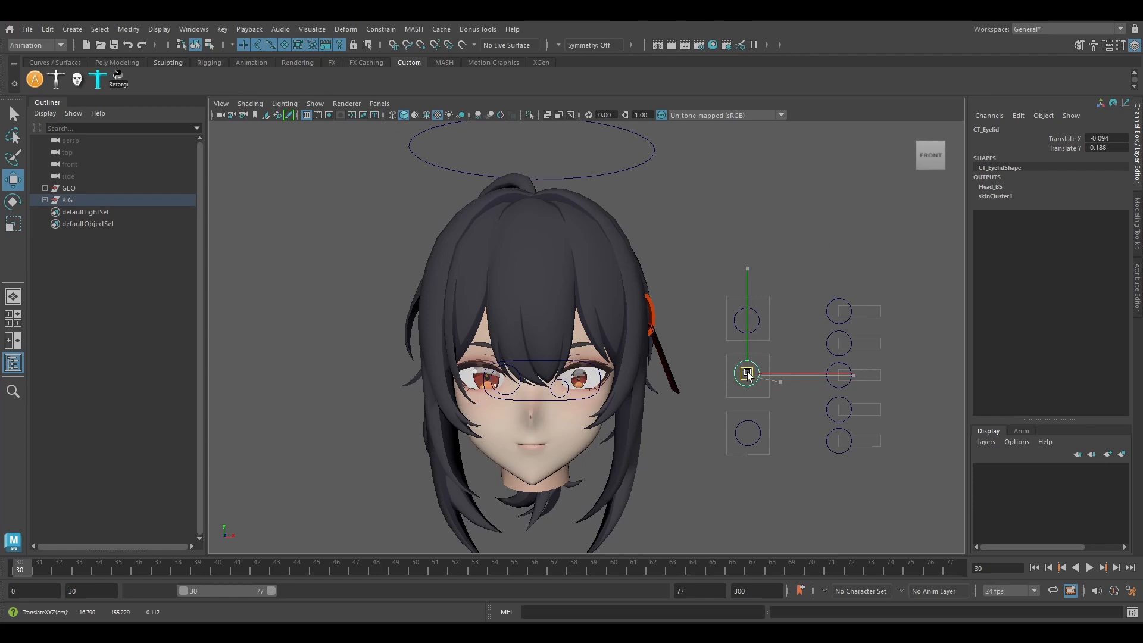
Try out the finished face rig by moving the second and fourth slider controls beside the head.
{"action": "left_click", "coordinate": [839, 343]}
{"action": "left_click_drag", "start_coordinate": [852, 351], "coordinate": [864, 351]}
{"action": "left_click", "coordinate": [838, 412]}
{"action": "left_click_drag", "start_coordinate": [838, 414], "coordinate": [801, 404]}
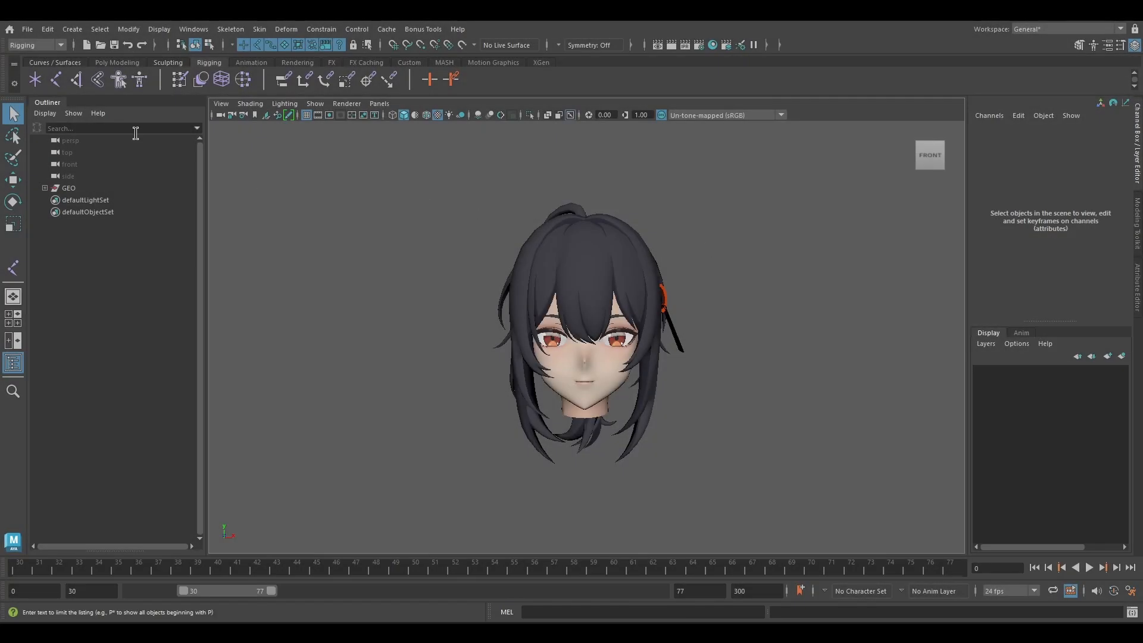
Create a single joint snapped to the grid origin below the character's head.
{"action": "left_click", "coordinate": [56, 80]}
{"action": "scroll", "coordinate": [598, 303], "scroll_direction": "down", "scroll_amount": 4}
{"action": "left_click_drag", "start_coordinate": [598, 303], "coordinate": [602, 389], "text": "alt"}
{"action": "scroll", "coordinate": [600, 396], "scroll_direction": "down", "scroll_amount": 5}
{"action": "middle_click_drag", "start_coordinate": [599, 401], "coordinate": [591, 316], "text": "alt"}
{"action": "key", "text": "x"}
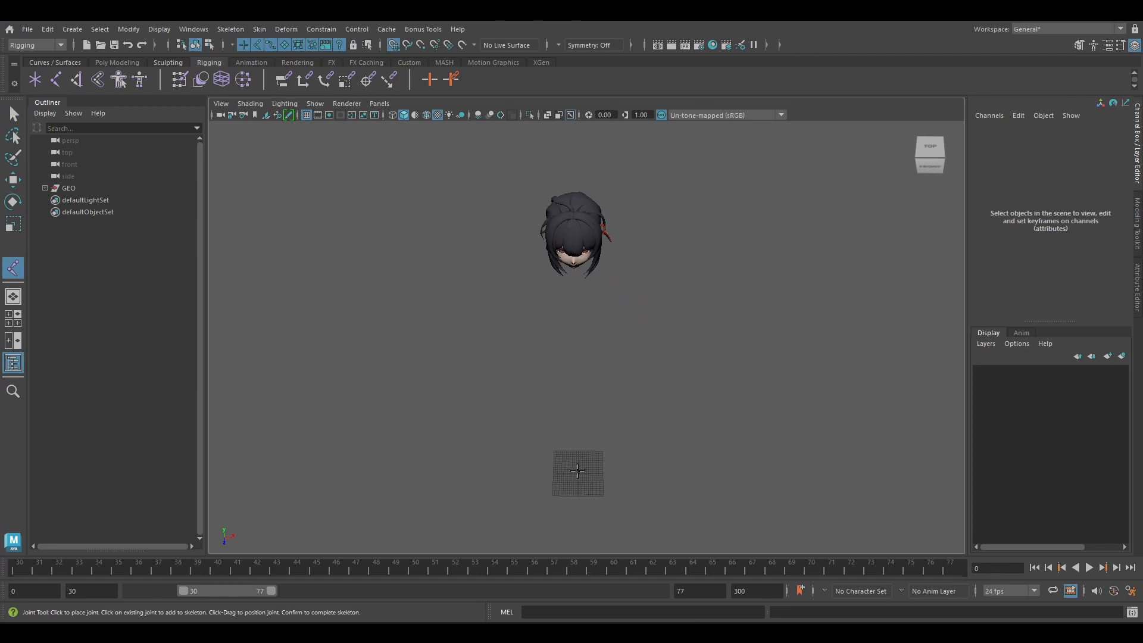
{"action": "left_click", "coordinate": [578, 470]}
{"action": "key", "text": "Return"}
Move the new joint up and back into the middle of the head, at about Y 155.263 and Z -3.678.
{"action": "left_click_drag", "start_coordinate": [577, 471], "coordinate": [556, 413], "text": "alt"}
{"action": "key", "text": "w"}
{"action": "left_click_drag", "start_coordinate": [599, 458], "coordinate": [601, 135]}
{"action": "left_click_drag", "start_coordinate": [556, 214], "coordinate": [444, 306], "text": "alt"}
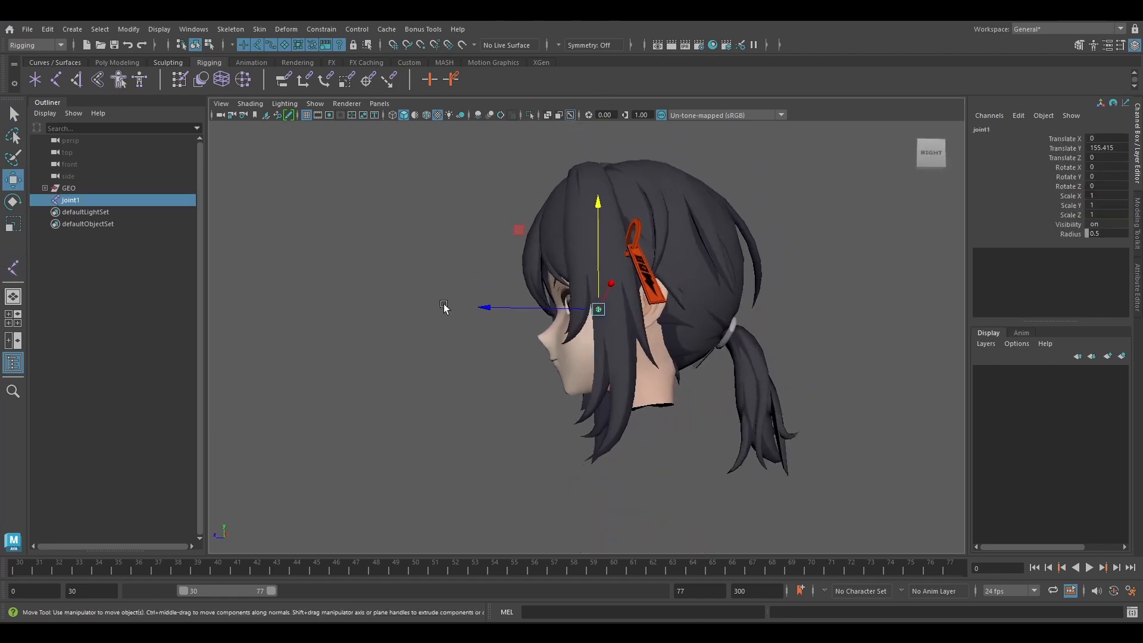
{"action": "scroll", "coordinate": [443, 307], "scroll_direction": "up", "scroll_amount": 3}
{"action": "middle_click_drag", "start_coordinate": [482, 276], "coordinate": [430, 301], "text": "alt"}
{"action": "left_click_drag", "start_coordinate": [473, 241], "coordinate": [437, 251]}
{"action": "scroll", "coordinate": [531, 248], "scroll_direction": "up", "scroll_amount": 3}
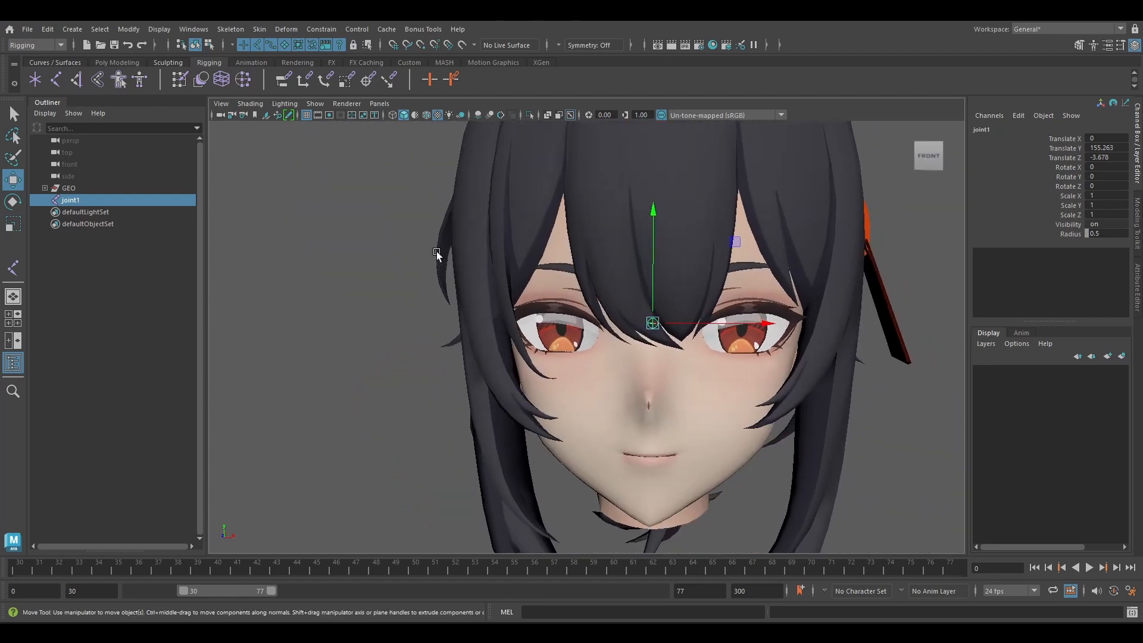
Rename the joint in the head as JT_Head.
{"action": "double_click", "coordinate": [105, 199]}
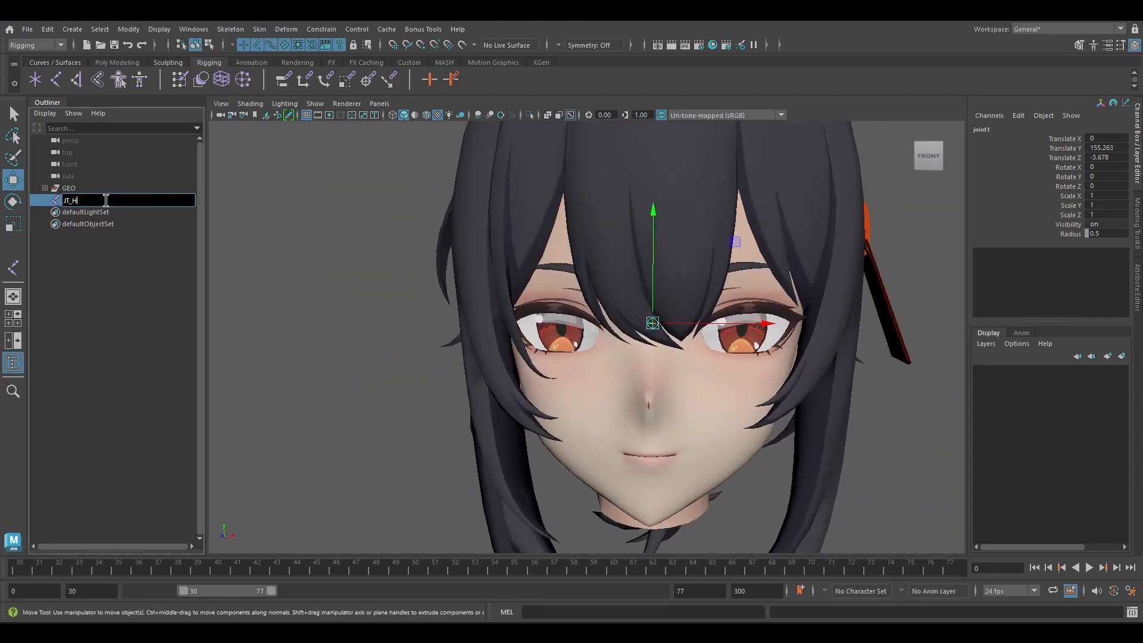
{"action": "type", "text": "JT_Head"}
{"action": "key", "text": "Return"}
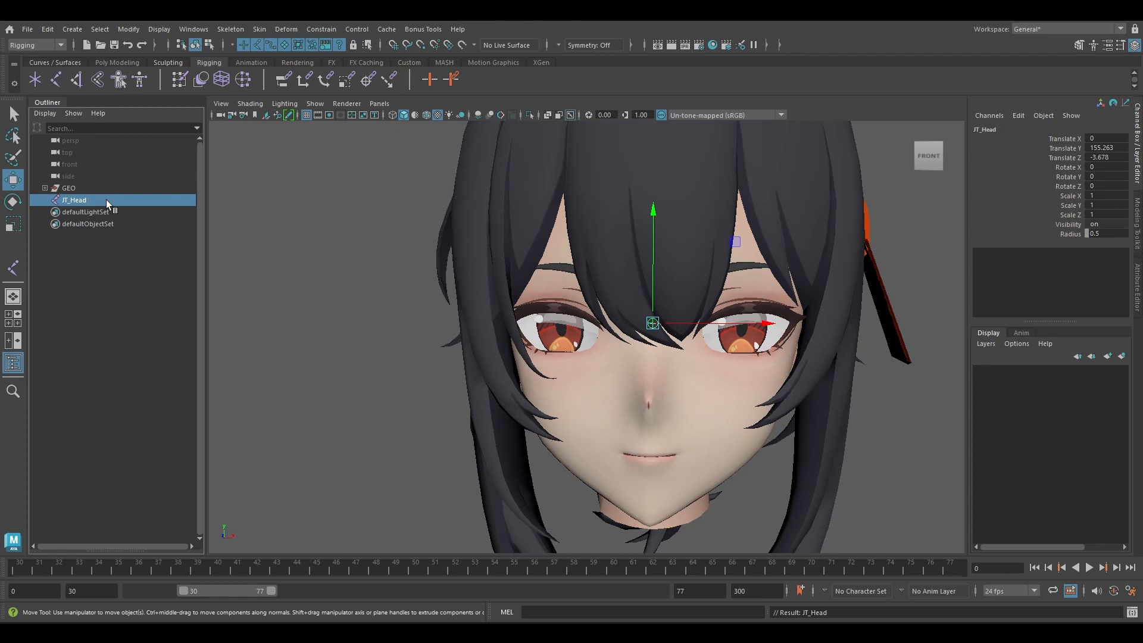
Duplicate JT_Head and move the copy forward to the character's left eye, at about X 3.829 and Z 2.868.
{"action": "key", "text": "f"}
{"action": "middle_click_drag", "start_coordinate": [642, 342], "coordinate": [602, 334], "text": "alt"}
{"action": "key", "text": "ctrl+d"}
{"action": "left_click_drag", "start_coordinate": [620, 339], "coordinate": [642, 351], "text": "alt"}
{"action": "scroll", "coordinate": [689, 370], "scroll_direction": "up", "scroll_amount": 5}
{"action": "scroll", "coordinate": [641, 351], "scroll_direction": "up", "scroll_amount": 3}
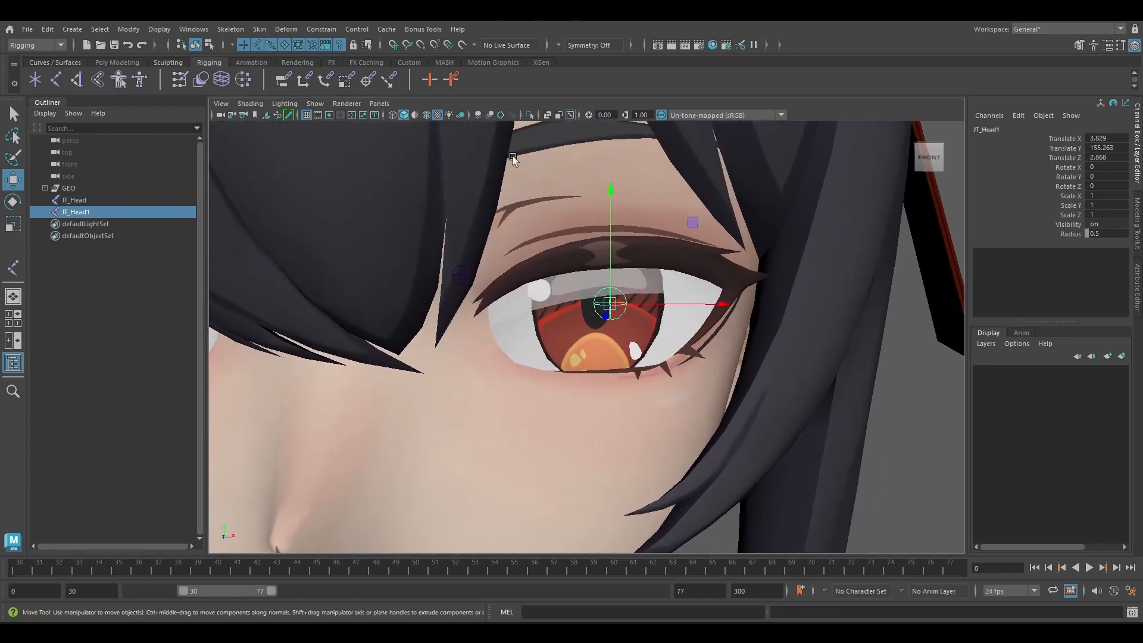
Snap the duplicated joint to the centre vertex of the left pupil, displaying the wireframe over the shading only while positioning it.
{"action": "left_click", "coordinate": [426, 114]}
{"action": "scroll", "coordinate": [672, 308], "scroll_direction": "up", "scroll_amount": 3}
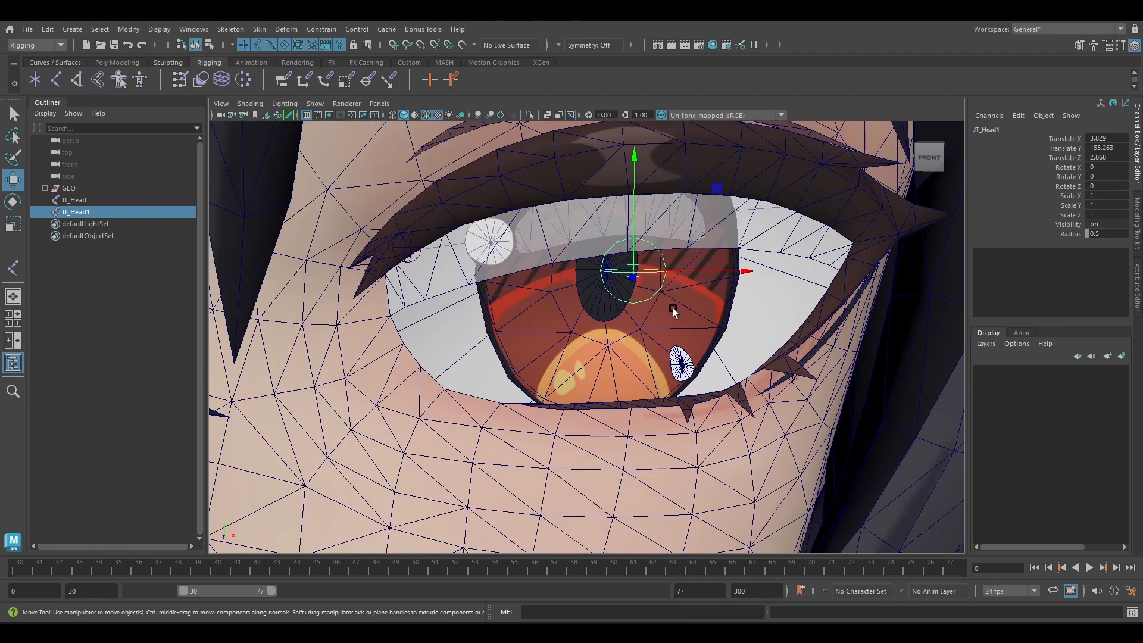
{"action": "key", "text": "v"}
{"action": "left_click_drag", "start_coordinate": [633, 273], "coordinate": [622, 265]}
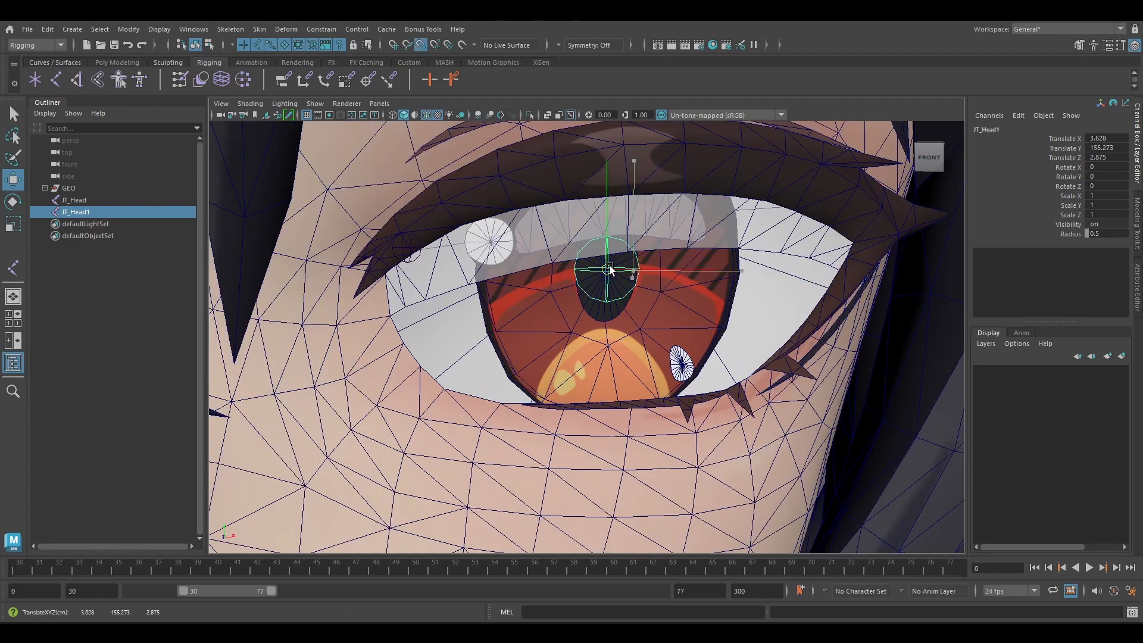
{"action": "scroll", "coordinate": [609, 271], "scroll_direction": "down", "scroll_amount": 3}
{"action": "mouse_move", "coordinate": [684, 290]}
{"action": "left_mouse_down", "text": "alt"}
{"action": "mouse_move", "coordinate": [561, 288]}
{"action": "mouse_move", "coordinate": [601, 287]}
{"action": "left_mouse_up", "text": "alt"}
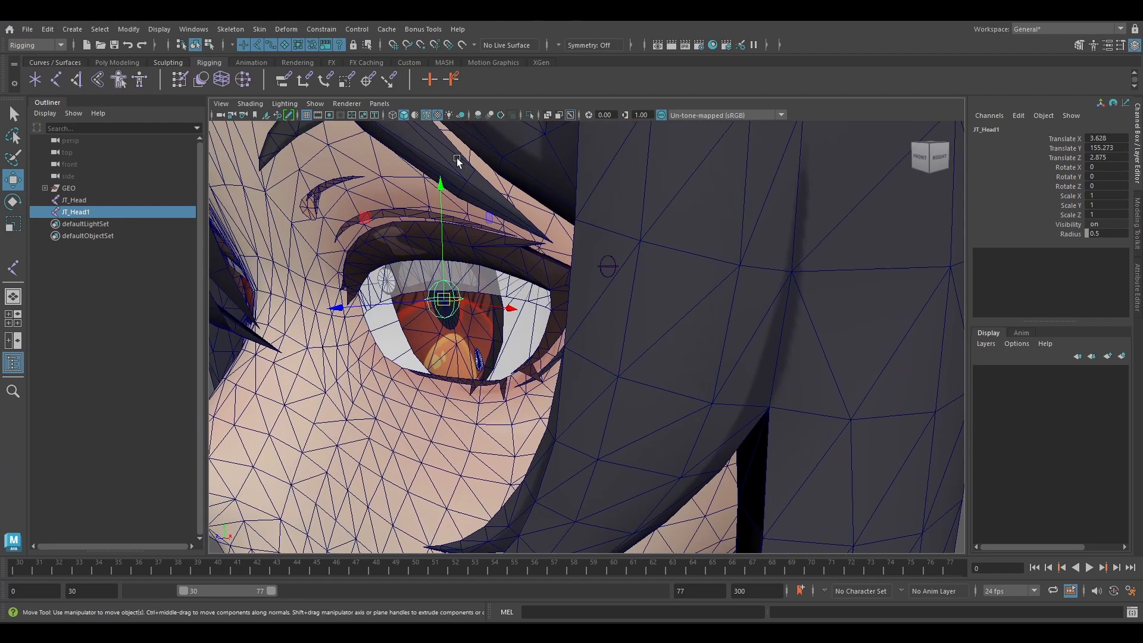
{"action": "left_click", "coordinate": [428, 114]}
Rename the joint on the left pupil as JT_EyeCornea_L.
{"action": "double_click", "coordinate": [81, 212]}
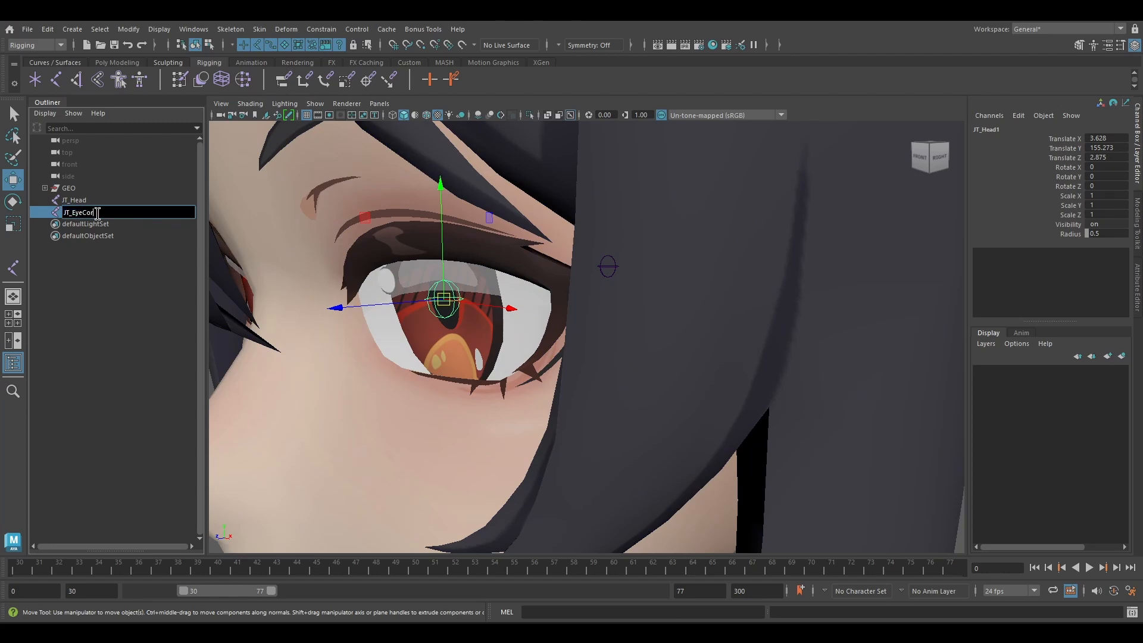
{"action": "type", "text": "JT_EyeCornea_L"}
{"action": "key", "text": "Return"}
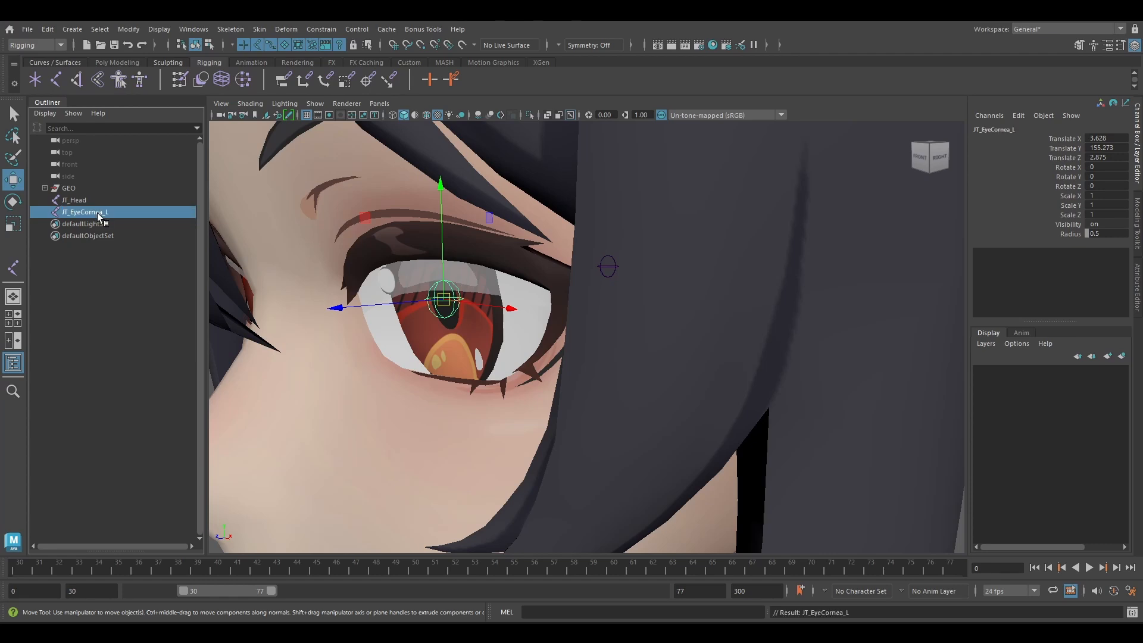
Bind the Eye_L mesh to JT_EyeCornea_L with Bind Skin, using reset settings and binding to selected joints.
{"action": "scroll", "coordinate": [405, 291], "scroll_direction": "down", "scroll_amount": 3}
{"action": "left_click_drag", "start_coordinate": [424, 305], "coordinate": [484, 316], "text": "alt"}
{"action": "scroll", "coordinate": [541, 337], "scroll_direction": "up", "scroll_amount": 3}
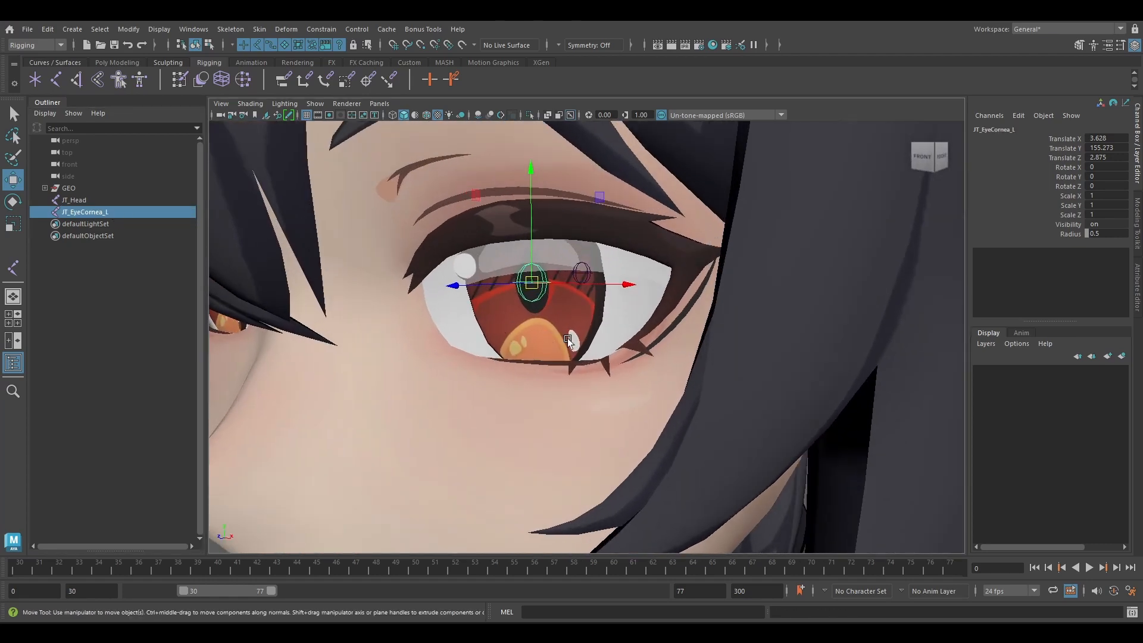
{"action": "left_click", "coordinate": [558, 320]}
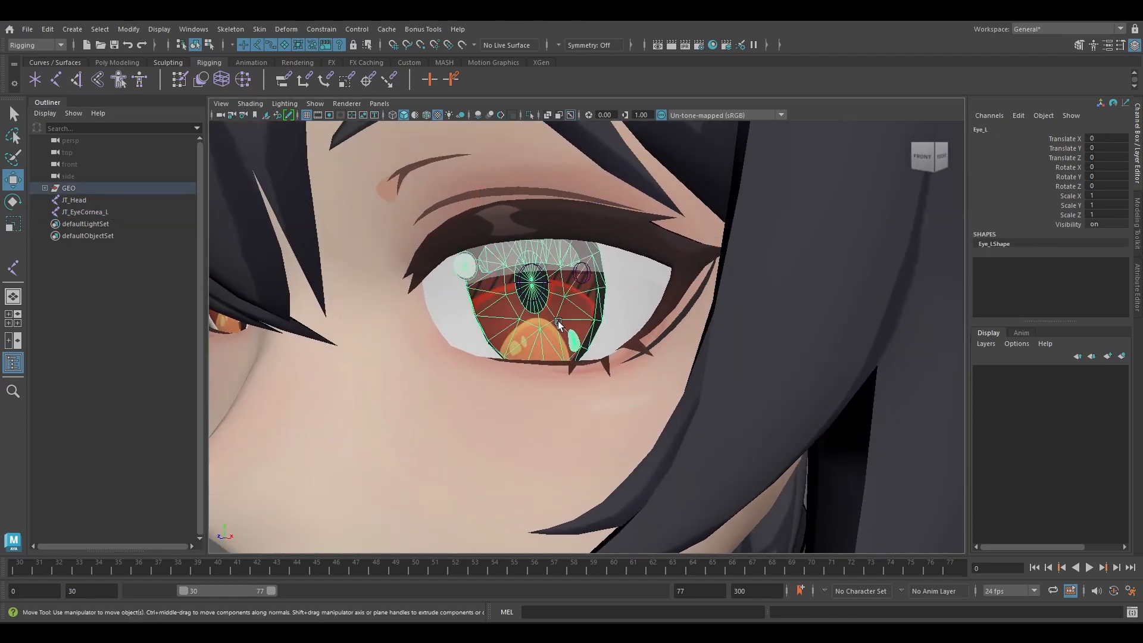
{"action": "left_click", "coordinate": [539, 283]}
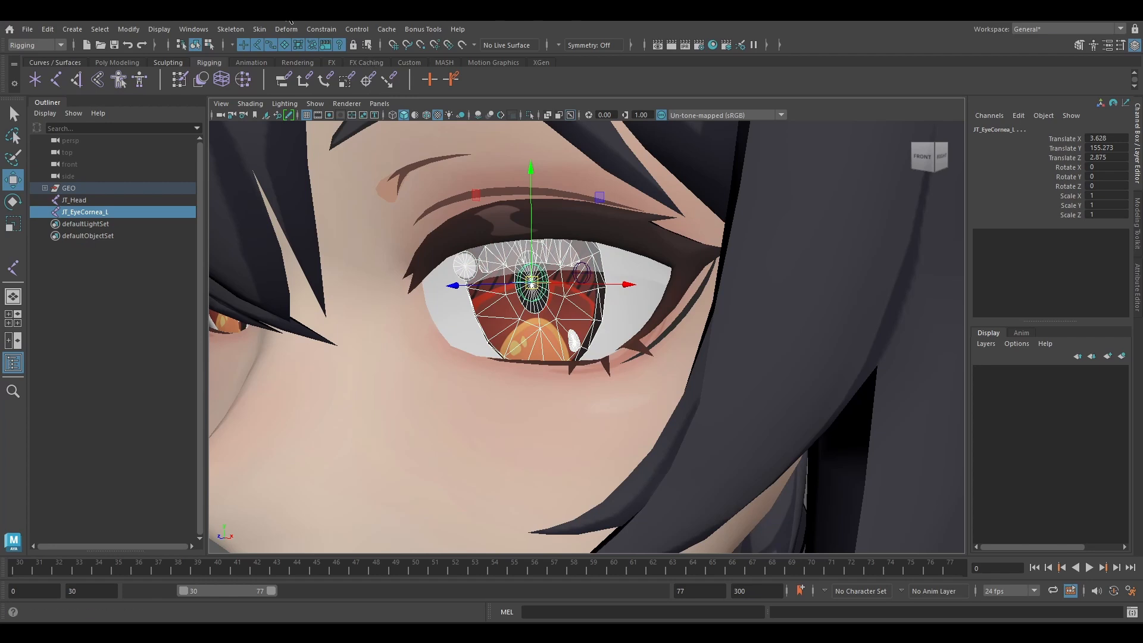
{"action": "left_click", "coordinate": [260, 29]}
{"action": "left_click", "coordinate": [414, 63]}
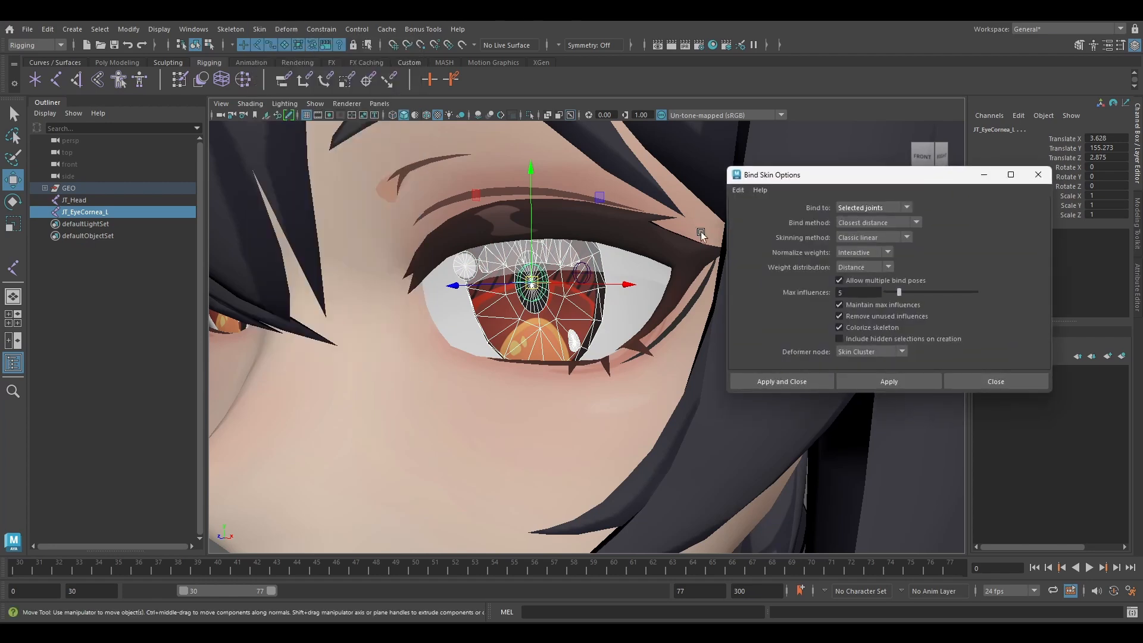
{"action": "left_click", "coordinate": [738, 190]}
{"action": "left_click", "coordinate": [748, 216]}
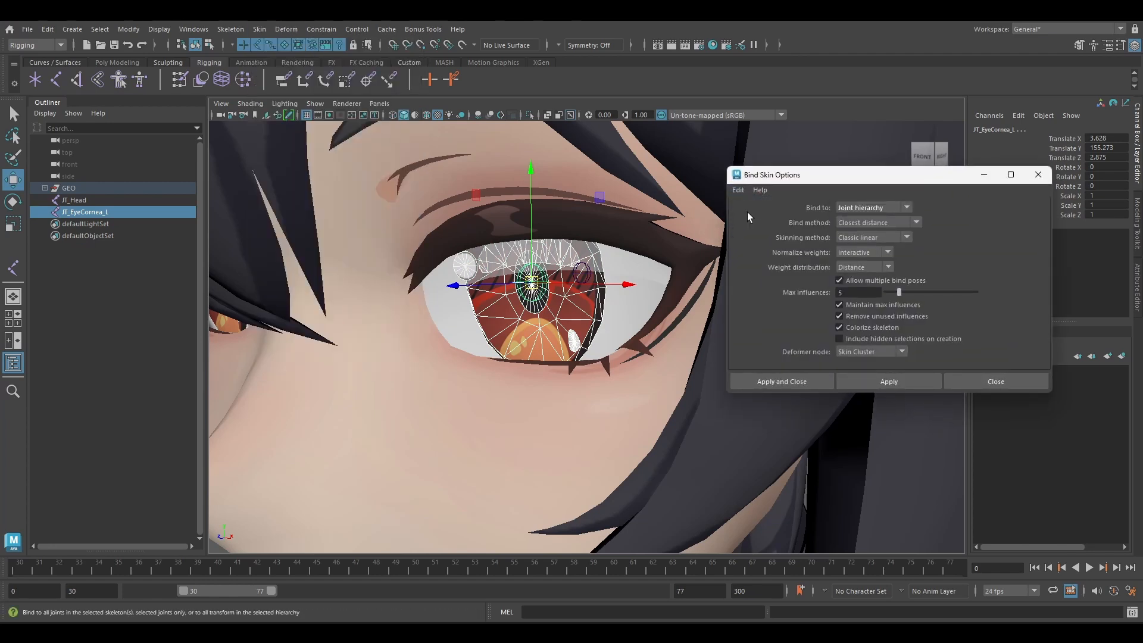
{"action": "left_click", "coordinate": [862, 207]}
{"action": "left_click", "coordinate": [857, 220]}
{"action": "left_click", "coordinate": [781, 381]}
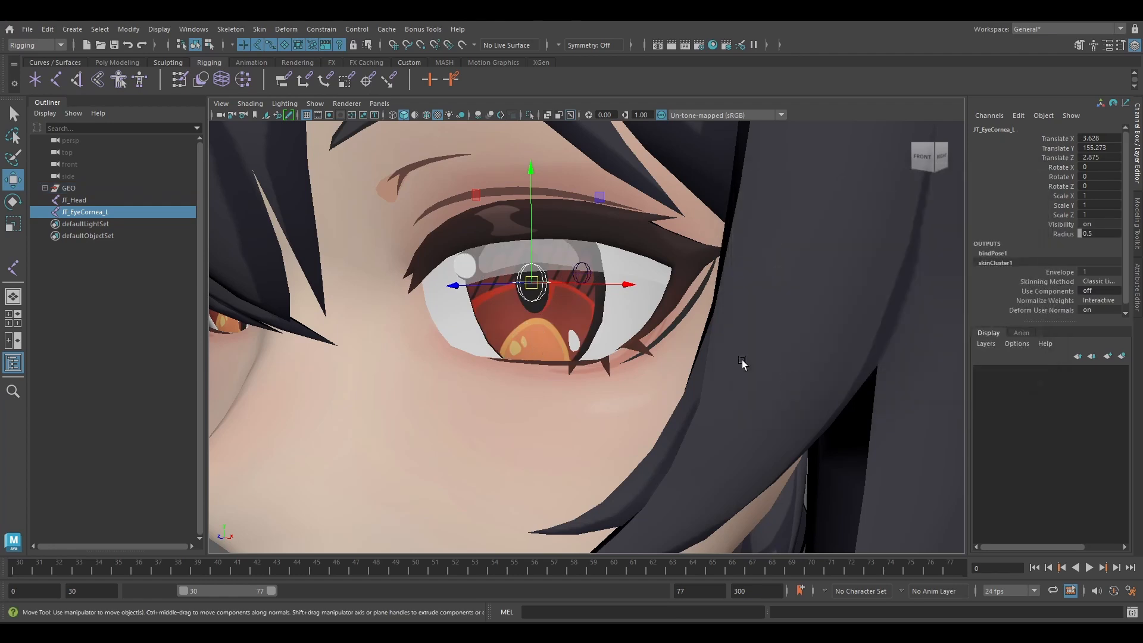
Duplicate JT_EyeCornea_L and rename the copy JT_Eye_L.
{"action": "left_click_drag", "start_coordinate": [742, 361], "coordinate": [591, 290], "text": "alt"}
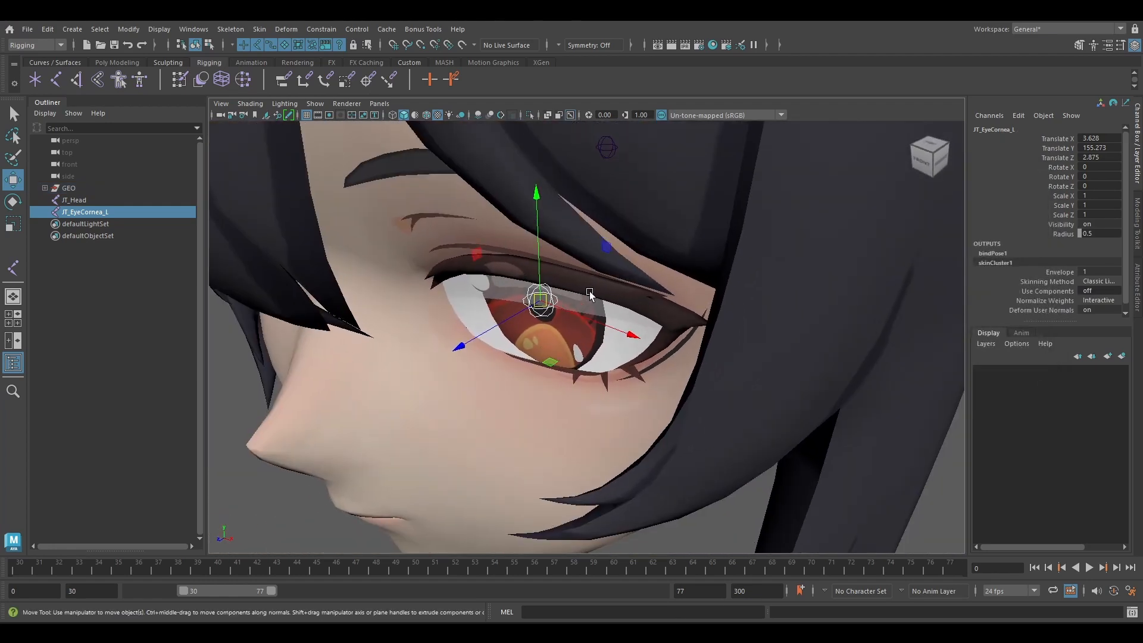
{"action": "key", "text": "ctrl+d"}
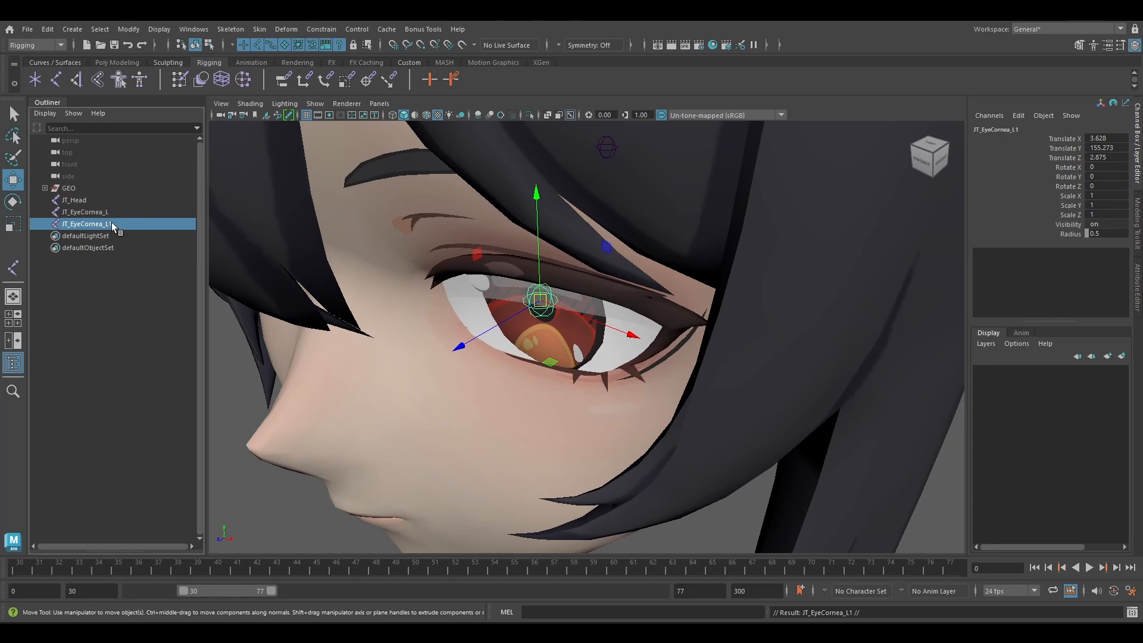
{"action": "double_click", "coordinate": [113, 223]}
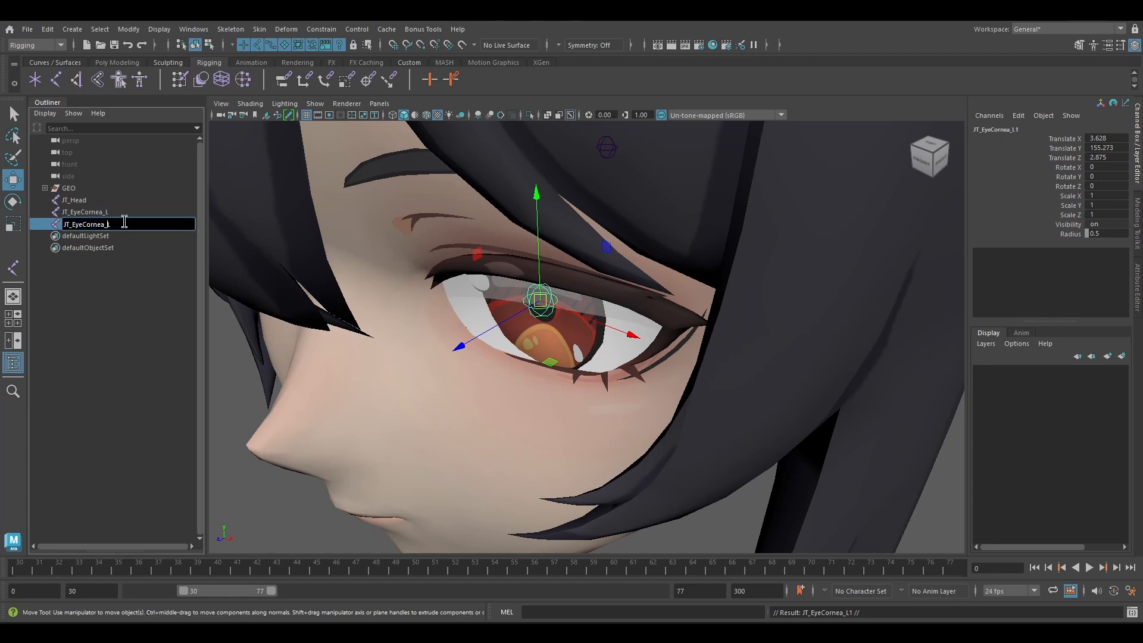
{"action": "key", "text": "Return"}
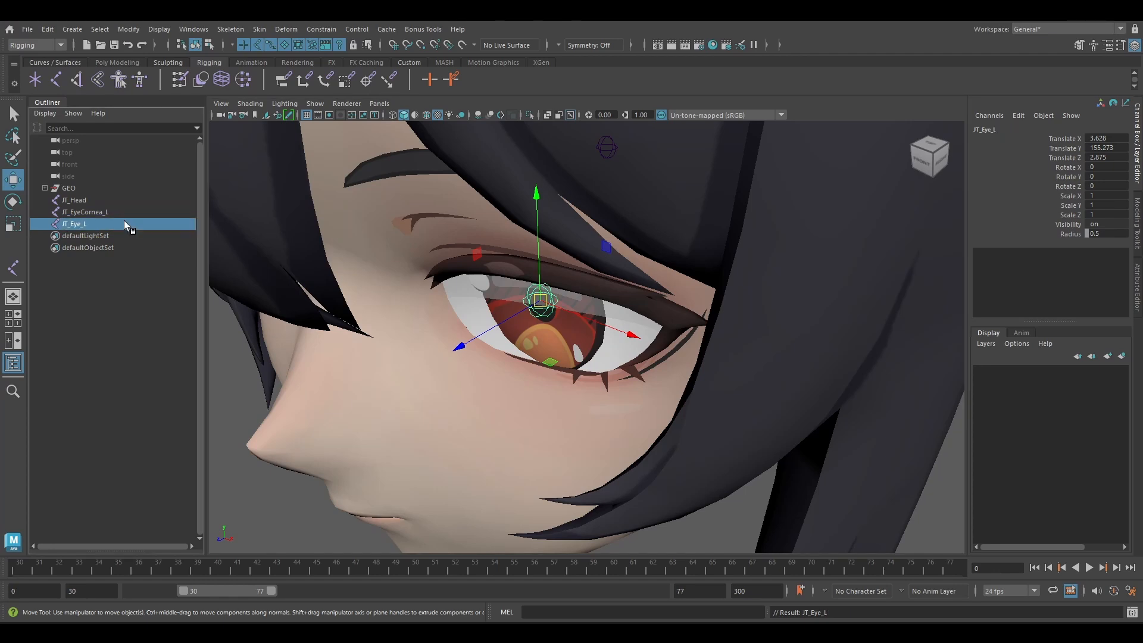
Move JT_Eye_L inward and back behind the eye surface, to about X 2.292 and Z 0.347.
{"action": "left_click_drag", "start_coordinate": [471, 345], "coordinate": [678, 257], "text": "alt"}
{"action": "left_click_drag", "start_coordinate": [678, 257], "coordinate": [702, 299], "text": "alt"}
{"action": "scroll", "coordinate": [624, 333], "scroll_direction": "up", "scroll_amount": 5}
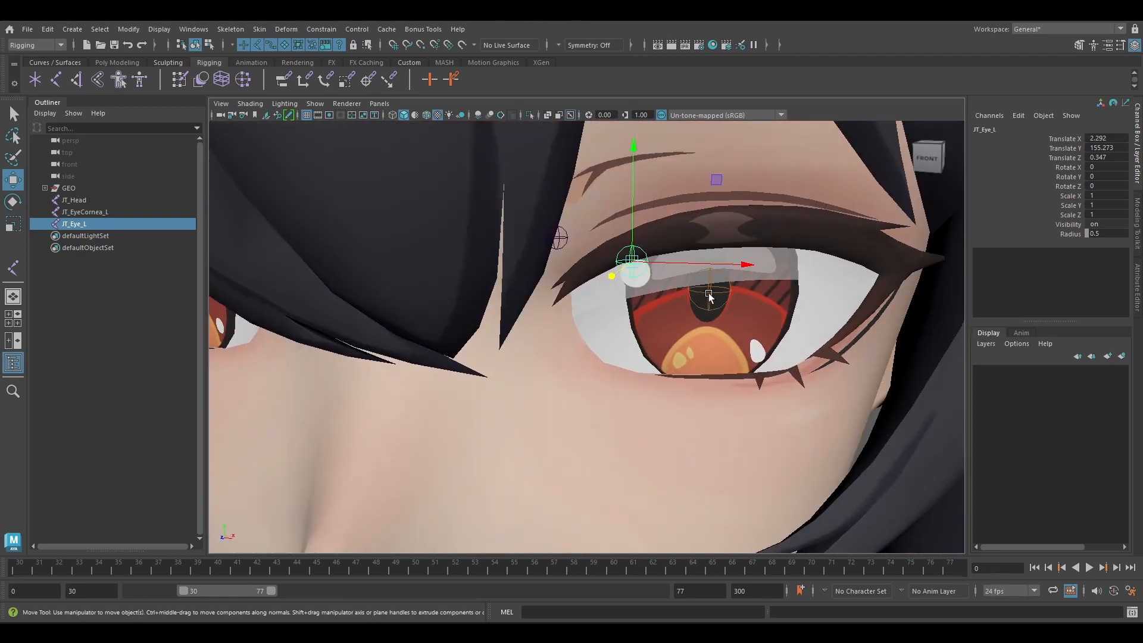
Parent JT_EyeCornea_L under JT_Eye_L and select the cornea joint to check the hierarchy.
{"action": "left_click", "coordinate": [709, 296]}
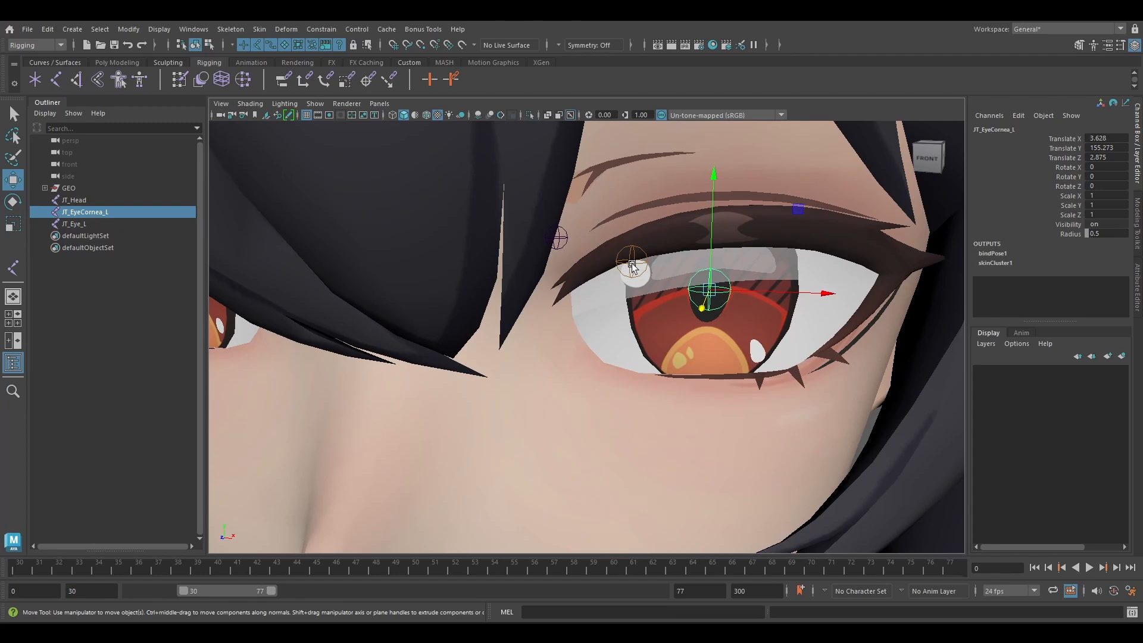
{"action": "left_click", "coordinate": [632, 264], "text": "shift"}
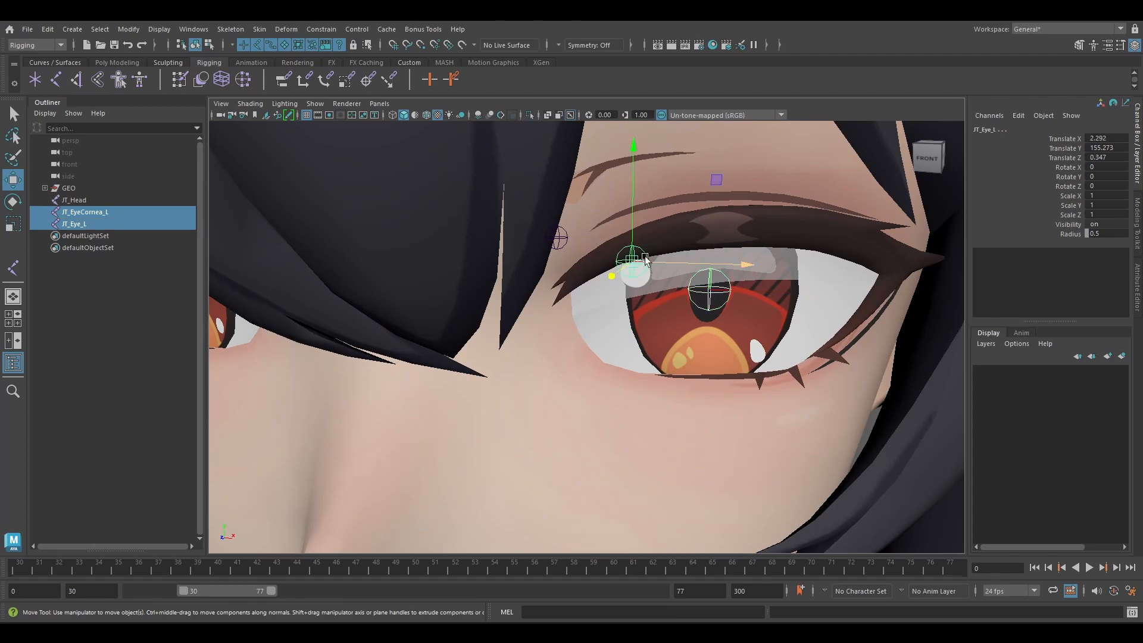
{"action": "key", "text": "p"}
{"action": "key", "text": "e"}
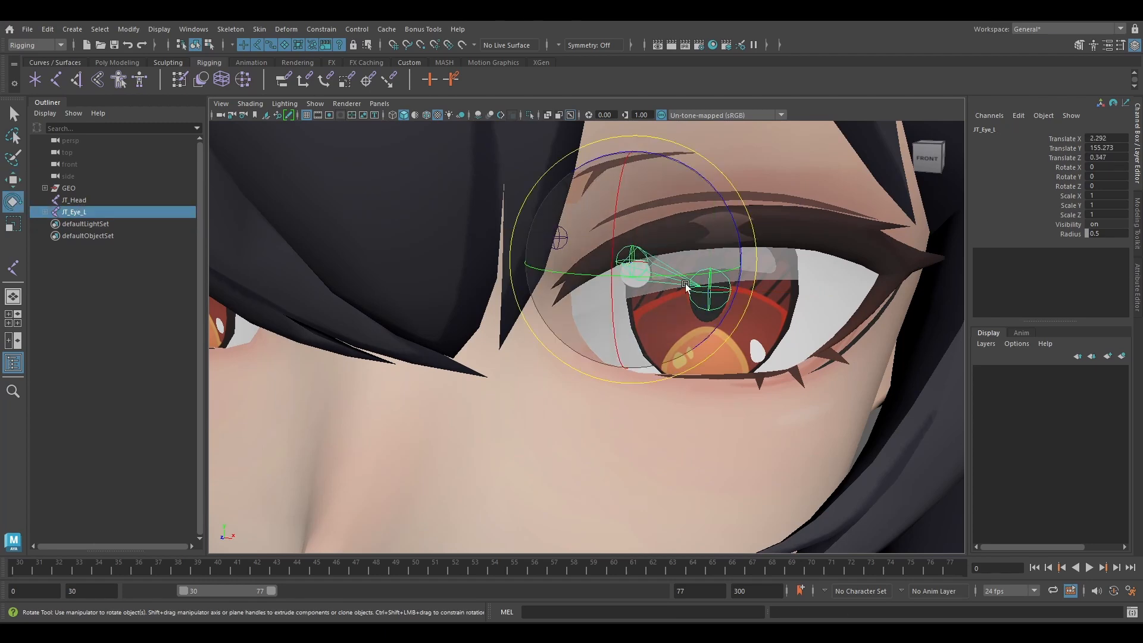
{"action": "key", "text": "q"}
{"action": "left_click", "coordinate": [709, 295]}
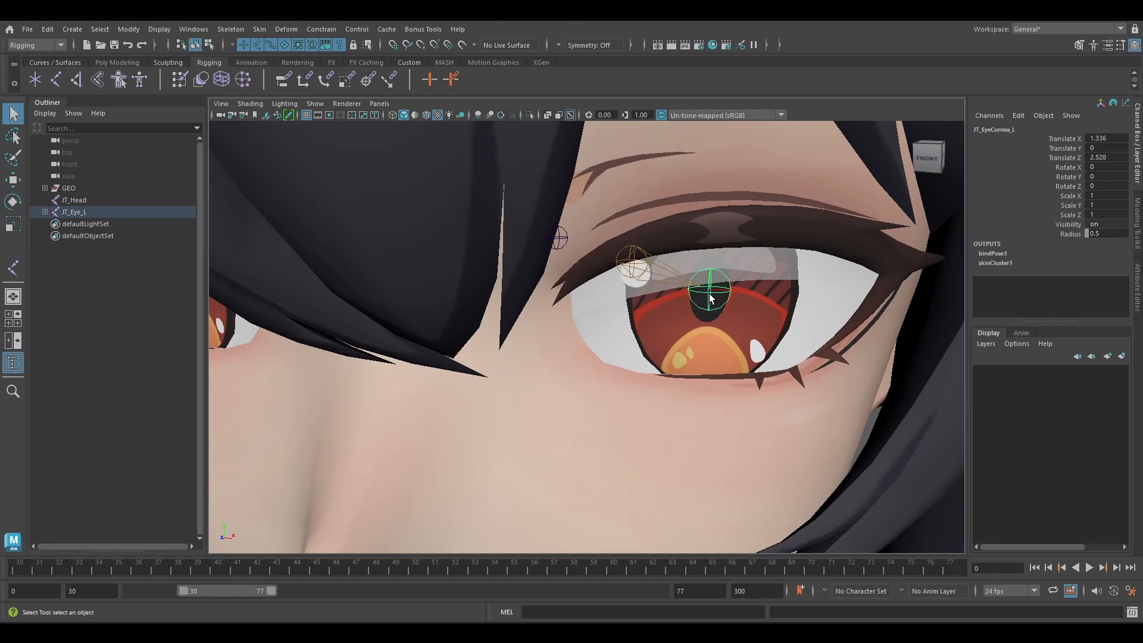
{"action": "middle_click_drag", "start_coordinate": [709, 294], "coordinate": [683, 283], "text": "alt"}
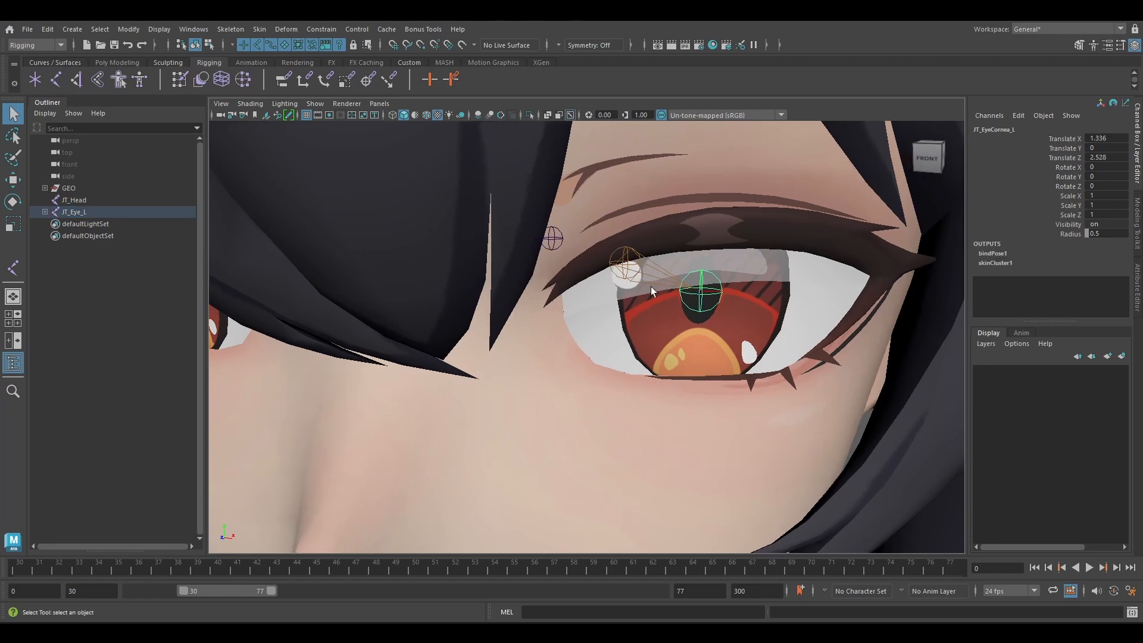
Orient-constrain JT_EyeCornea_L to JT_Eye_L with the options reset, Maintain offset enabled and all axes constrained.
{"action": "left_click", "coordinate": [630, 281]}
{"action": "left_click", "coordinate": [43, 212]}
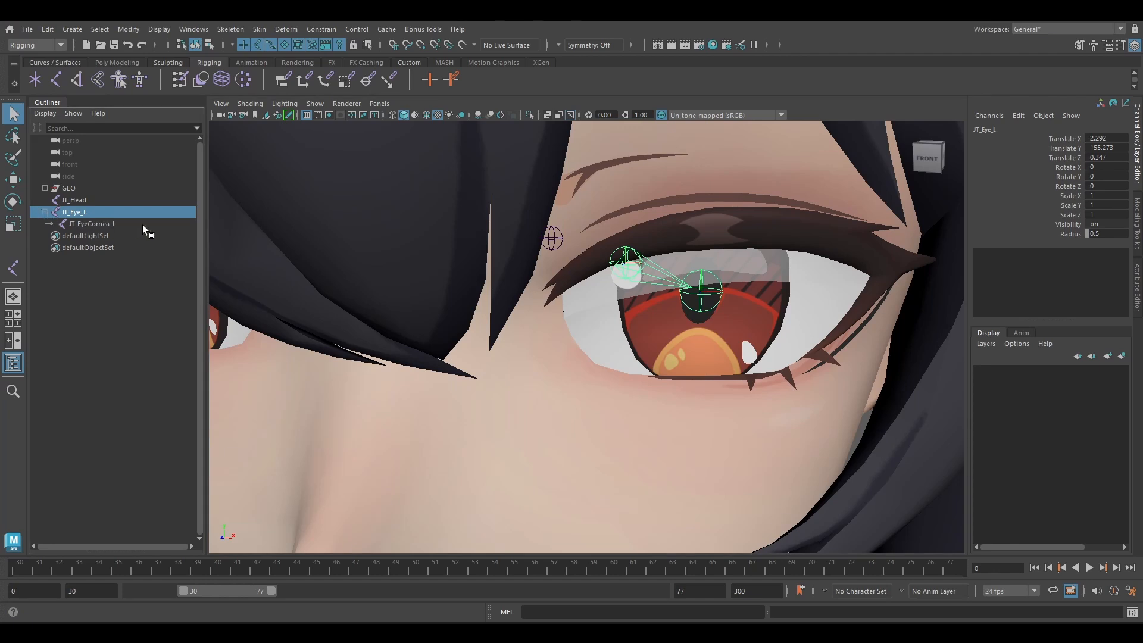
{"action": "left_click", "coordinate": [128, 225], "text": "shift"}
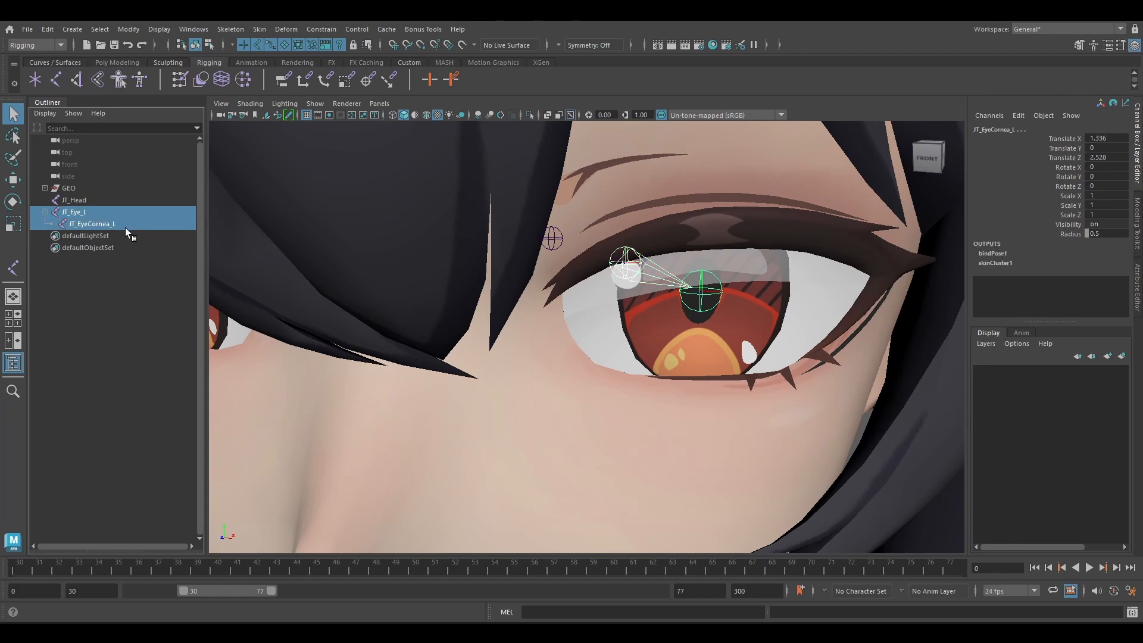
{"action": "left_click", "coordinate": [319, 30]}
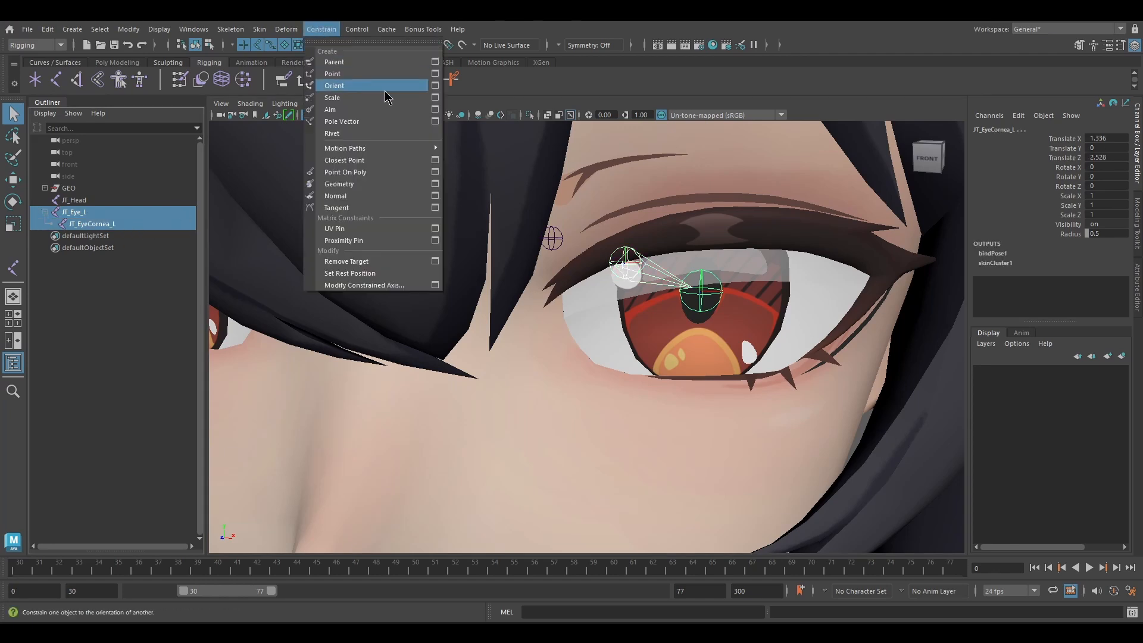
{"action": "left_click", "coordinate": [434, 87]}
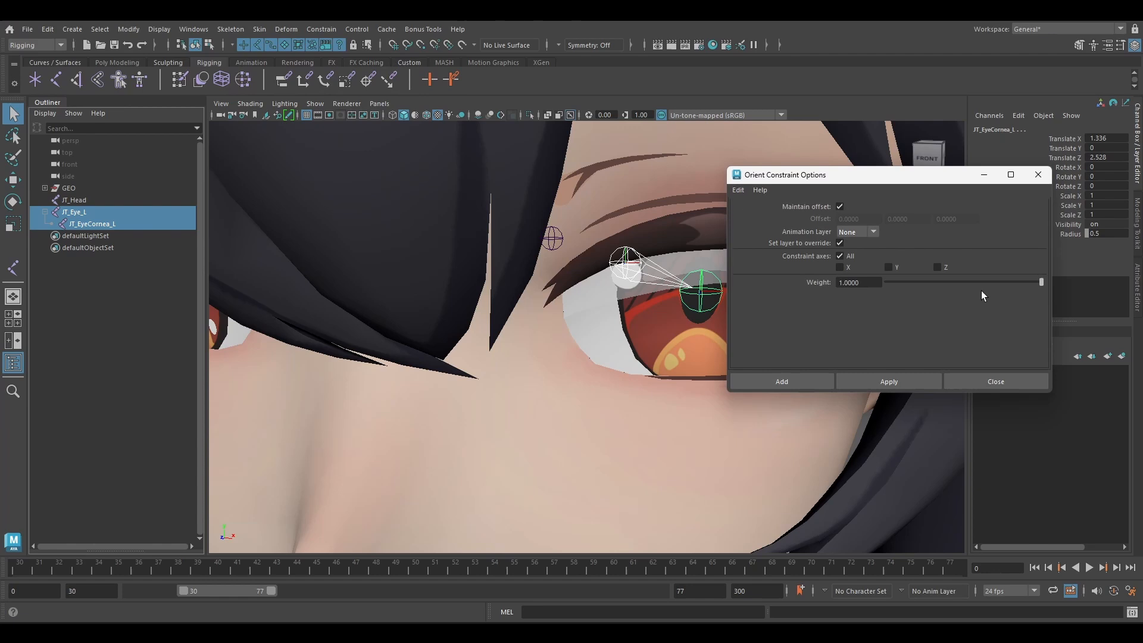
{"action": "left_click", "coordinate": [738, 190]}
{"action": "left_click", "coordinate": [761, 215]}
{"action": "left_click", "coordinate": [838, 205]}
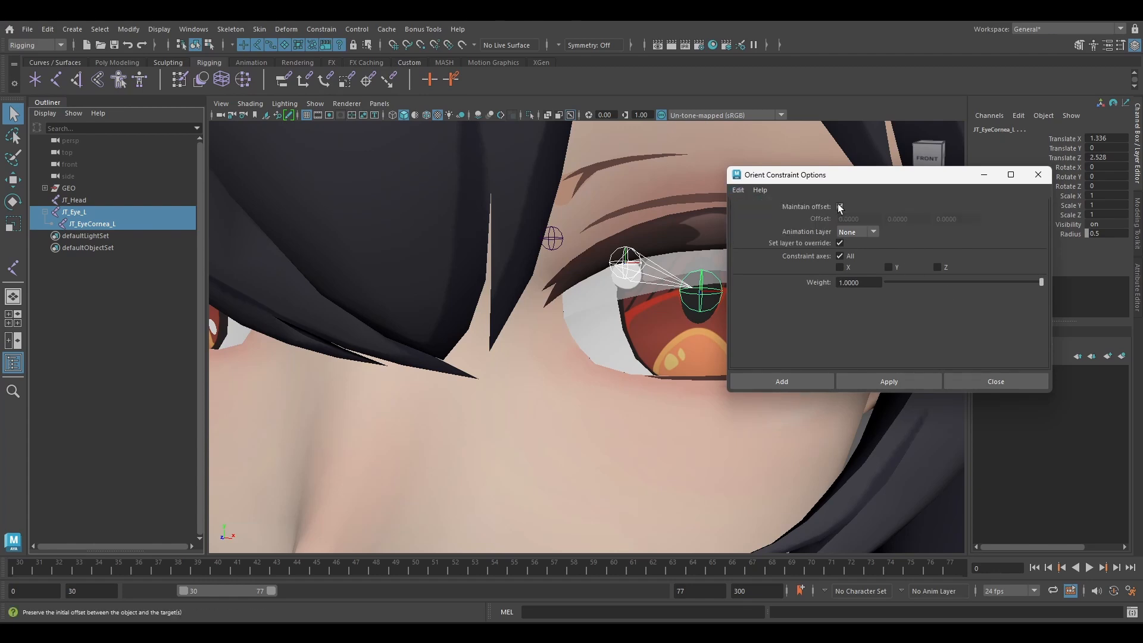
{"action": "left_click", "coordinate": [905, 378]}
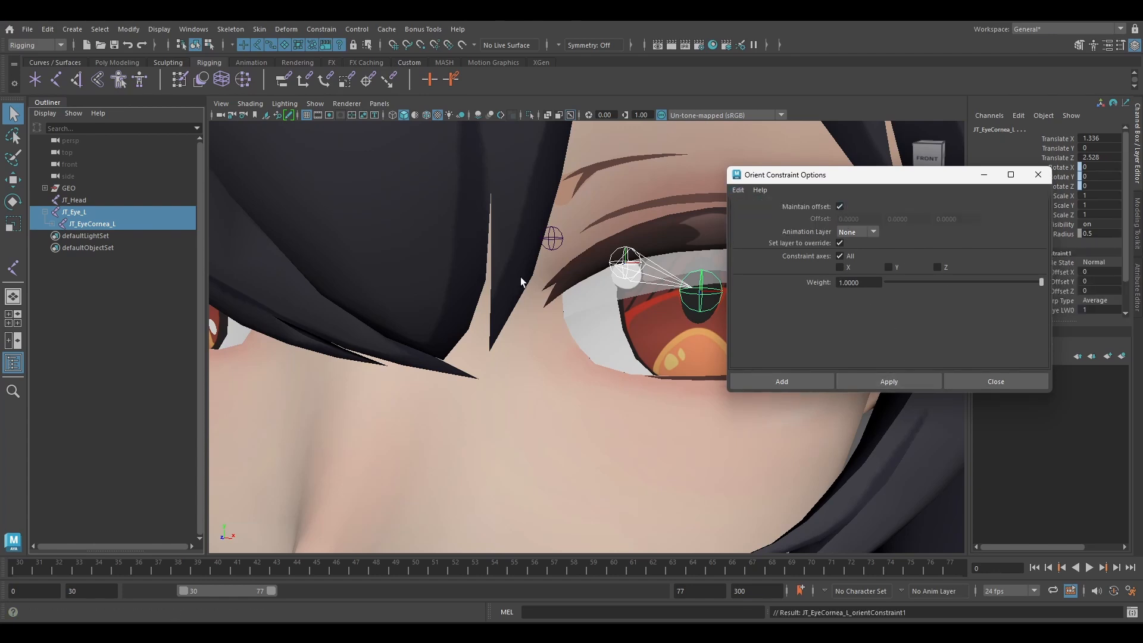
{"action": "right_click_drag", "start_coordinate": [520, 279], "coordinate": [423, 280], "text": "alt"}
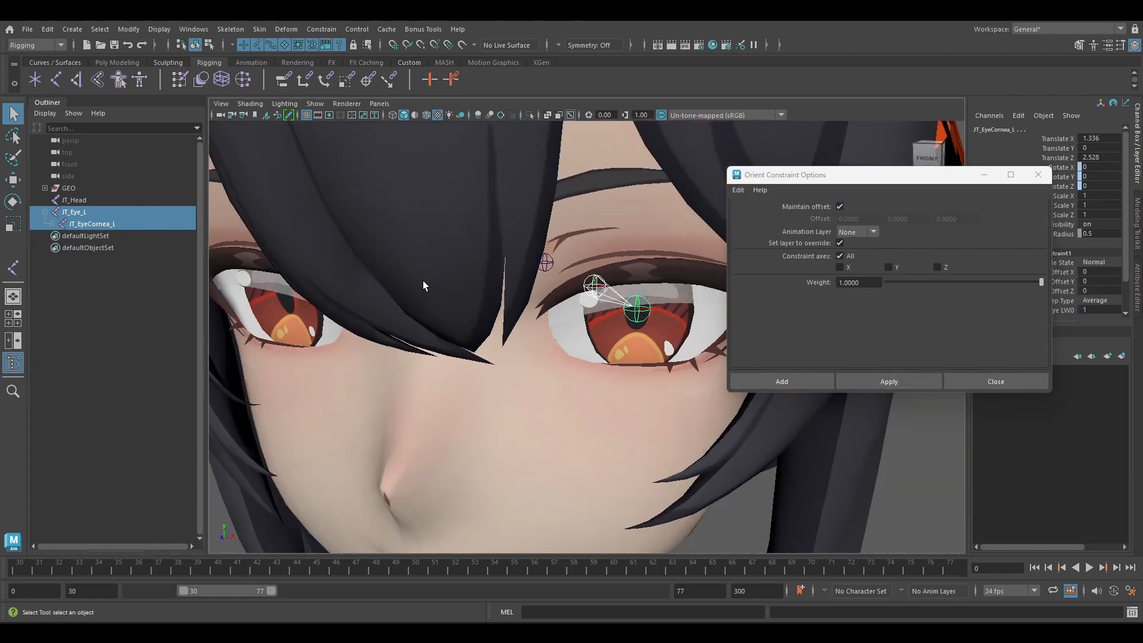
Orient-constrain JT_EyeCornea_L to JT_Head as a second target, with Maintain offset enabled and all axes constrained.
{"action": "left_click", "coordinate": [98, 198]}
{"action": "left_click", "coordinate": [112, 223], "text": "ctrl"}
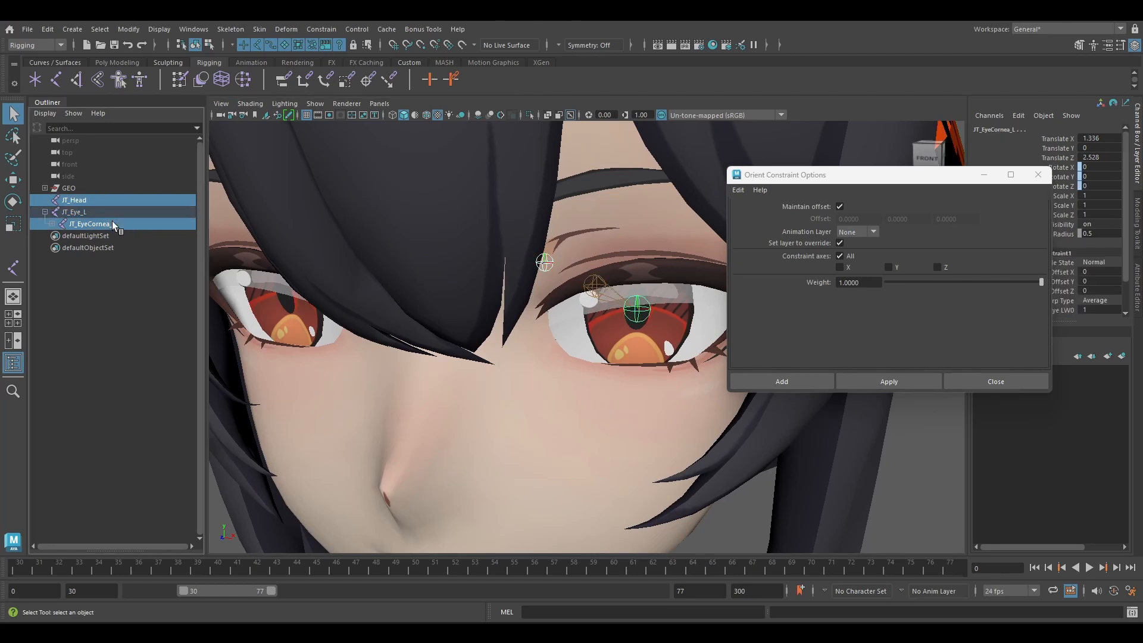
{"action": "left_click", "coordinate": [906, 381]}
{"action": "left_click", "coordinate": [990, 381]}
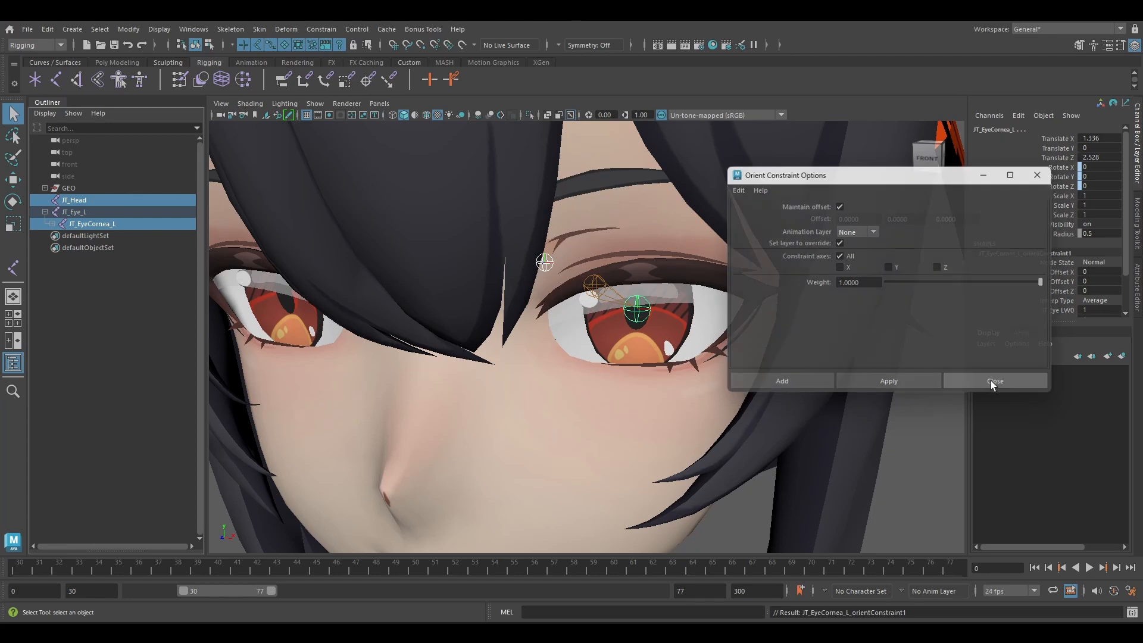
Set the weights of JT_EyeCornea_L's orient constraint to 0.2 for JT_Eye_L and 0.8 for JT_Head.
{"action": "left_click", "coordinate": [52, 224]}
{"action": "left_click", "coordinate": [91, 236]}
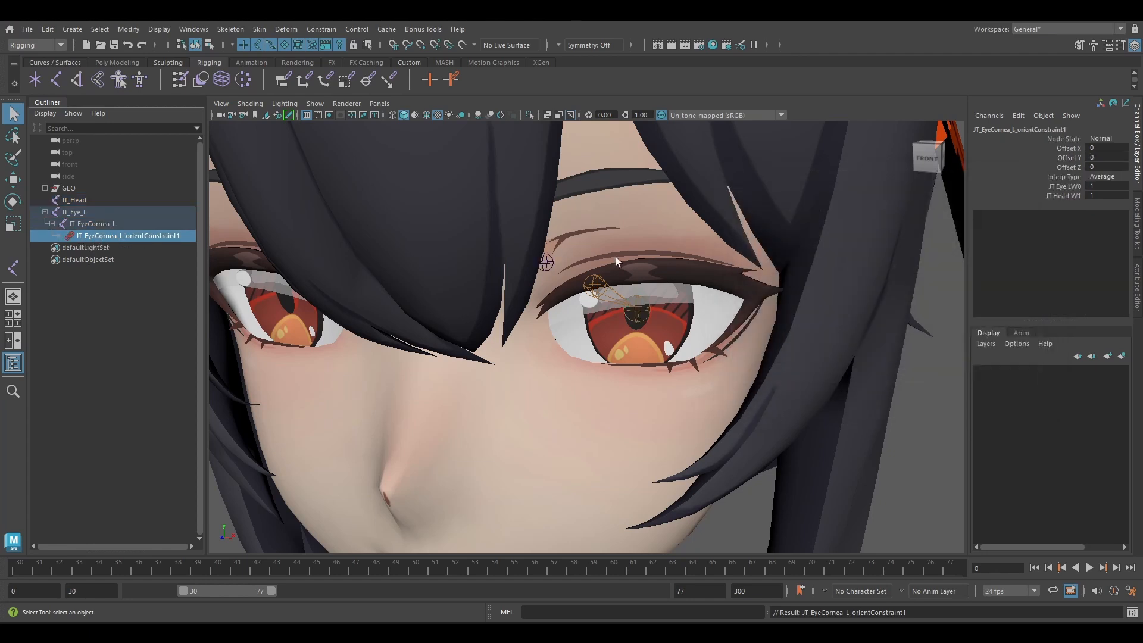
{"action": "left_click_drag", "start_coordinate": [855, 260], "coordinate": [749, 291], "text": "alt"}
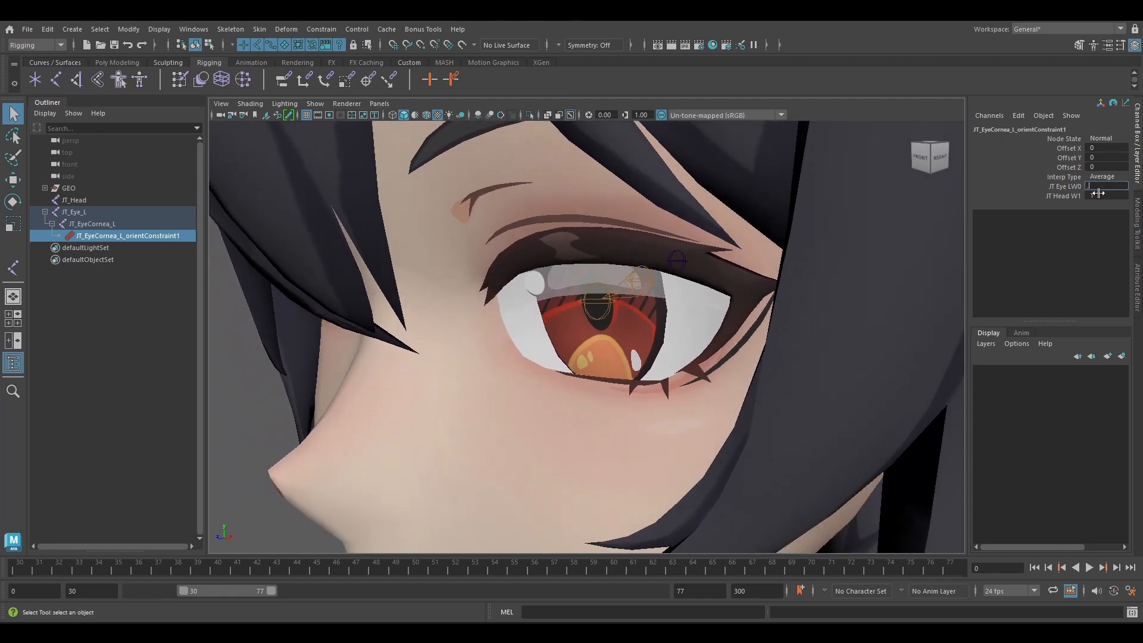
{"action": "double_click", "coordinate": [1102, 197]}
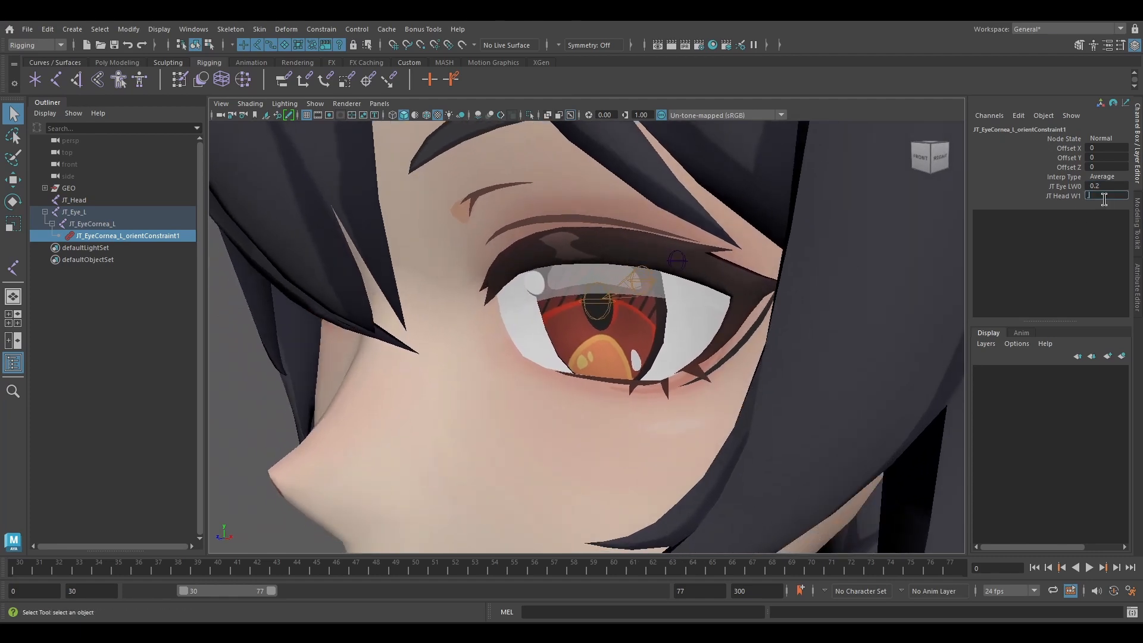
Rotate JT_Eye_L sideways to about -27.5° in Y to test how the cornea follows.
{"action": "left_click", "coordinate": [633, 278]}
{"action": "key", "text": "e"}
{"action": "scroll", "coordinate": [715, 316], "scroll_direction": "up", "scroll_amount": 2}
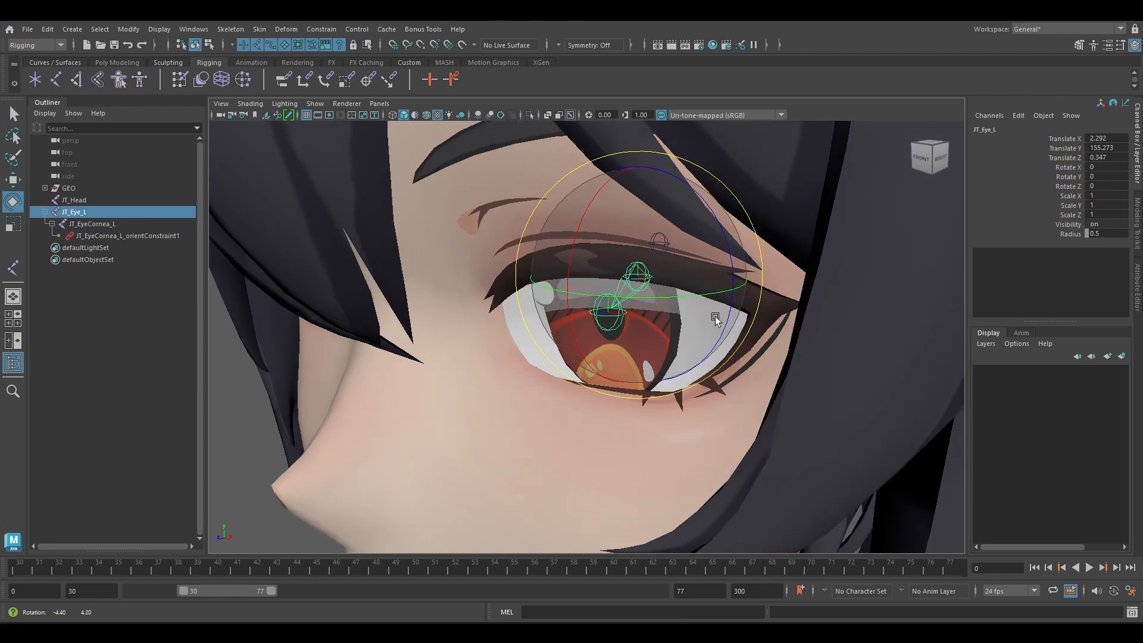
{"action": "left_click_drag", "start_coordinate": [708, 288], "coordinate": [619, 286]}
Try JT_EyeCornea_L's orient constraint with the JT_Eye_L weight at 1 and the JT_Head weight at 0, and undo it.
{"action": "scroll", "coordinate": [652, 293], "scroll_direction": "down", "scroll_amount": 3}
{"action": "left_click", "coordinate": [543, 273]}
{"action": "scroll", "coordinate": [1101, 271], "scroll_direction": "down", "scroll_amount": 2}
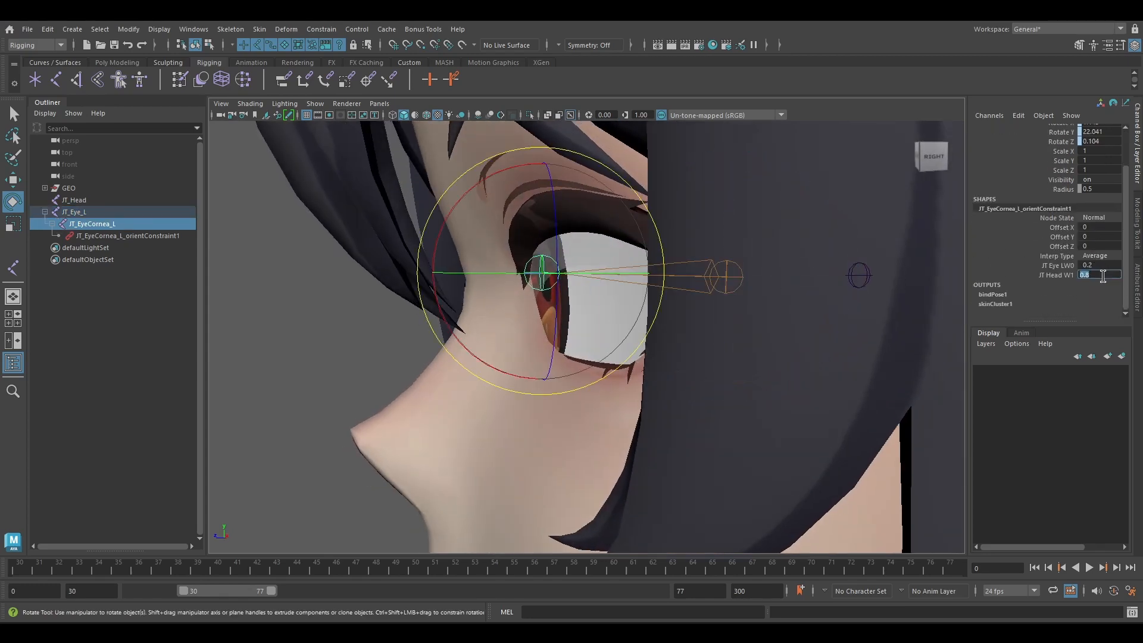
{"action": "left_click", "coordinate": [1101, 265]}
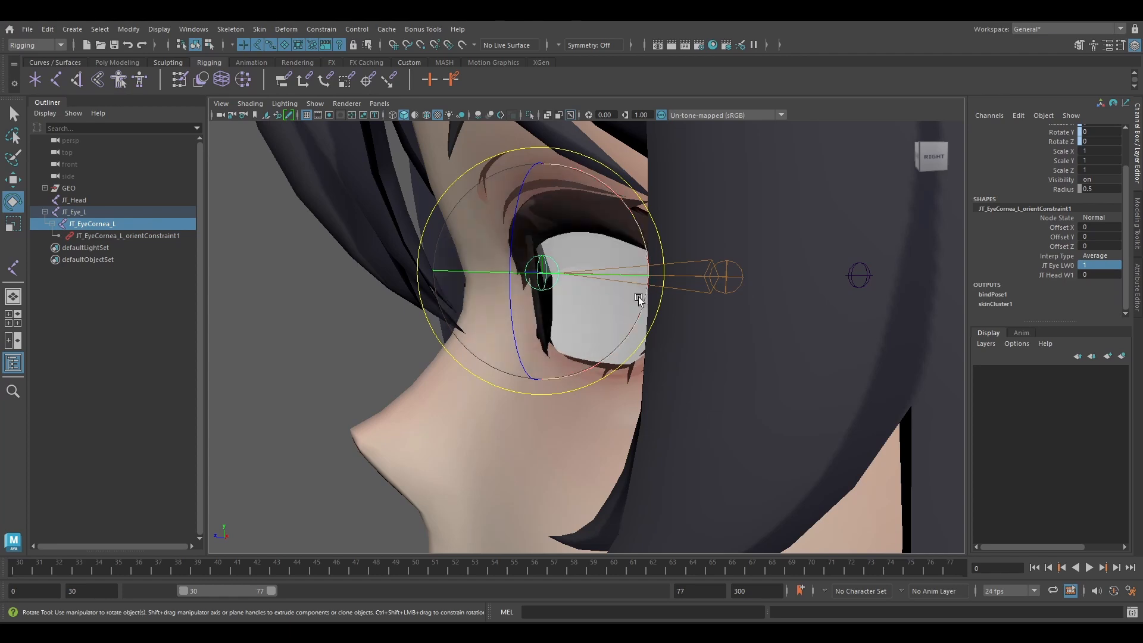
{"action": "left_click_drag", "start_coordinate": [638, 296], "coordinate": [559, 264], "text": "alt"}
{"action": "key", "text": "w"}
{"action": "left_click", "coordinate": [281, 363]}
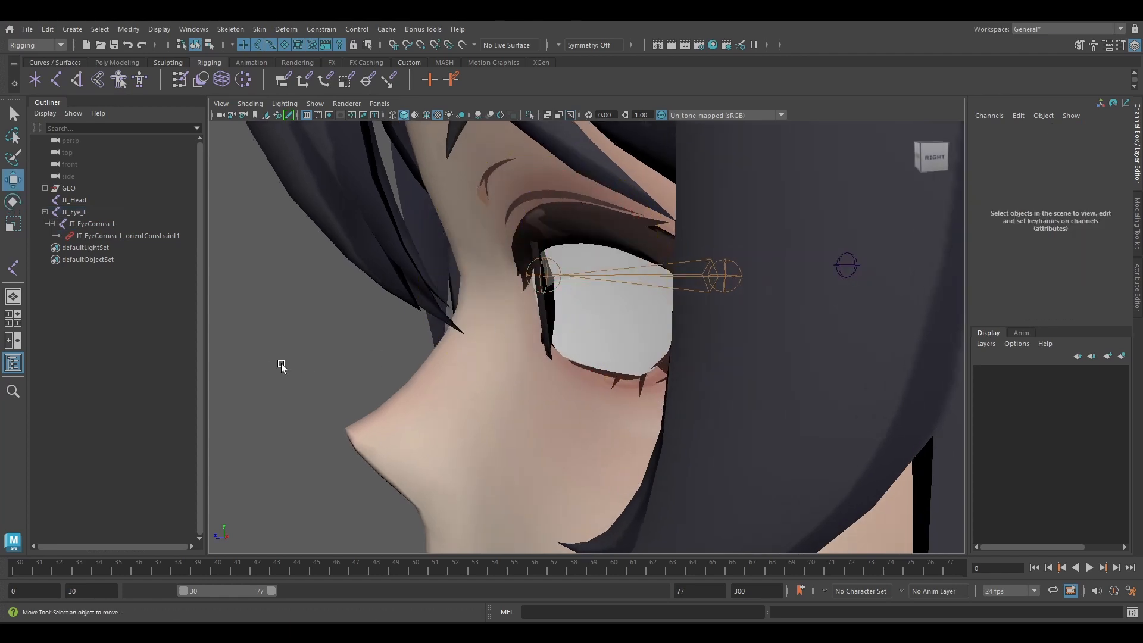
{"action": "left_click_drag", "start_coordinate": [281, 363], "coordinate": [484, 319], "text": "alt"}
{"action": "key", "text": "ctrl+z"}
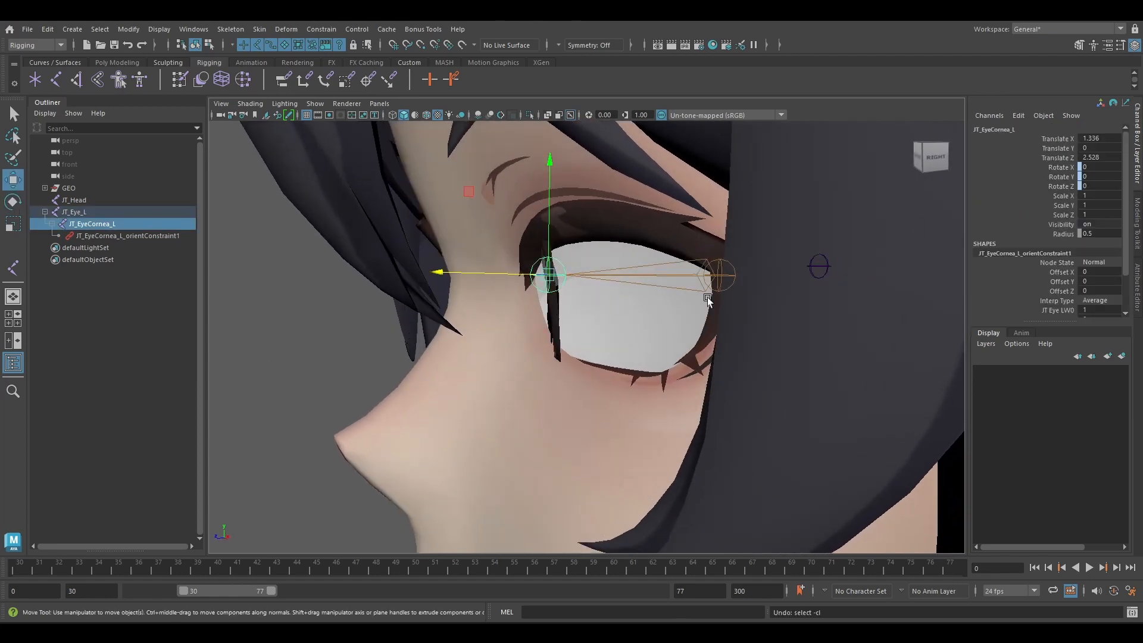
{"action": "key", "text": "ctrl+z"}
{"action": "key", "text": "ctrl+z"}
{"action": "left_click_drag", "start_coordinate": [617, 319], "coordinate": [597, 348], "text": "alt"}
{"action": "right_click_drag", "start_coordinate": [597, 347], "coordinate": [593, 350], "text": "alt"}
Reset all three rotation values of JT_Eye_L to 0.
{"action": "left_click", "coordinate": [102, 212]}
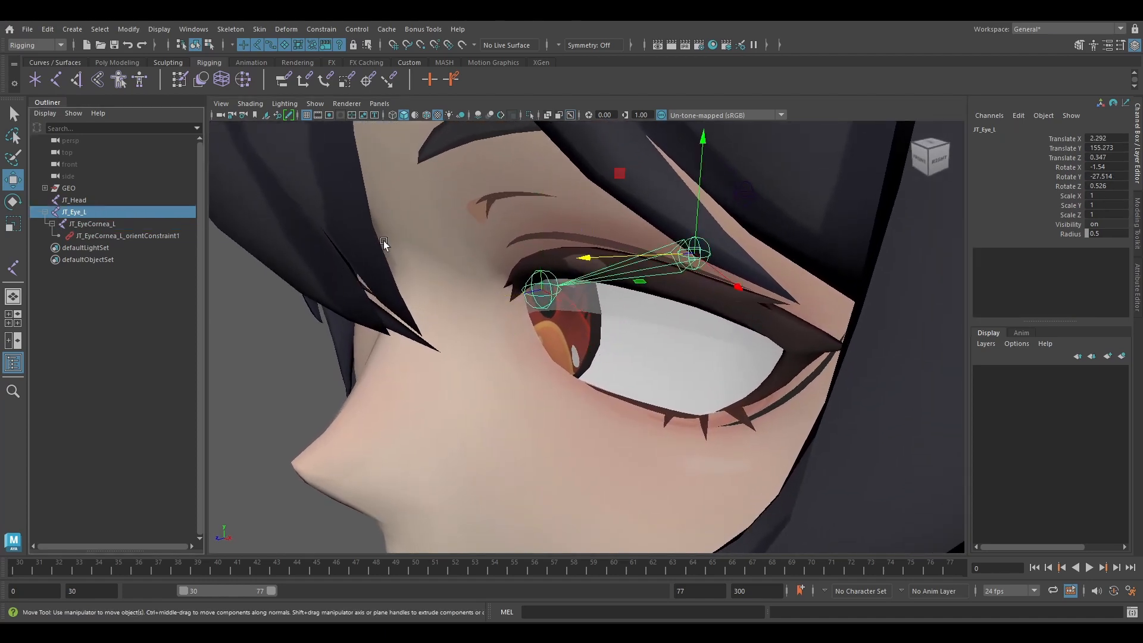
{"action": "left_click_drag", "start_coordinate": [383, 240], "coordinate": [956, 235], "text": "alt"}
{"action": "left_click_drag", "start_coordinate": [1098, 168], "coordinate": [1101, 181]}
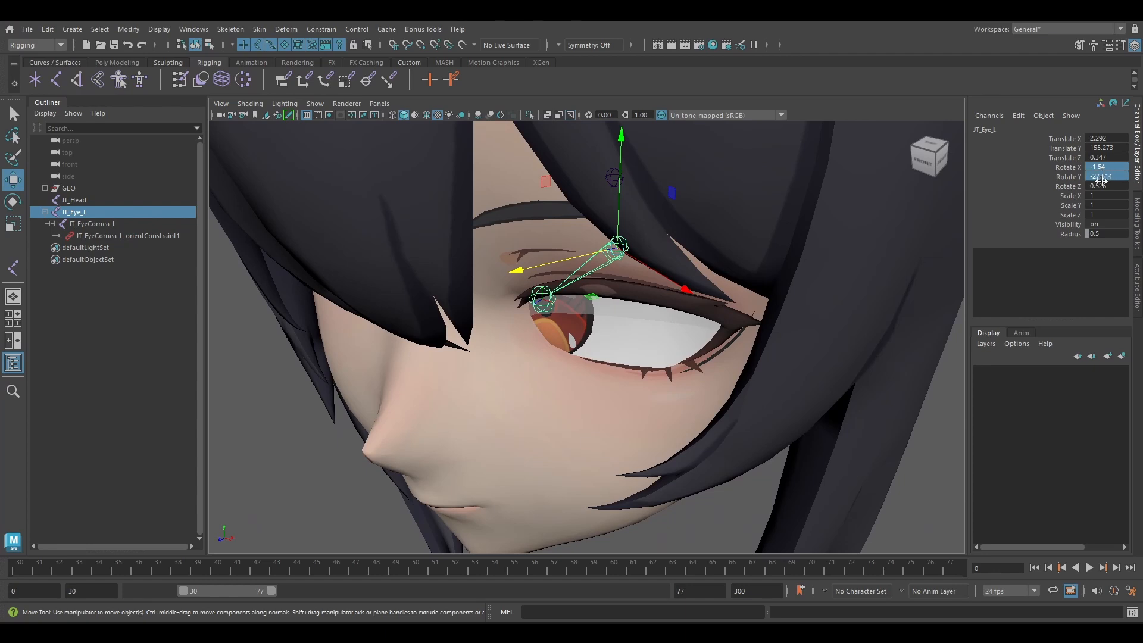
{"action": "key", "text": "Return"}
Test sideways rotations of JT_Eye_L to check how the eye turns in its socket, and undo them.
{"action": "left_click_drag", "start_coordinate": [594, 347], "coordinate": [660, 342], "text": "alt"}
{"action": "key", "text": "e"}
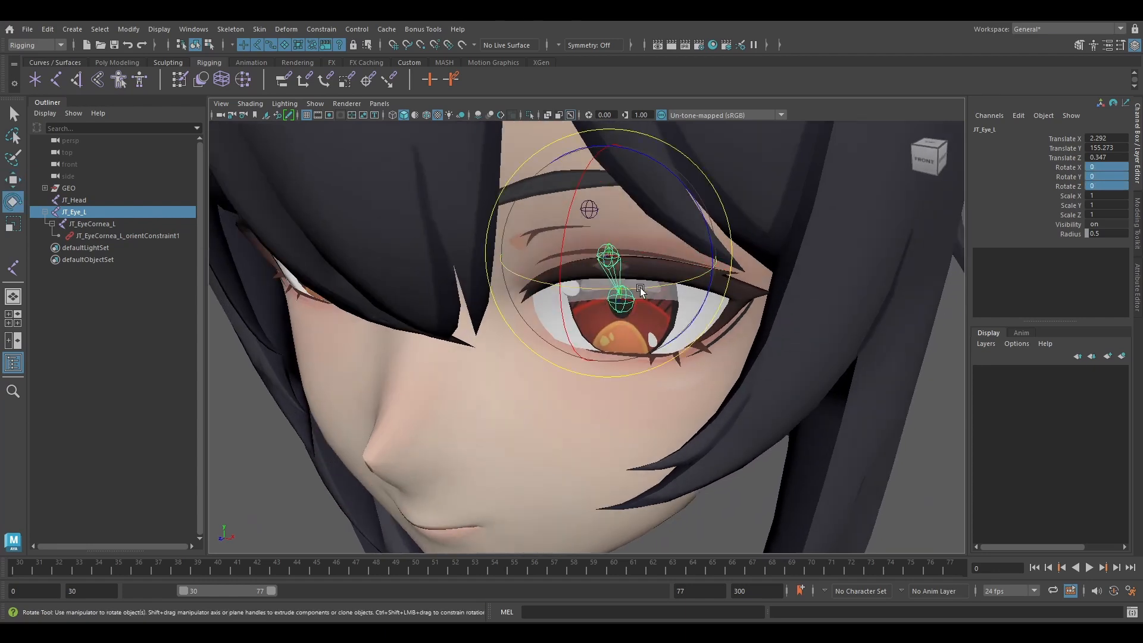
{"action": "left_click_drag", "start_coordinate": [645, 287], "coordinate": [601, 256]}
{"action": "key", "text": "ctrl+z"}
{"action": "key", "text": "w"}
{"action": "key", "text": "e"}
{"action": "left_click_drag", "start_coordinate": [601, 255], "coordinate": [683, 267], "text": "alt"}
{"action": "key", "text": "ctrl+z"}
{"action": "key", "text": "w"}
{"action": "key", "text": "e"}
{"action": "key", "text": "ctrl+z"}
{"action": "key", "text": "ctrl+z"}
Shift JT_Eye_L's pivot to about X 2.408 and Z -0.555 without moving the cornea joint, undoing the test rotations.
{"action": "key", "text": "w"}
{"action": "key", "text": "e"}
{"action": "mouse_move", "coordinate": [683, 264]}
{"action": "left_mouse_down"}
{"action": "mouse_move", "coordinate": [662, 266]}
{"action": "mouse_move", "coordinate": [740, 269]}
{"action": "mouse_move", "coordinate": [630, 272]}
{"action": "mouse_move", "coordinate": [747, 282]}
{"action": "mouse_move", "coordinate": [698, 268]}
{"action": "left_mouse_up"}
{"action": "key", "text": "ctrl+z"}
{"action": "key", "text": "w"}
{"action": "key", "text": "d"}
{"action": "key", "text": "e"}
{"action": "mouse_move", "coordinate": [699, 268]}
{"action": "left_mouse_down", "text": "alt"}
{"action": "mouse_move", "coordinate": [646, 285]}
{"action": "mouse_move", "coordinate": [674, 269]}
{"action": "mouse_move", "coordinate": [711, 285]}
{"action": "left_mouse_up", "text": "alt"}
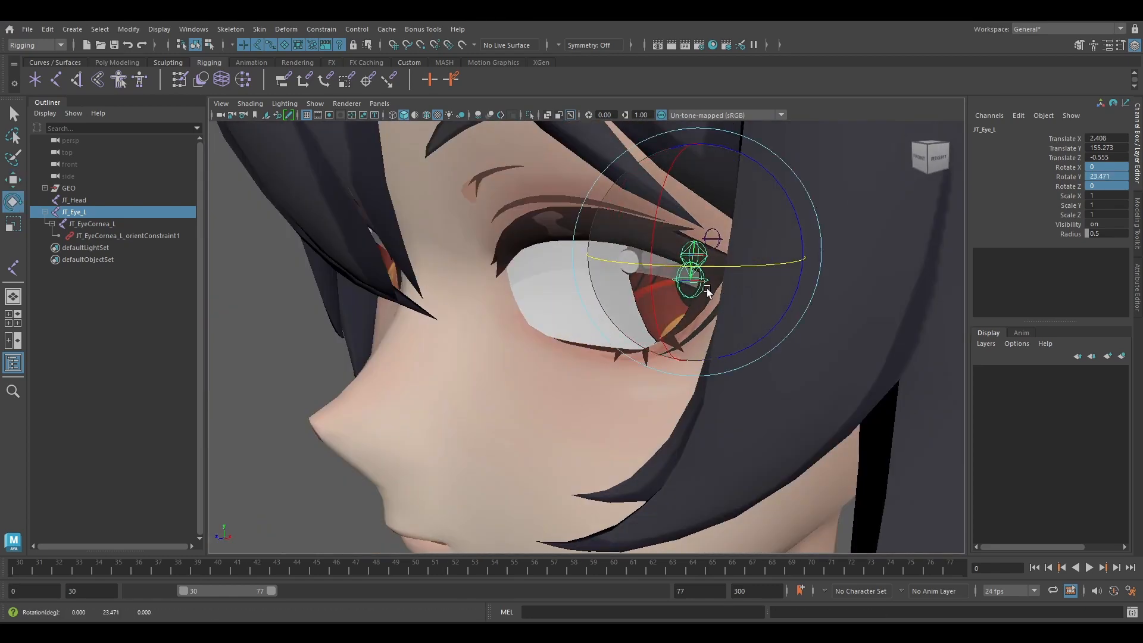
{"action": "key", "text": "ctrl+z"}
{"action": "left_click_drag", "start_coordinate": [637, 321], "coordinate": [618, 351], "text": "alt"}
{"action": "key", "text": "w"}
{"action": "scroll", "coordinate": [619, 351], "scroll_direction": "down", "scroll_amount": 3}
{"action": "left_click", "coordinate": [268, 334]}
Create a NURBS circle and name it CT_Eye_L.
{"action": "left_click", "coordinate": [62, 65]}
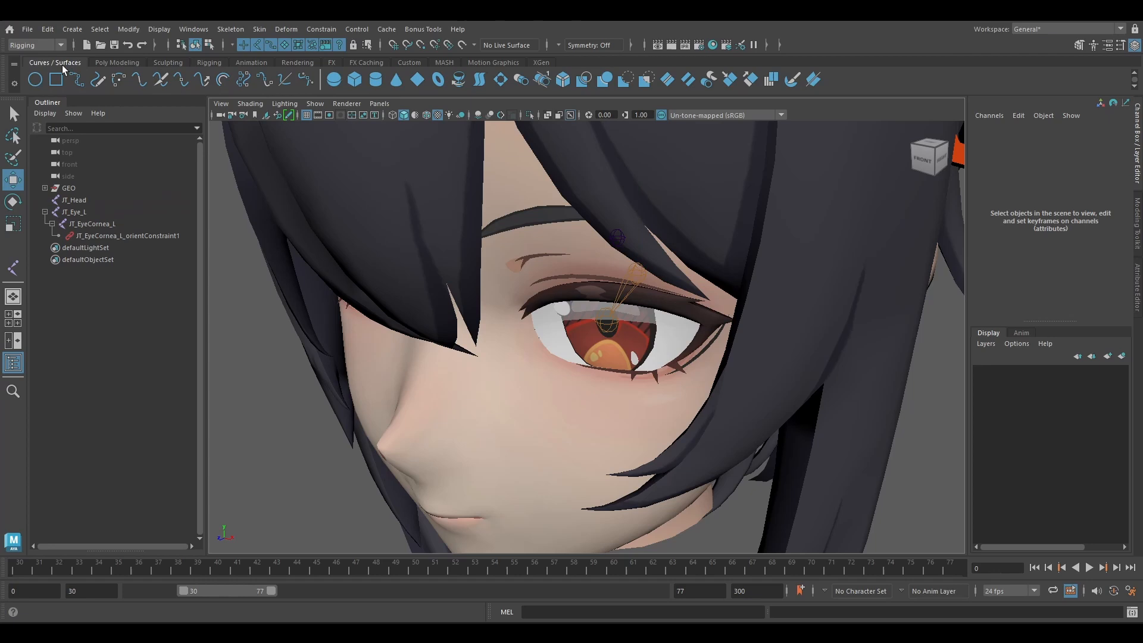
{"action": "left_click", "coordinate": [34, 80]}
{"action": "double_click", "coordinate": [98, 248]}
{"action": "type", "text": "c"}
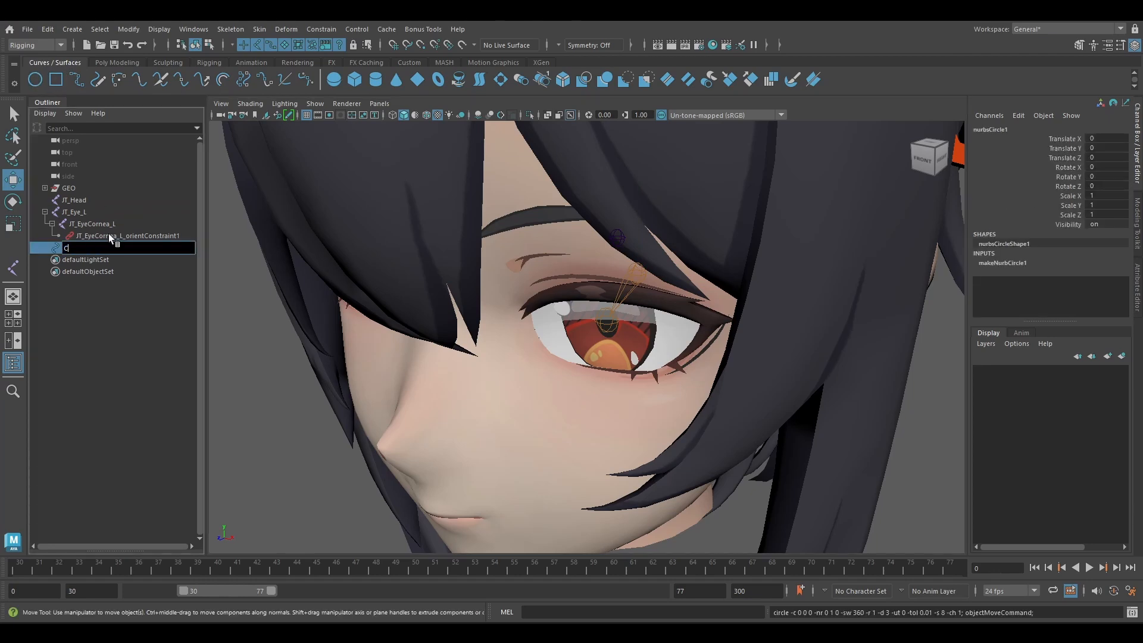
{"action": "type", "text": "T_"}
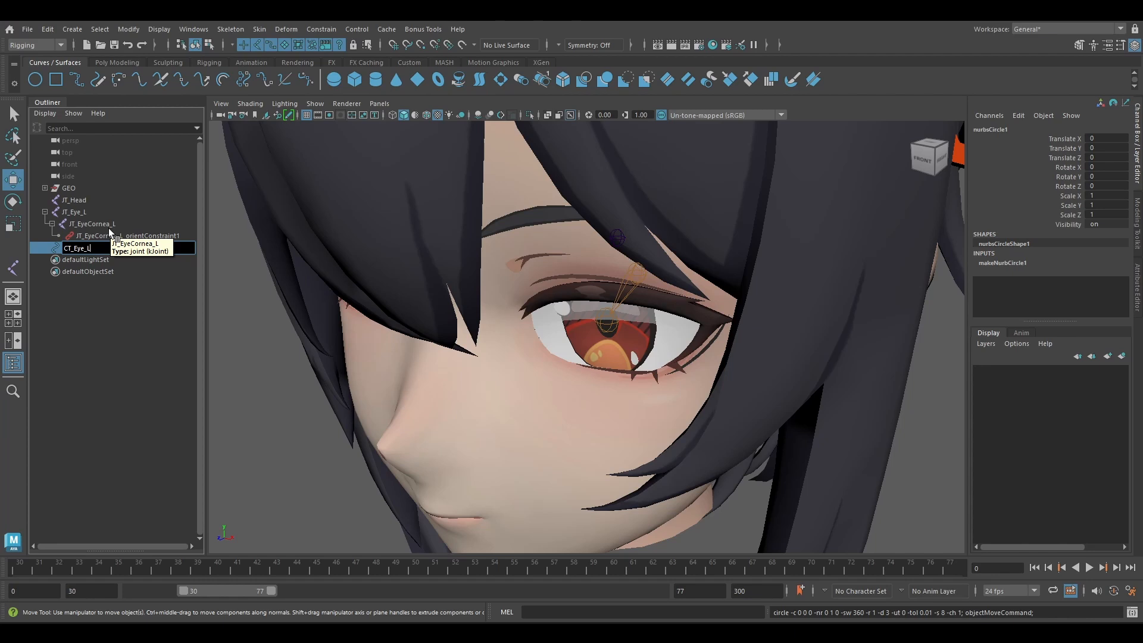
{"action": "type", "text": "Eye_L"}
{"action": "key", "text": "Return"}
Group the CT_Eye_L circle and name the group CT_Eye_L_grp.
{"action": "scroll", "coordinate": [431, 311], "scroll_direction": "down", "scroll_amount": 5}
{"action": "left_click_drag", "start_coordinate": [431, 311], "coordinate": [508, 349], "text": "alt"}
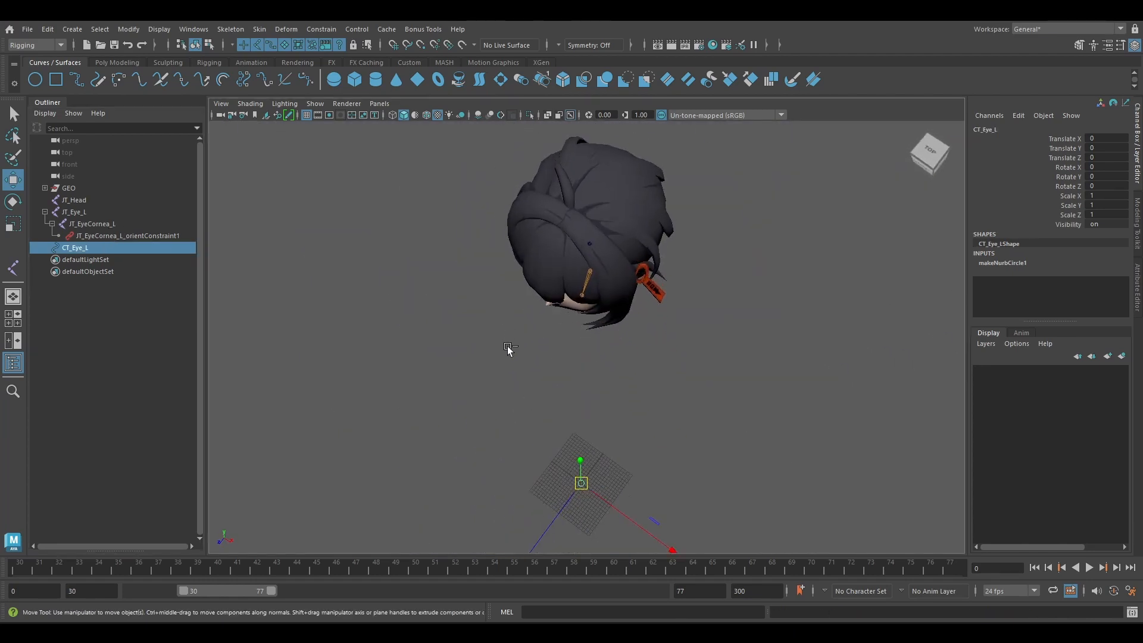
{"action": "key", "text": "ctrl+g"}
{"action": "left_click", "coordinate": [45, 248]}
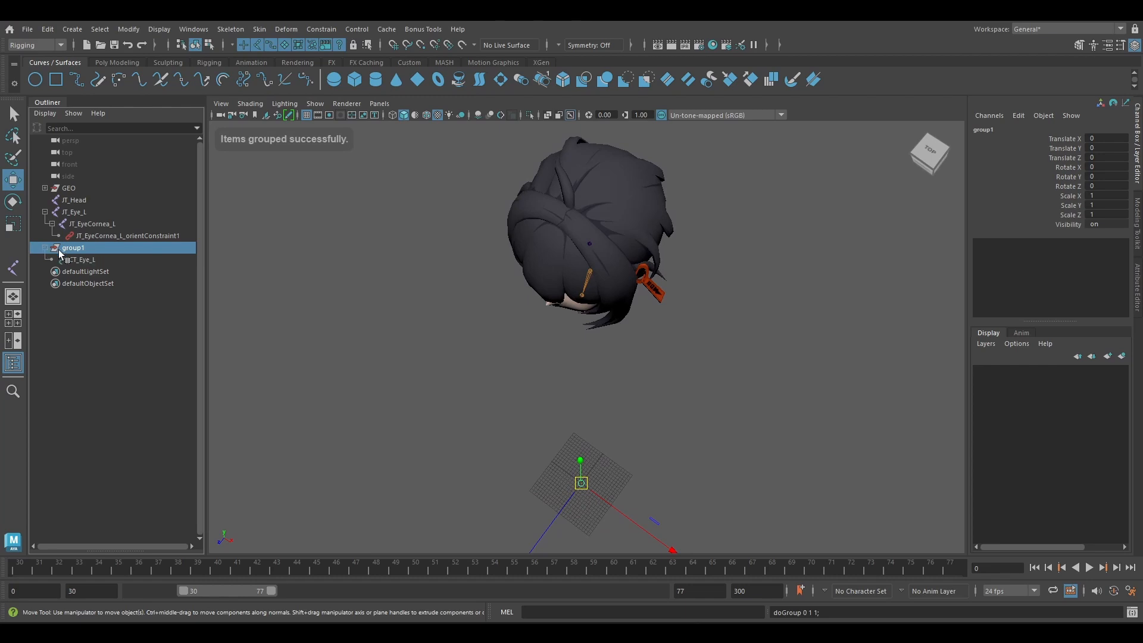
{"action": "double_click", "coordinate": [89, 260]}
{"action": "key", "text": "ctrl+c"}
{"action": "double_click", "coordinate": [94, 247]}
{"action": "key", "text": "ctrl+v"}
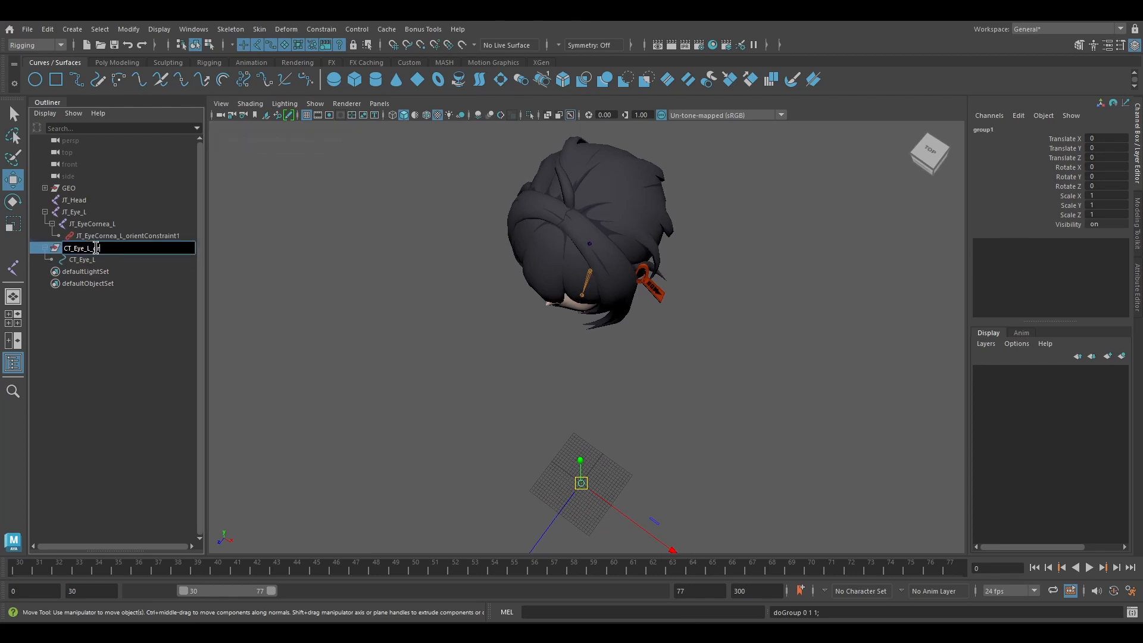
{"action": "key", "text": "Return"}
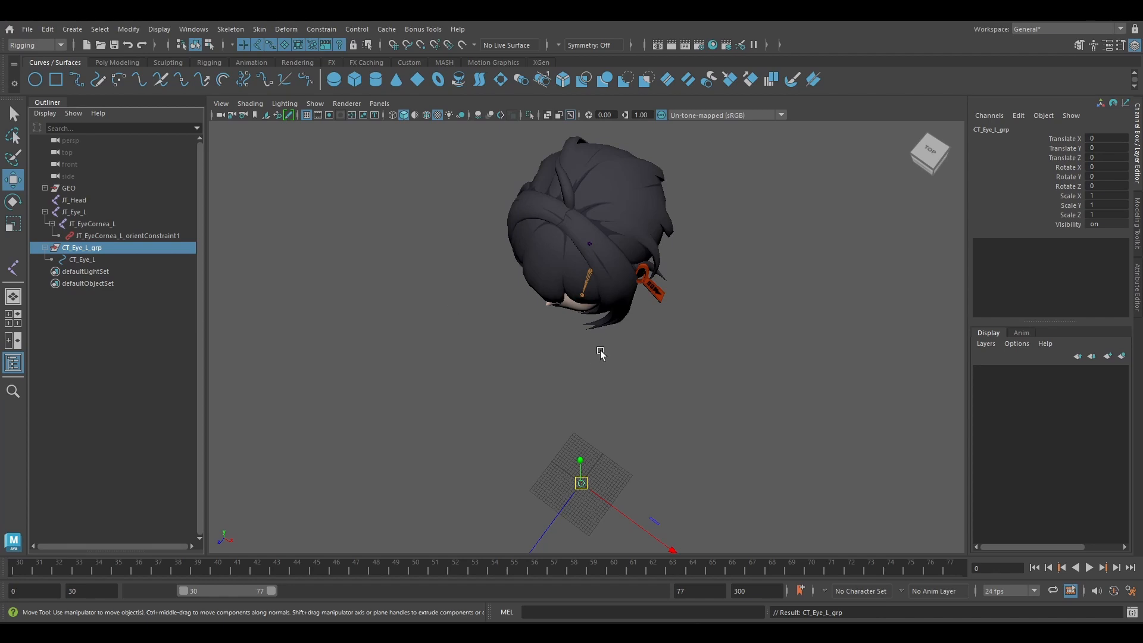
Isolate JT_Eye_L and CT_Eye_L_grp, and snap the group onto the eye joint's position.
{"action": "left_click_drag", "start_coordinate": [600, 354], "coordinate": [617, 308], "text": "alt"}
{"action": "left_click", "coordinate": [611, 303], "text": "shift"}
{"action": "key", "text": "ctrl+1"}
{"action": "scroll", "coordinate": [630, 316], "scroll_direction": "down", "scroll_amount": 3}
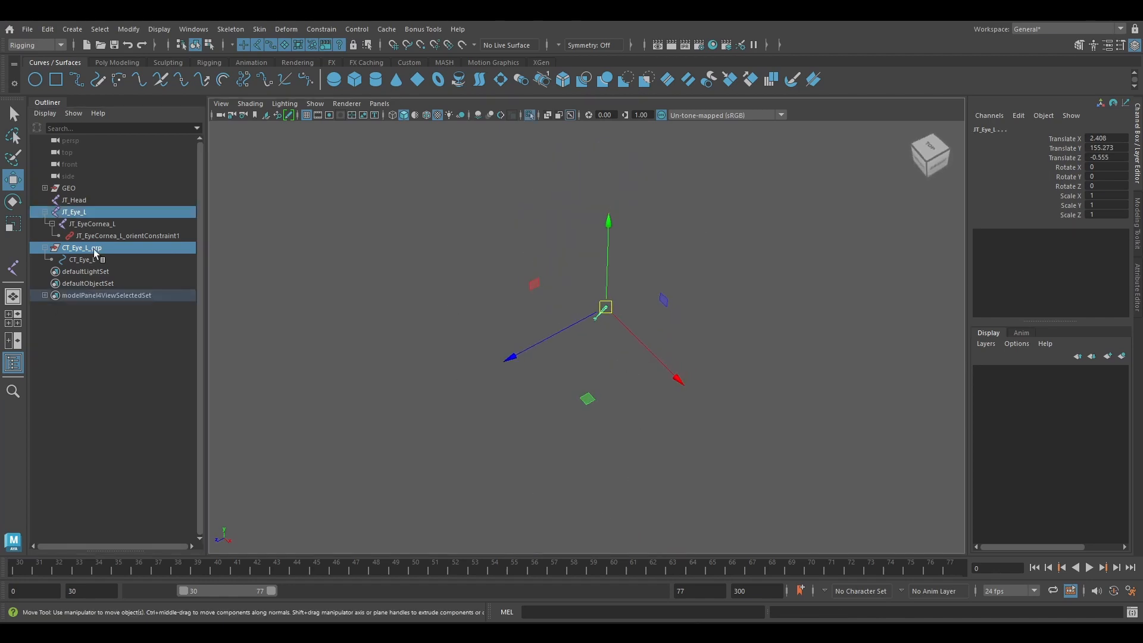
{"action": "left_click", "coordinate": [97, 250]}
{"action": "scroll", "coordinate": [659, 465], "scroll_direction": "down", "scroll_amount": 5}
{"action": "key", "text": "v"}
{"action": "left_click_drag", "start_coordinate": [590, 528], "coordinate": [591, 351]}
{"action": "scroll", "coordinate": [591, 352], "scroll_direction": "up", "scroll_amount": 5}
{"action": "key", "text": "v"}
Move CT_Eye_L_grp straight forward in front of the face to about Z 10.51, with the full scene shown again.
{"action": "scroll", "coordinate": [634, 280], "scroll_direction": "up", "scroll_amount": 2}
{"action": "left_click_drag", "start_coordinate": [606, 303], "coordinate": [476, 353]}
{"action": "key", "text": "ctrl+1"}
{"action": "left_click_drag", "start_coordinate": [566, 352], "coordinate": [534, 299], "text": "alt"}
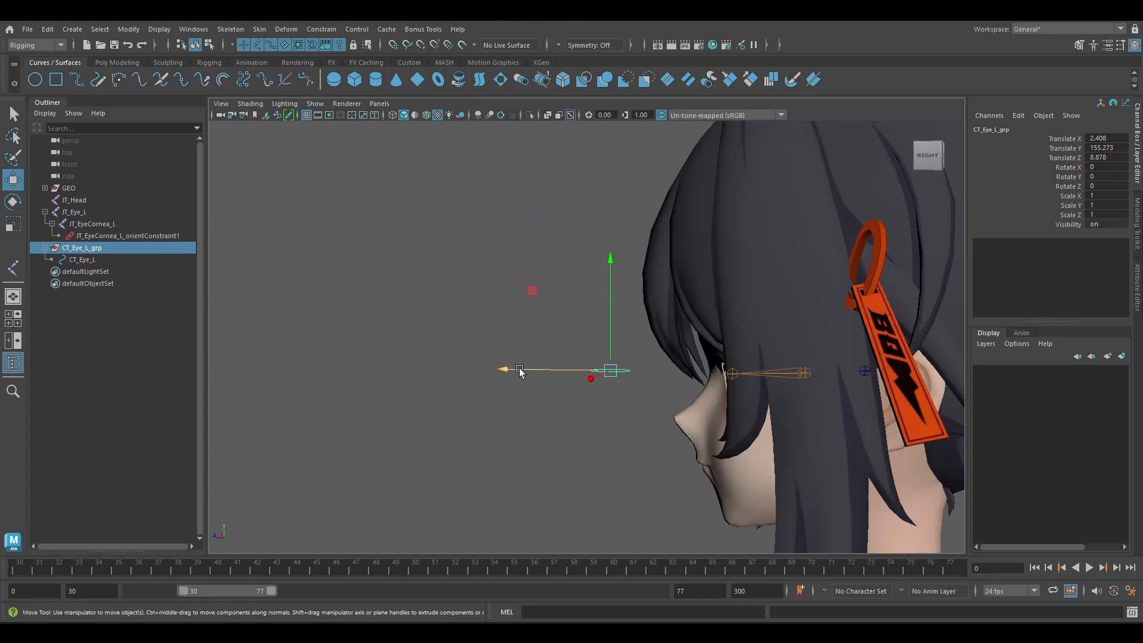
{"action": "left_click_drag", "start_coordinate": [519, 368], "coordinate": [481, 367]}
{"action": "left_click_drag", "start_coordinate": [476, 357], "coordinate": [565, 347], "text": "alt"}
Rotate the CT_Eye_L circle's vertices upright so the circle faces forward, and return to object selection.
{"action": "left_click", "coordinate": [89, 260]}
{"action": "left_click", "coordinate": [1136, 224]}
{"action": "left_click", "coordinate": [1024, 144]}
{"action": "left_click_drag", "start_coordinate": [428, 339], "coordinate": [571, 411]}
{"action": "key", "text": "e"}
{"action": "left_click_drag", "start_coordinate": [489, 298], "coordinate": [455, 348]}
{"action": "key", "text": "w"}
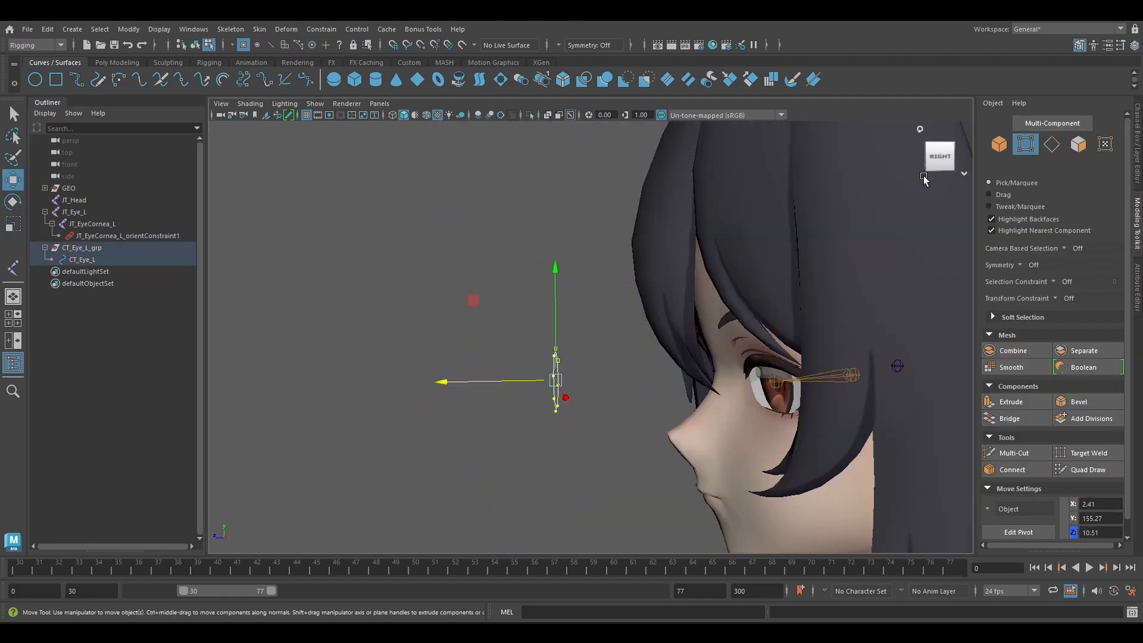
{"action": "left_click", "coordinate": [992, 146]}
{"action": "scroll", "coordinate": [497, 318], "scroll_direction": "down", "scroll_amount": 3}
{"action": "left_click_drag", "start_coordinate": [429, 300], "coordinate": [507, 329], "text": "alt"}
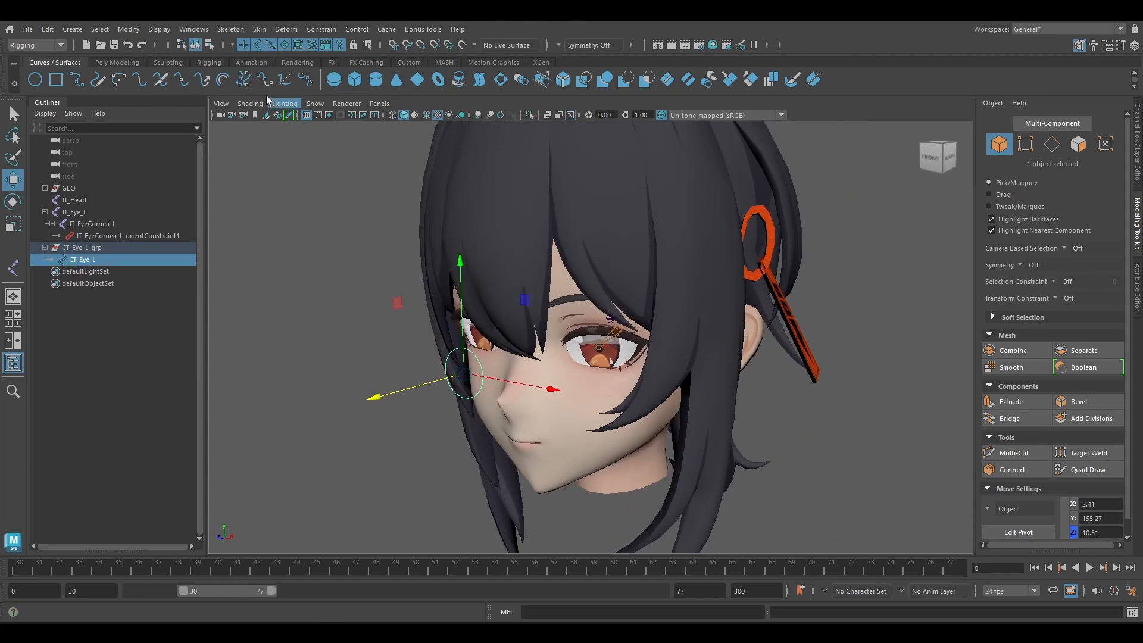
Reset the Aim constraint options and set the world up type to Object rotation up.
{"action": "left_click", "coordinate": [321, 29]}
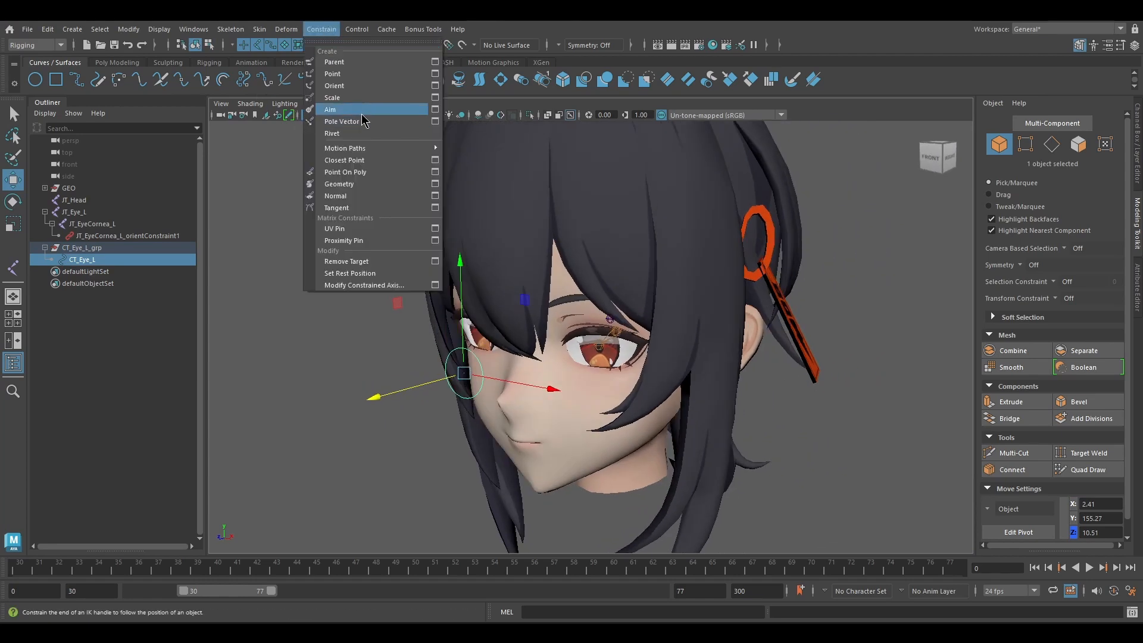
{"action": "left_click", "coordinate": [435, 110]}
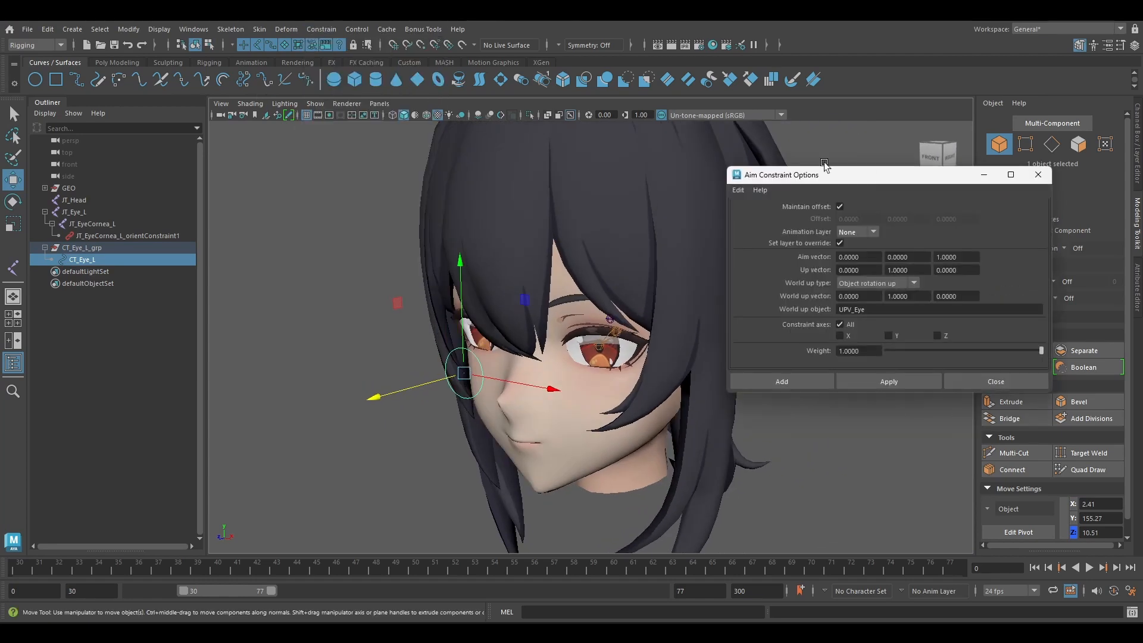
{"action": "left_click", "coordinate": [738, 189]}
{"action": "left_click", "coordinate": [751, 212]}
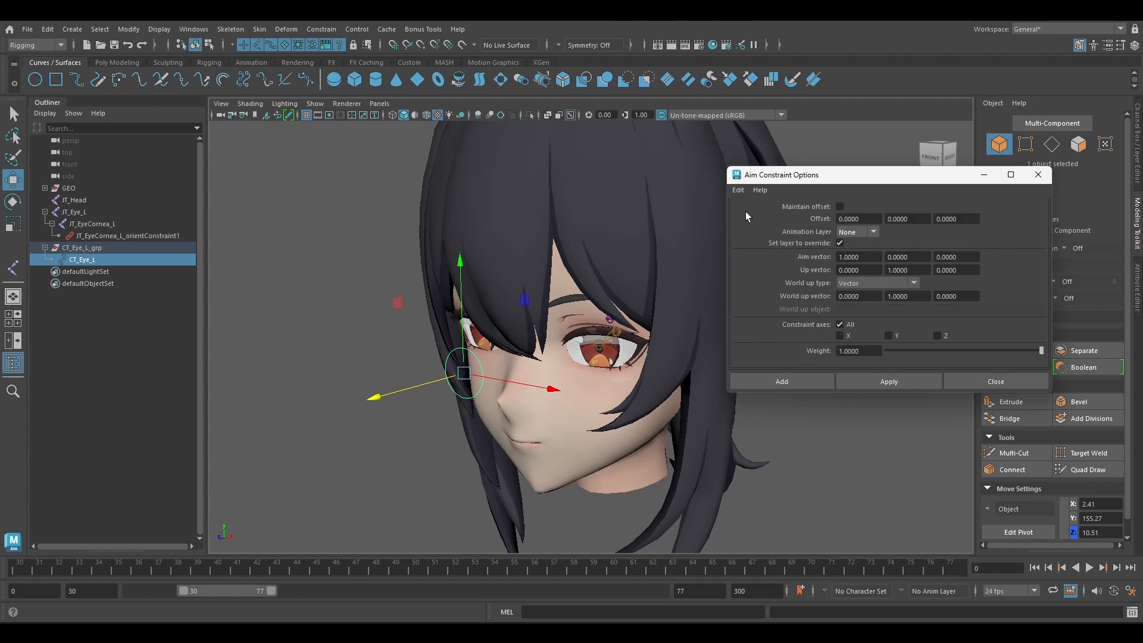
{"action": "left_click_drag", "start_coordinate": [620, 240], "coordinate": [553, 208], "text": "alt"}
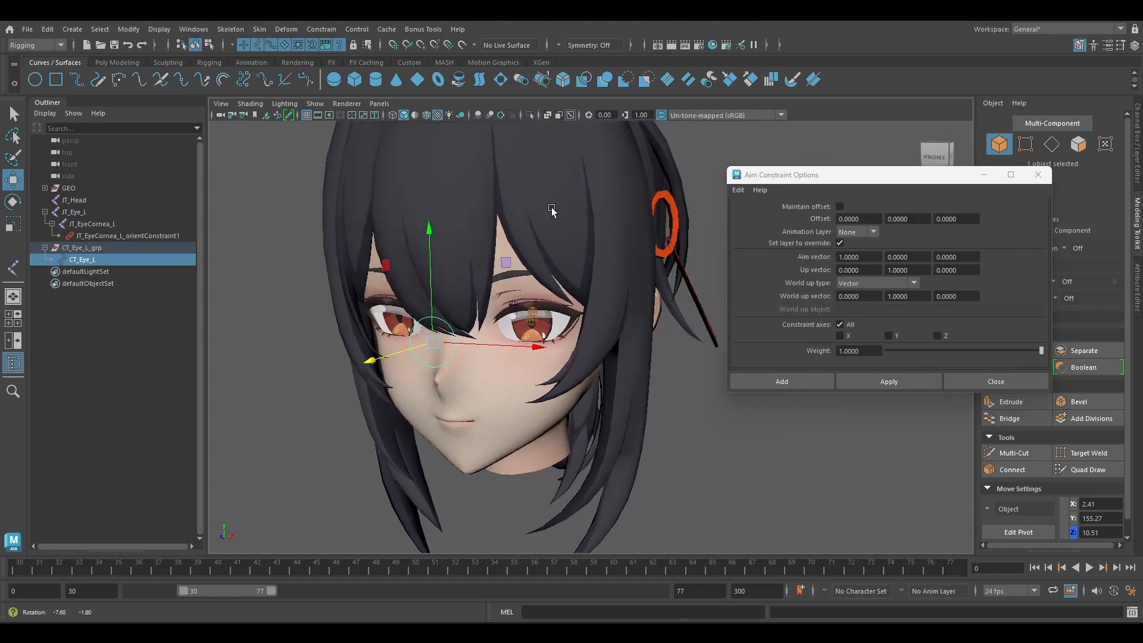
{"action": "left_click", "coordinate": [849, 284]}
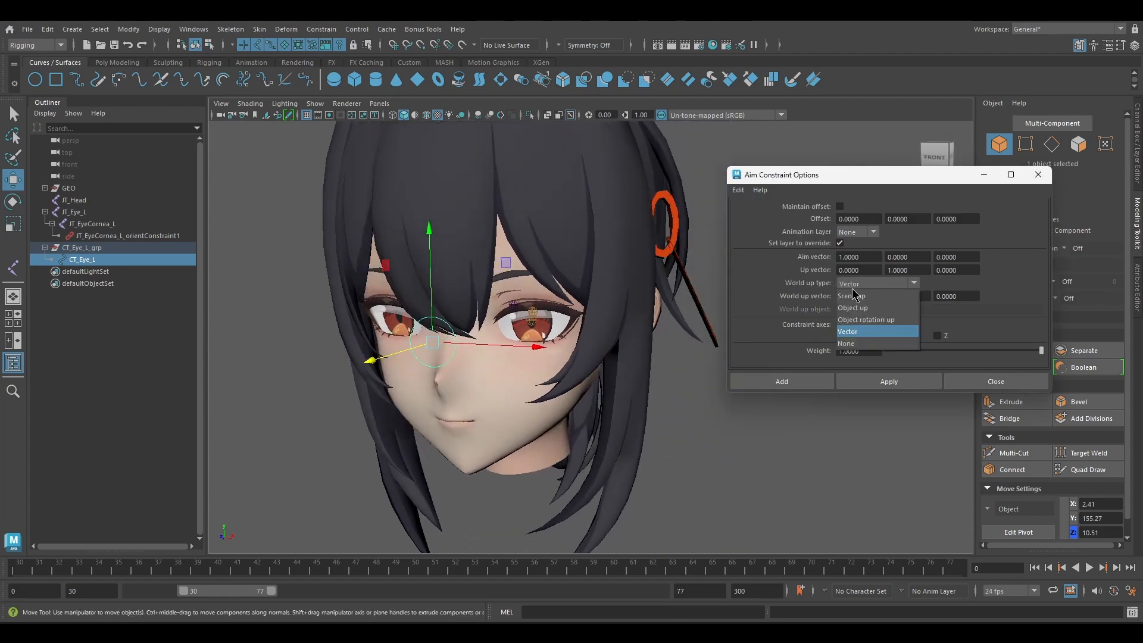
{"action": "left_click", "coordinate": [867, 319]}
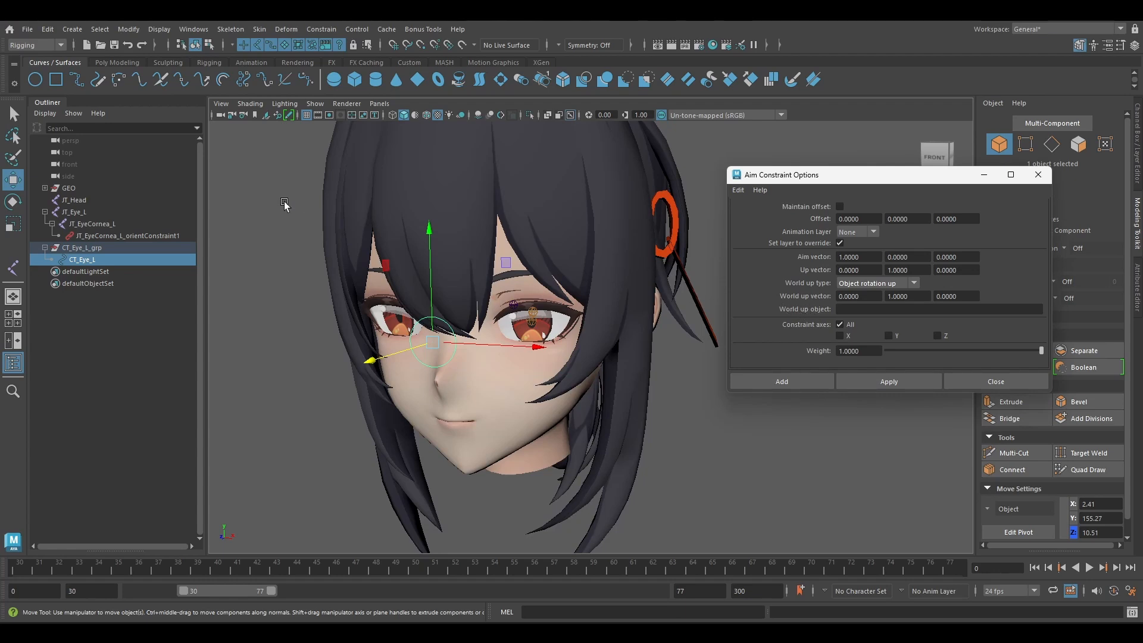
Create a locator and move it straight up above the head to about Y 176.48.
{"action": "left_click", "coordinate": [209, 62]}
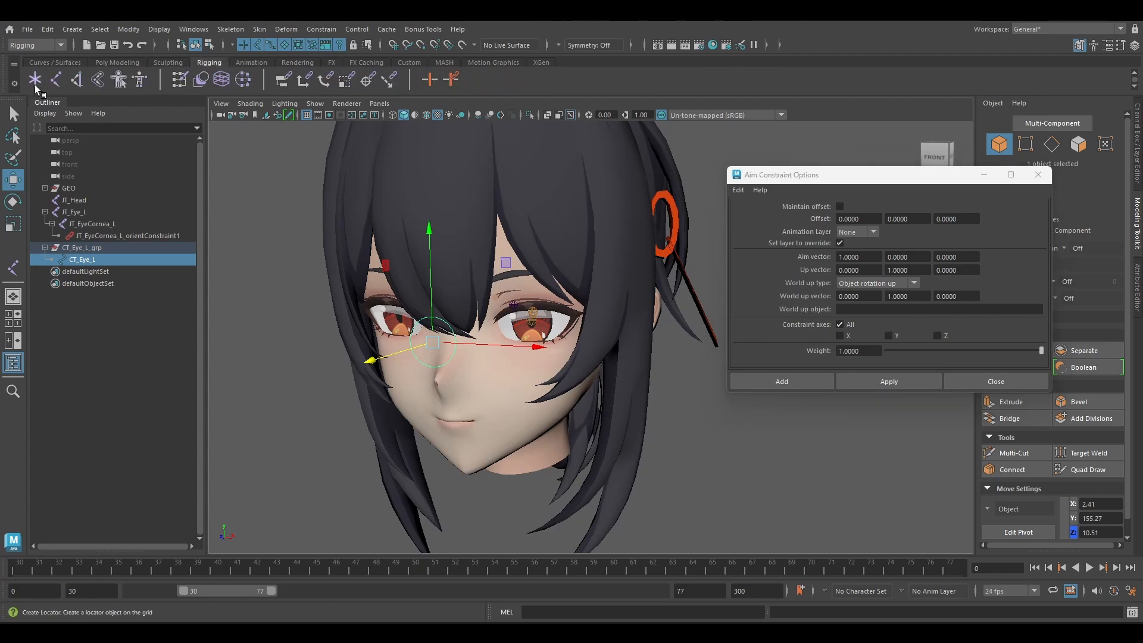
{"action": "left_click", "coordinate": [35, 79]}
{"action": "scroll", "coordinate": [383, 301], "scroll_direction": "down", "scroll_amount": 10}
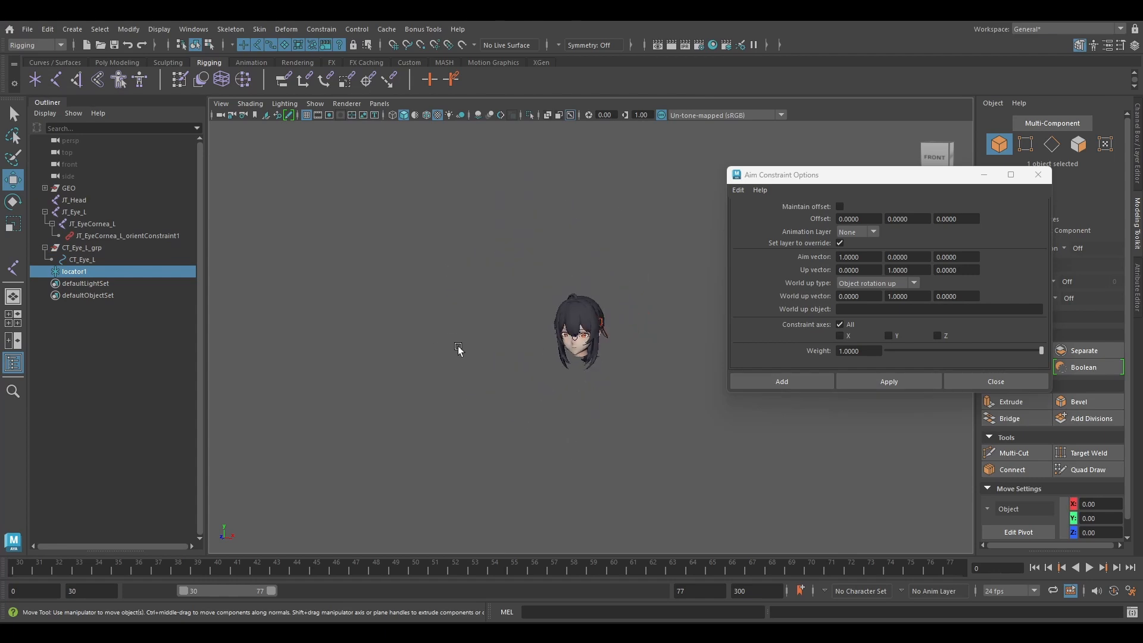
{"action": "left_click_drag", "start_coordinate": [580, 466], "coordinate": [579, 174]}
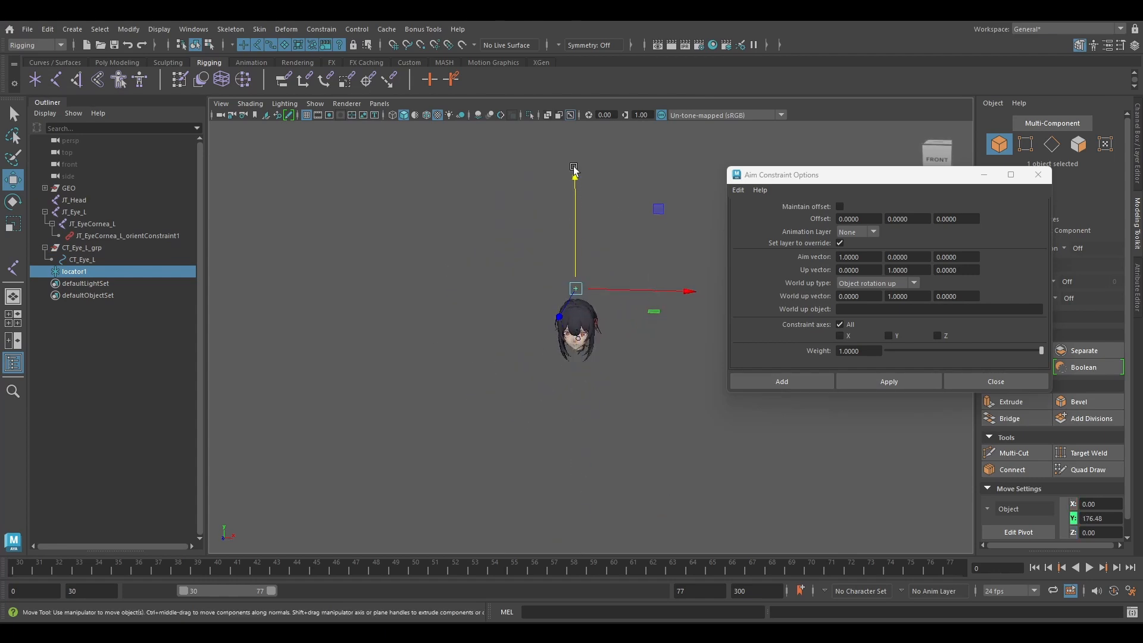
{"action": "scroll", "coordinate": [592, 217], "scroll_direction": "up", "scroll_amount": 10}
{"action": "middle_click_drag", "start_coordinate": [593, 217], "coordinate": [622, 286], "text": "alt"}
{"action": "left_click", "coordinate": [545, 175]}
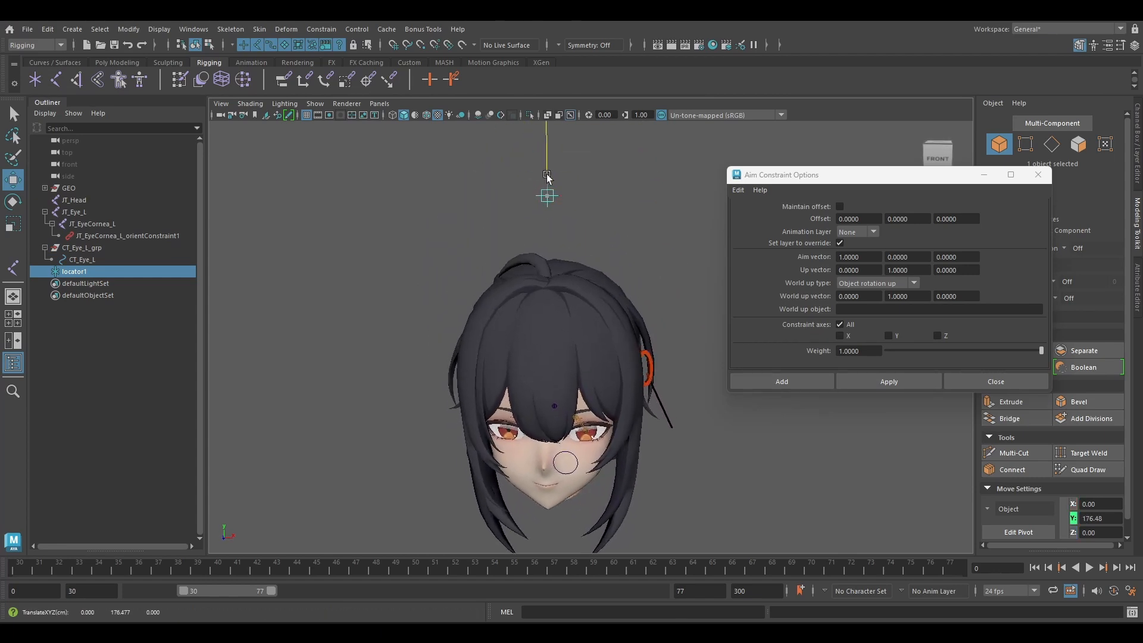
Rename the locator above the head as UPV_Eye.
{"action": "double_click", "coordinate": [79, 272]}
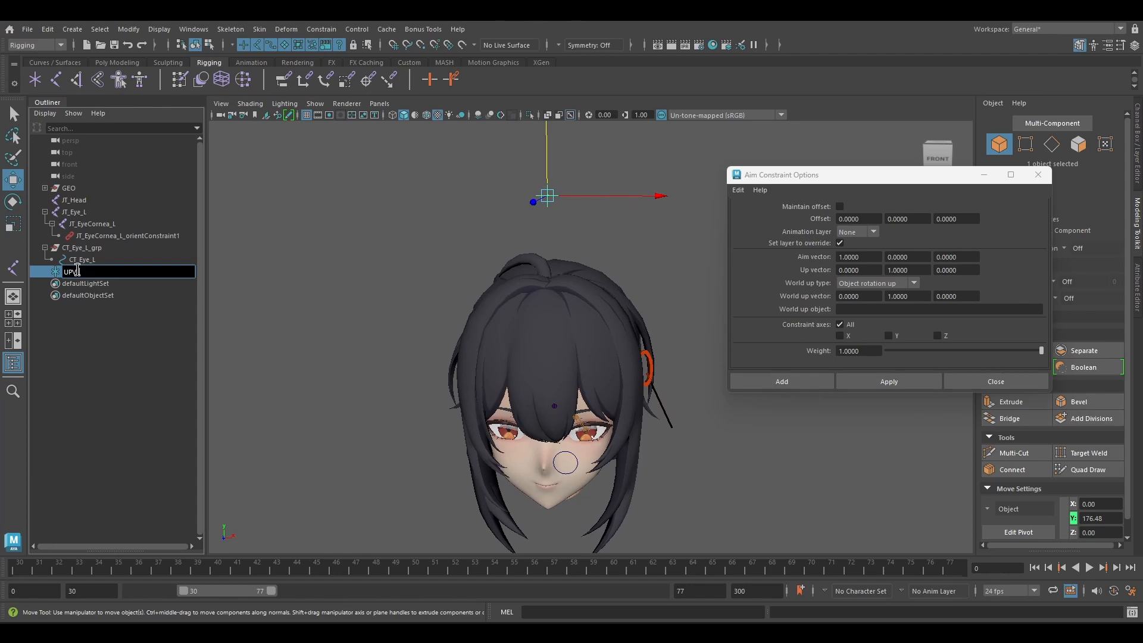
{"action": "type", "text": "UPV_Eye"}
{"action": "key", "text": "Return"}
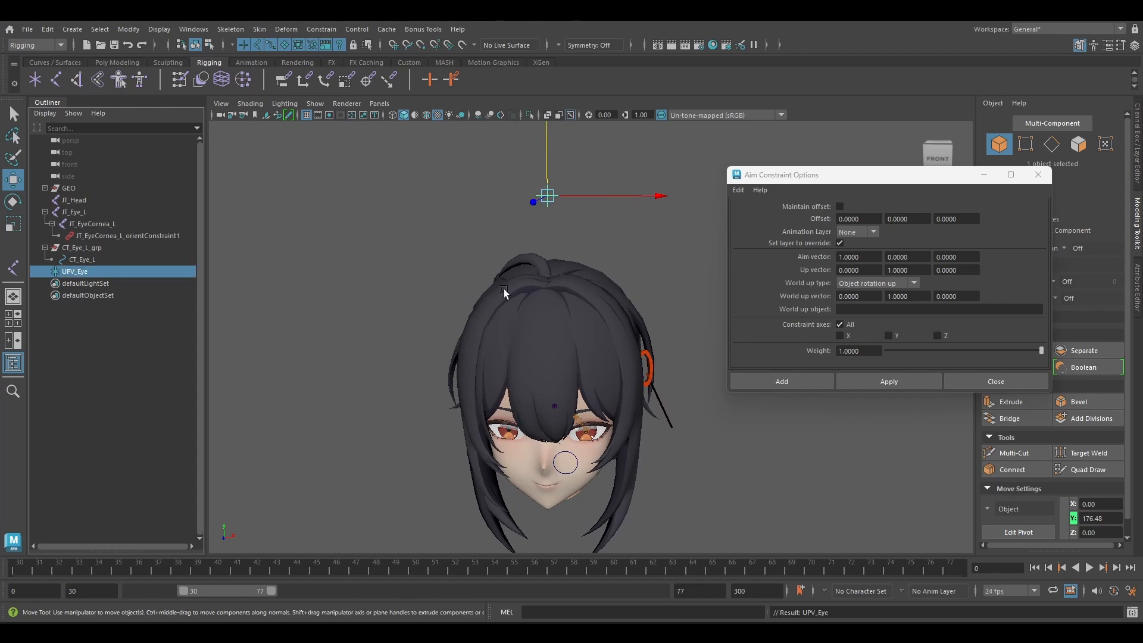
Set UPV_Eye as the world up object in the Aim constraint options.
{"action": "scroll", "coordinate": [550, 273], "scroll_direction": "up", "scroll_amount": 2}
{"action": "left_click_drag", "start_coordinate": [550, 274], "coordinate": [523, 280], "text": "alt"}
{"action": "middle_click_drag", "start_coordinate": [523, 281], "coordinate": [501, 340], "text": "alt"}
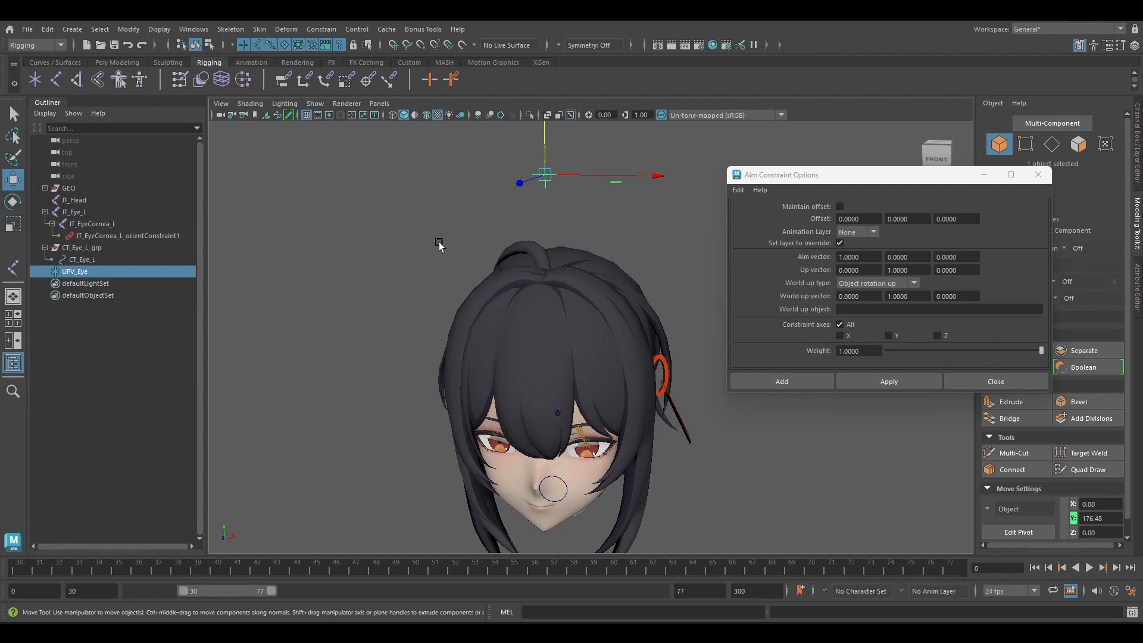
{"action": "double_click", "coordinate": [81, 274]}
{"action": "left_click", "coordinate": [895, 310]}
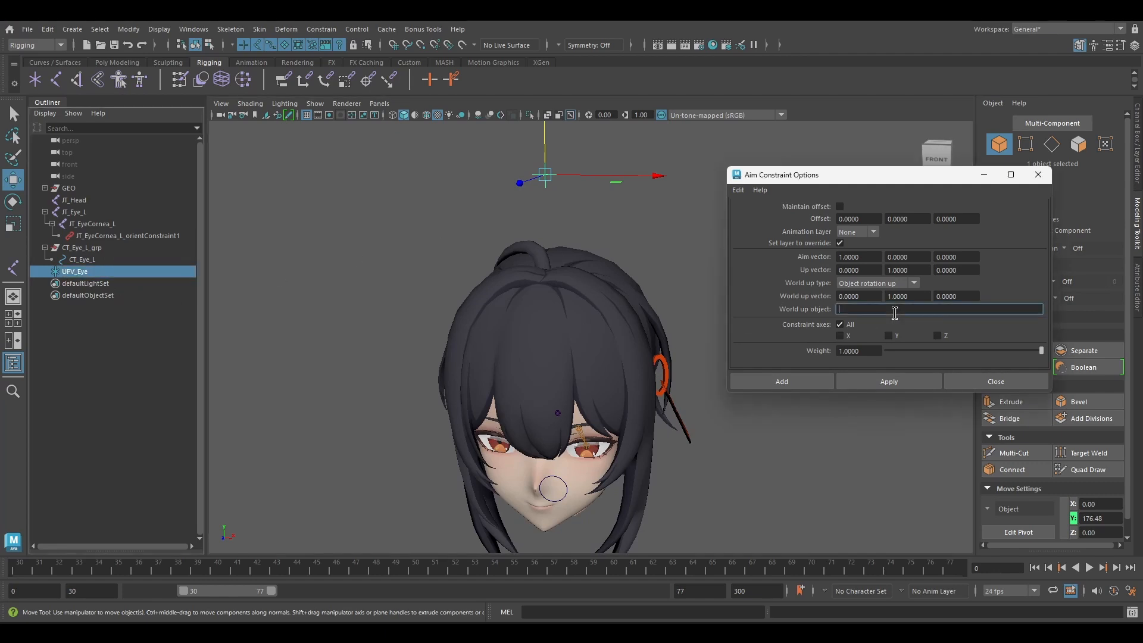
Try moving CT_Eye_L and JT_Eye_L along their forward-facing Z axis, undoing each move.
{"action": "left_click_drag", "start_coordinate": [529, 402], "coordinate": [488, 389], "text": "alt"}
{"action": "left_click", "coordinate": [468, 376]}
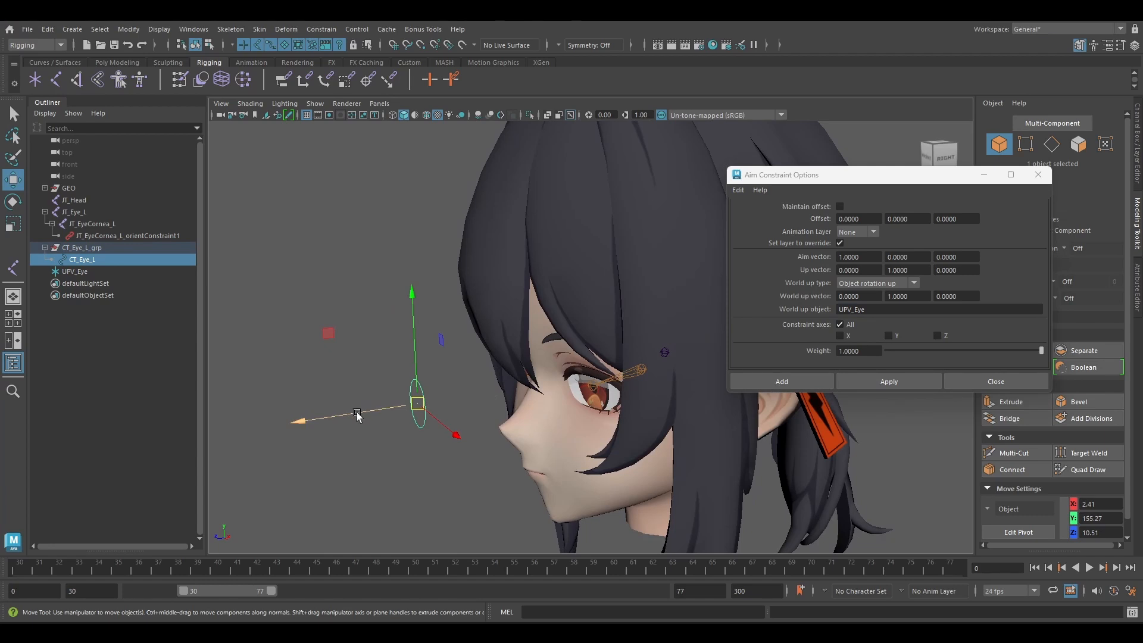
{"action": "left_click_drag", "start_coordinate": [322, 418], "coordinate": [302, 418]}
{"action": "key", "text": "ctrl+z"}
{"action": "middle_click_drag", "start_coordinate": [345, 390], "coordinate": [373, 375], "text": "alt"}
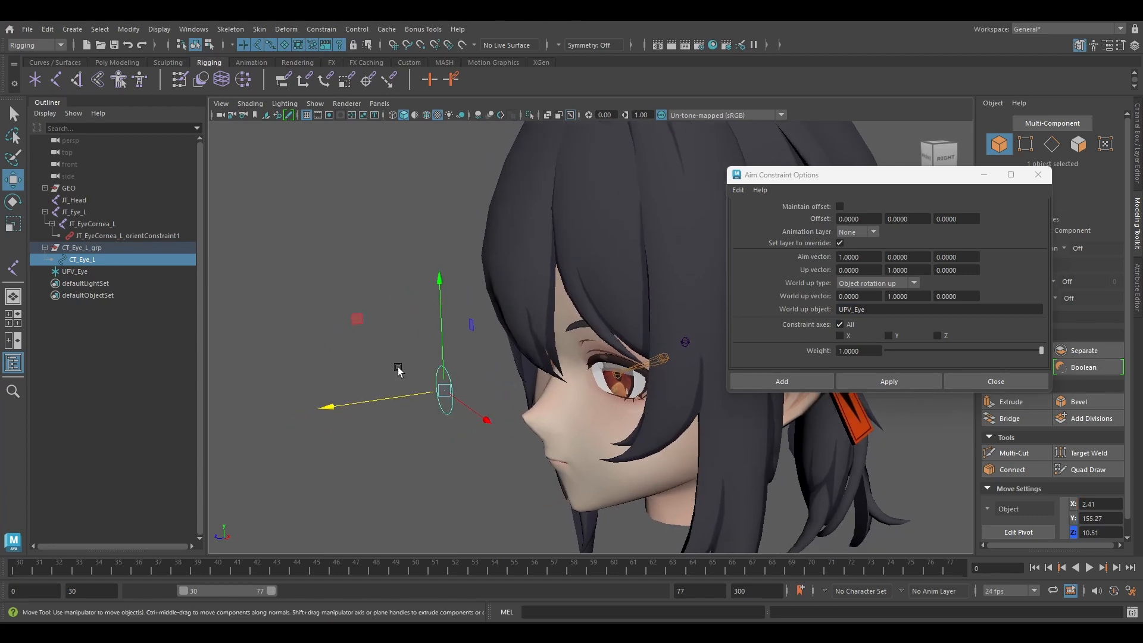
{"action": "middle_click_drag", "start_coordinate": [493, 363], "coordinate": [476, 346], "text": "alt"}
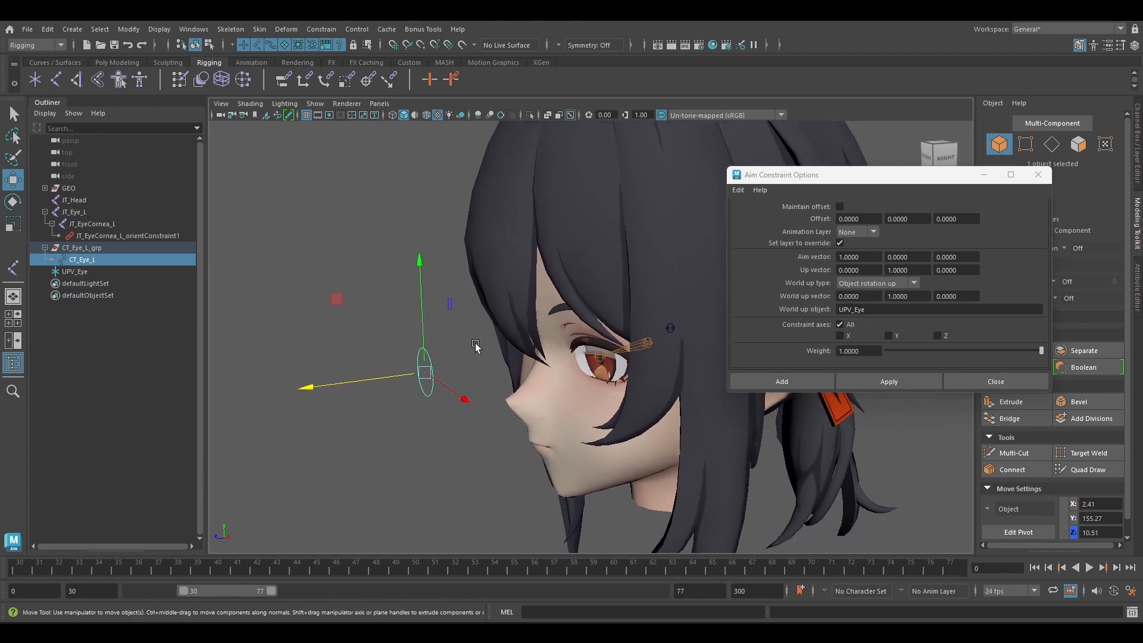
{"action": "left_click", "coordinate": [638, 345]}
{"action": "left_click_drag", "start_coordinate": [575, 350], "coordinate": [564, 349]}
{"action": "key", "text": "ctrl+a"}
{"action": "key", "text": "ctrl+z"}
{"action": "key", "text": "ctrl+z"}
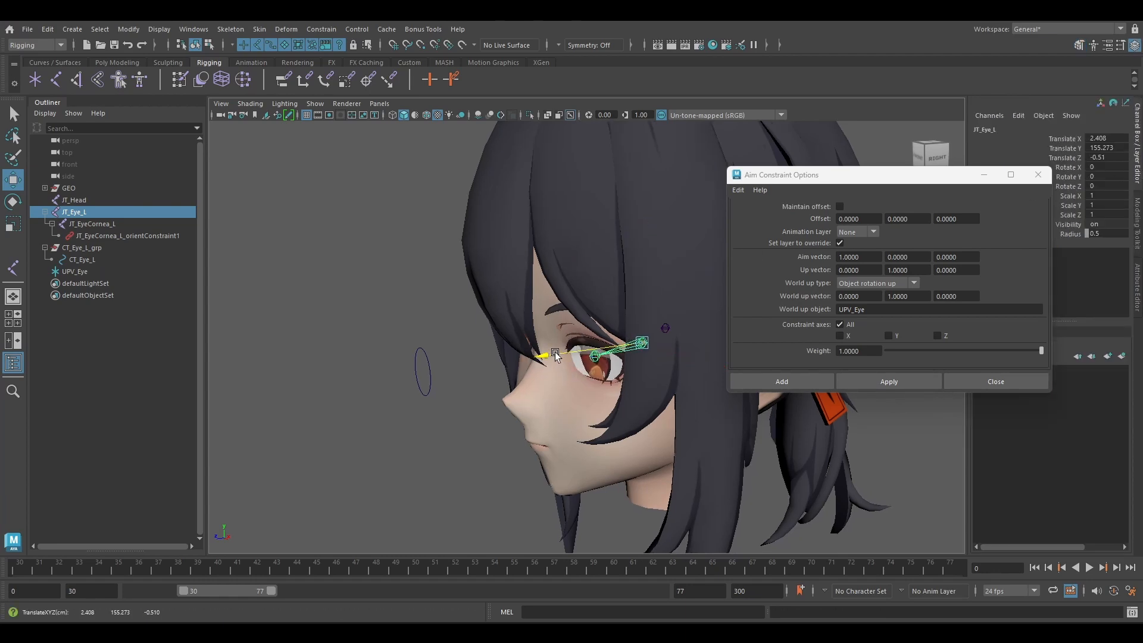
With the CT_Eye_L control selected, set the aim vector to 0, 0, 1 in the Aim constraint options.
{"action": "left_click", "coordinate": [428, 366]}
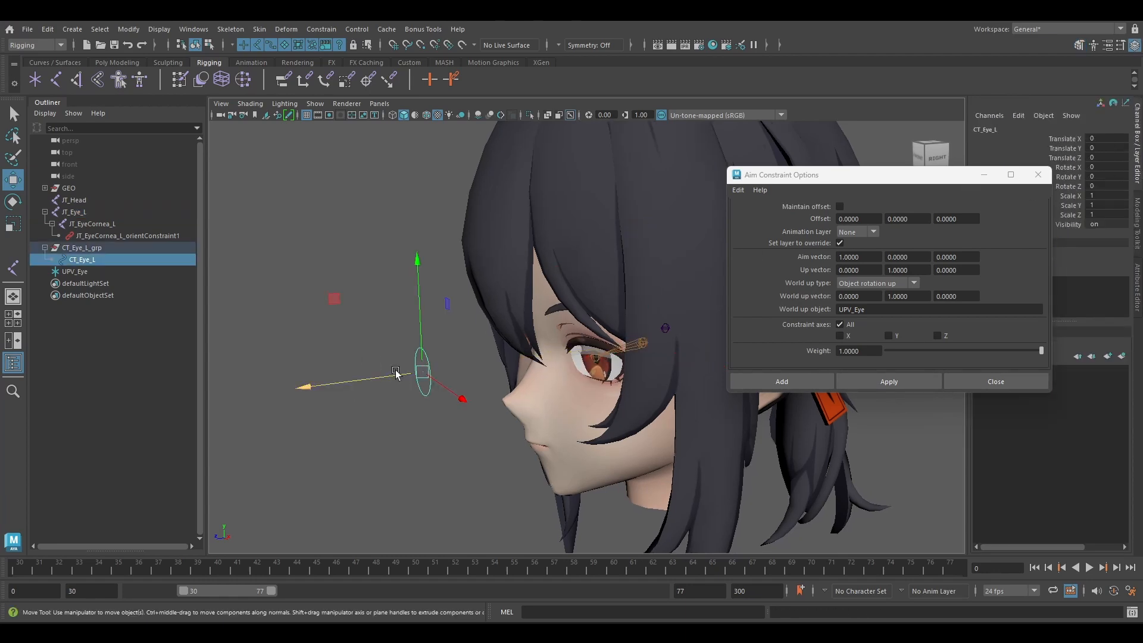
{"action": "left_click_drag", "start_coordinate": [438, 345], "coordinate": [812, 296], "text": "alt"}
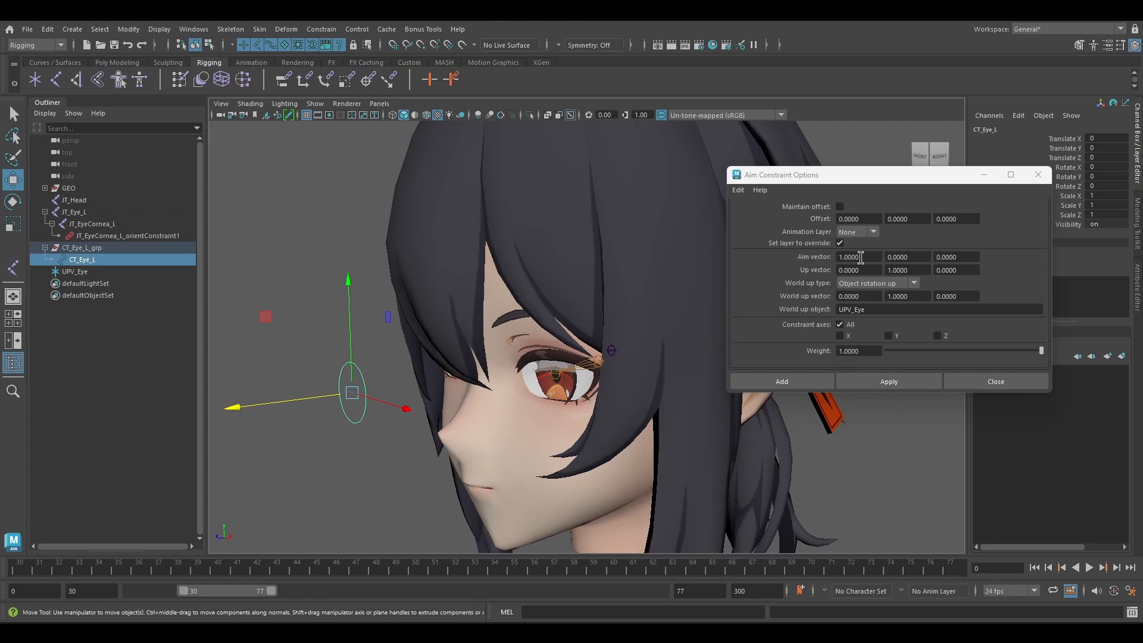
{"action": "left_click_drag", "start_coordinate": [861, 257], "coordinate": [824, 257]}
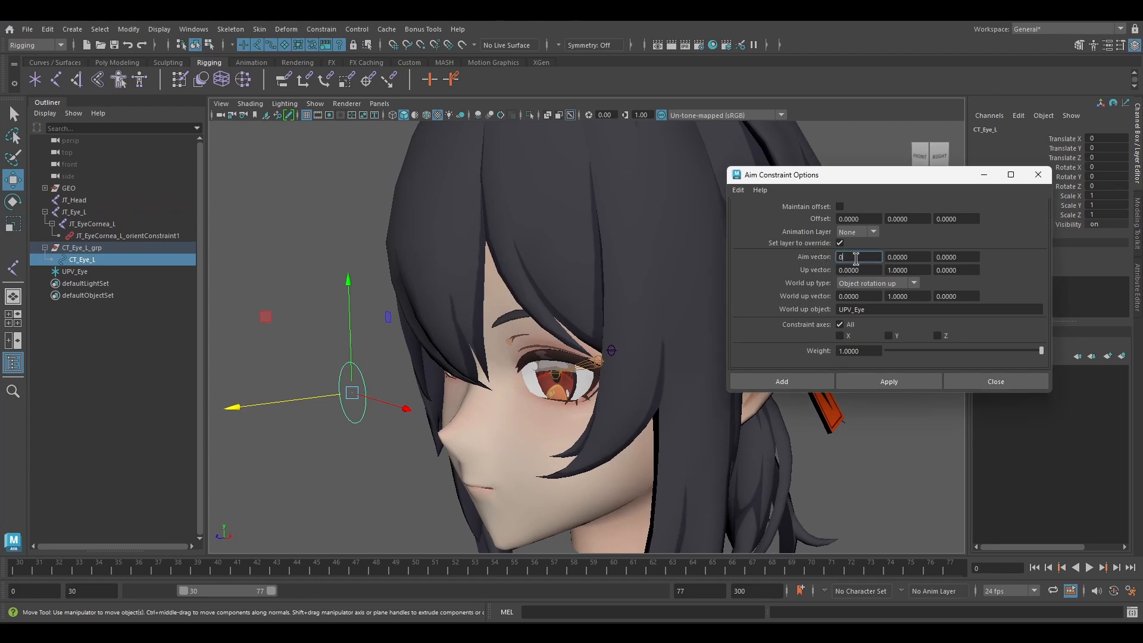
{"action": "type", "text": "0"}
{"action": "left_click", "coordinate": [954, 257]}
{"action": "key", "text": "Return"}
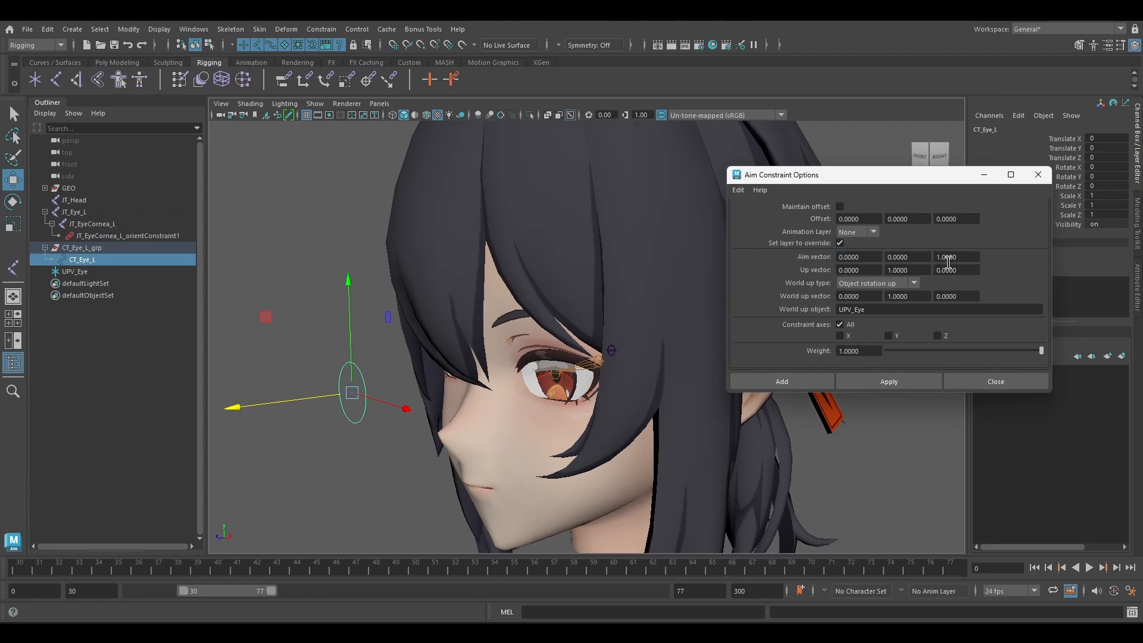
Apply the Aim constraint so that JT_Eye_L follows the CT_Eye_L control.
{"action": "left_click_drag", "start_coordinate": [352, 287], "coordinate": [383, 318], "text": "alt"}
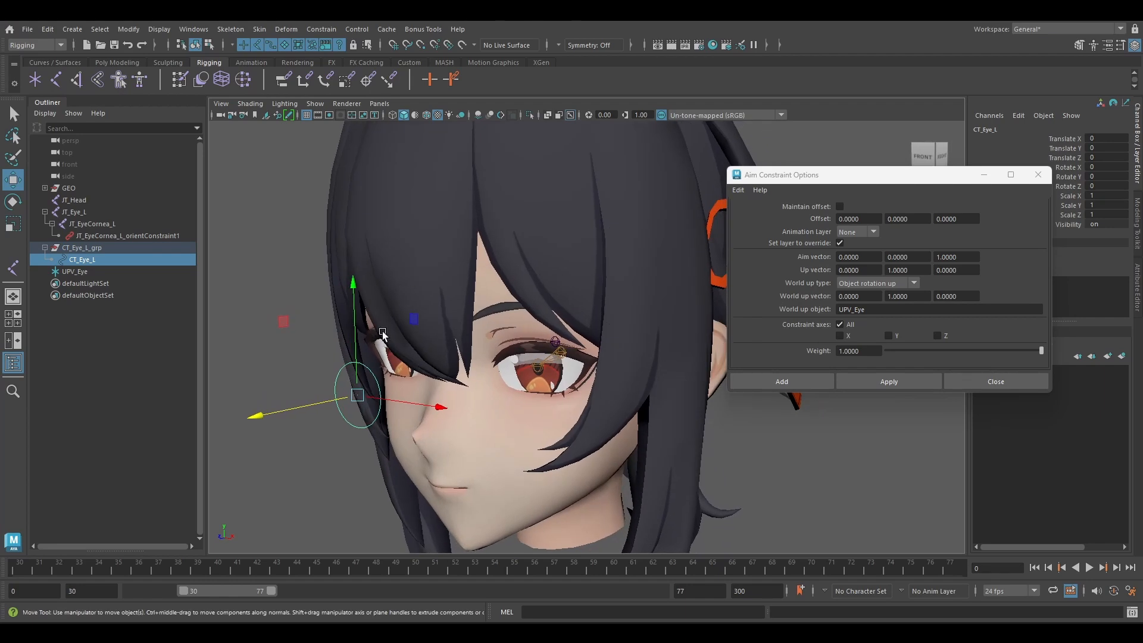
{"action": "left_click", "coordinate": [109, 212], "text": "ctrl"}
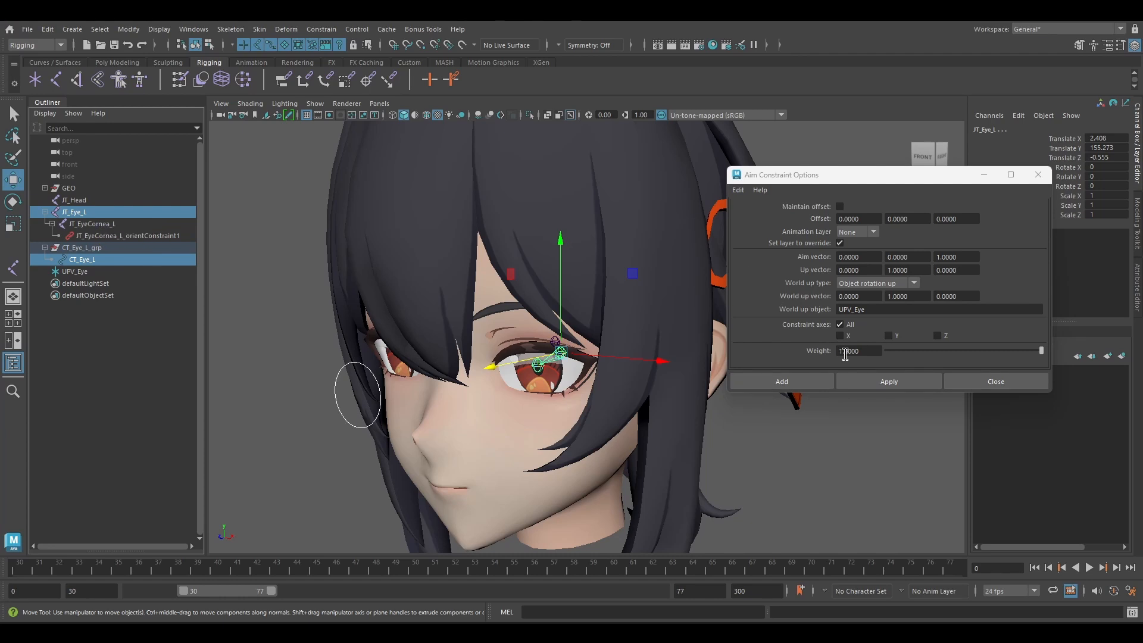
{"action": "left_click", "coordinate": [860, 380]}
Test the left eye's aim by moving CT_Eye_L, undo the move and put the constraint options away.
{"action": "scroll", "coordinate": [506, 378], "scroll_direction": "down", "scroll_amount": 3}
{"action": "left_click_drag", "start_coordinate": [485, 375], "coordinate": [515, 373], "text": "alt"}
{"action": "left_click_drag", "start_coordinate": [451, 386], "coordinate": [390, 336], "text": "alt"}
{"action": "left_click", "coordinate": [441, 380]}
{"action": "key", "text": "ctrl+z"}
{"action": "scroll", "coordinate": [536, 321], "scroll_direction": "up", "scroll_amount": 2}
{"action": "left_click", "coordinate": [983, 175]}
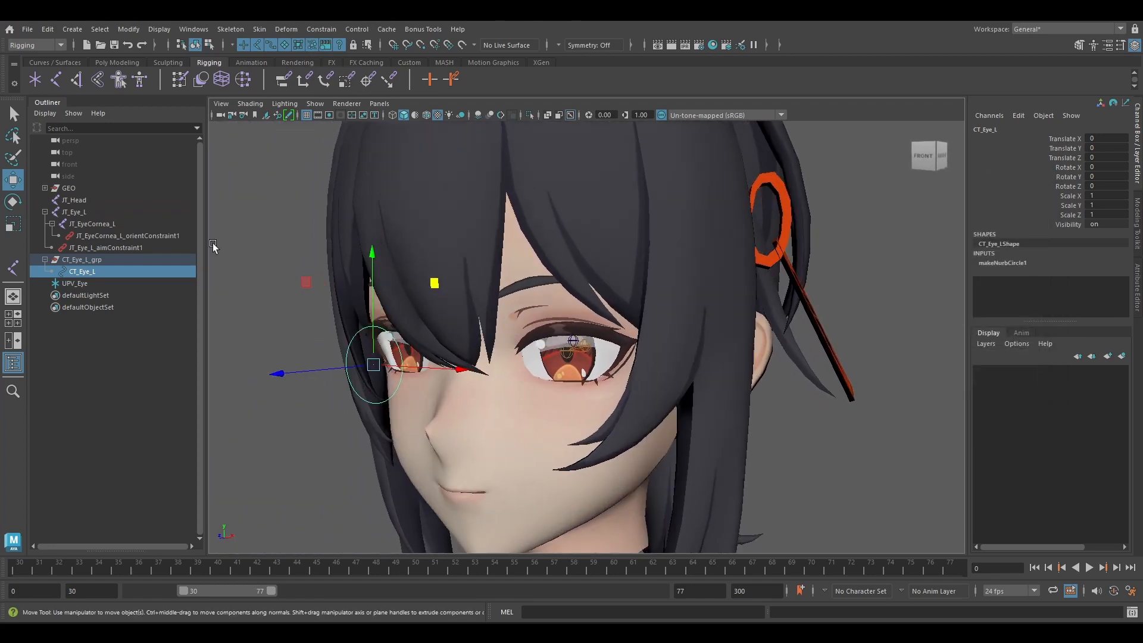
Add a Scale constraint from CT_Eye_L to JT_EyeCornea_L with maintain offset off.
{"action": "left_click", "coordinate": [95, 224], "text": "ctrl"}
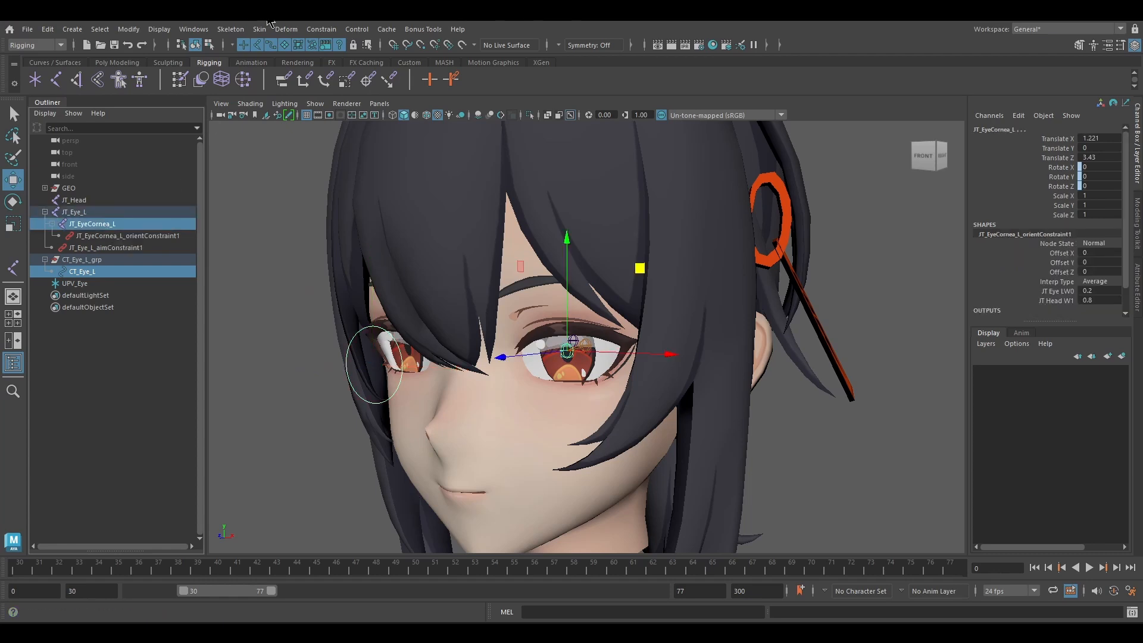
{"action": "left_click", "coordinate": [285, 29]}
{"action": "mouse_move", "coordinate": [322, 29]}
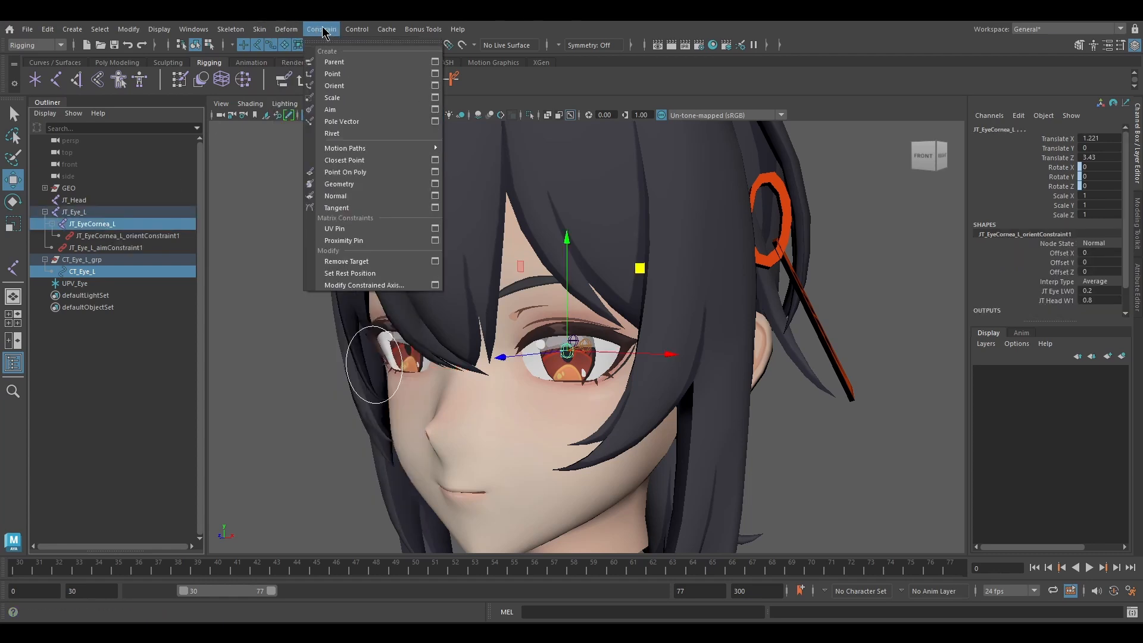
{"action": "left_click", "coordinate": [434, 98]}
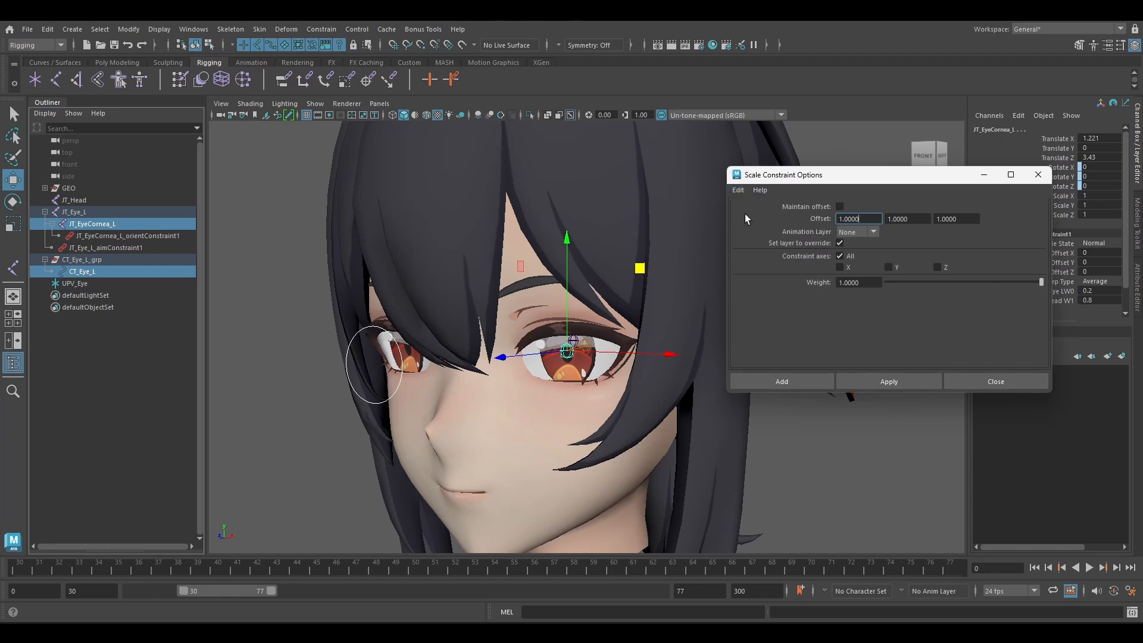
{"action": "left_click", "coordinate": [821, 381]}
Try scaling the CT_Eye_L control to test the cornea's response, undo it and clear the selection.
{"action": "left_click_drag", "start_coordinate": [387, 379], "coordinate": [480, 357], "text": "alt"}
{"action": "left_click", "coordinate": [362, 376]}
{"action": "key", "text": "r"}
{"action": "left_click_drag", "start_coordinate": [456, 286], "coordinate": [396, 302]}
{"action": "key", "text": "ctrl+z"}
{"action": "key", "text": "w"}
{"action": "key", "text": "ctrl+z"}
{"action": "left_click", "coordinate": [736, 240]}
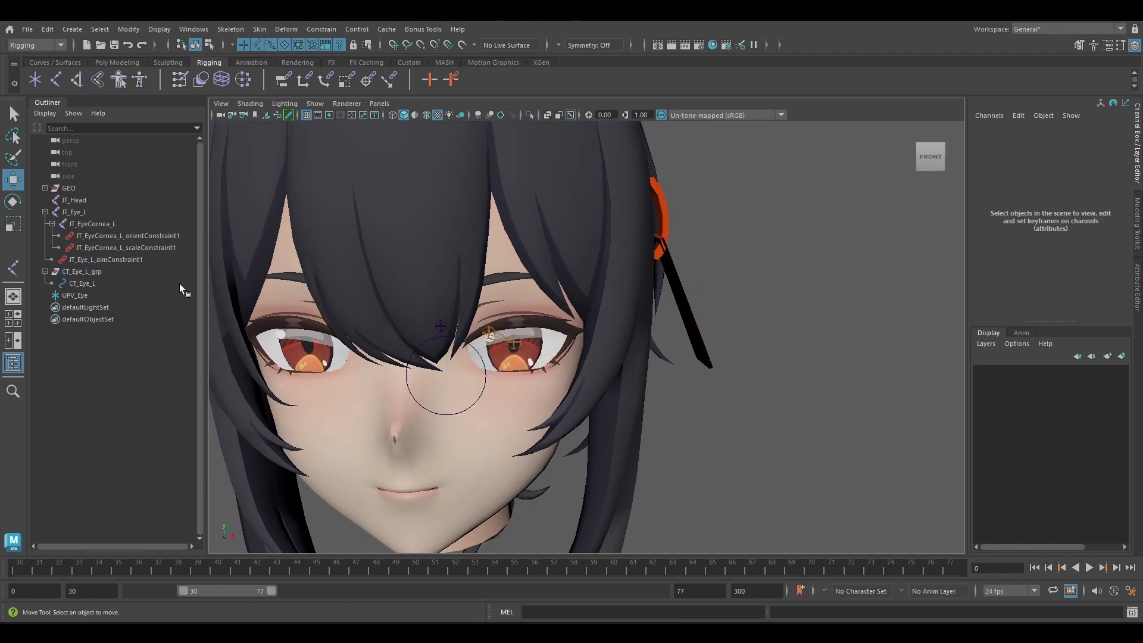
Parent JT_Eye_L under JT_Head and collapse the CT_Eye_L_grp hierarchy.
{"action": "left_click", "coordinate": [87, 212]}
{"action": "left_click", "coordinate": [88, 201], "text": "ctrl"}
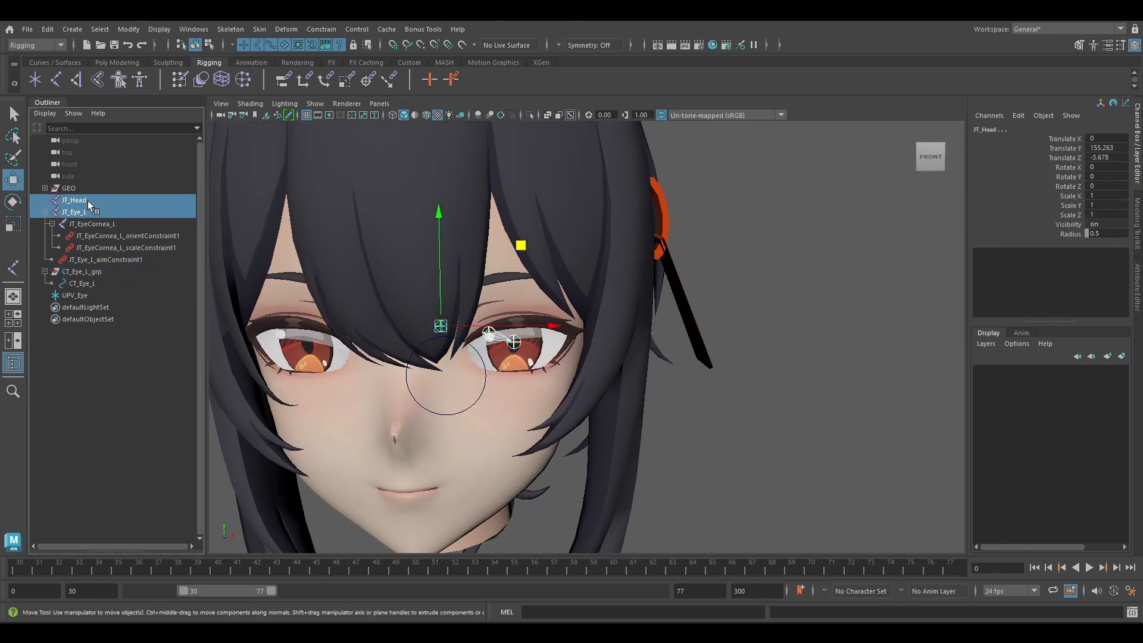
{"action": "key", "text": "p"}
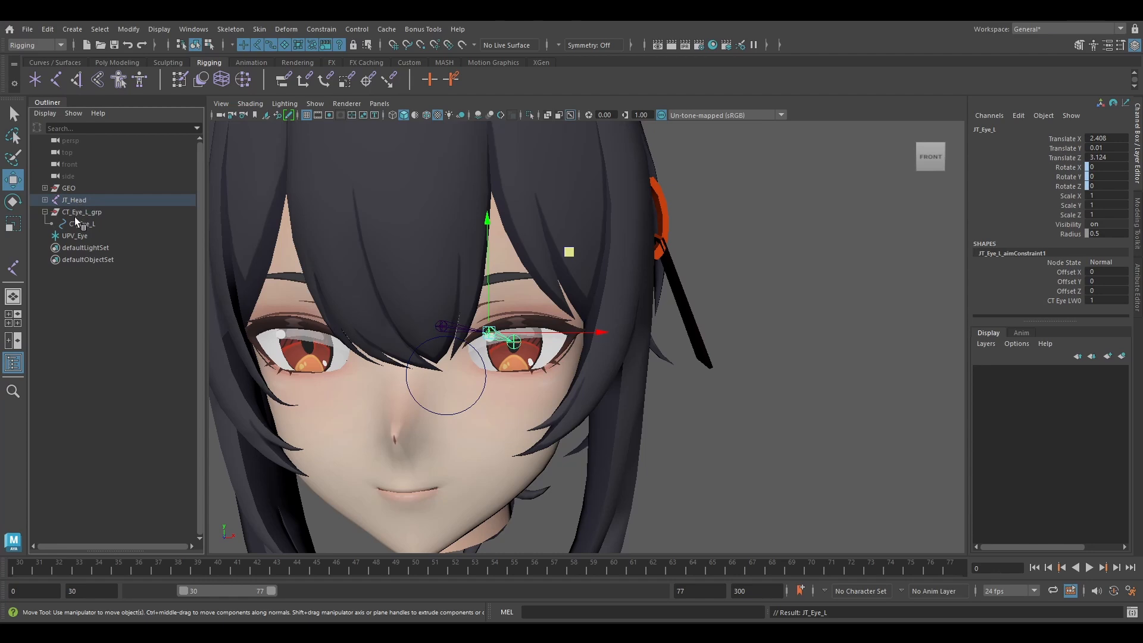
{"action": "left_click", "coordinate": [45, 212]}
Examine the placement of the UPV_Eye locator relative to the whole head.
{"action": "left_click", "coordinate": [89, 224]}
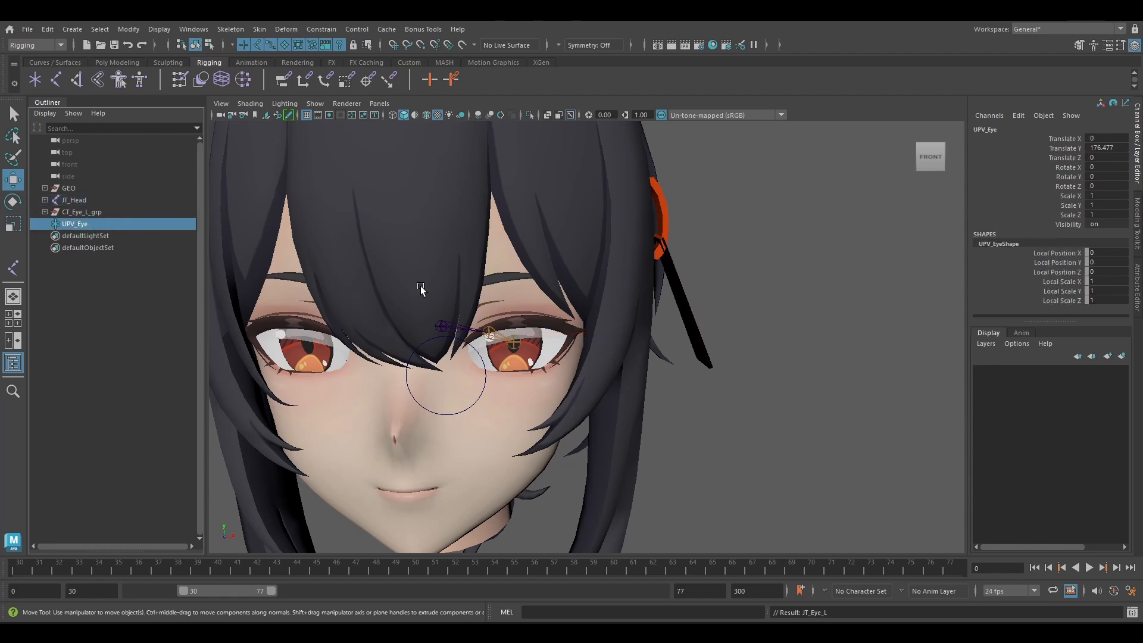
{"action": "scroll", "coordinate": [720, 301], "scroll_direction": "down", "scroll_amount": 2}
{"action": "left_click_drag", "start_coordinate": [720, 301], "coordinate": [724, 297], "text": "alt"}
{"action": "left_click_drag", "start_coordinate": [476, 274], "coordinate": [549, 237], "text": "alt"}
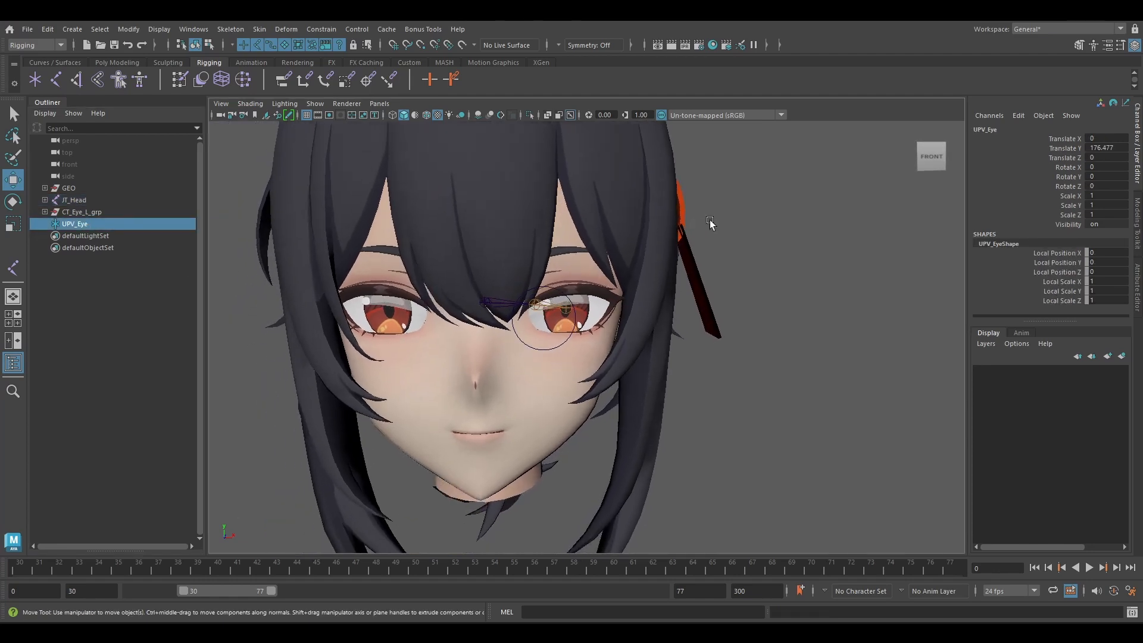
{"action": "scroll", "coordinate": [483, 226], "scroll_direction": "down", "scroll_amount": 3}
{"action": "left_click_drag", "start_coordinate": [484, 226], "coordinate": [428, 298], "text": "alt"}
{"action": "scroll", "coordinate": [467, 299], "scroll_direction": "down", "scroll_amount": 3}
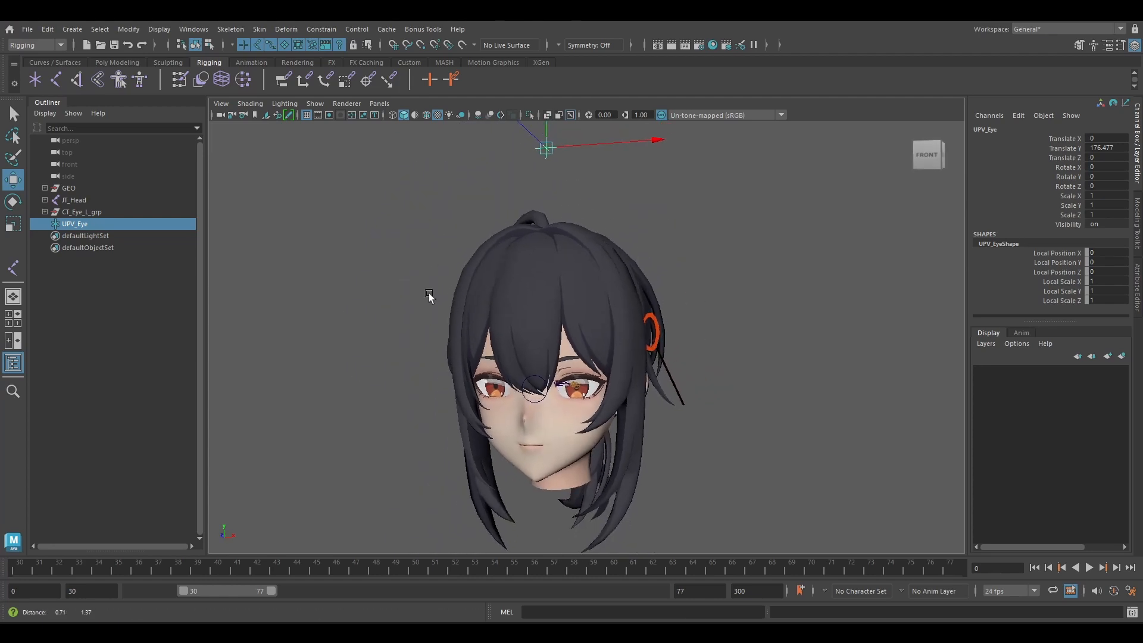
{"action": "left_click", "coordinate": [366, 226]}
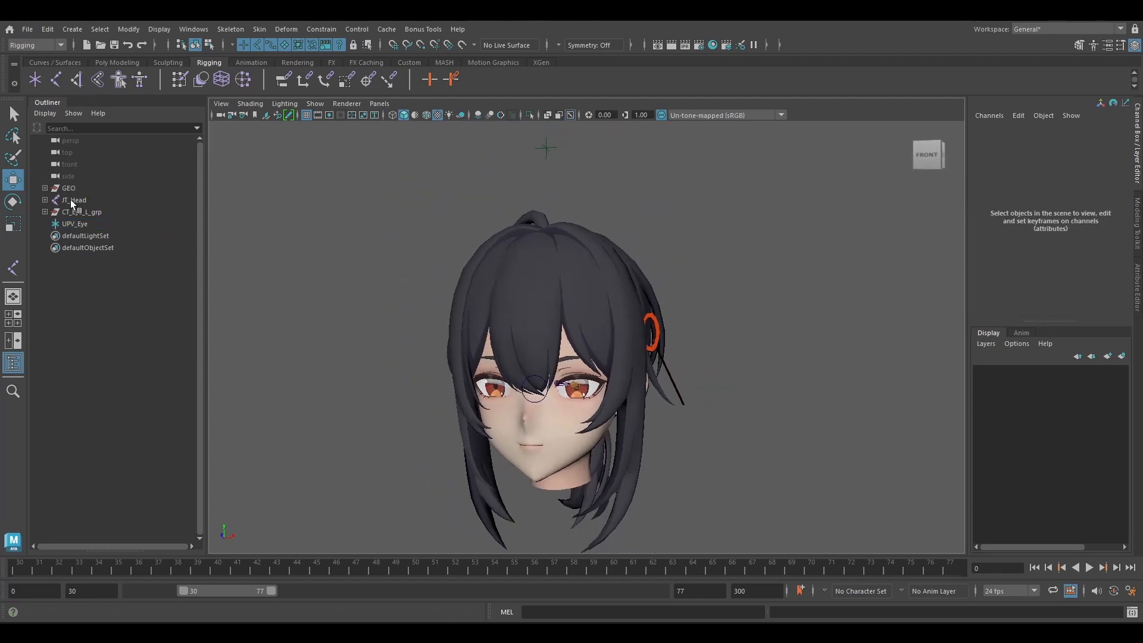
Duplicate CT_Eye_L_grp and rename the copied group CT_Head_grp.
{"action": "left_click", "coordinate": [78, 212]}
{"action": "left_click_drag", "start_coordinate": [527, 212], "coordinate": [488, 232], "text": "alt"}
{"action": "middle_click_drag", "start_coordinate": [488, 232], "coordinate": [500, 182], "text": "alt"}
{"action": "right_click_drag", "start_coordinate": [500, 182], "coordinate": [561, 249], "text": "alt"}
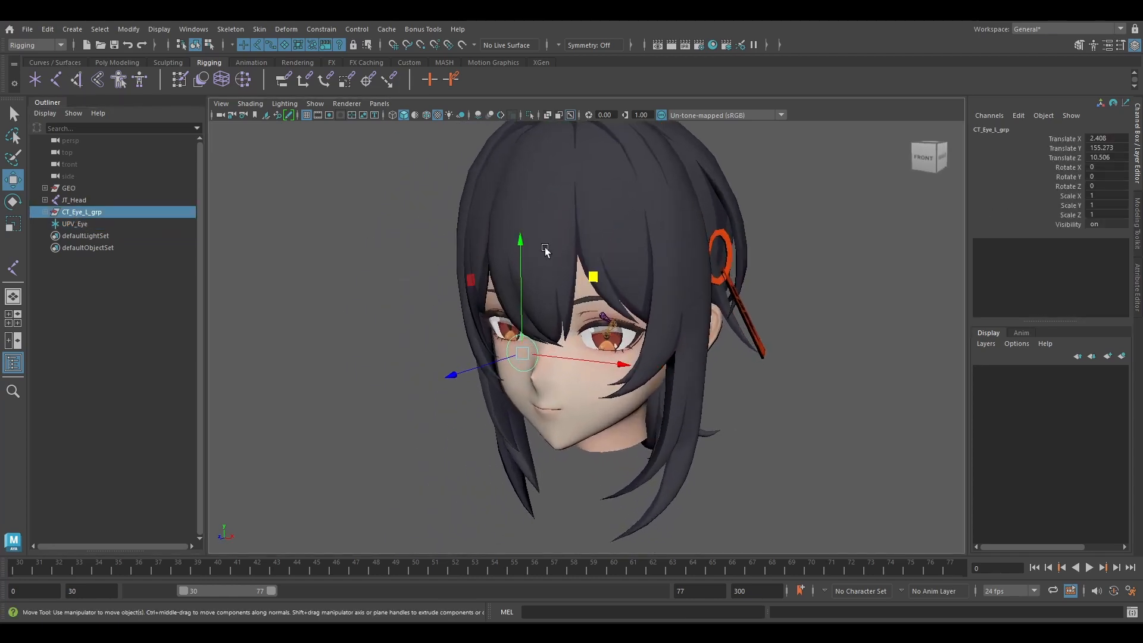
{"action": "left_click_drag", "start_coordinate": [357, 301], "coordinate": [293, 222], "text": "alt"}
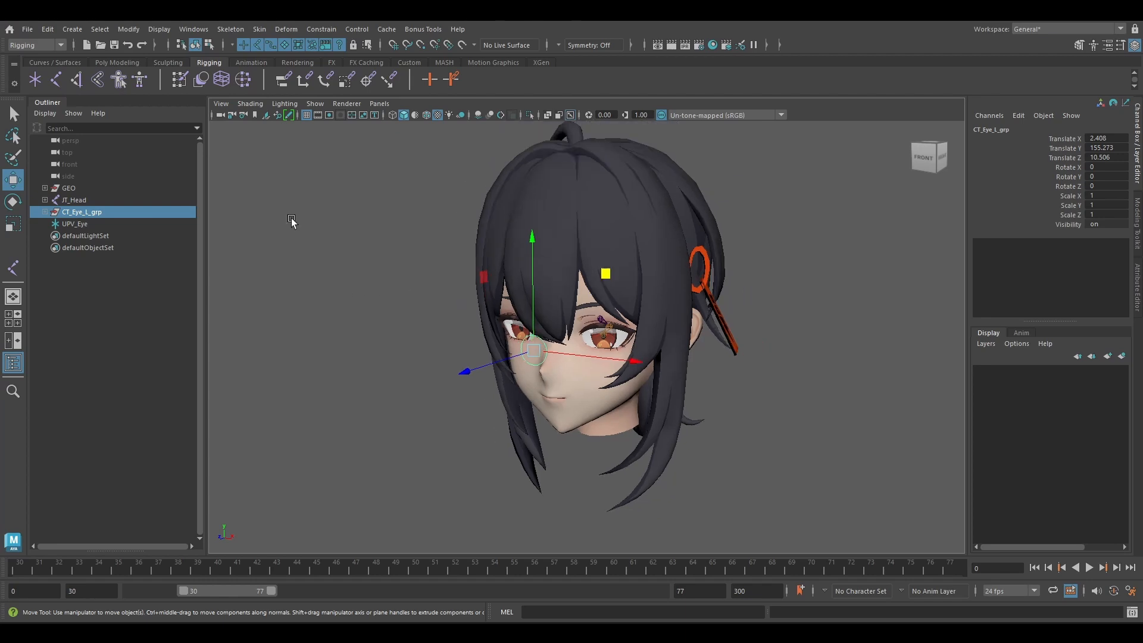
{"action": "key", "text": "ctrl+d"}
{"action": "left_click", "coordinate": [52, 236]}
{"action": "double_click", "coordinate": [115, 237]}
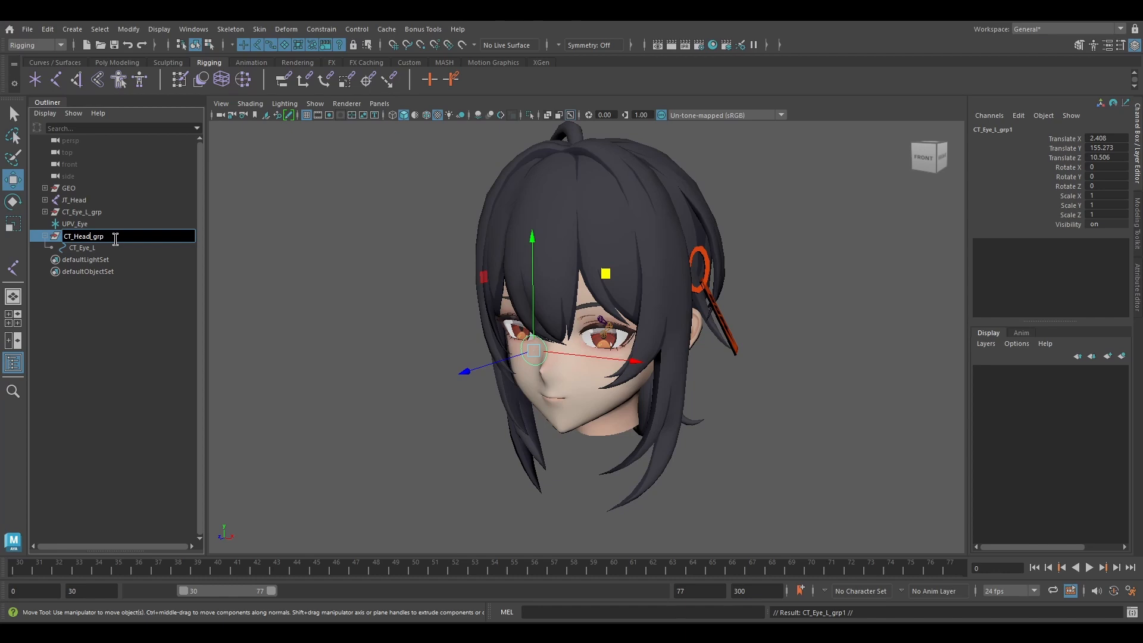
{"action": "left_click_drag", "start_coordinate": [90, 236], "coordinate": [56, 228]}
Rename the circle inside CT_Head_grp as CT_Head and select its parent group.
{"action": "double_click", "coordinate": [98, 248]}
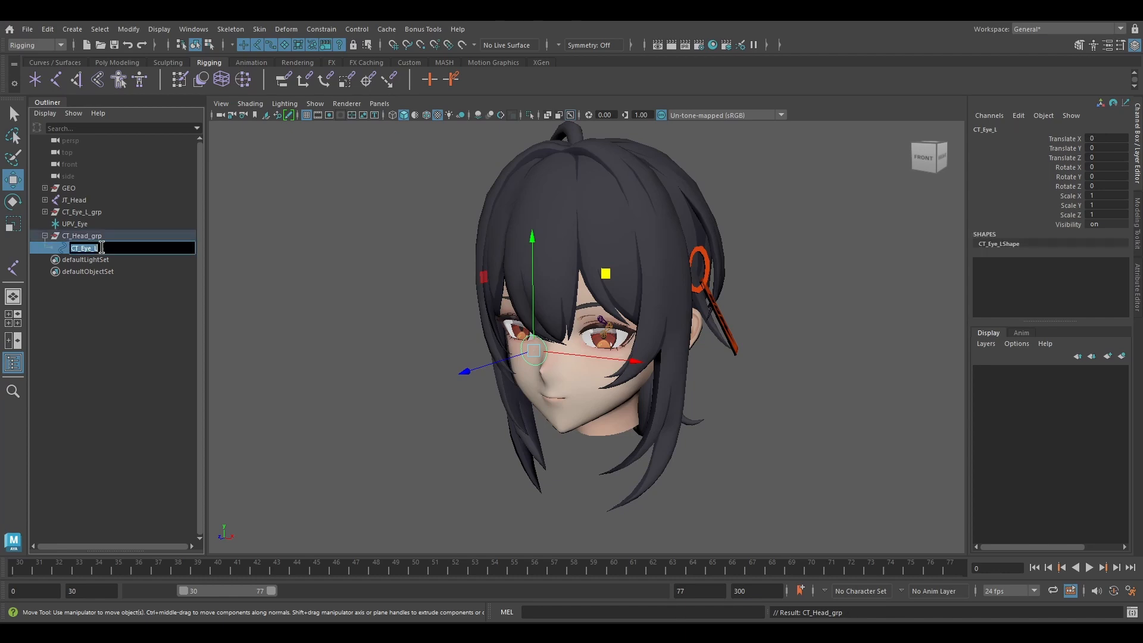
{"action": "left_click", "coordinate": [132, 219]}
{"action": "left_click", "coordinate": [149, 235]}
Isolate JT_Head with CT_Head_grp and snap the group onto the head joint.
{"action": "left_click_drag", "start_coordinate": [661, 284], "coordinate": [555, 286], "text": "alt"}
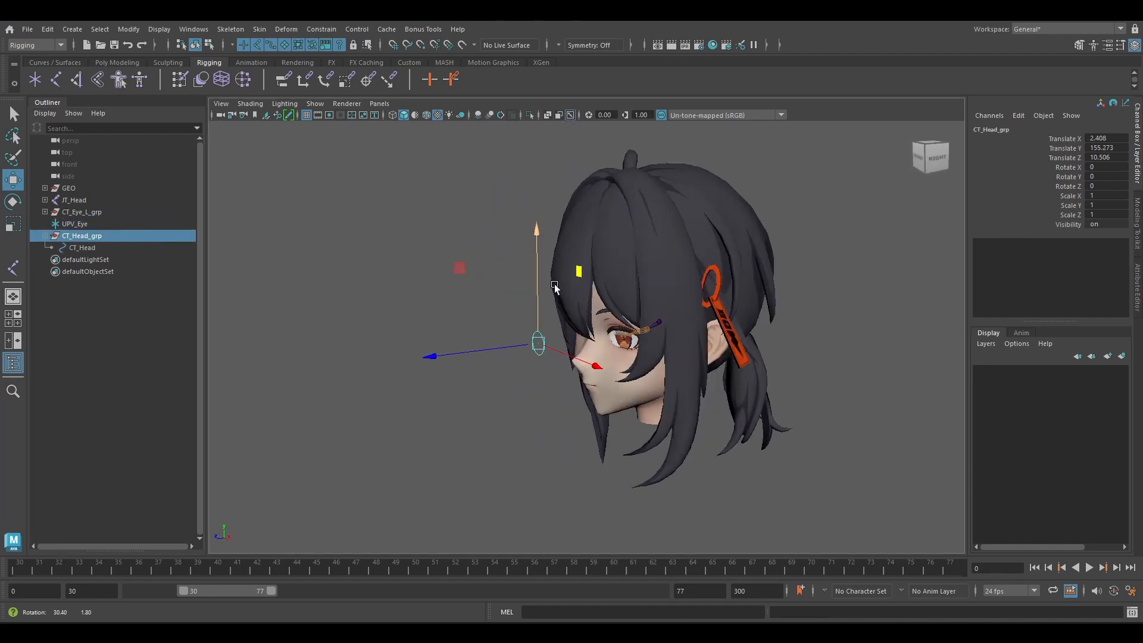
{"action": "left_click", "coordinate": [658, 322], "text": "shift"}
{"action": "key", "text": "ctrl+1"}
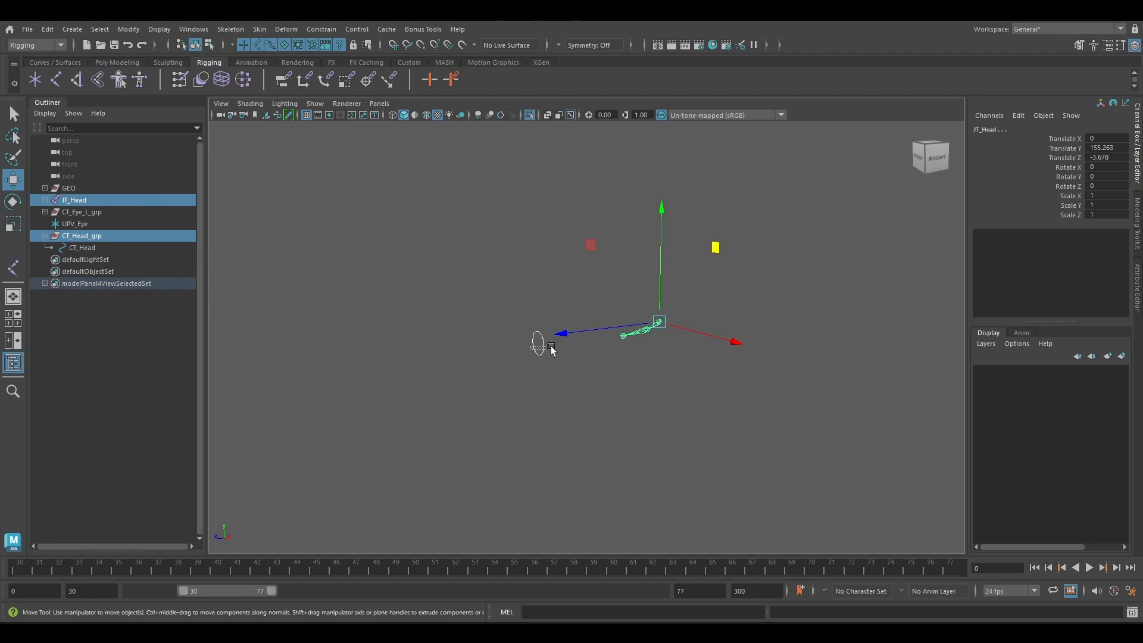
{"action": "left_click", "coordinate": [546, 347]}
{"action": "left_click", "coordinate": [88, 237]}
{"action": "left_click_drag", "start_coordinate": [463, 233], "coordinate": [447, 280], "text": "alt"}
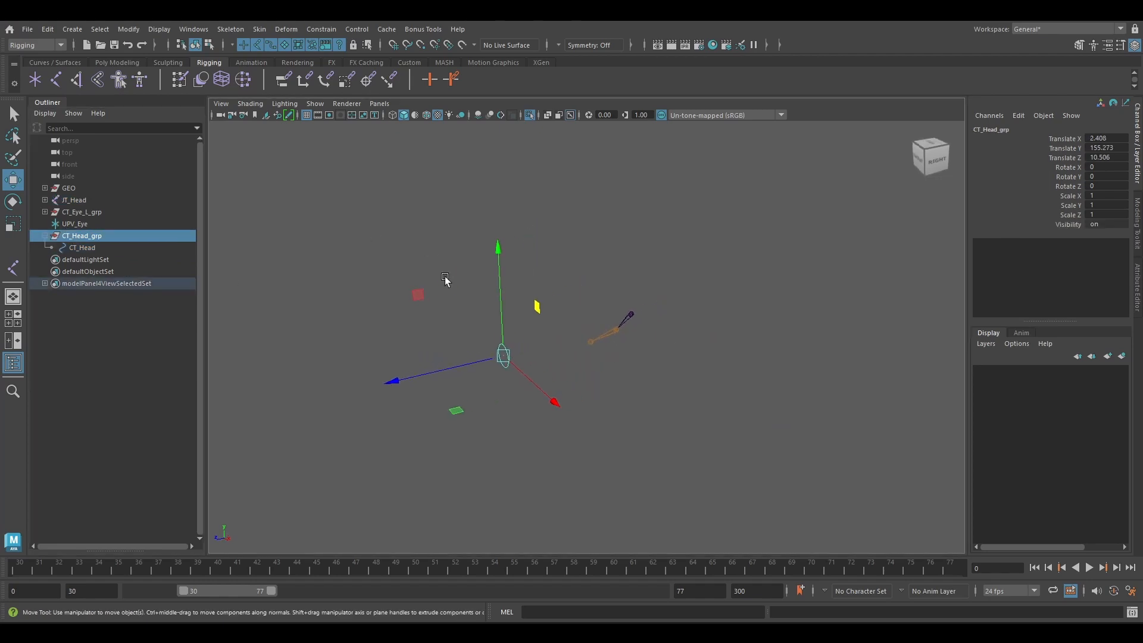
{"action": "key", "text": "v"}
{"action": "left_click_drag", "start_coordinate": [507, 356], "coordinate": [630, 313]}
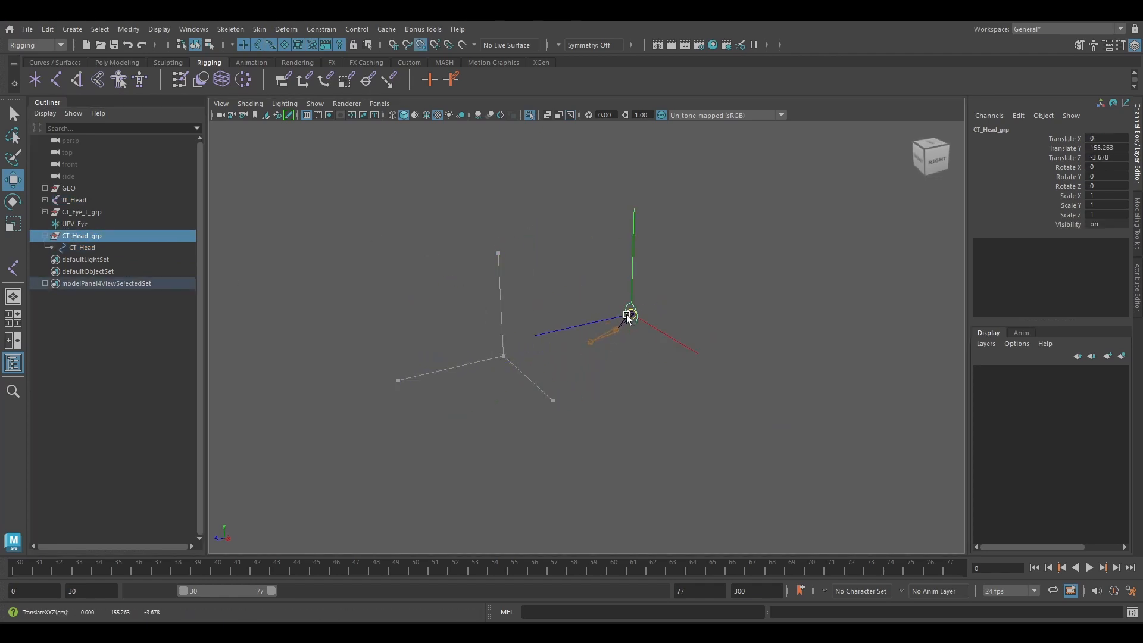
Rotate the CT_Head circle's control vertices so the circle lies horizontal.
{"action": "left_click", "coordinate": [1141, 241]}
{"action": "left_click", "coordinate": [1033, 149], "text": "ctrl"}
{"action": "left_click_drag", "start_coordinate": [679, 276], "coordinate": [599, 272], "text": "alt"}
{"action": "key", "text": "e"}
{"action": "left_click_drag", "start_coordinate": [833, 268], "coordinate": [898, 308]}
Show the full scene again and move the CT_Head circle's vertices straight up above the hair.
{"action": "key", "text": "ctrl+1"}
{"action": "scroll", "coordinate": [747, 274], "scroll_direction": "down", "scroll_amount": 5}
{"action": "key", "text": "w"}
{"action": "left_click_drag", "start_coordinate": [661, 229], "coordinate": [649, 69]}
{"action": "left_click_drag", "start_coordinate": [601, 161], "coordinate": [643, 262], "text": "alt"}
Scale up the CT_Head circle's vertices to about the head's width, then return to object selection with nothing selected.
{"action": "key", "text": "r"}
{"action": "left_click_drag", "start_coordinate": [603, 273], "coordinate": [910, 274]}
{"action": "left_click_drag", "start_coordinate": [833, 297], "coordinate": [887, 208], "text": "alt"}
{"action": "left_click", "coordinate": [998, 144]}
{"action": "left_click_drag", "start_coordinate": [746, 233], "coordinate": [727, 255], "text": "alt"}
{"action": "left_click", "coordinate": [726, 255]}
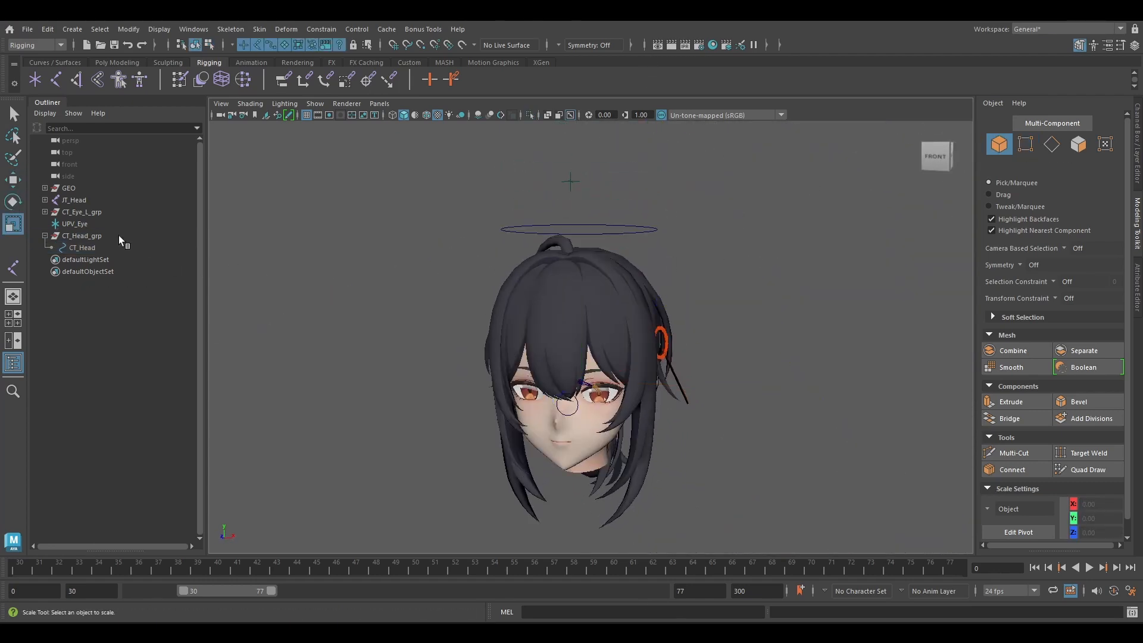
Parent CT_Eye_L_grp and the UPV_Eye locator under CT_Head and hide the locator.
{"action": "left_click", "coordinate": [84, 212]}
{"action": "left_click", "coordinate": [94, 248], "text": "ctrl"}
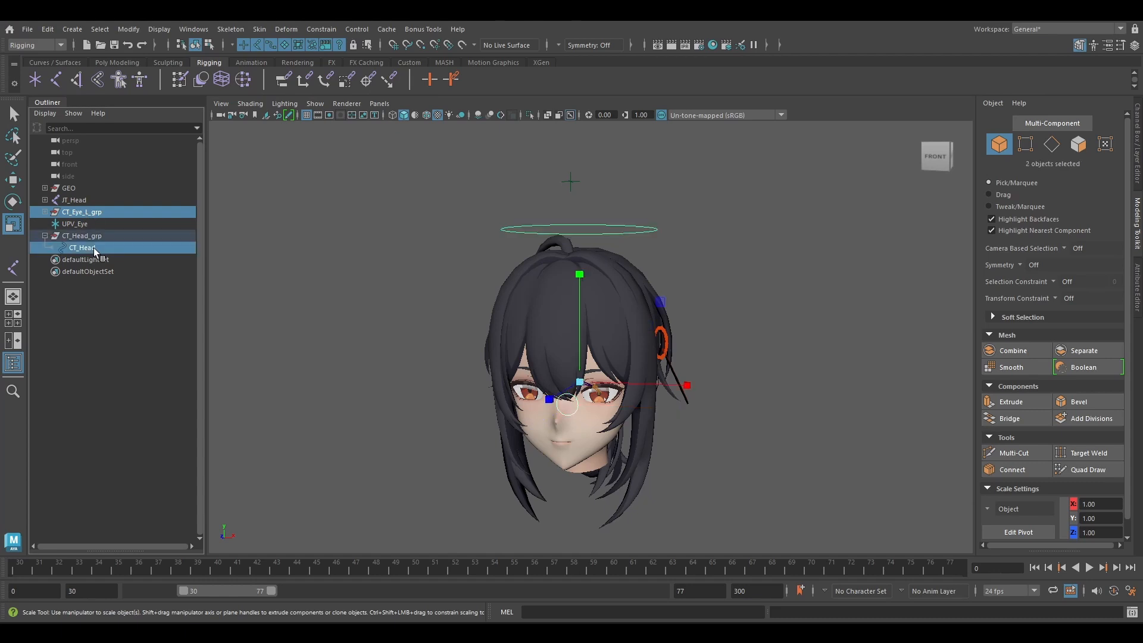
{"action": "key", "text": "p"}
{"action": "left_click", "coordinate": [74, 212]}
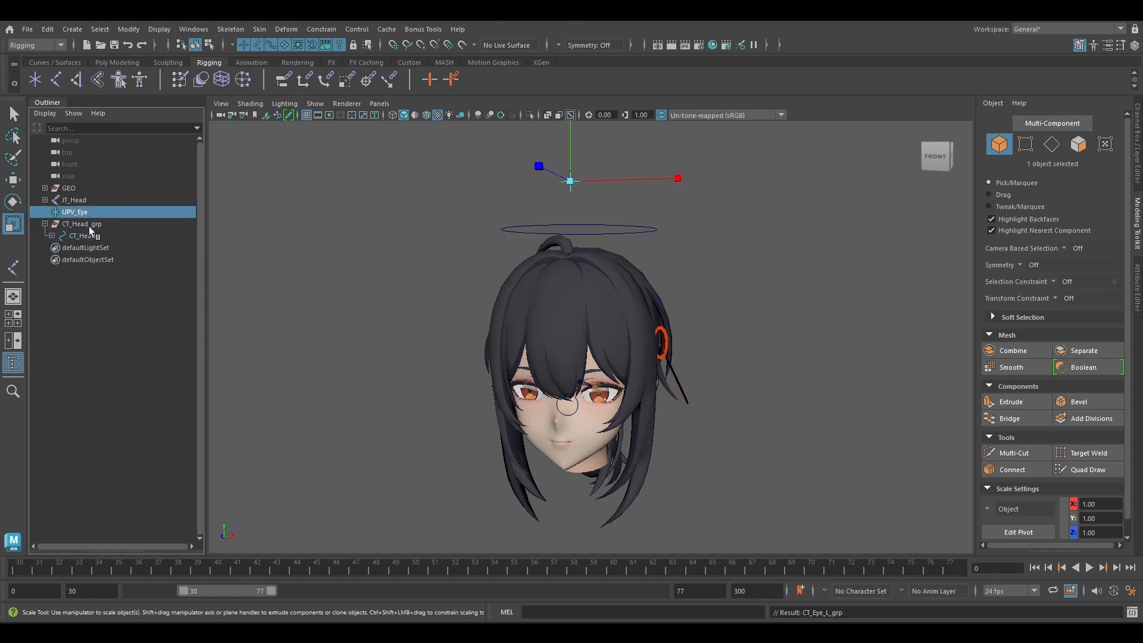
{"action": "left_click", "coordinate": [82, 236], "text": "ctrl"}
{"action": "key", "text": "p"}
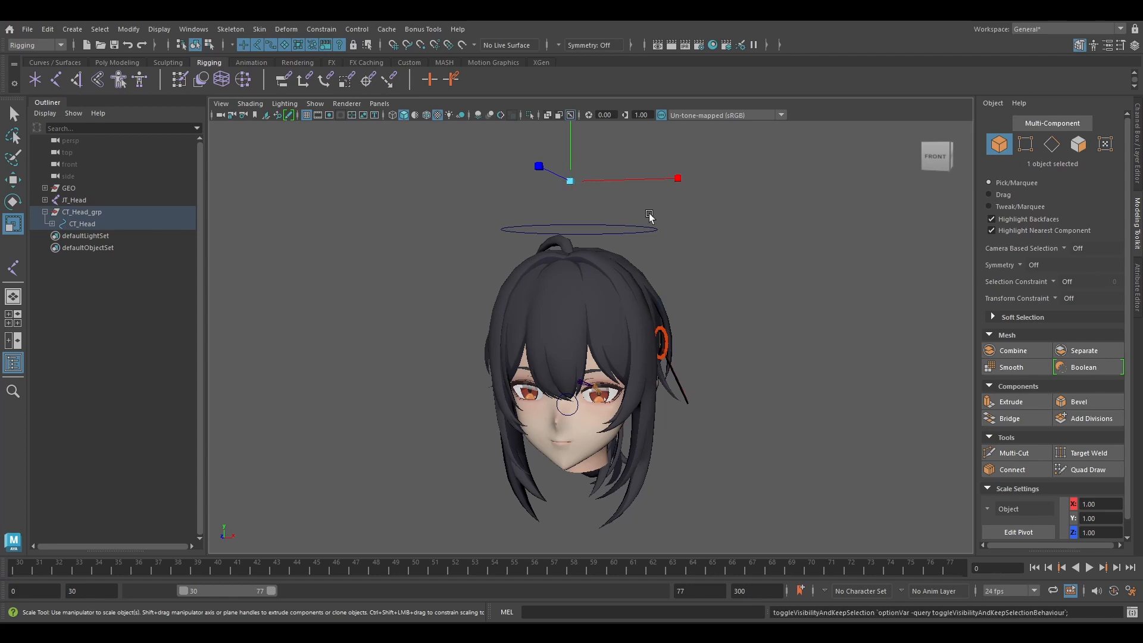
Select the CT_Head circle and test-move it to check how the eye control follows.
{"action": "scroll", "coordinate": [655, 215], "scroll_direction": "up", "scroll_amount": 5}
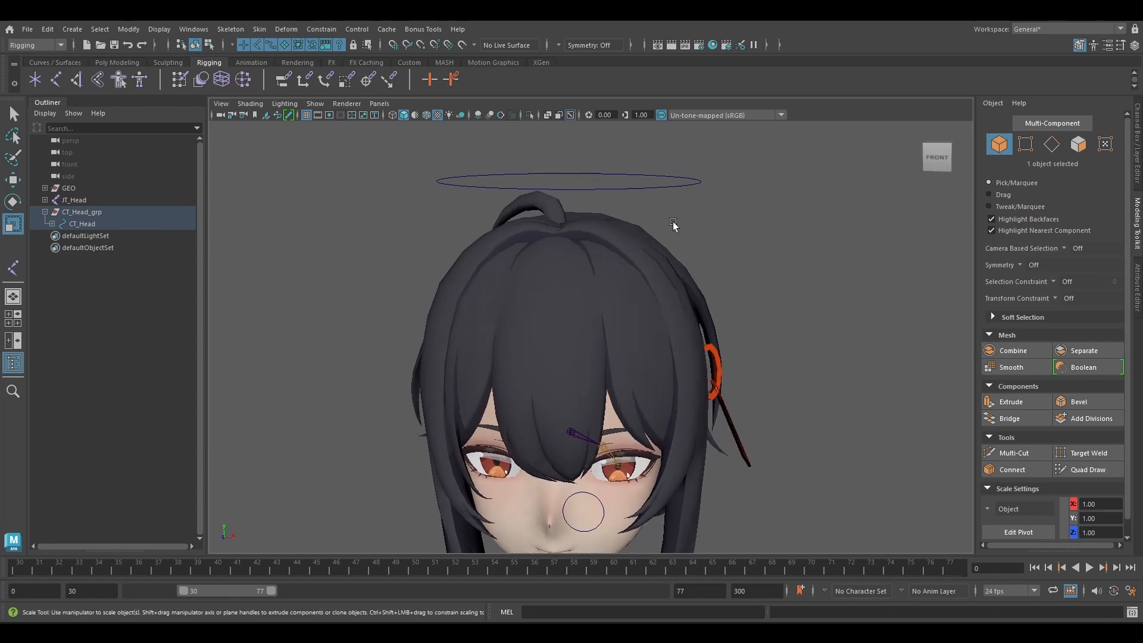
{"action": "left_click", "coordinate": [661, 187]}
{"action": "key", "text": "w"}
{"action": "scroll", "coordinate": [618, 256], "scroll_direction": "down", "scroll_amount": 3}
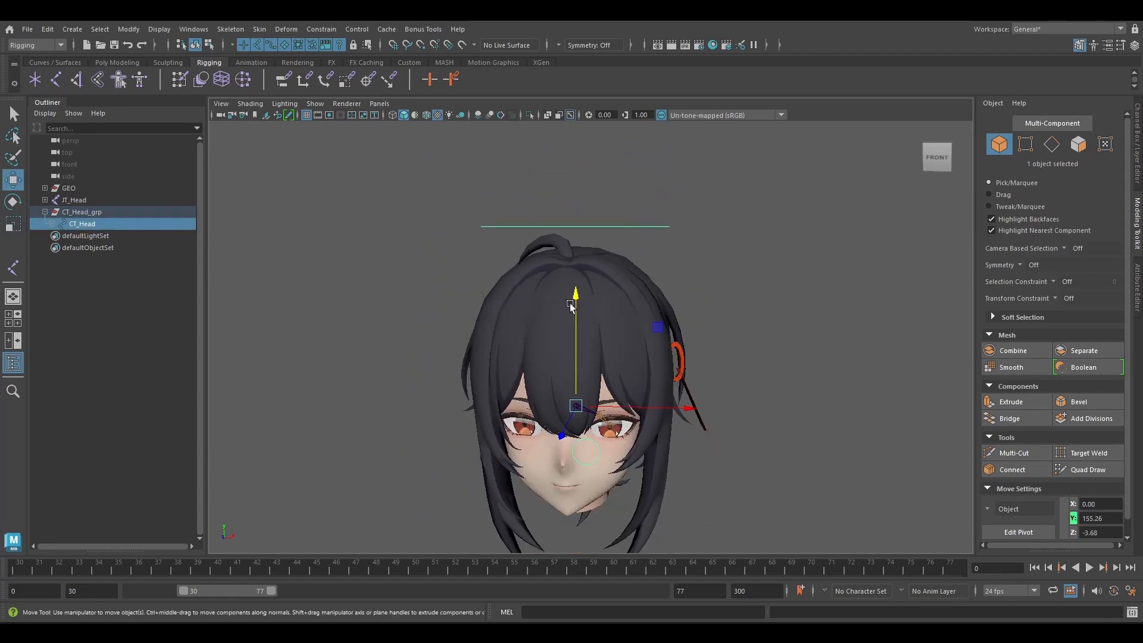
{"action": "left_click_drag", "start_coordinate": [576, 407], "coordinate": [586, 336]}
{"action": "scroll", "coordinate": [588, 268], "scroll_direction": "up", "scroll_amount": 4}
{"action": "middle_click_drag", "start_coordinate": [586, 337], "coordinate": [561, 334], "text": "alt"}
{"action": "left_click_drag", "start_coordinate": [561, 334], "coordinate": [566, 322], "text": "alt"}
{"action": "middle_click_drag", "start_coordinate": [566, 321], "coordinate": [572, 356], "text": "alt"}
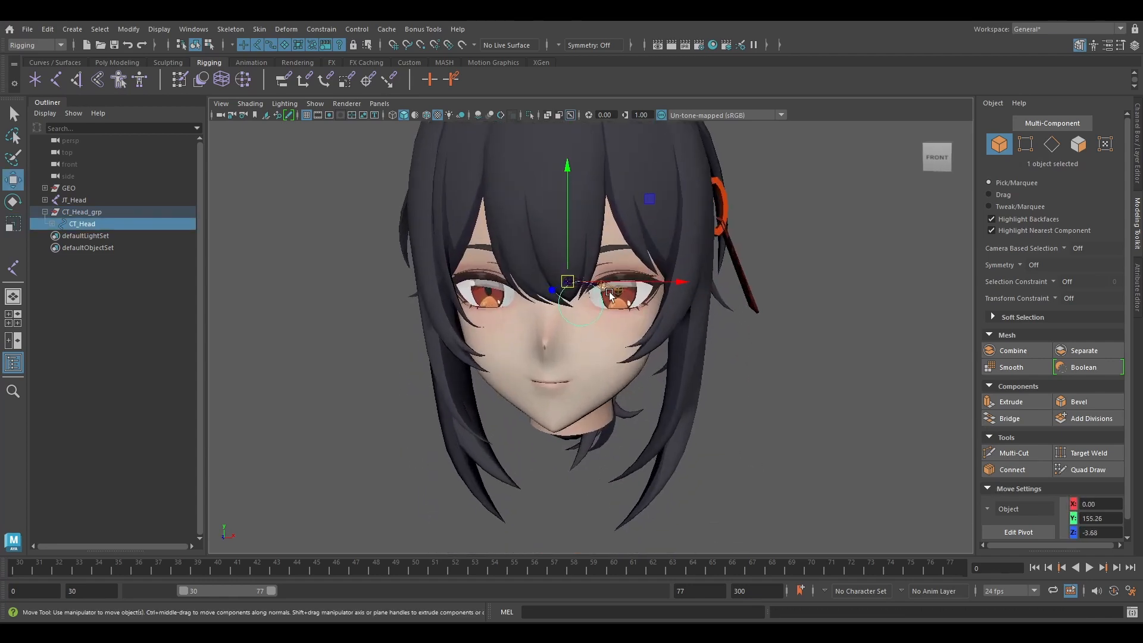
Parent-constrain JT_Head to CT_Head with Maintain offset on and all translate and rotate axes, and clear the selection.
{"action": "left_click", "coordinate": [75, 200]}
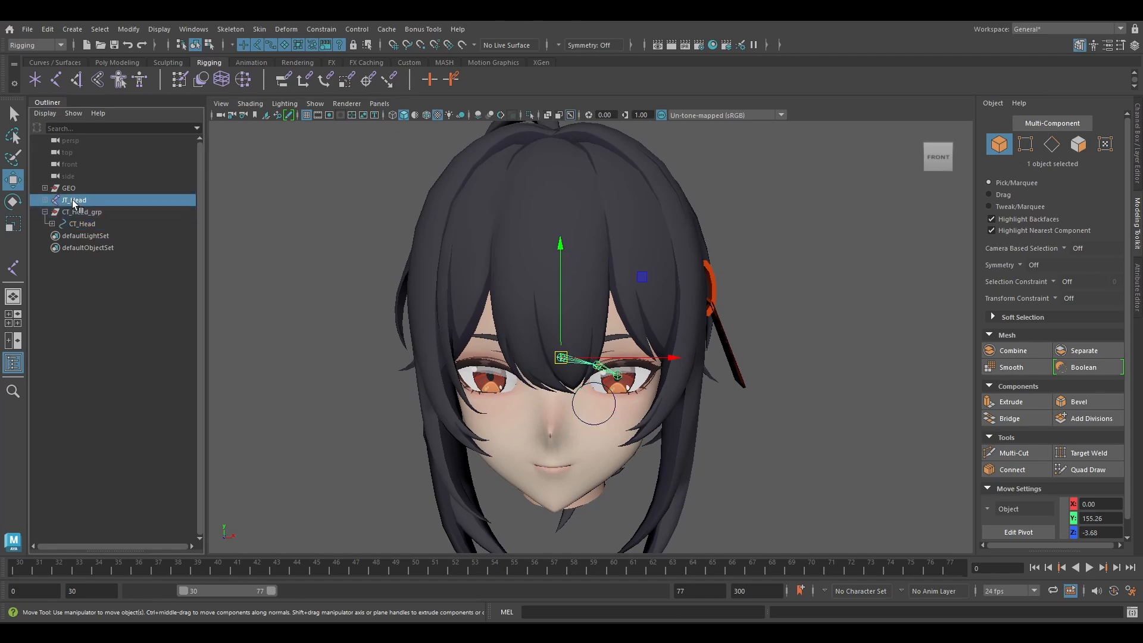
{"action": "left_click", "coordinate": [82, 225]}
{"action": "left_click", "coordinate": [74, 200], "text": "ctrl"}
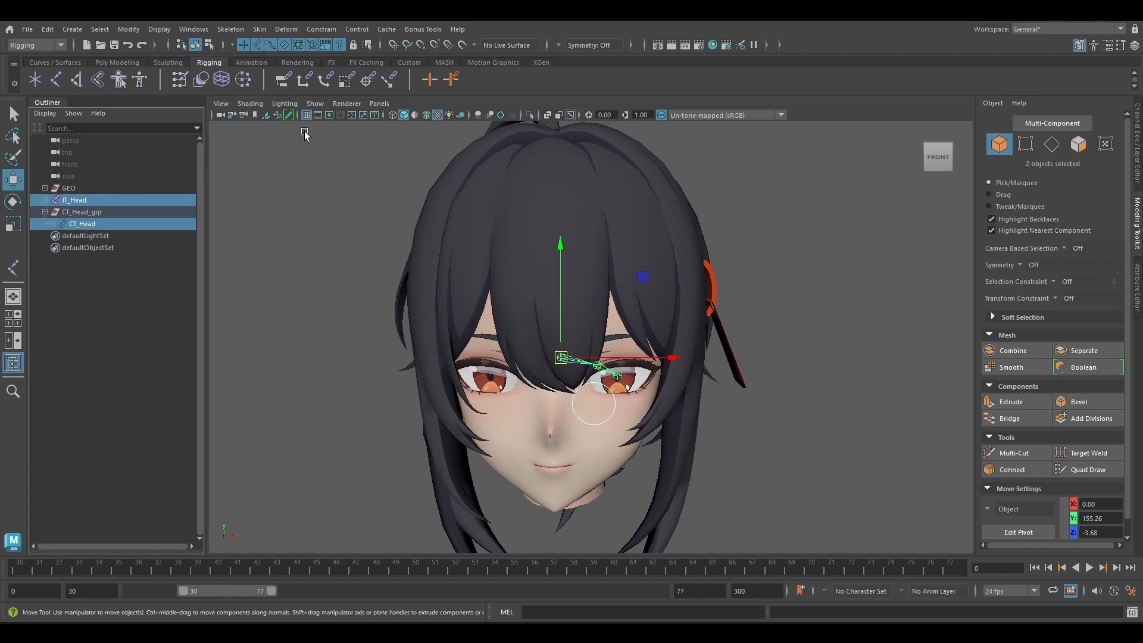
{"action": "left_click", "coordinate": [321, 29]}
{"action": "left_click", "coordinate": [433, 63]}
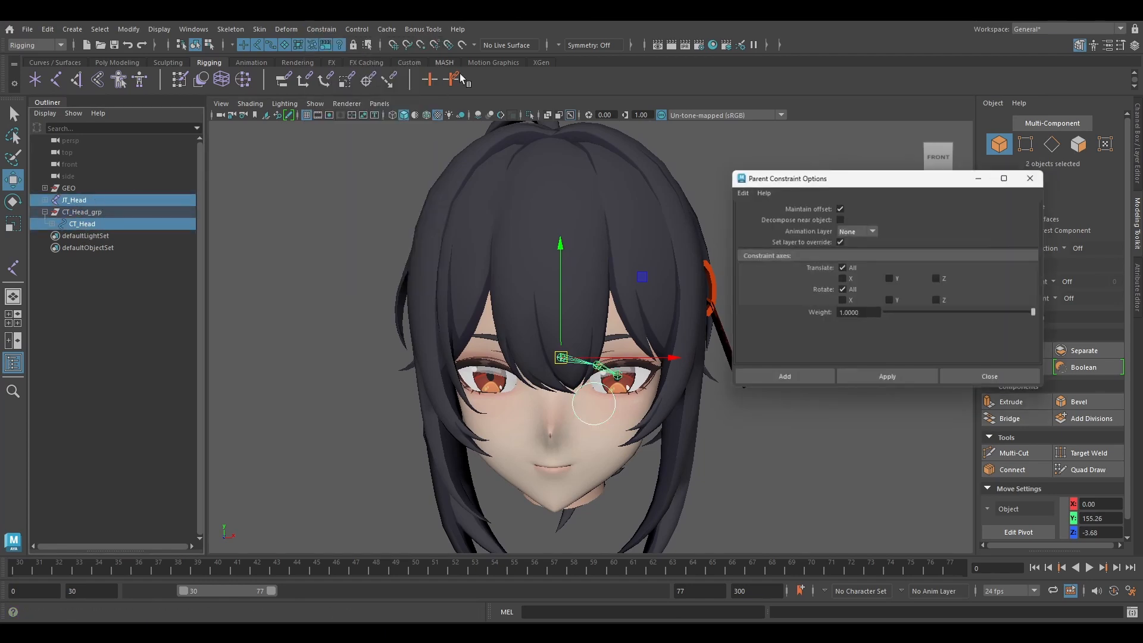
{"action": "left_click", "coordinate": [805, 382]}
{"action": "left_click", "coordinate": [757, 360]}
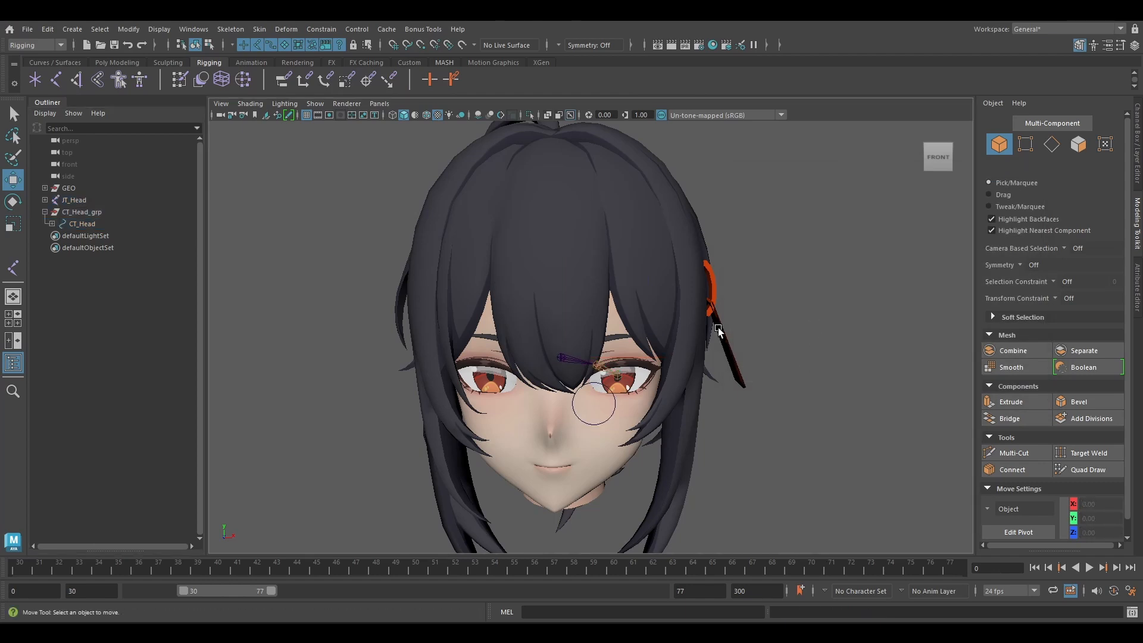
Bind the hair mesh to JT_Head with Bind Skin.
{"action": "scroll", "coordinate": [690, 331], "scroll_direction": "down", "scroll_amount": 2}
{"action": "left_click_drag", "start_coordinate": [645, 336], "coordinate": [616, 297], "text": "alt"}
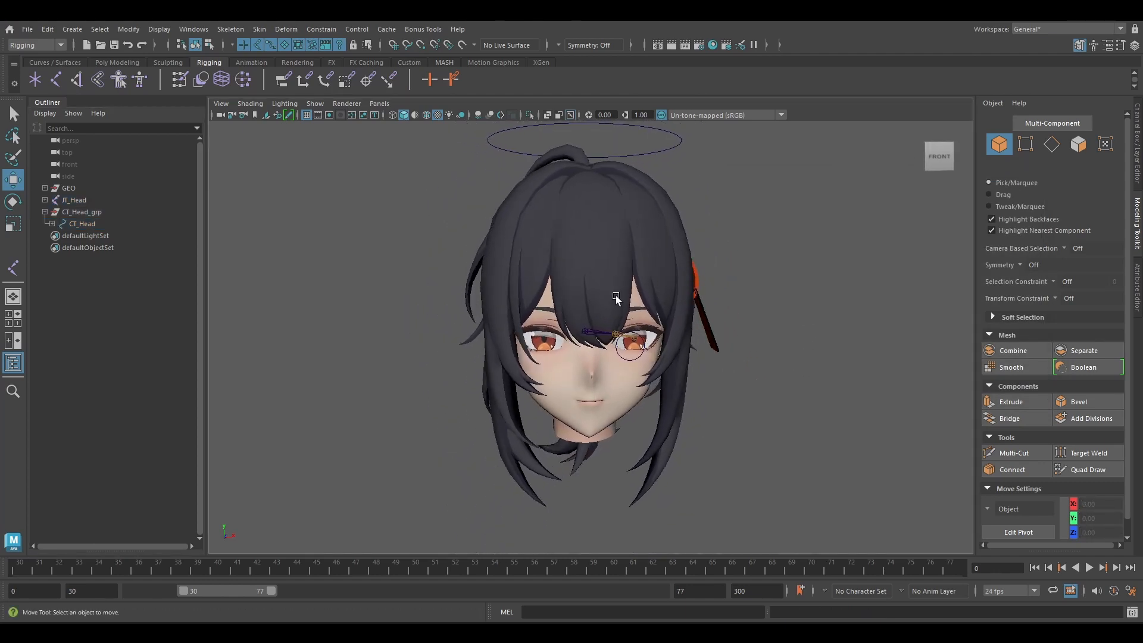
{"action": "scroll", "coordinate": [594, 329], "scroll_direction": "up", "scroll_amount": 2}
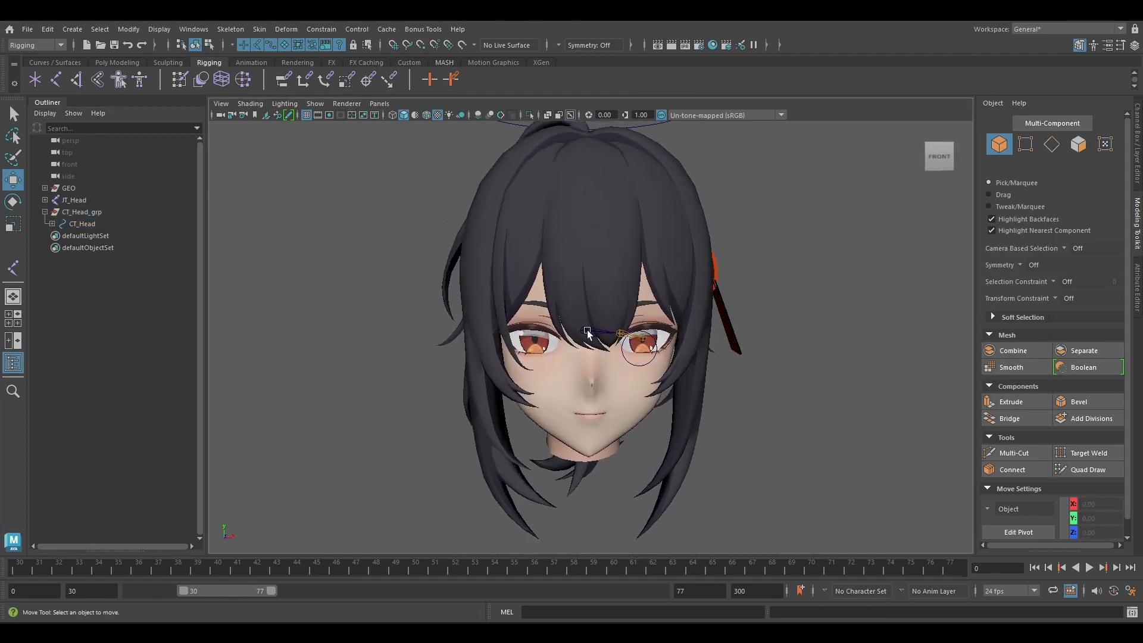
{"action": "left_click", "coordinate": [607, 292]}
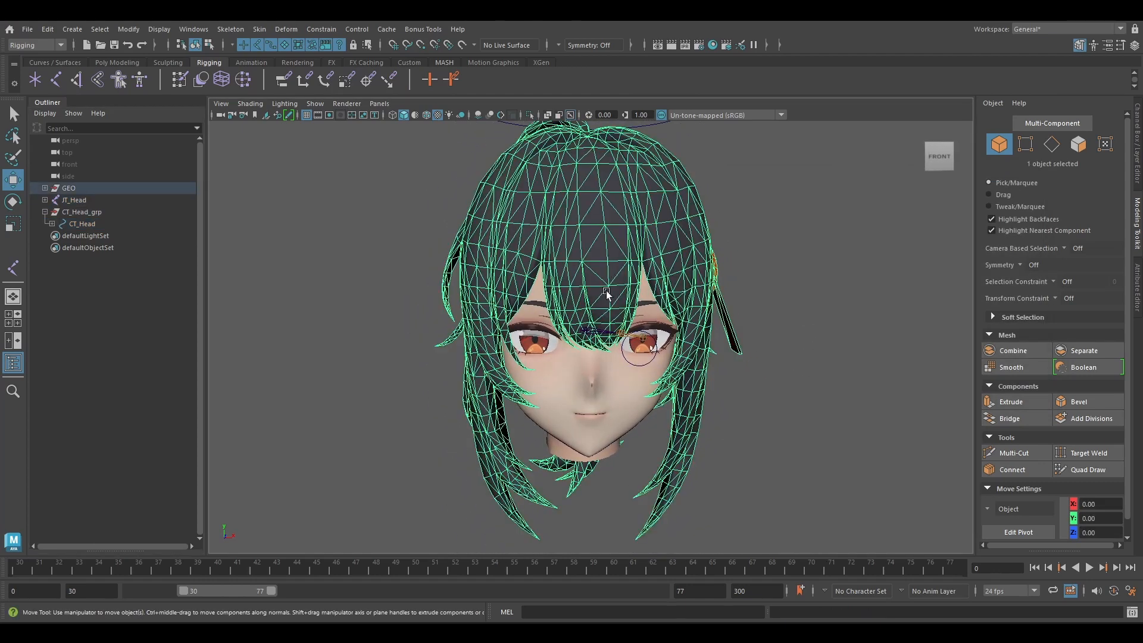
{"action": "left_click", "coordinate": [593, 332], "text": "shift"}
{"action": "left_click", "coordinate": [260, 29]}
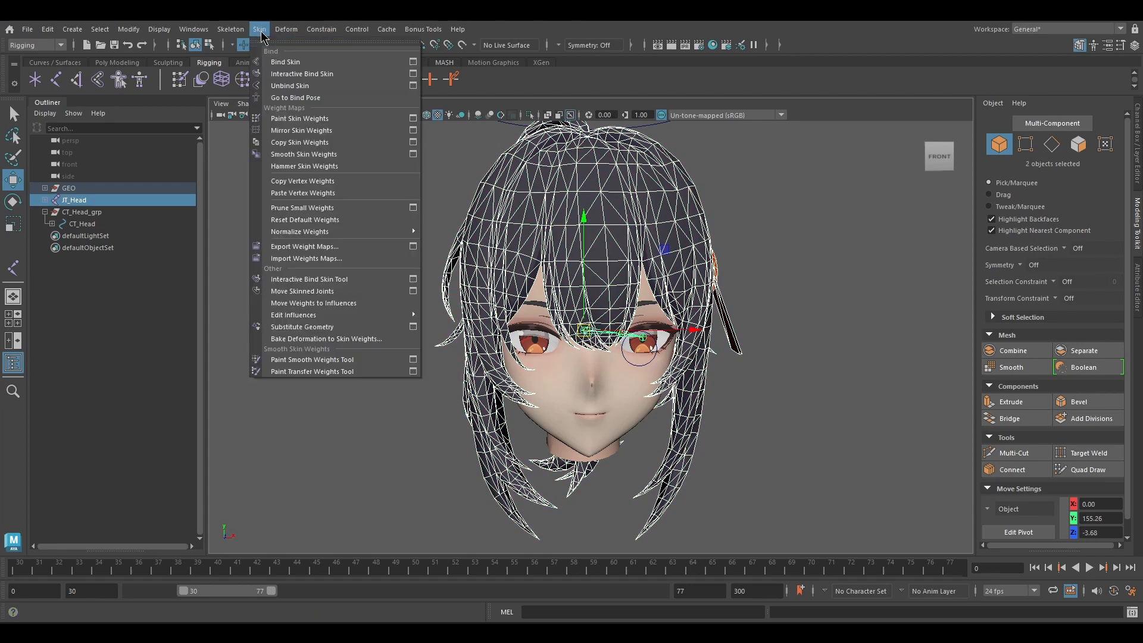
{"action": "left_click", "coordinate": [363, 62]}
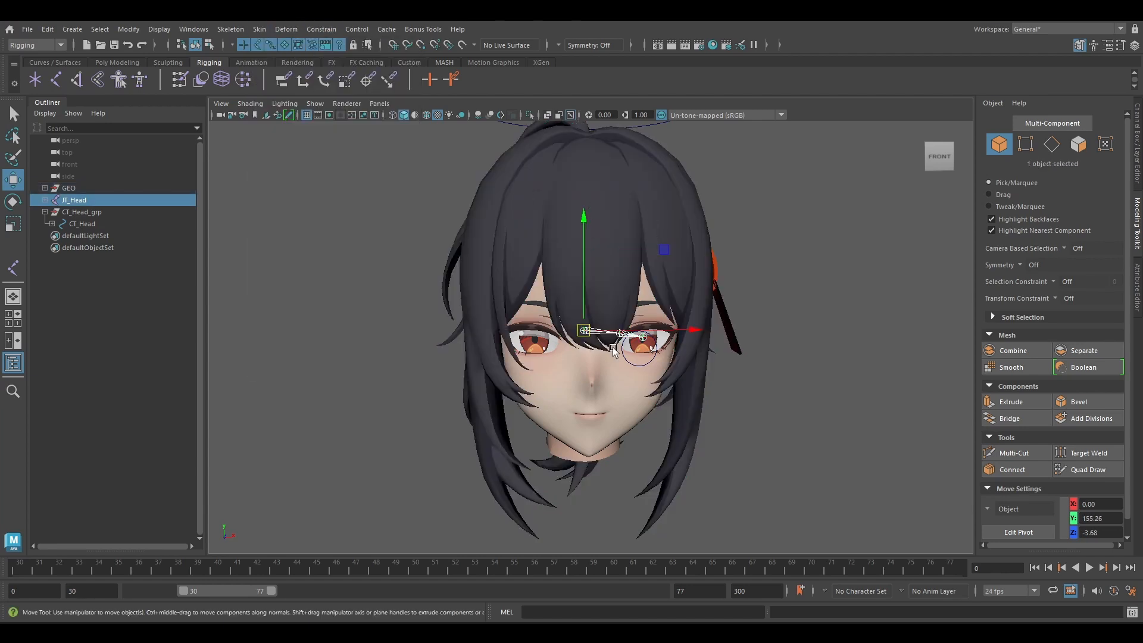
Bind the face mesh to JT_Head with Bind Skin.
{"action": "left_click", "coordinate": [580, 340]}
{"action": "left_click", "coordinate": [584, 330], "text": "shift"}
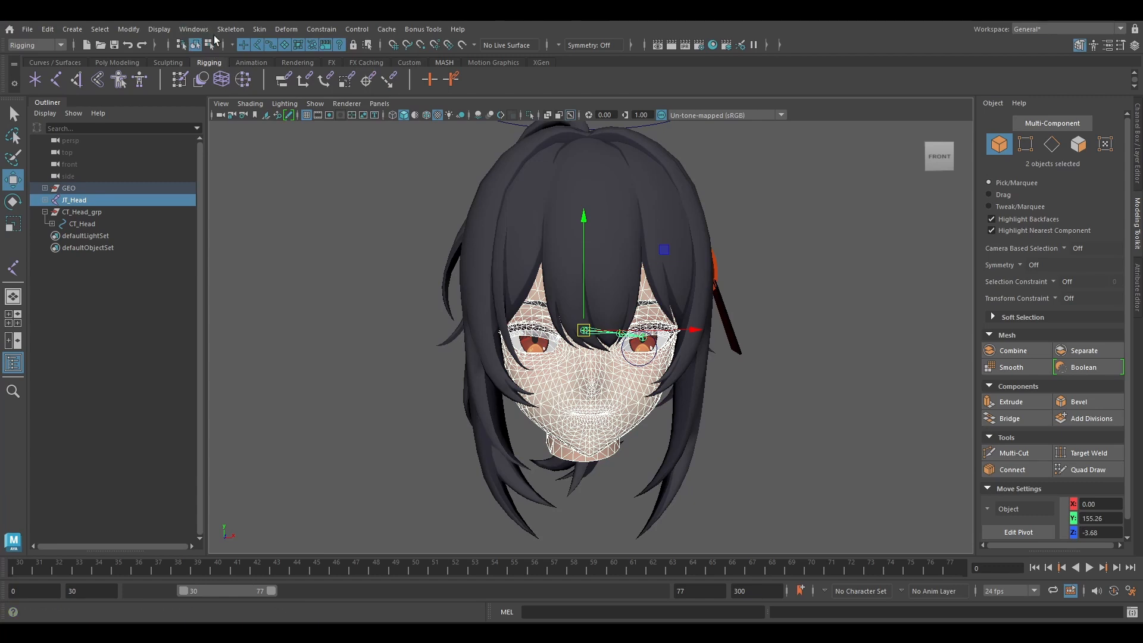
{"action": "left_click", "coordinate": [260, 29]}
{"action": "left_click", "coordinate": [257, 30]}
{"action": "left_click", "coordinate": [259, 29]}
{"action": "left_click", "coordinate": [274, 61]}
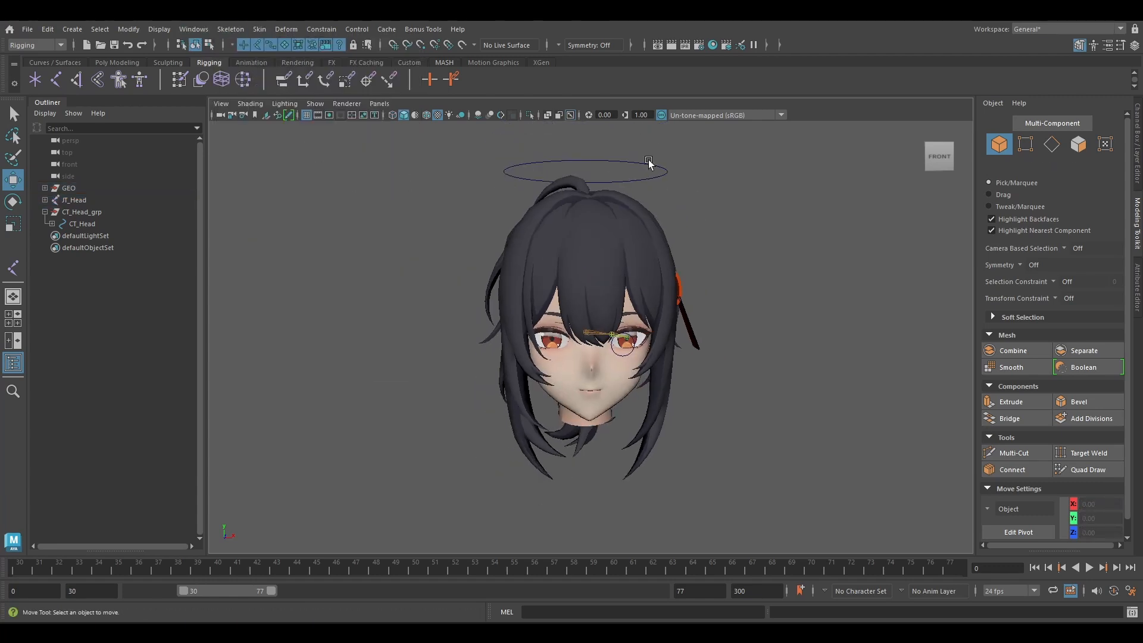
Test-move the head joint with its bound meshes, undo the move and clear the selection.
{"action": "left_click", "coordinate": [620, 271]}
{"action": "left_click_drag", "start_coordinate": [585, 332], "coordinate": [560, 301]}
{"action": "key", "text": "ctrl+z"}
{"action": "left_click", "coordinate": [816, 230]}
{"action": "scroll", "coordinate": [671, 251], "scroll_direction": "up", "scroll_amount": 3}
{"action": "middle_click_drag", "start_coordinate": [684, 269], "coordinate": [662, 284], "text": "alt"}
{"action": "scroll", "coordinate": [656, 263], "scroll_direction": "down", "scroll_amount": 1}
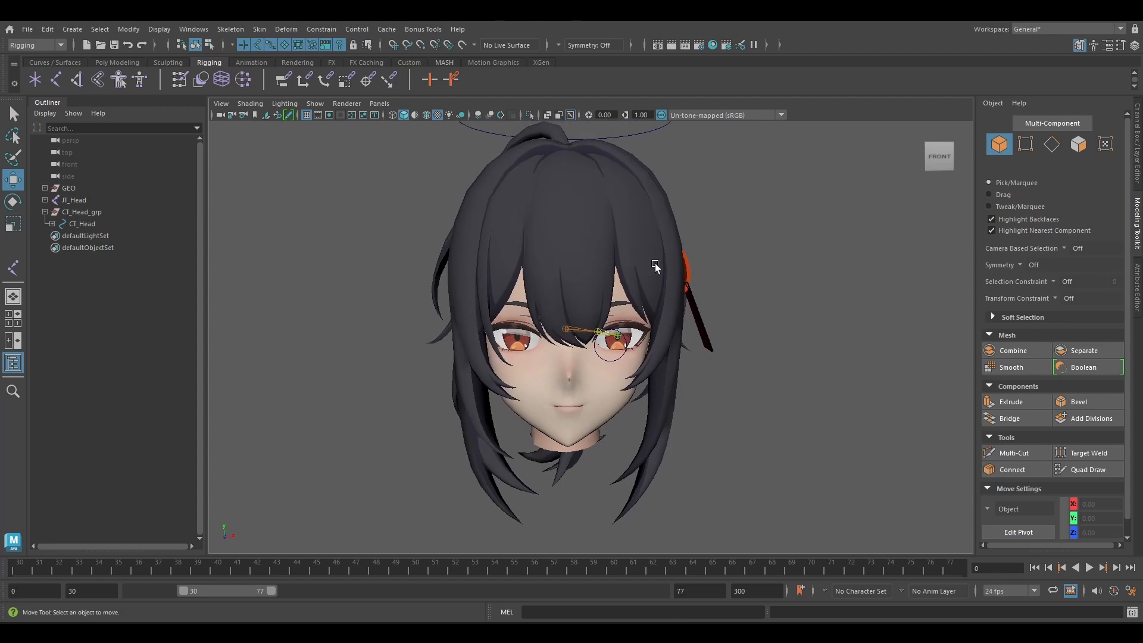
{"action": "left_click_drag", "start_coordinate": [655, 263], "coordinate": [661, 266], "text": "alt"}
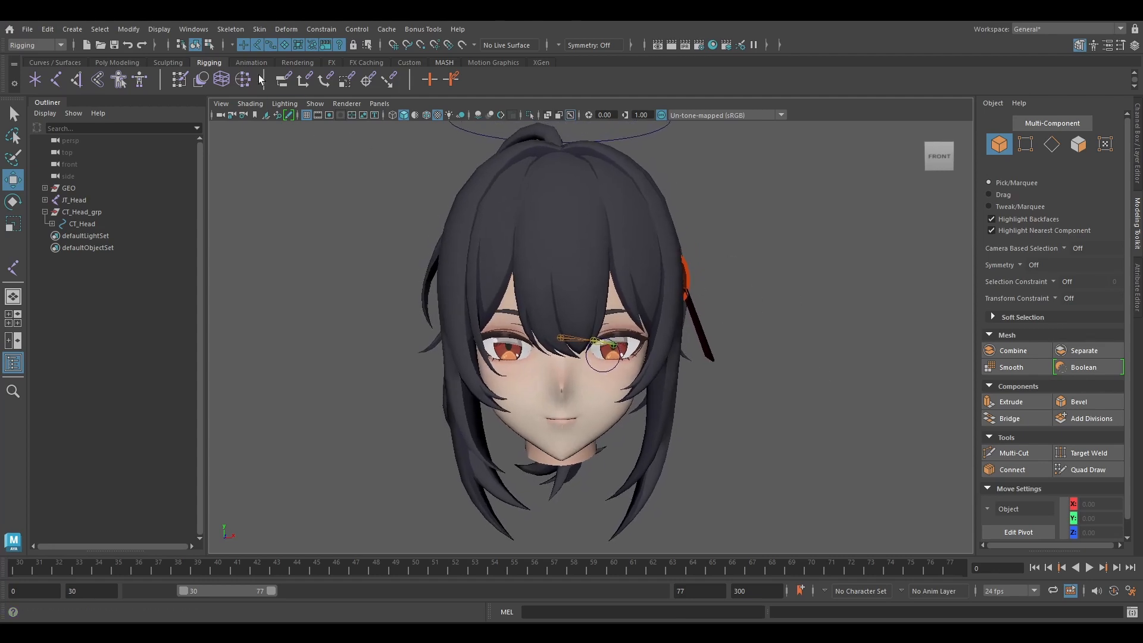
Open the Shape Editor, enlarge it to list more Head_BS targets and place it beside the head.
{"action": "left_click", "coordinate": [162, 63]}
{"action": "left_click", "coordinate": [464, 80]}
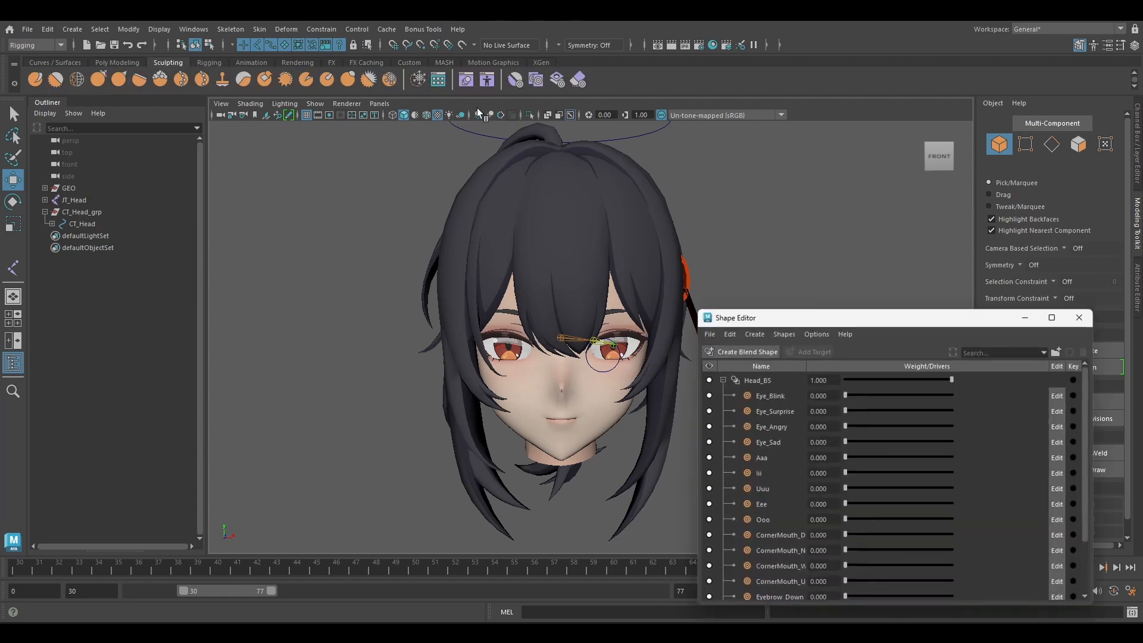
{"action": "left_click_drag", "start_coordinate": [791, 317], "coordinate": [828, 229]}
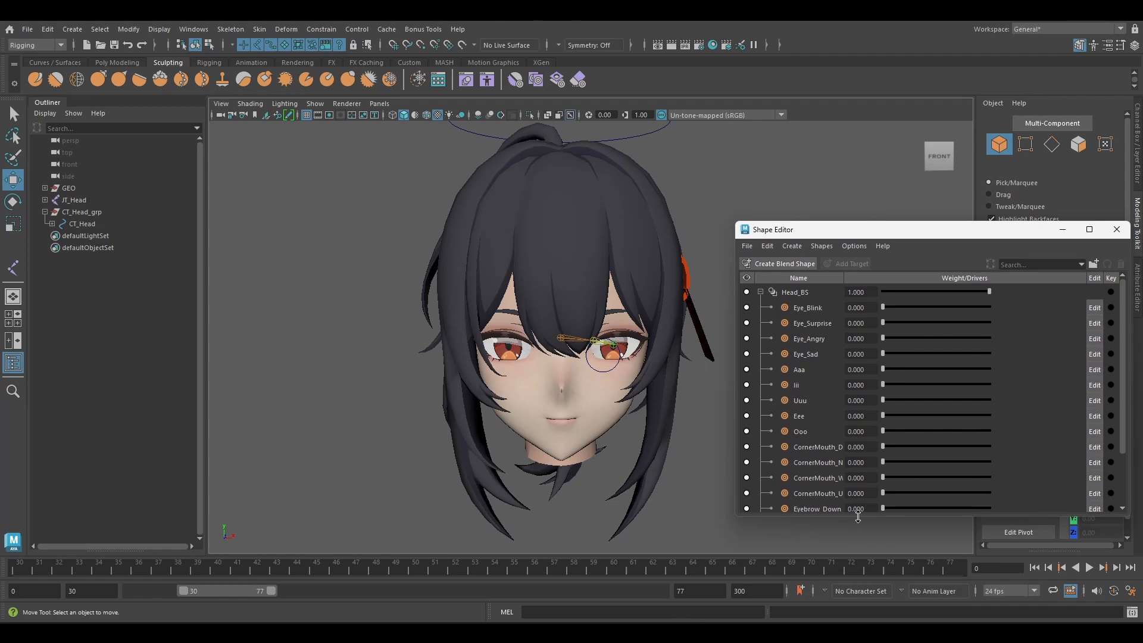
{"action": "left_click_drag", "start_coordinate": [858, 517], "coordinate": [859, 550]}
{"action": "left_click_drag", "start_coordinate": [849, 238], "coordinate": [854, 298]}
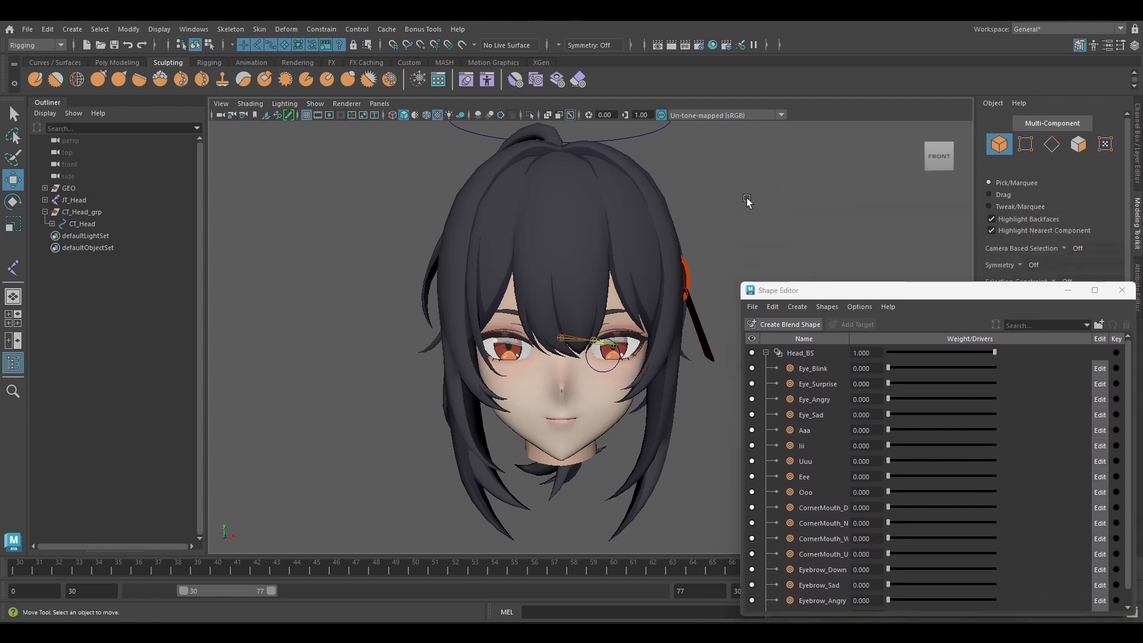
{"action": "middle_click_drag", "start_coordinate": [747, 202], "coordinate": [610, 189], "text": "alt"}
{"action": "scroll", "coordinate": [607, 191], "scroll_direction": "down", "scroll_amount": 2}
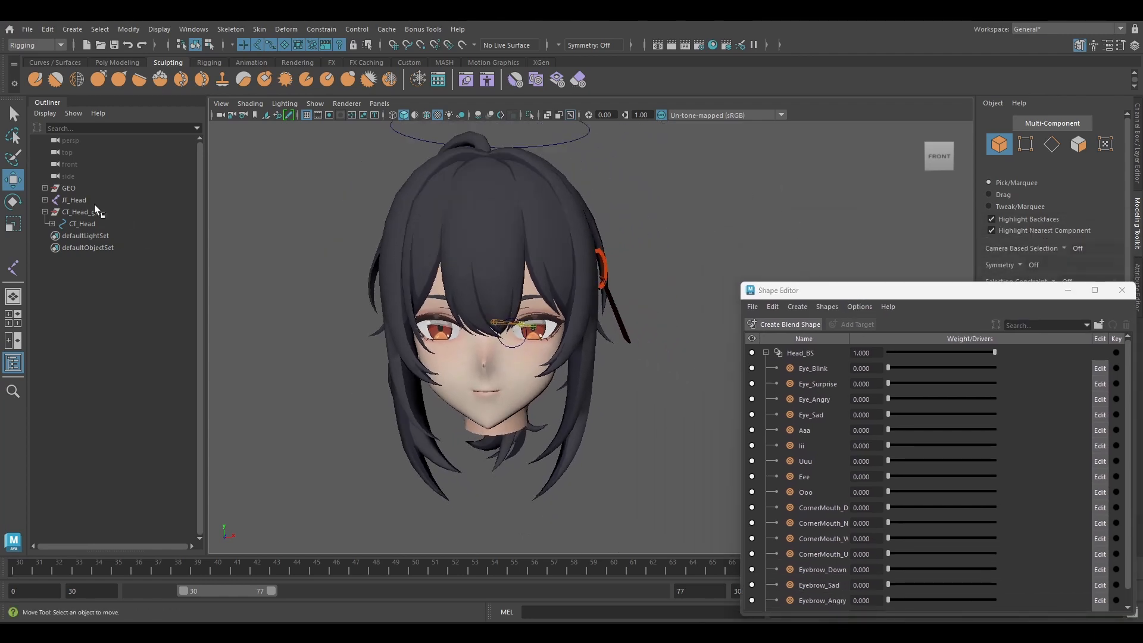
Duplicate CT_Eye_L_grp under CT_Head, rename the copy CT_Eyebrow_grp and its child curve CT_Eyebrow.
{"action": "left_click", "coordinate": [52, 224]}
{"action": "left_click", "coordinate": [95, 236]}
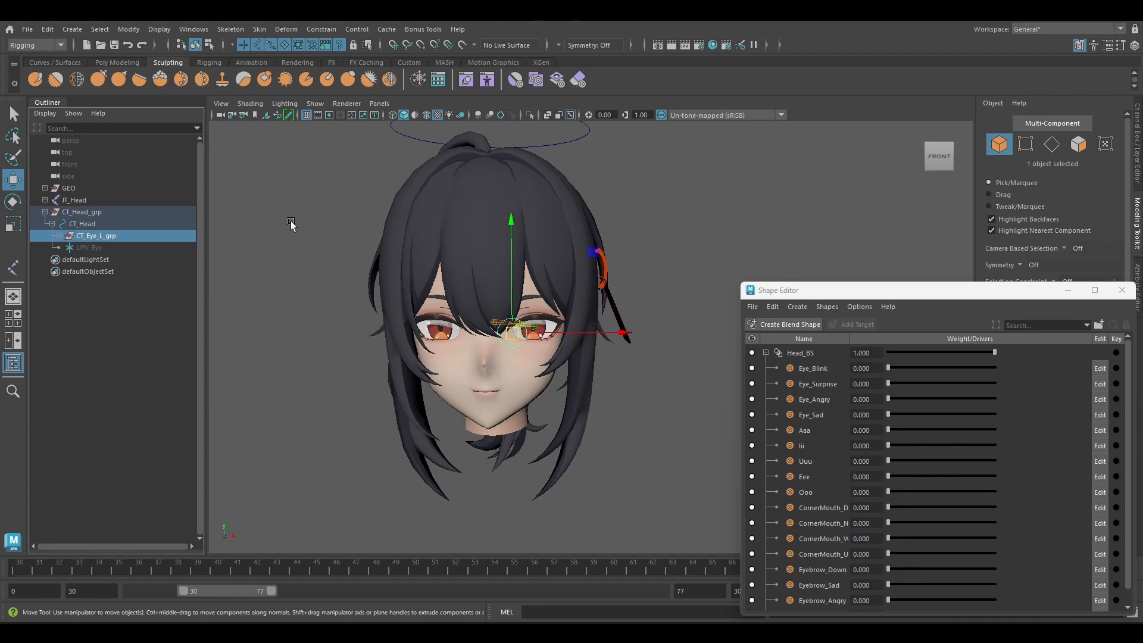
{"action": "key", "text": "ctrl+d"}
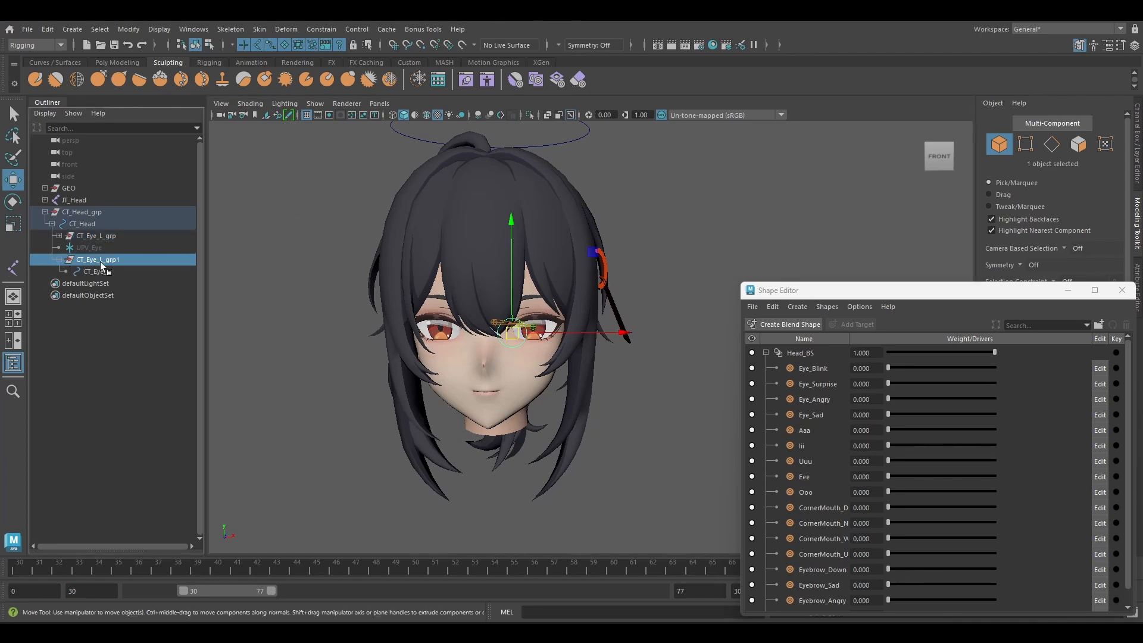
{"action": "double_click", "coordinate": [100, 262]}
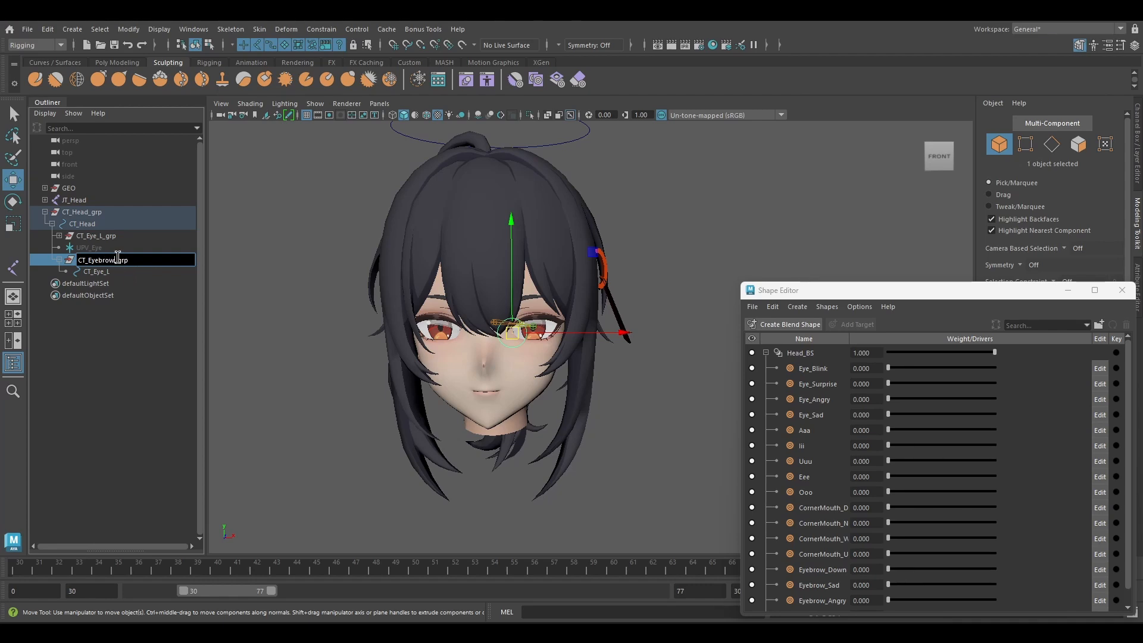
{"action": "key", "text": "shift+Home"}
{"action": "key", "text": "ctrl+c"}
{"action": "double_click", "coordinate": [112, 273]}
{"action": "key", "text": "ctrl+v"}
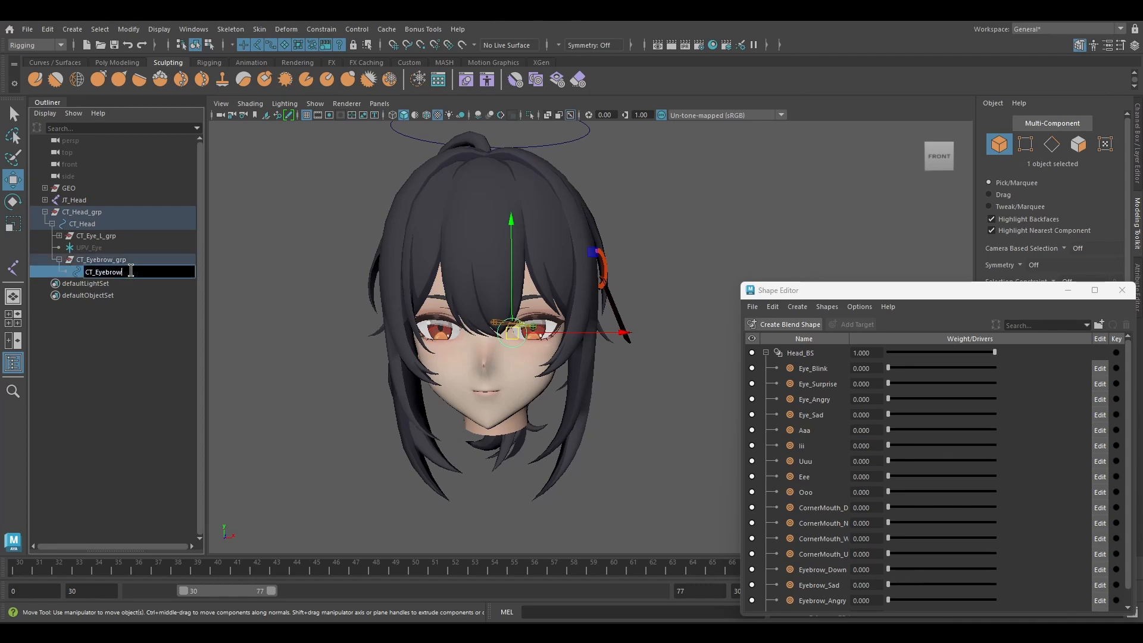
{"action": "key", "text": "Return"}
Move CT_Eyebrow_grp out beside the head to about eyebrow height and deselect it.
{"action": "left_click", "coordinate": [142, 259]}
{"action": "left_click_drag", "start_coordinate": [598, 244], "coordinate": [576, 362], "text": "alt"}
{"action": "middle_click_drag", "start_coordinate": [581, 438], "coordinate": [761, 349]}
{"action": "left_click_drag", "start_coordinate": [563, 398], "coordinate": [620, 234], "text": "alt"}
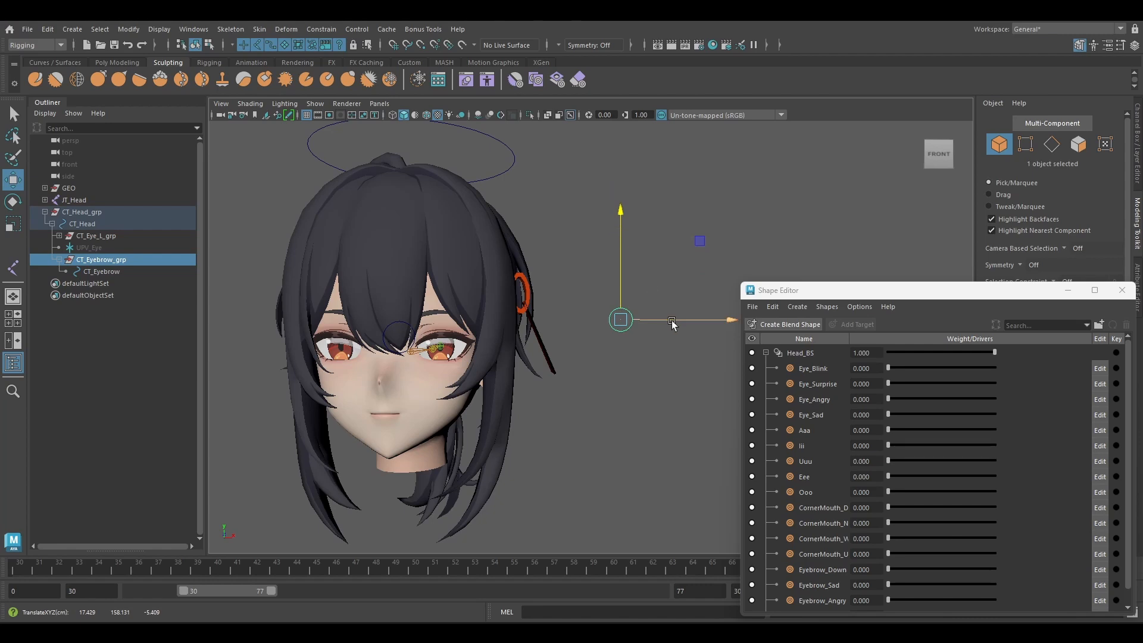
{"action": "left_click_drag", "start_coordinate": [672, 321], "coordinate": [660, 322]}
{"action": "middle_click_drag", "start_coordinate": [618, 305], "coordinate": [615, 254], "text": "alt"}
{"action": "left_click", "coordinate": [569, 322]}
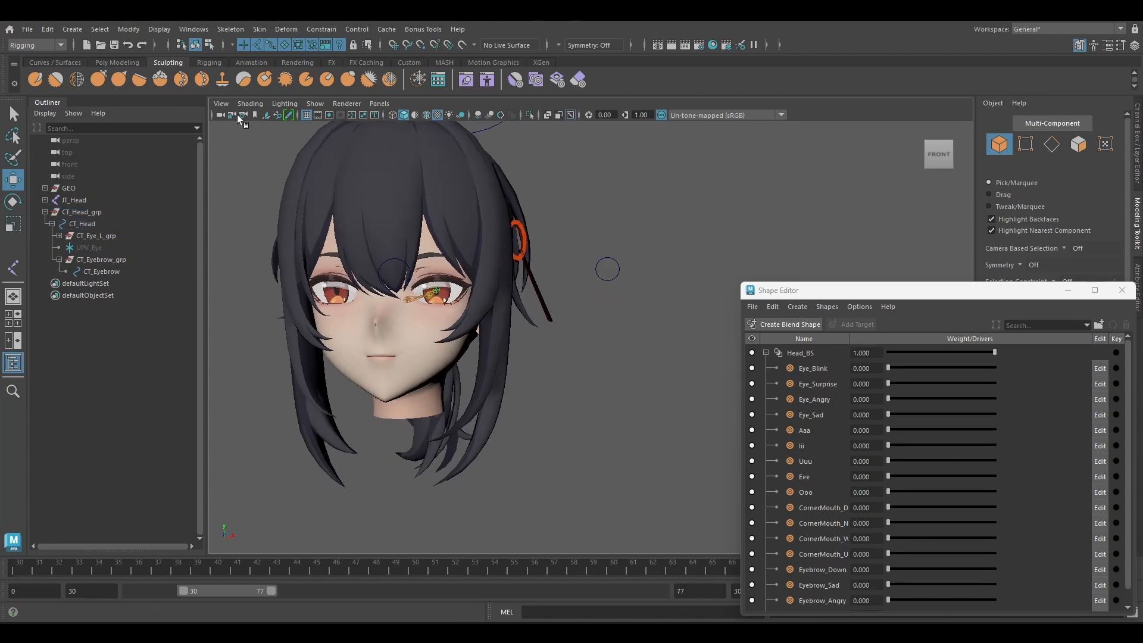
Set up the CV Curve Tool through its options to draw a straight-segment curve on the empty grid.
{"action": "scroll", "coordinate": [598, 298], "scroll_direction": "down", "scroll_amount": 5}
{"action": "left_click_drag", "start_coordinate": [499, 292], "coordinate": [503, 316], "text": "alt"}
{"action": "middle_click_drag", "start_coordinate": [503, 316], "coordinate": [508, 167], "text": "alt"}
{"action": "left_click_drag", "start_coordinate": [509, 238], "coordinate": [427, 213], "text": "alt"}
{"action": "middle_click_drag", "start_coordinate": [563, 455], "coordinate": [499, 357], "text": "alt"}
{"action": "scroll", "coordinate": [499, 357], "scroll_direction": "up", "scroll_amount": 5}
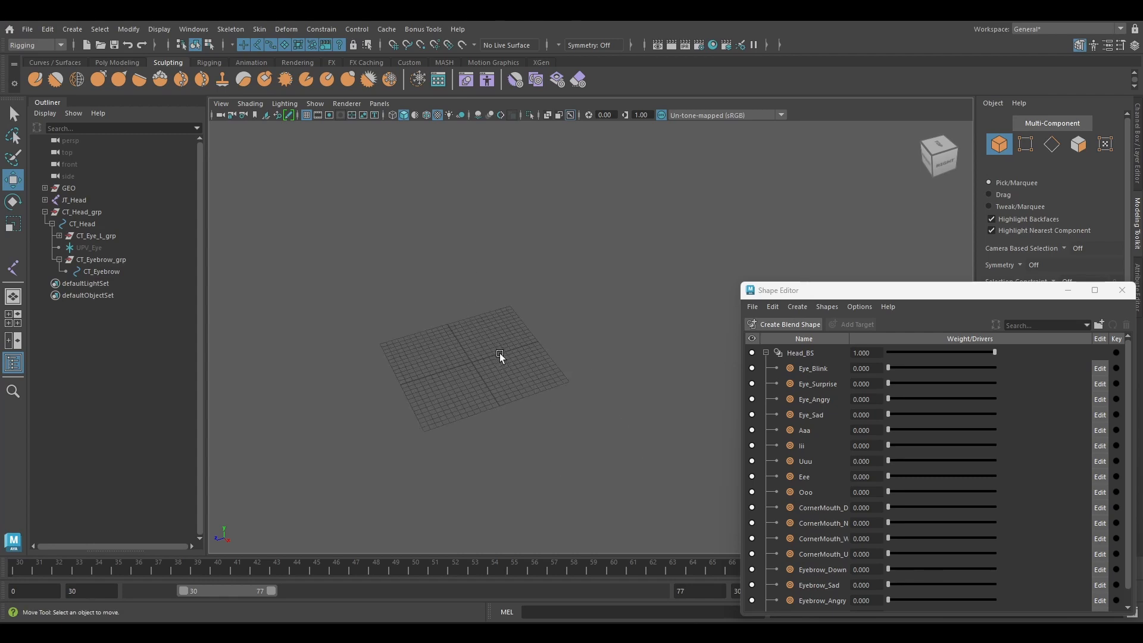
{"action": "left_click_drag", "start_coordinate": [365, 395], "coordinate": [681, 308], "text": "alt"}
{"action": "middle_click_drag", "start_coordinate": [410, 416], "coordinate": [699, 225], "text": "alt"}
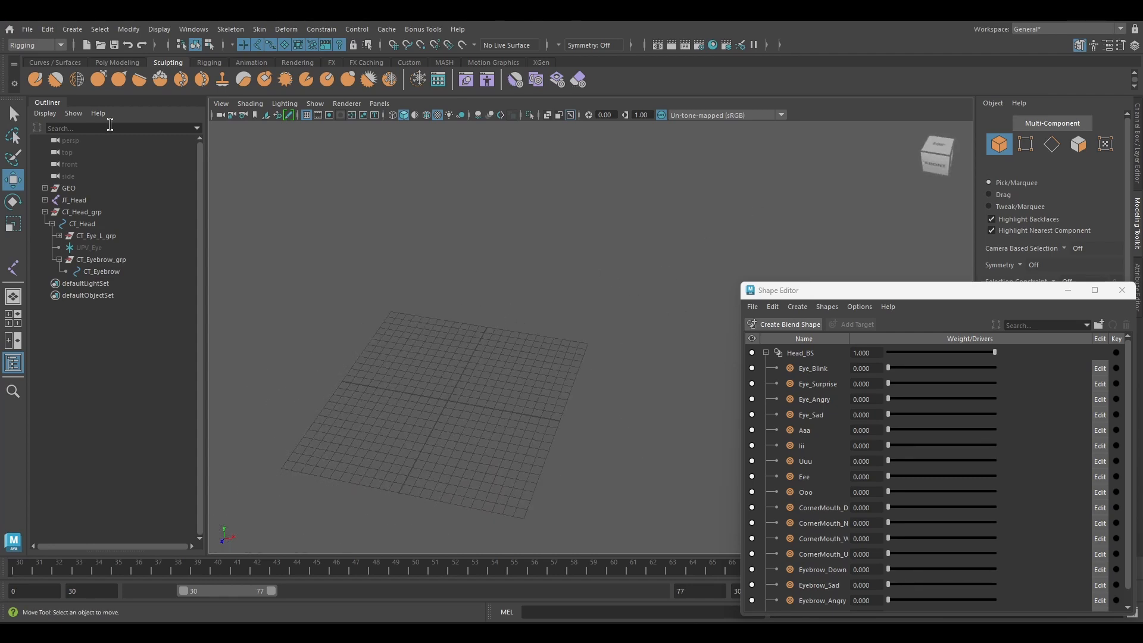
{"action": "left_click", "coordinate": [72, 28]}
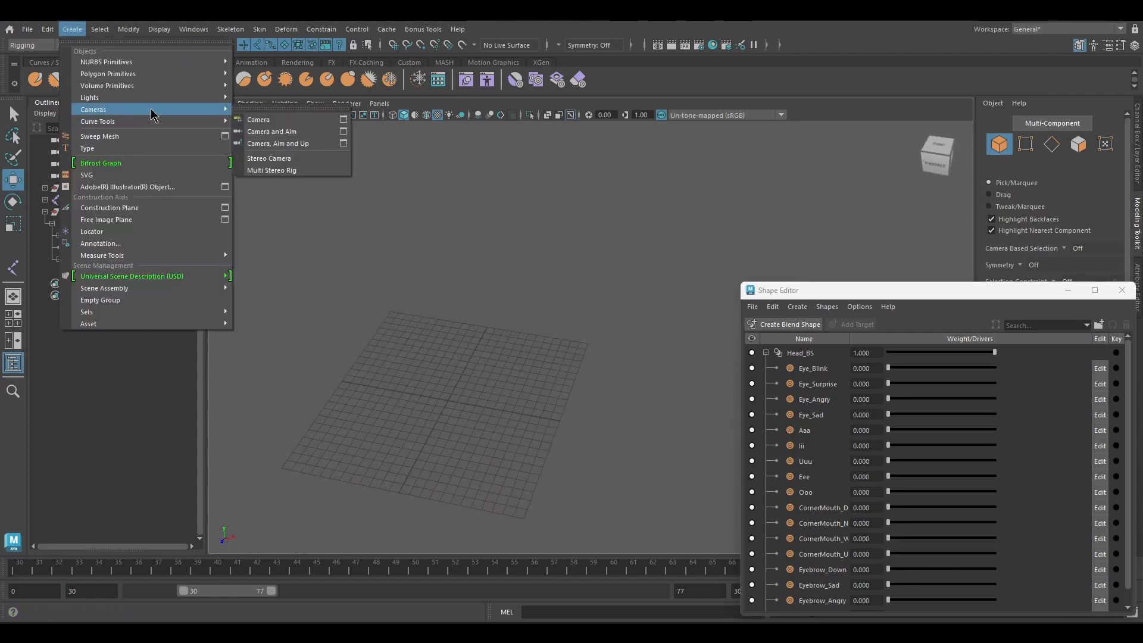
{"action": "mouse_move", "coordinate": [153, 102]}
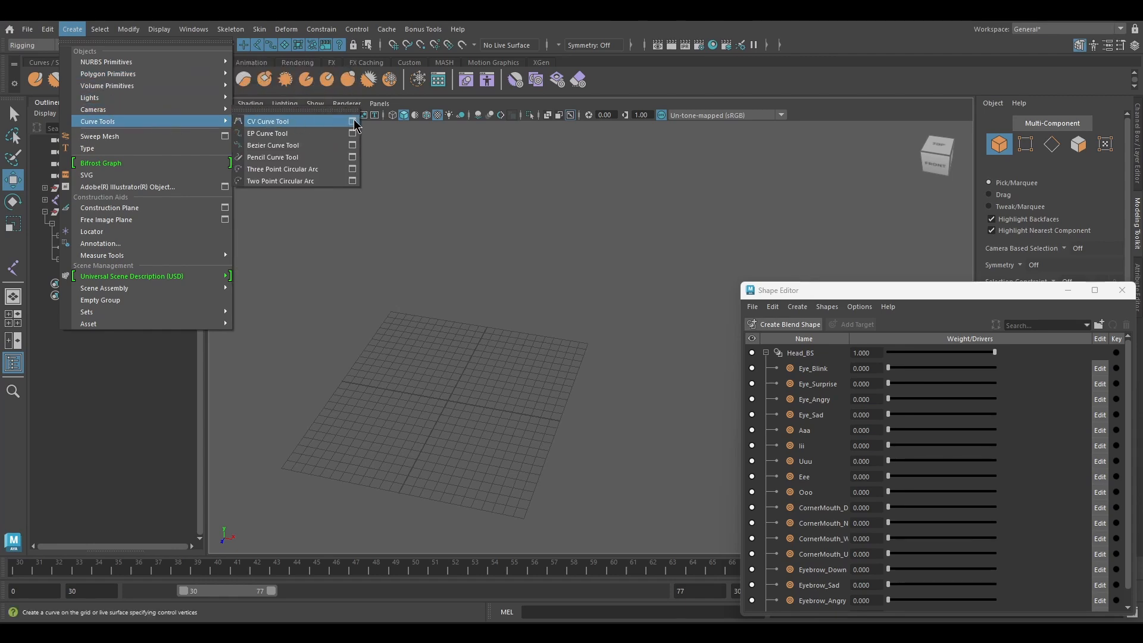
{"action": "left_click", "coordinate": [353, 122]}
{"action": "left_click", "coordinate": [351, 262]}
{"action": "left_click", "coordinate": [287, 293]}
Draw a closed square curve of about two by two grid cells centred on the grid origin.
{"action": "left_click", "coordinate": [436, 246]}
{"action": "left_click_drag", "start_coordinate": [418, 285], "coordinate": [443, 320], "text": "alt"}
{"action": "middle_click_drag", "start_coordinate": [443, 320], "coordinate": [487, 360], "text": "alt"}
{"action": "left_click", "coordinate": [431, 243]}
{"action": "left_click", "coordinate": [431, 261]}
{"action": "left_click", "coordinate": [430, 260]}
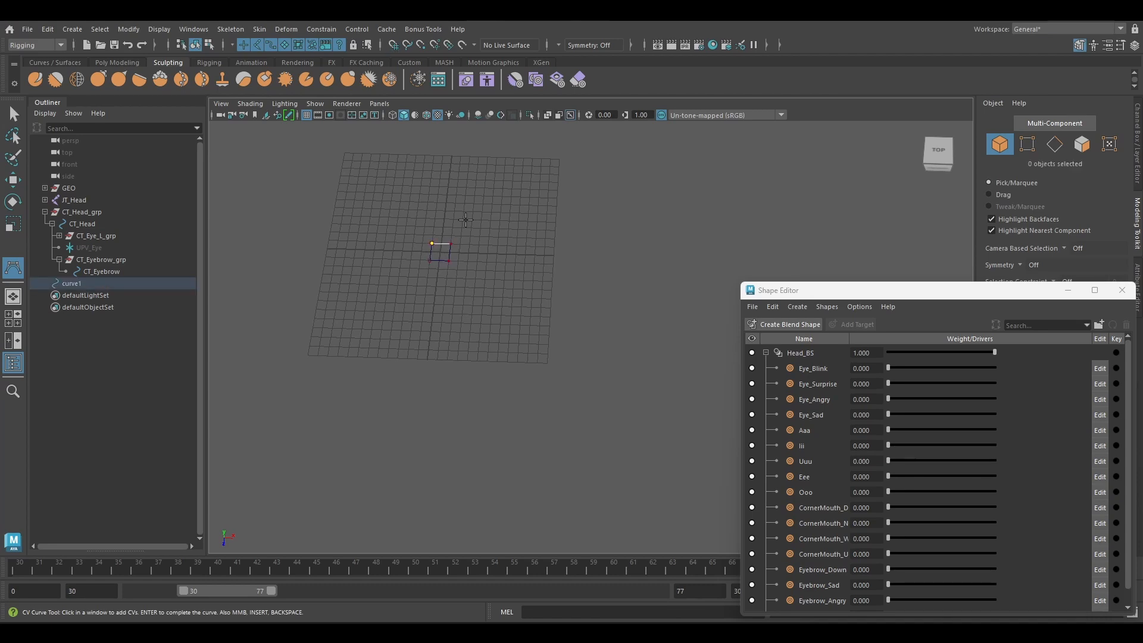
{"action": "key", "text": "Return"}
Rename the square curve CT_Eyebrow_Container.
{"action": "key", "text": "f"}
{"action": "left_click_drag", "start_coordinate": [489, 263], "coordinate": [458, 238], "text": "alt"}
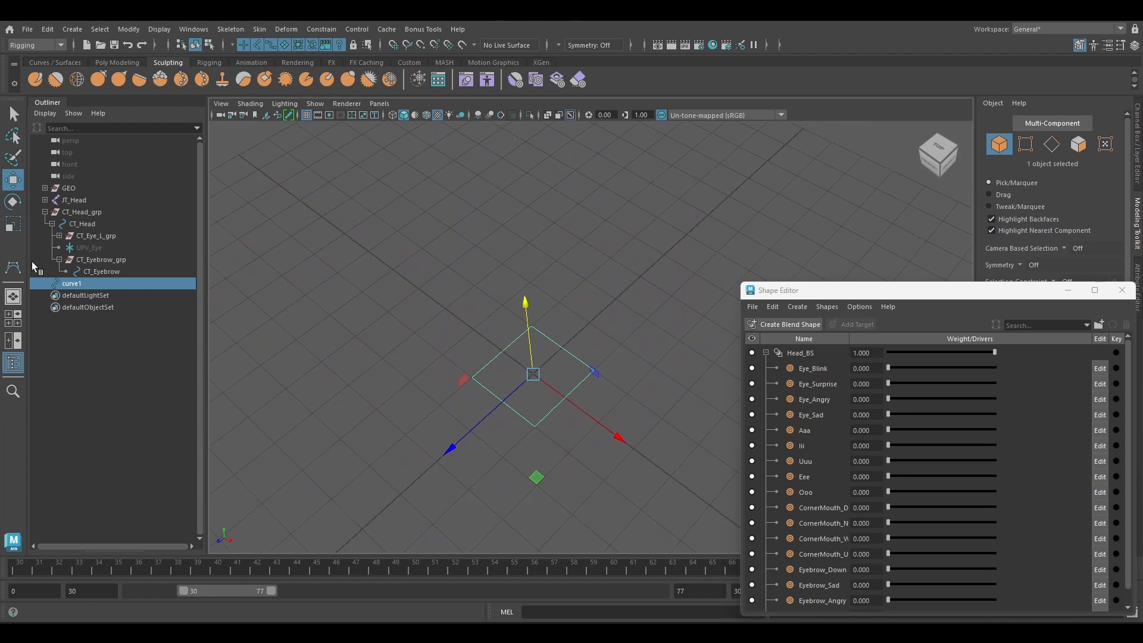
{"action": "double_click", "coordinate": [95, 284]}
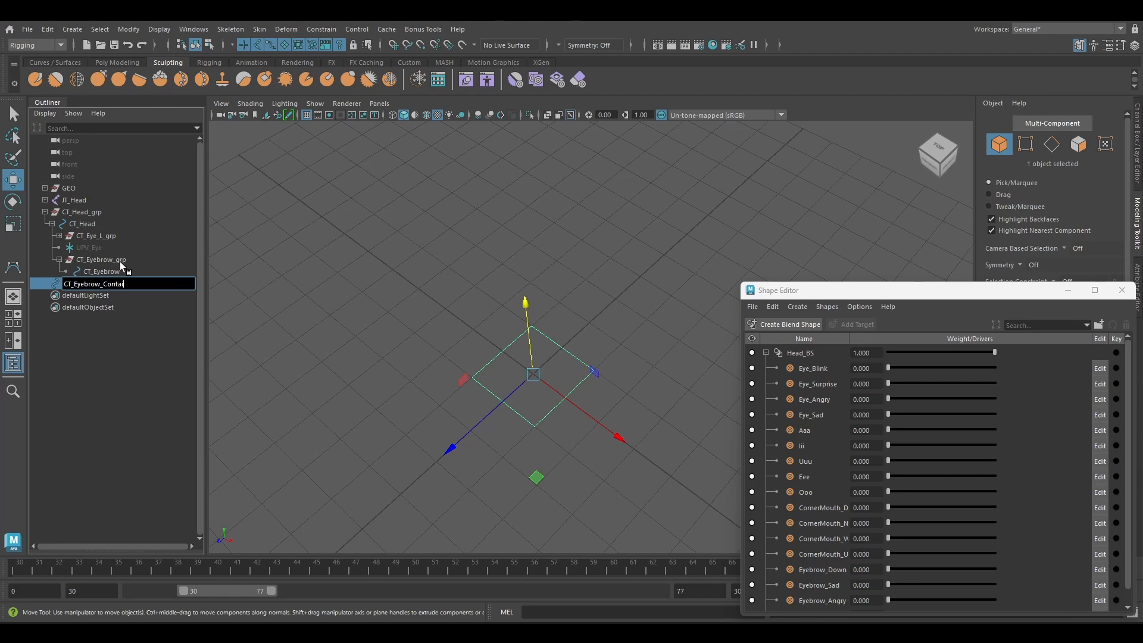
{"action": "key", "text": "Return"}
Parent CT_Eyebrow_Container under CT_Eyebrow_grp and set its Translate X, Y and Z to 0.
{"action": "left_click", "coordinate": [130, 260], "text": "ctrl"}
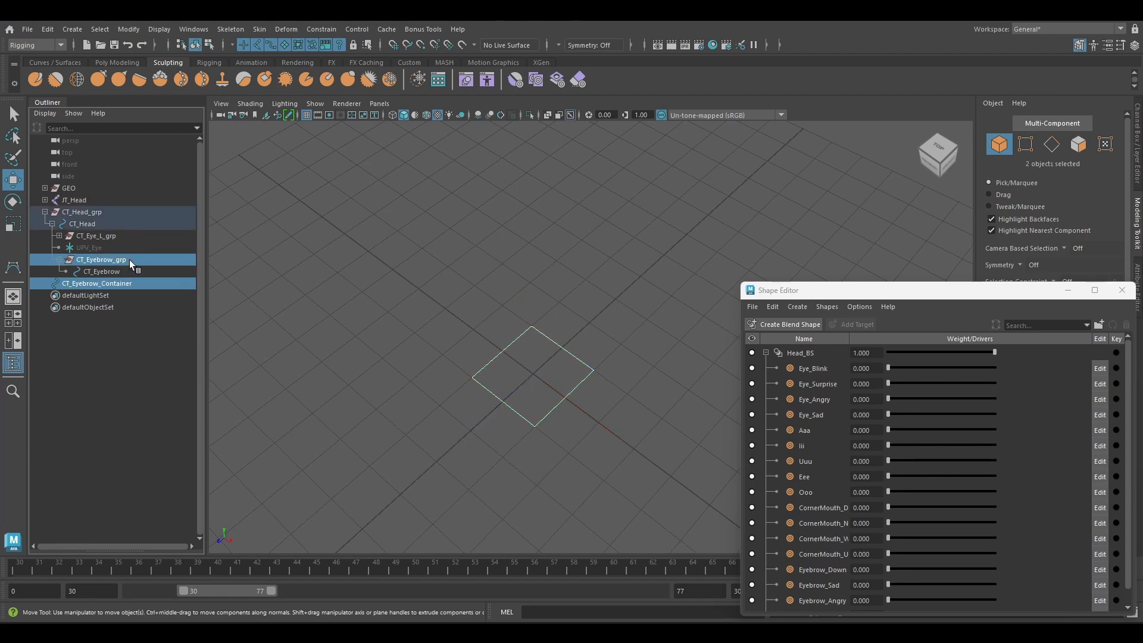
{"action": "key", "text": "p"}
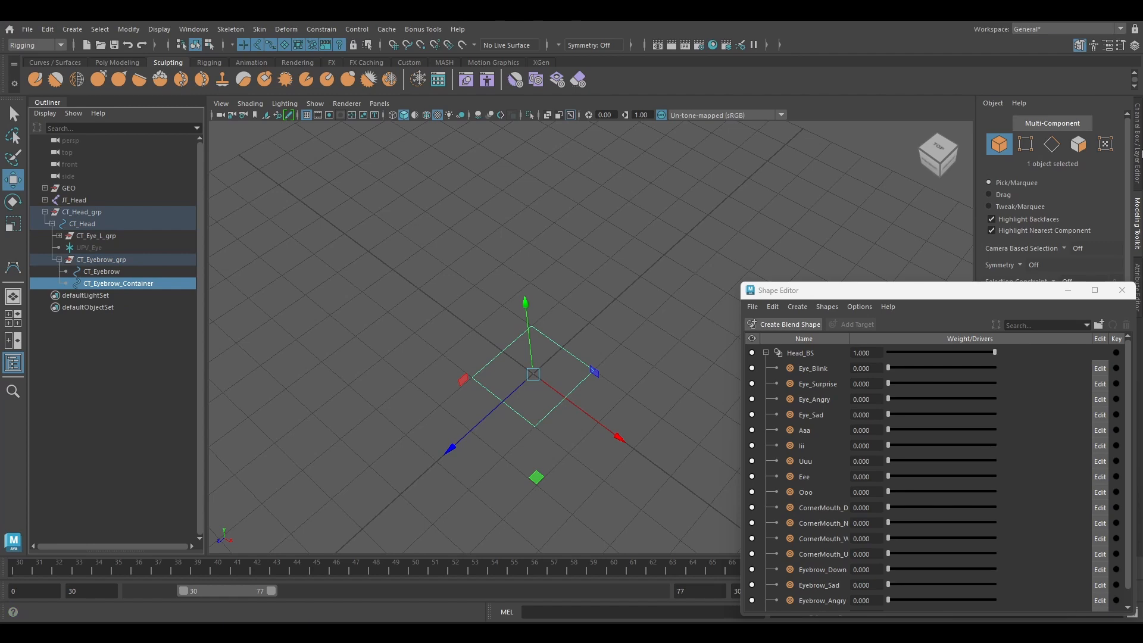
{"action": "left_click", "coordinate": [1135, 45]}
{"action": "left_click_drag", "start_coordinate": [1102, 139], "coordinate": [1105, 148]}
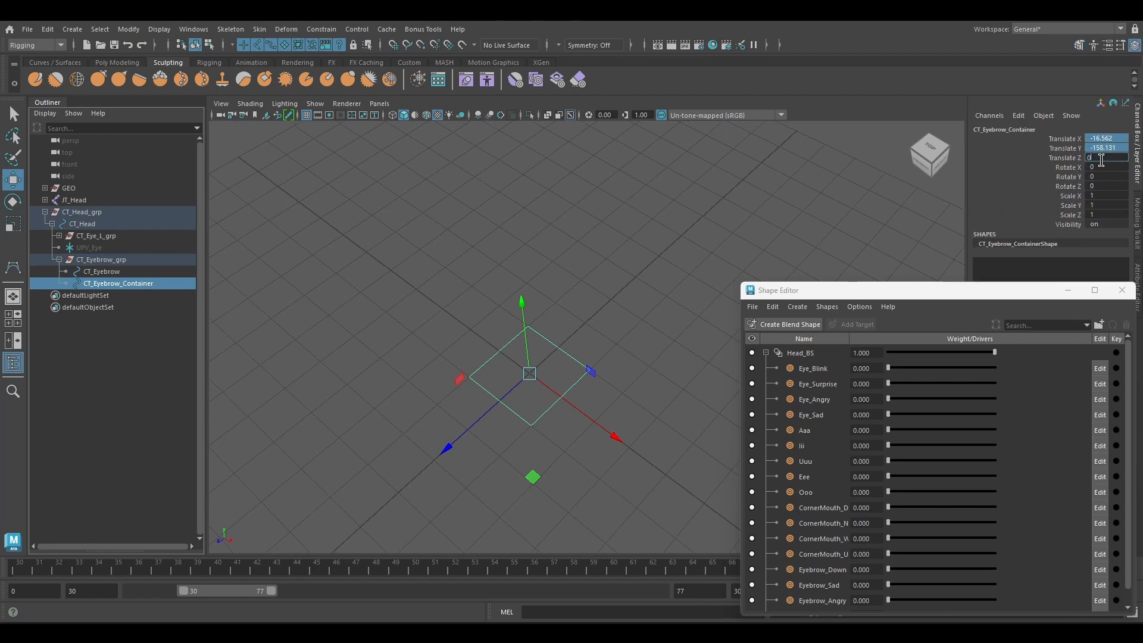
{"action": "key", "text": "Return"}
{"action": "key", "text": "f"}
{"action": "scroll", "coordinate": [637, 237], "scroll_direction": "down", "scroll_amount": 5}
{"action": "left_click_drag", "start_coordinate": [595, 266], "coordinate": [612, 244], "text": "alt"}
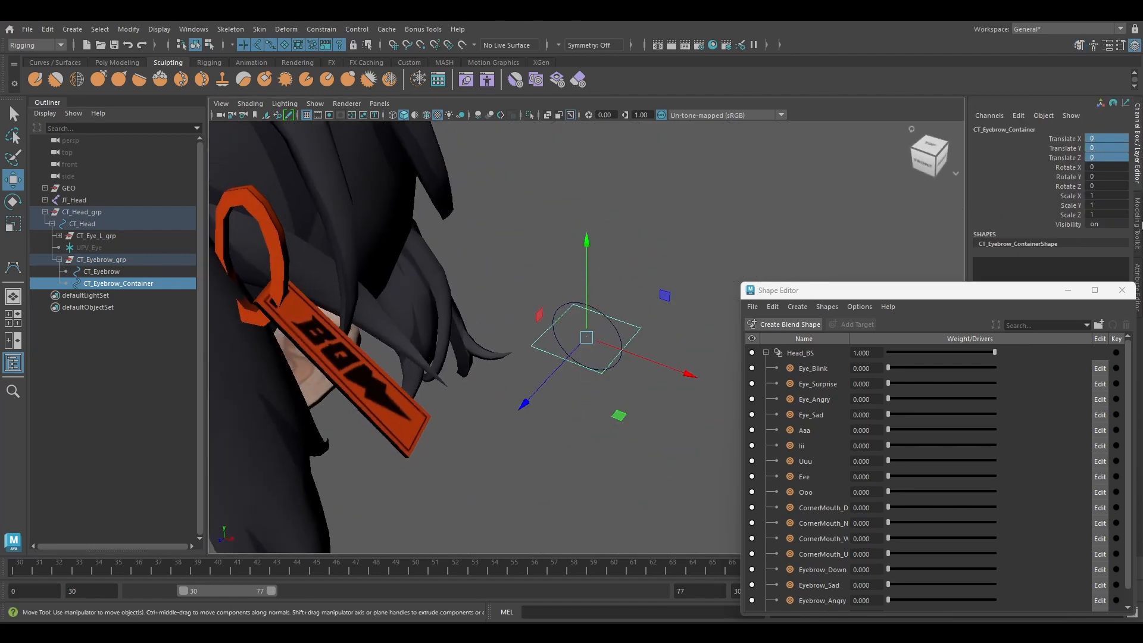
Rotate all vertices of the container square so it stands upright, facing front, around the eyebrow circle.
{"action": "left_click", "coordinate": [1139, 225]}
{"action": "left_click", "coordinate": [1026, 148]}
{"action": "left_click_drag", "start_coordinate": [570, 276], "coordinate": [633, 344]}
{"action": "right_click_drag", "start_coordinate": [668, 268], "coordinate": [566, 270]}
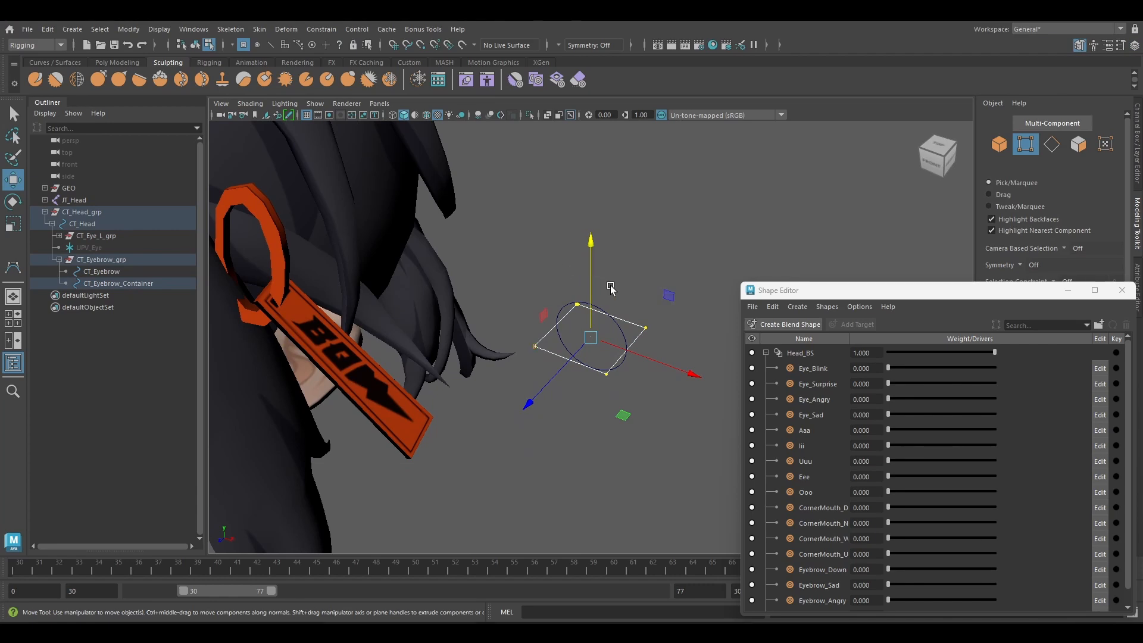
{"action": "key", "text": "e"}
{"action": "left_click_drag", "start_coordinate": [610, 289], "coordinate": [595, 306], "text": "alt"}
{"action": "key", "text": "w"}
Scale the container square's vertices up uniformly until it encloses the eyebrow circle with a clear margin, and return to object selection.
{"action": "key", "text": "r"}
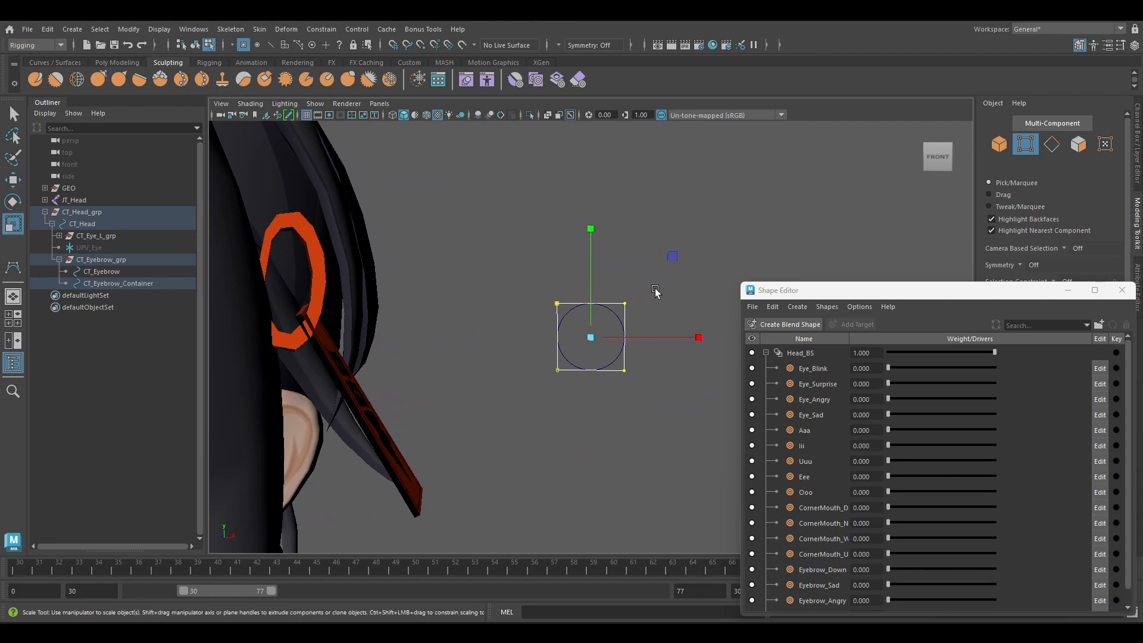
{"action": "left_click_drag", "start_coordinate": [678, 249], "coordinate": [703, 247]}
{"action": "key", "text": "w"}
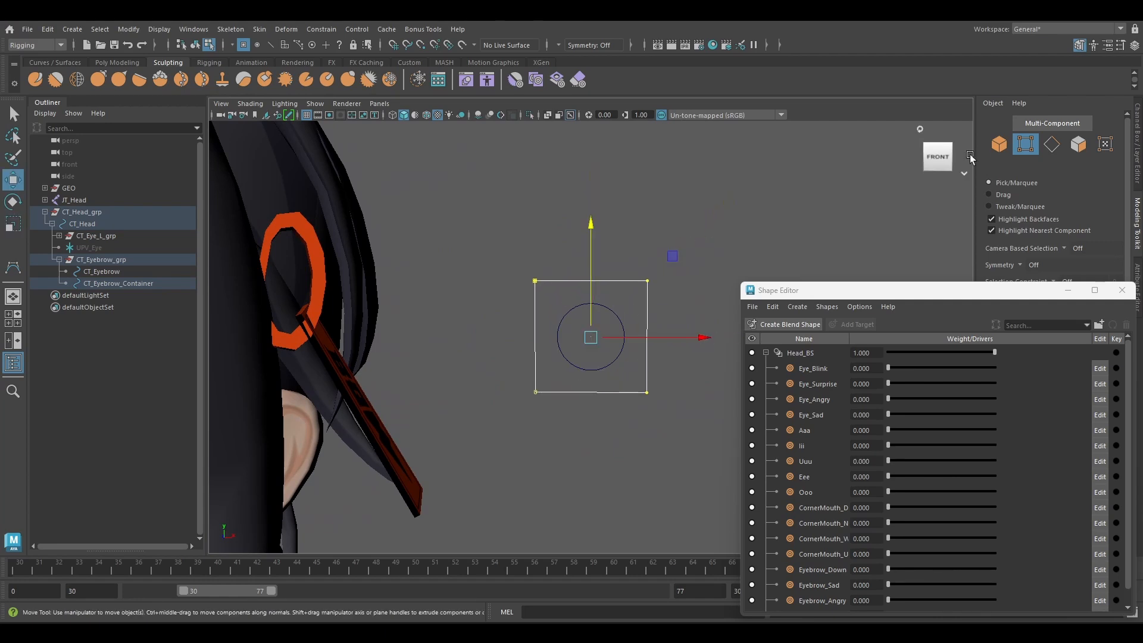
{"action": "left_click", "coordinate": [998, 144]}
Enable drawing overrides on CT_Eyebrow_Container, set its display type to Template, and test selecting it in the viewport.
{"action": "left_click_drag", "start_coordinate": [909, 296], "coordinate": [763, 371]}
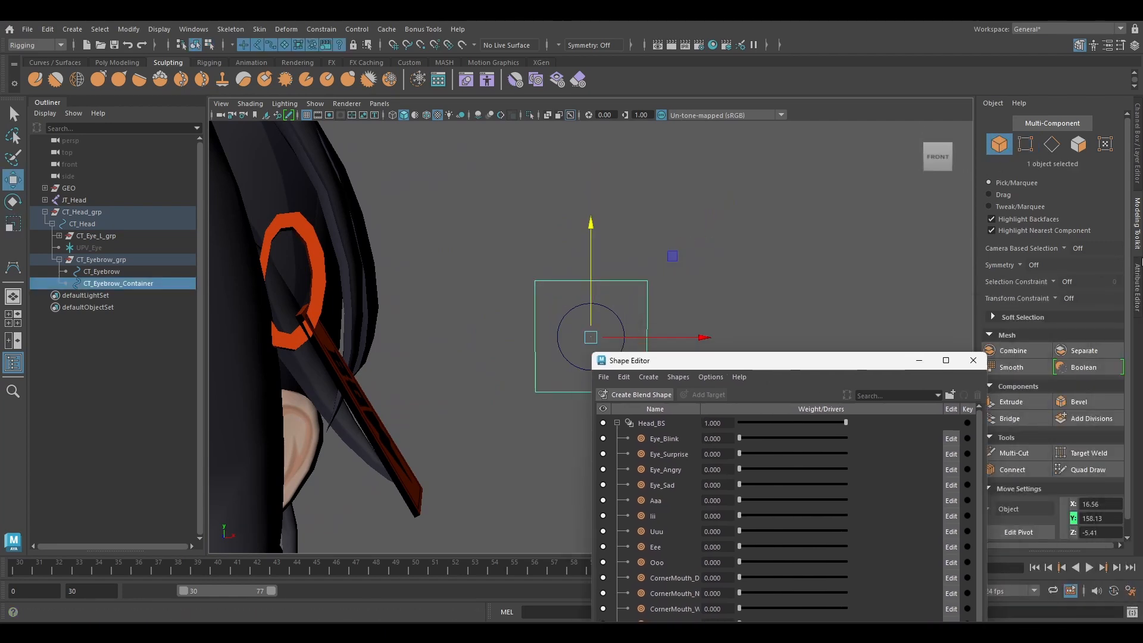
{"action": "left_click", "coordinate": [1136, 286]}
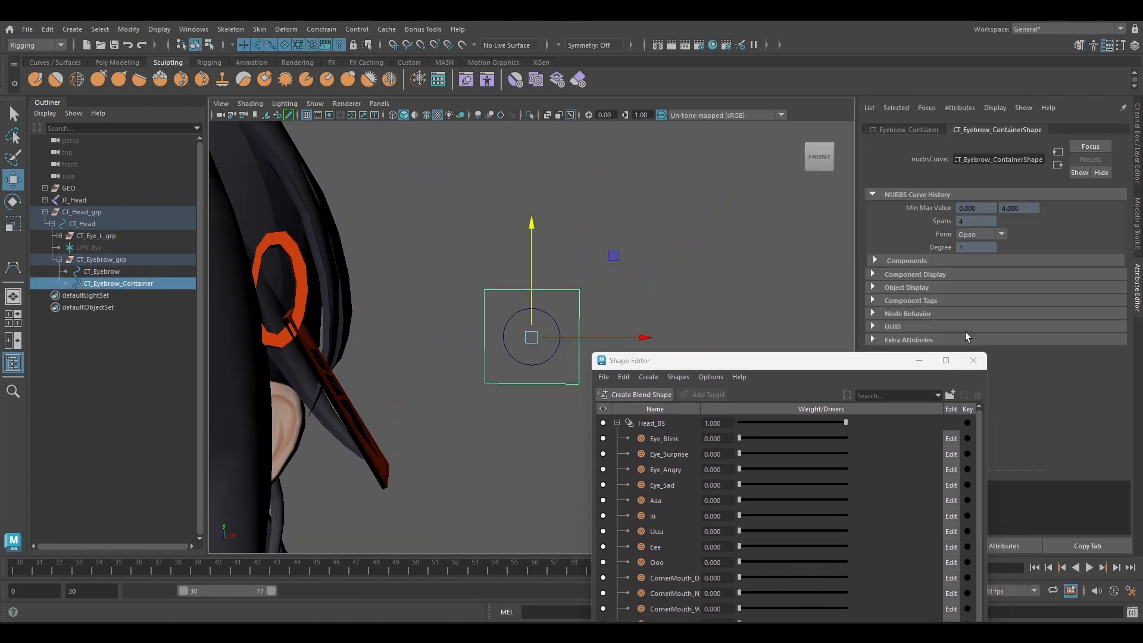
{"action": "left_click", "coordinate": [932, 131]}
{"action": "left_click_drag", "start_coordinate": [768, 360], "coordinate": [594, 435]}
{"action": "left_click", "coordinate": [932, 352]}
{"action": "left_click", "coordinate": [930, 343]}
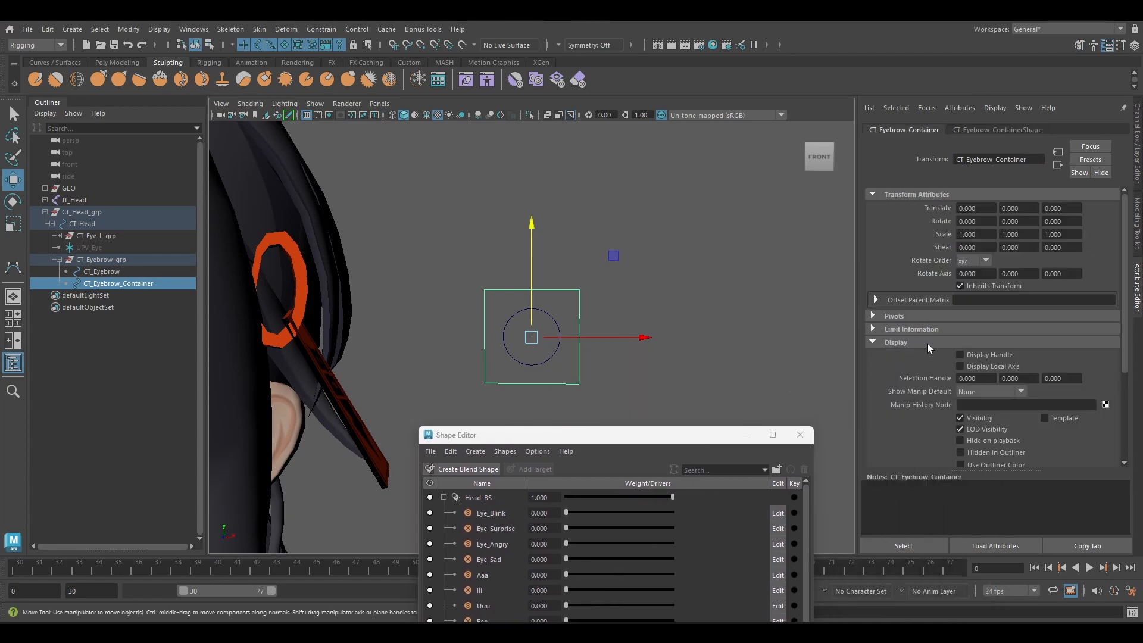
{"action": "scroll", "coordinate": [928, 351], "scroll_direction": "down", "scroll_amount": 4}
{"action": "left_click", "coordinate": [929, 381]}
{"action": "scroll", "coordinate": [937, 360], "scroll_direction": "down", "scroll_amount": 3}
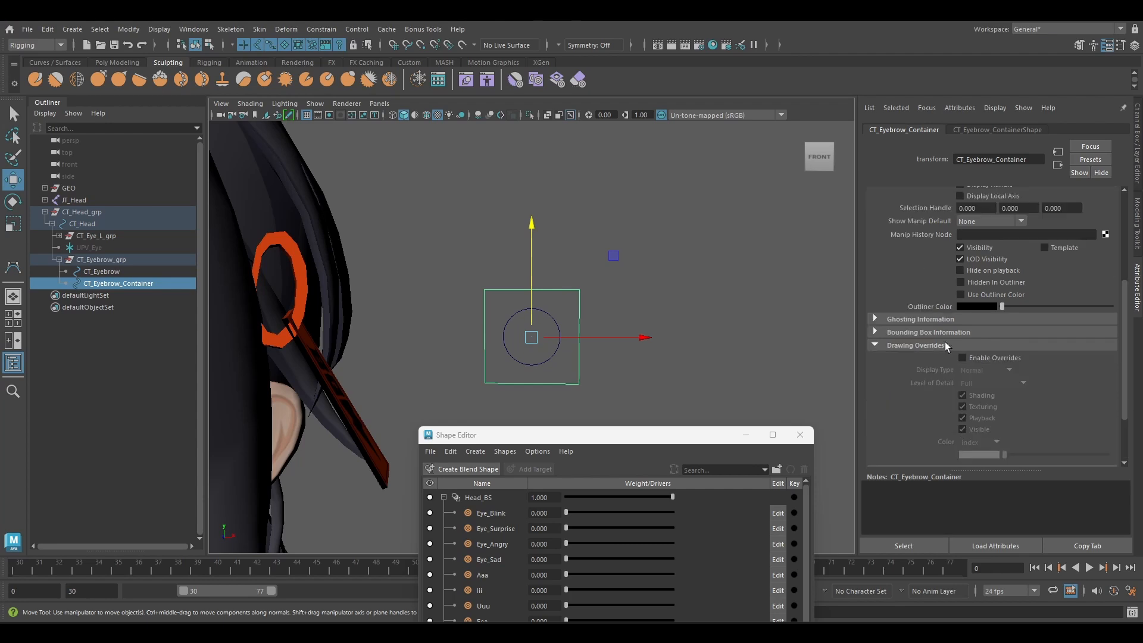
{"action": "left_click", "coordinate": [988, 333]}
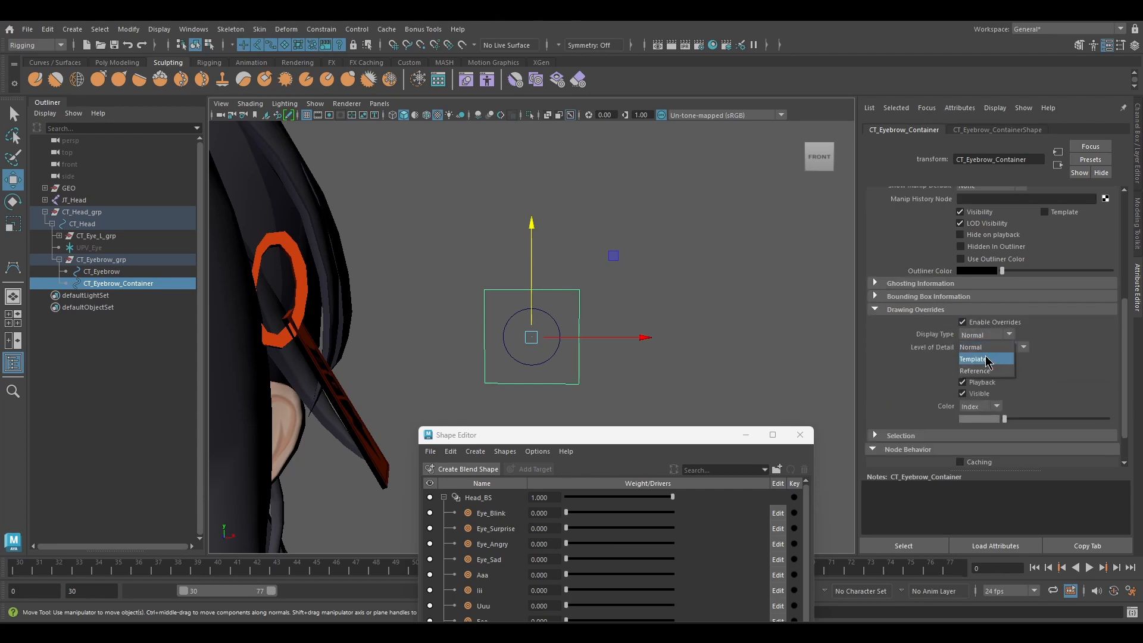
{"action": "left_click", "coordinate": [988, 359]}
{"action": "left_click", "coordinate": [622, 312]}
{"action": "left_click_drag", "start_coordinate": [513, 241], "coordinate": [543, 321]}
{"action": "left_click", "coordinate": [591, 288]}
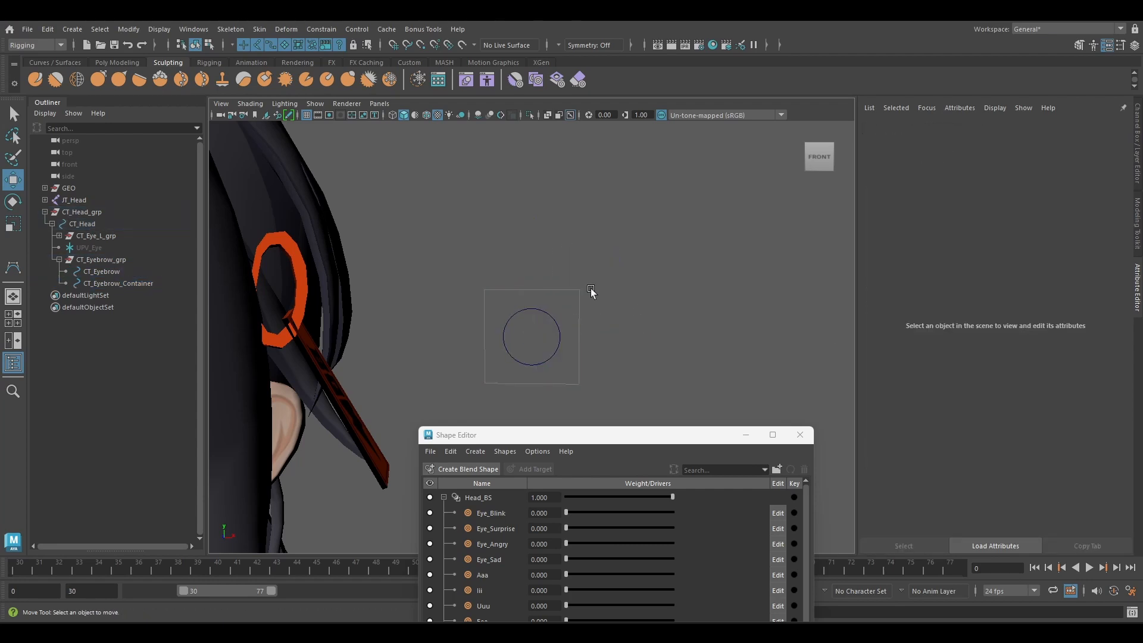
Lock and hide CT_Eyebrow's Translate Z, Rotate, Scale and Visibility channels, and undo its trial moves.
{"action": "left_click", "coordinate": [1137, 178]}
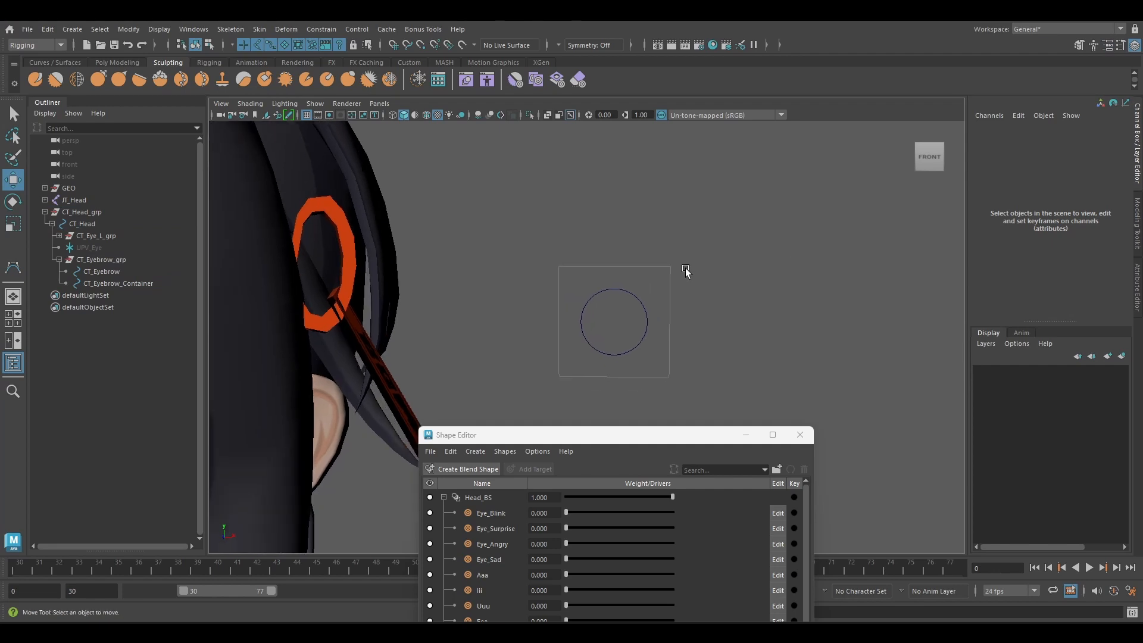
{"action": "left_click", "coordinate": [622, 303]}
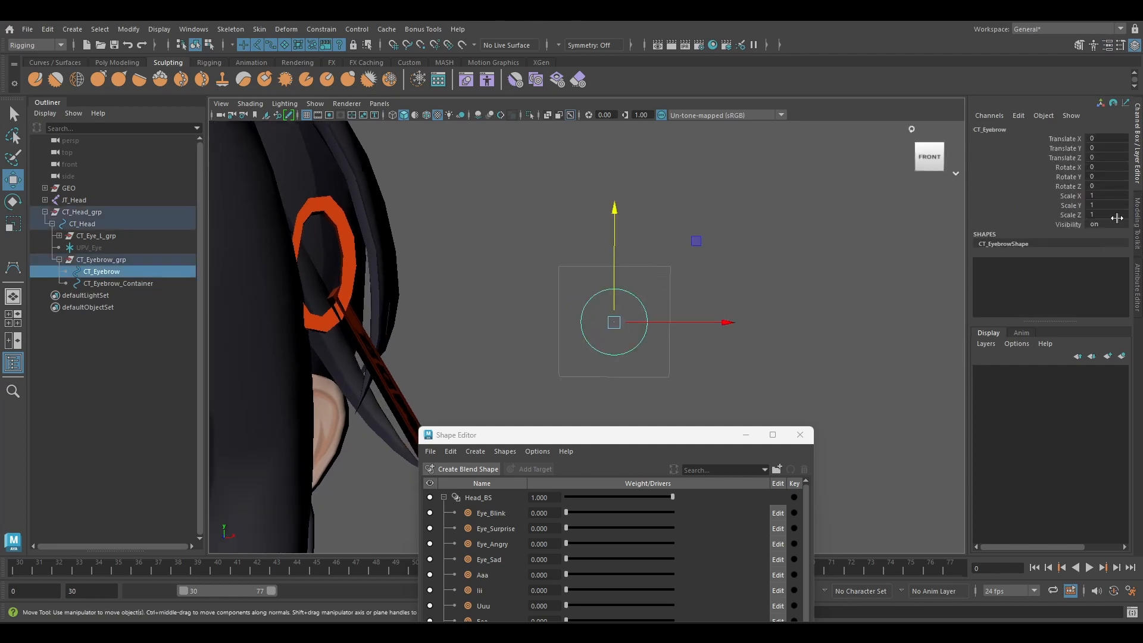
{"action": "left_click_drag", "start_coordinate": [617, 217], "coordinate": [618, 167]}
{"action": "left_click_drag", "start_coordinate": [705, 274], "coordinate": [750, 278]}
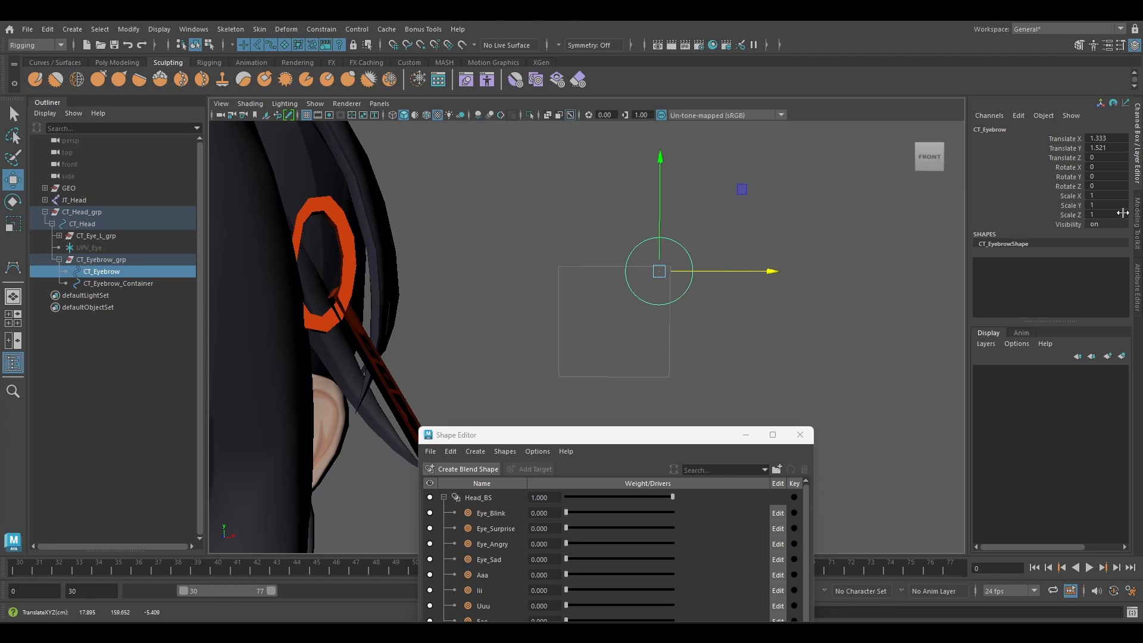
{"action": "left_click_drag", "start_coordinate": [1068, 158], "coordinate": [1057, 236]}
{"action": "right_click", "coordinate": [1057, 238]}
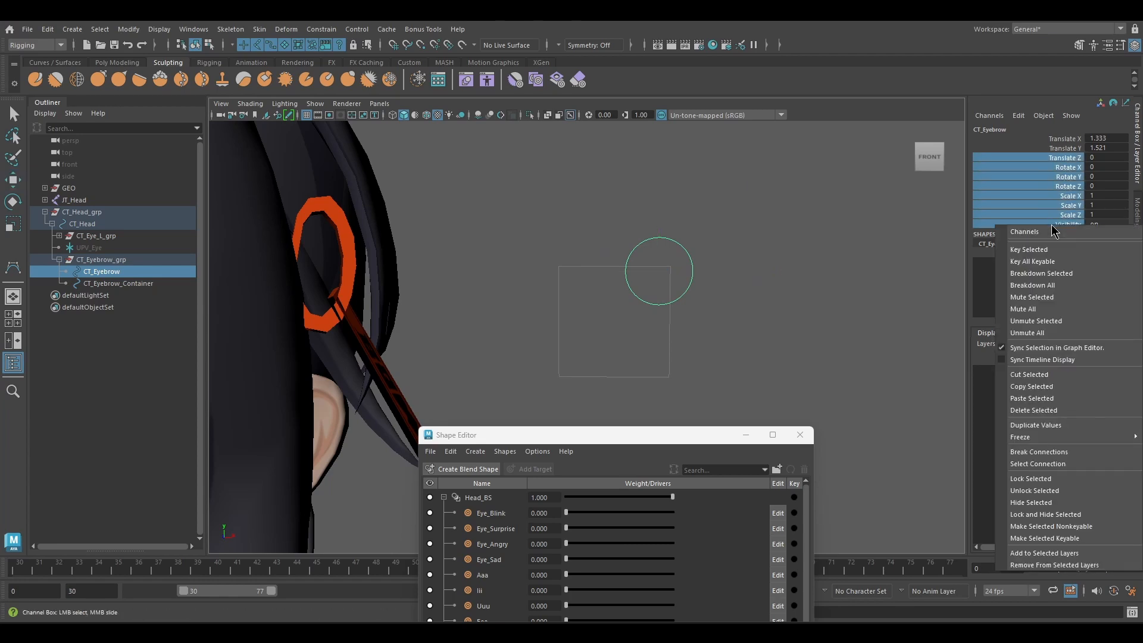
{"action": "left_click", "coordinate": [1059, 515]}
{"action": "left_click_drag", "start_coordinate": [742, 189], "coordinate": [734, 194]}
{"action": "key", "text": "ctrl+z"}
{"action": "key", "text": "ctrl+z"}
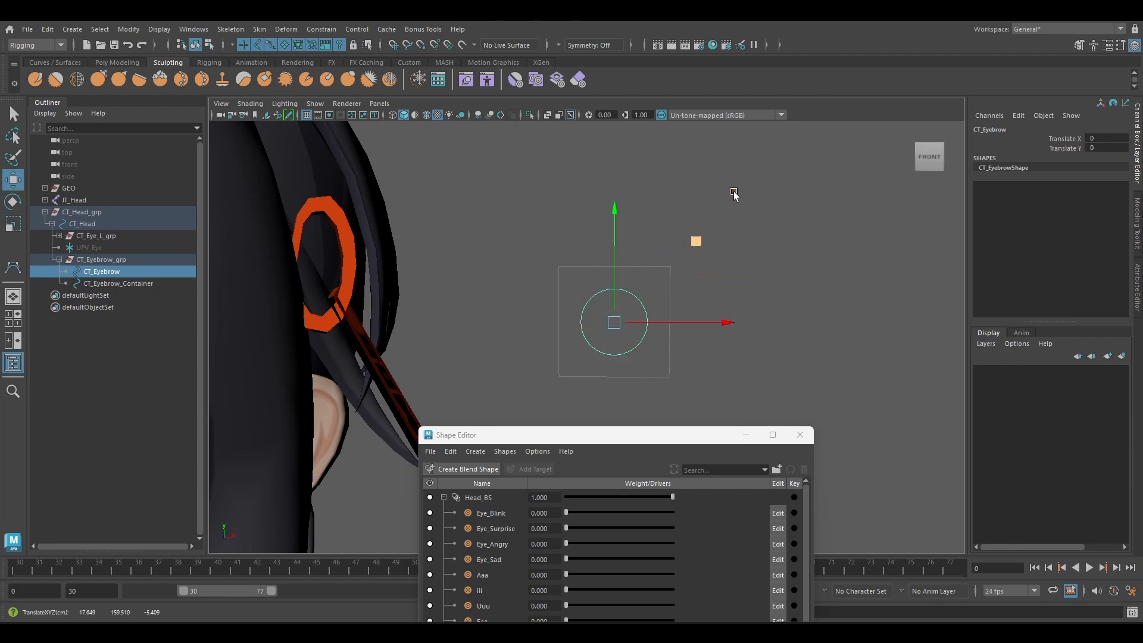
Enable CT_Eyebrow's translate limits on X and Y with a minimum of -1 and a maximum of 1.
{"action": "middle_click_drag", "start_coordinate": [776, 258], "coordinate": [803, 248], "text": "alt"}
{"action": "left_click", "coordinate": [1138, 289]}
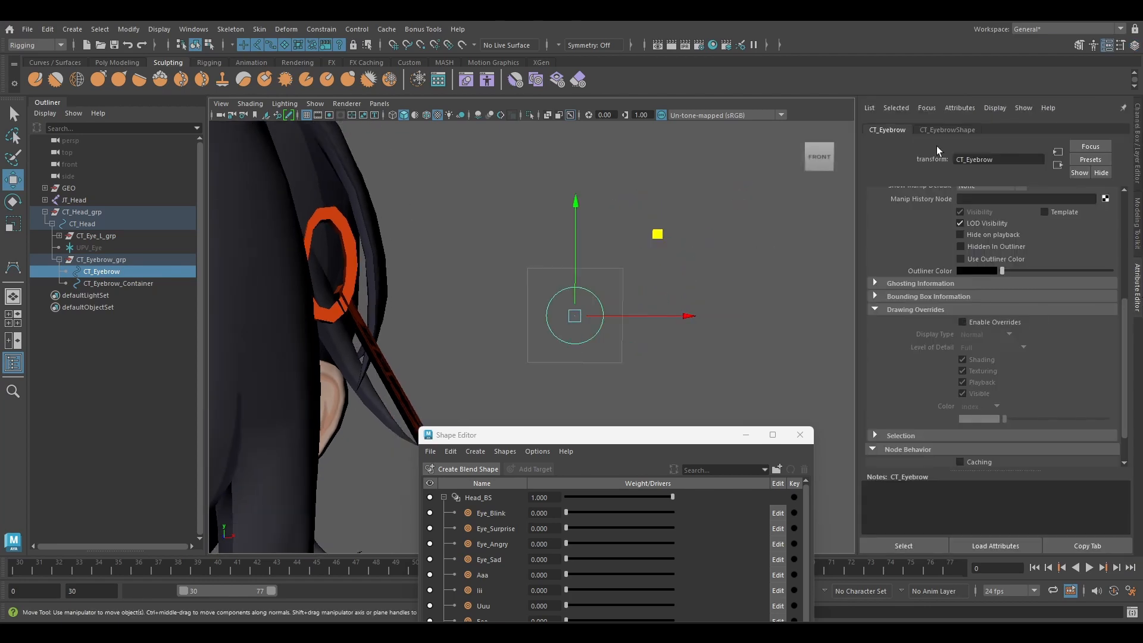
{"action": "scroll", "coordinate": [914, 387], "scroll_direction": "up", "scroll_amount": 5}
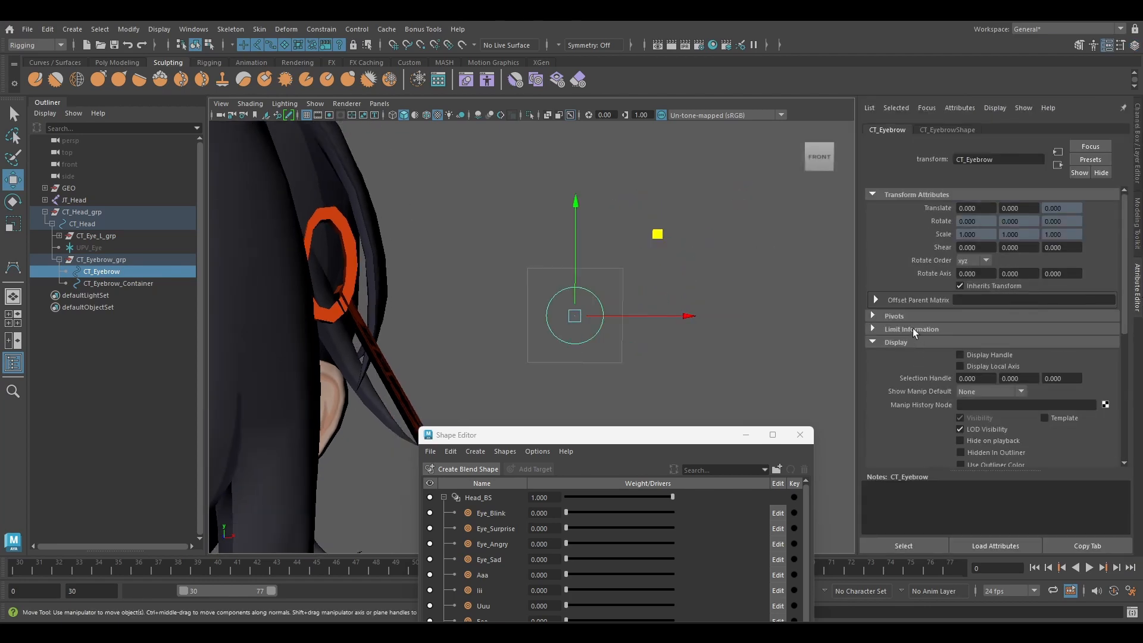
{"action": "left_click", "coordinate": [914, 330]}
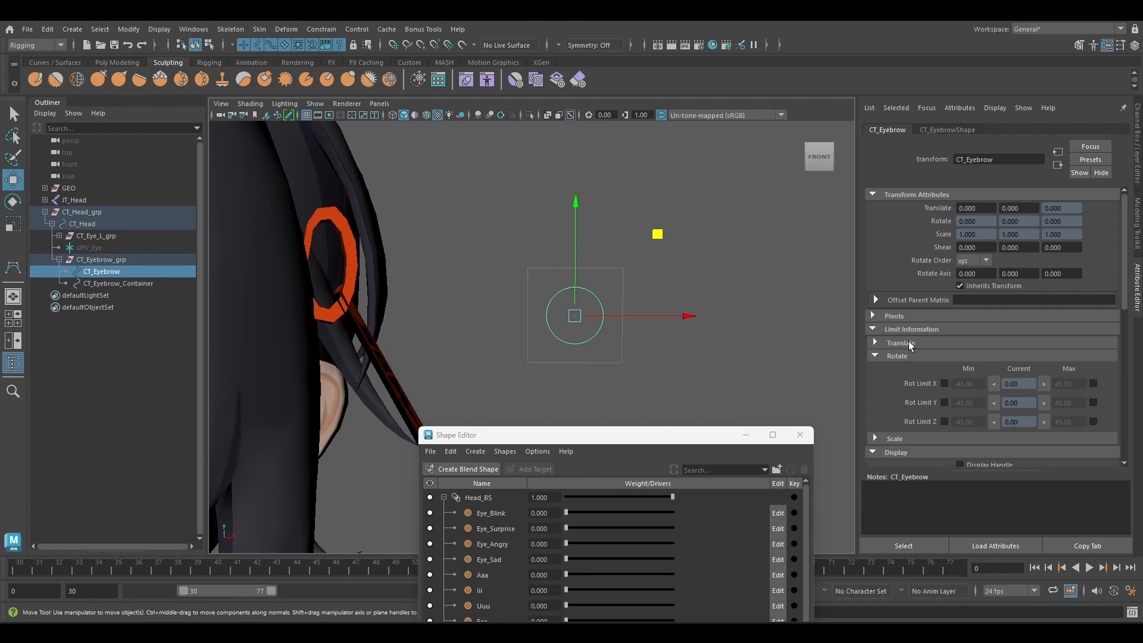
{"action": "left_click", "coordinate": [909, 343]}
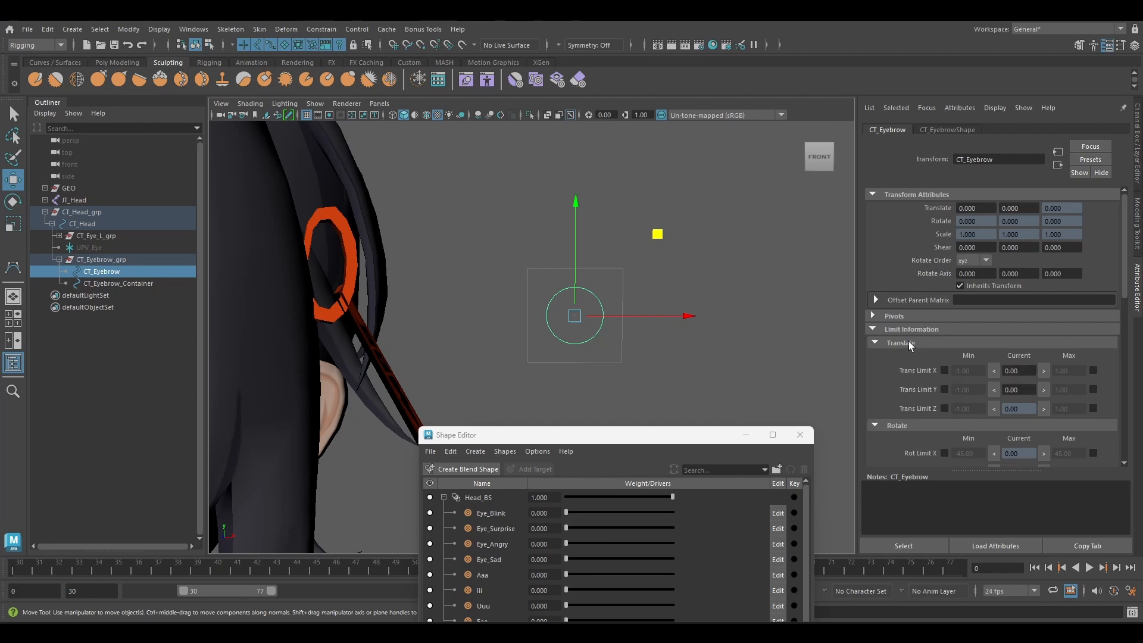
{"action": "left_click", "coordinate": [945, 390]}
{"action": "left_click", "coordinate": [1094, 370]}
{"action": "left_click", "coordinate": [1094, 389]}
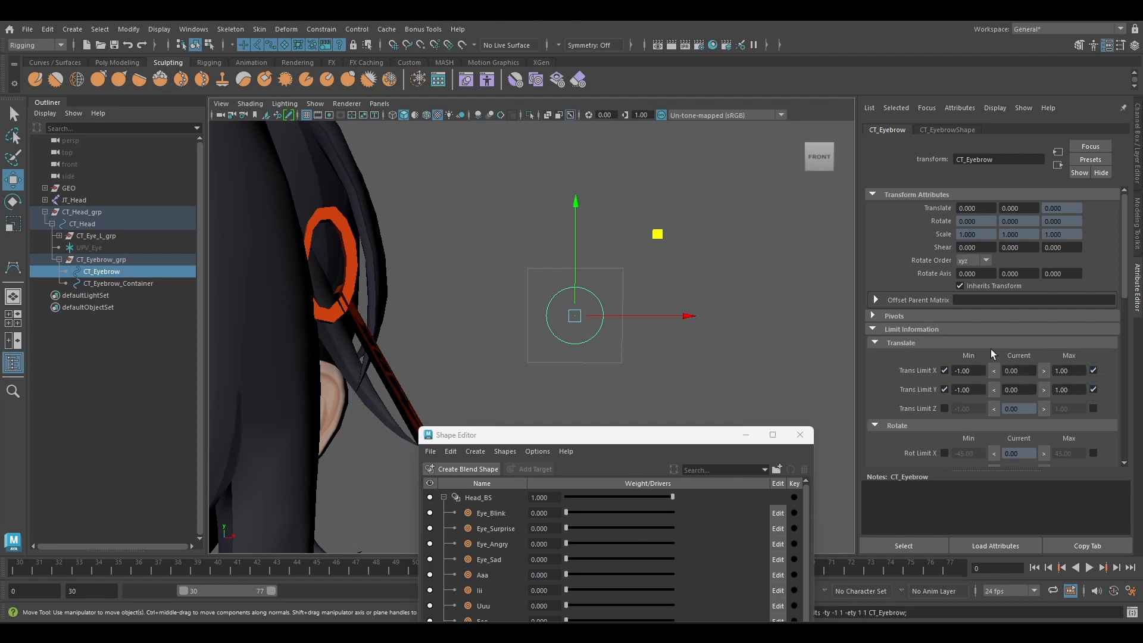
{"action": "middle_click_drag", "start_coordinate": [594, 302], "coordinate": [604, 286], "text": "alt"}
Open Set Driven Key and load CT_Eyebrow as the driver.
{"action": "left_click", "coordinate": [1137, 156]}
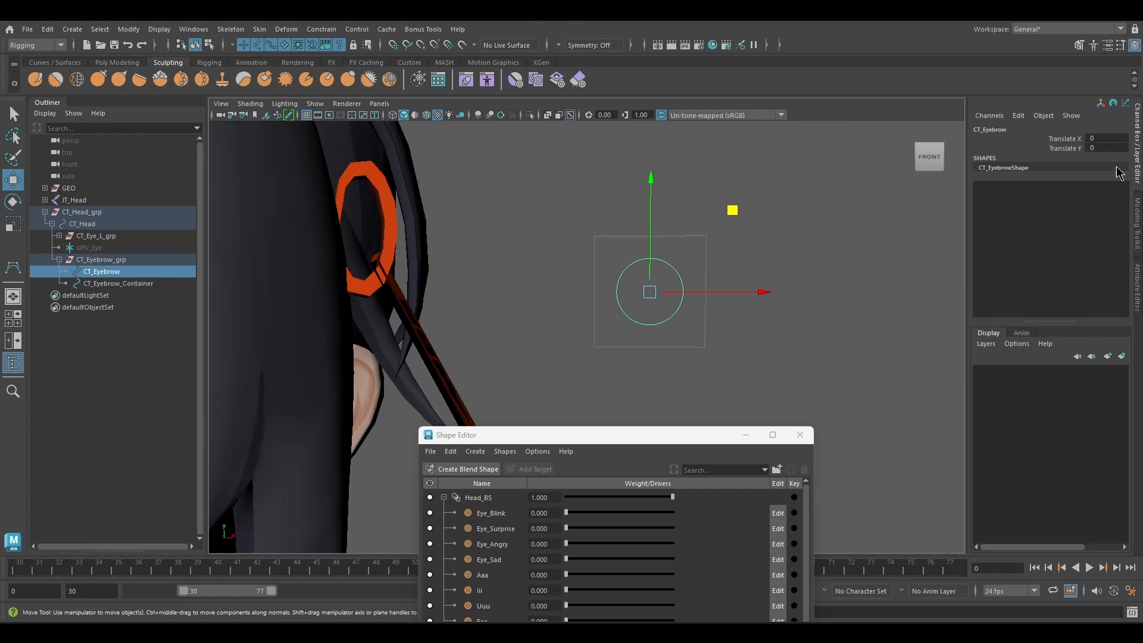
{"action": "middle_click_drag", "start_coordinate": [752, 269], "coordinate": [767, 269], "text": "alt"}
{"action": "left_click_drag", "start_coordinate": [535, 435], "coordinate": [855, 281]}
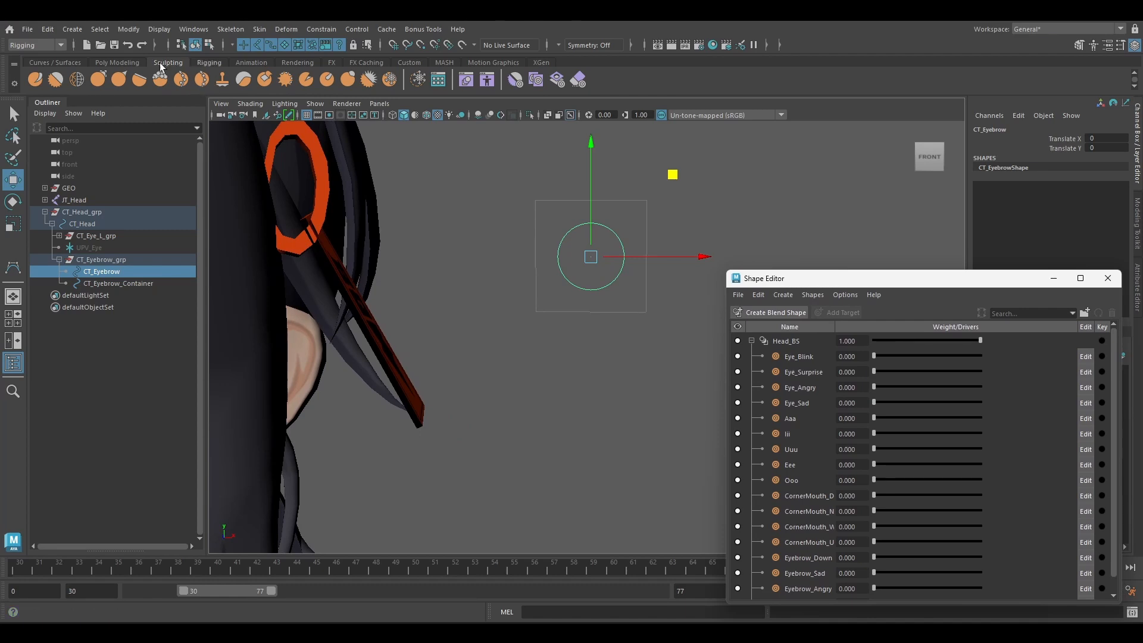
{"action": "left_click", "coordinate": [209, 63]}
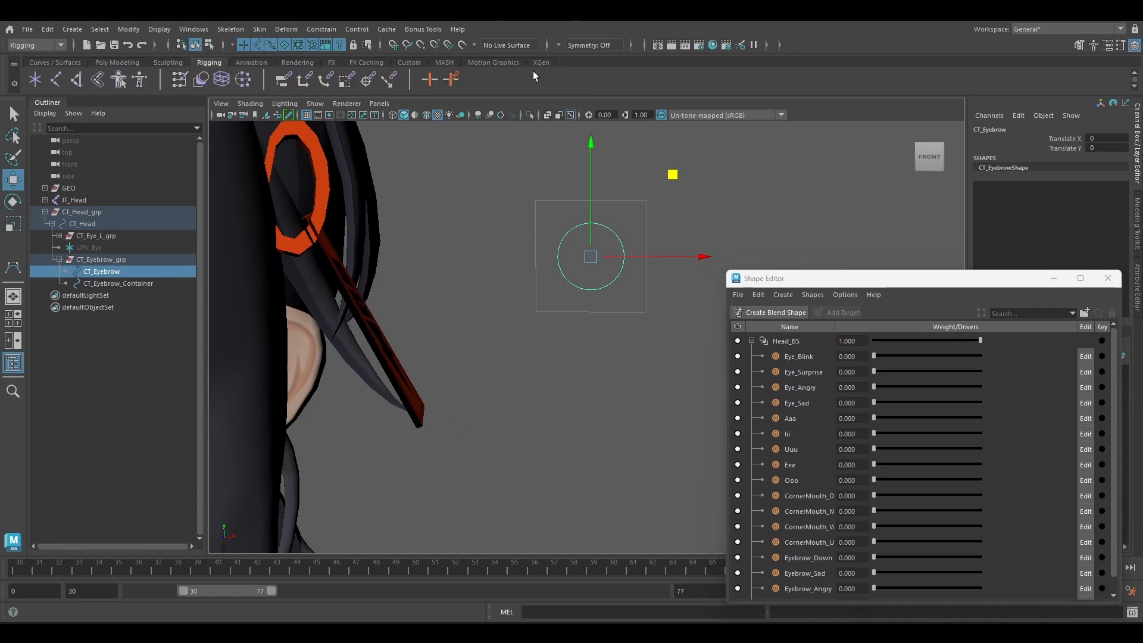
{"action": "left_click", "coordinate": [459, 77]}
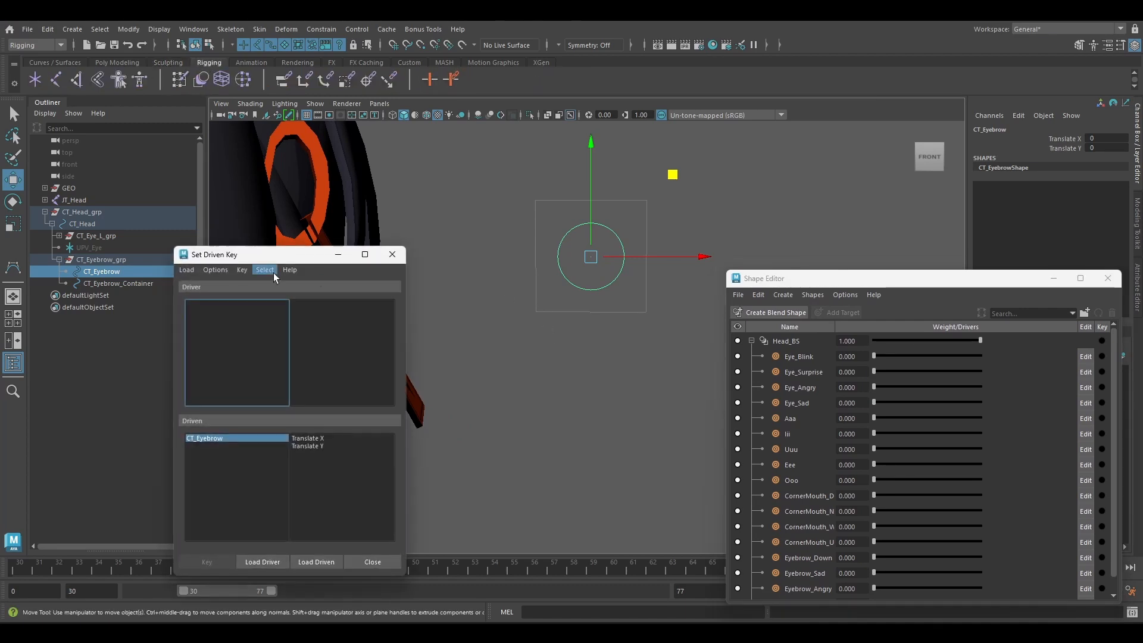
{"action": "left_click", "coordinate": [258, 526]}
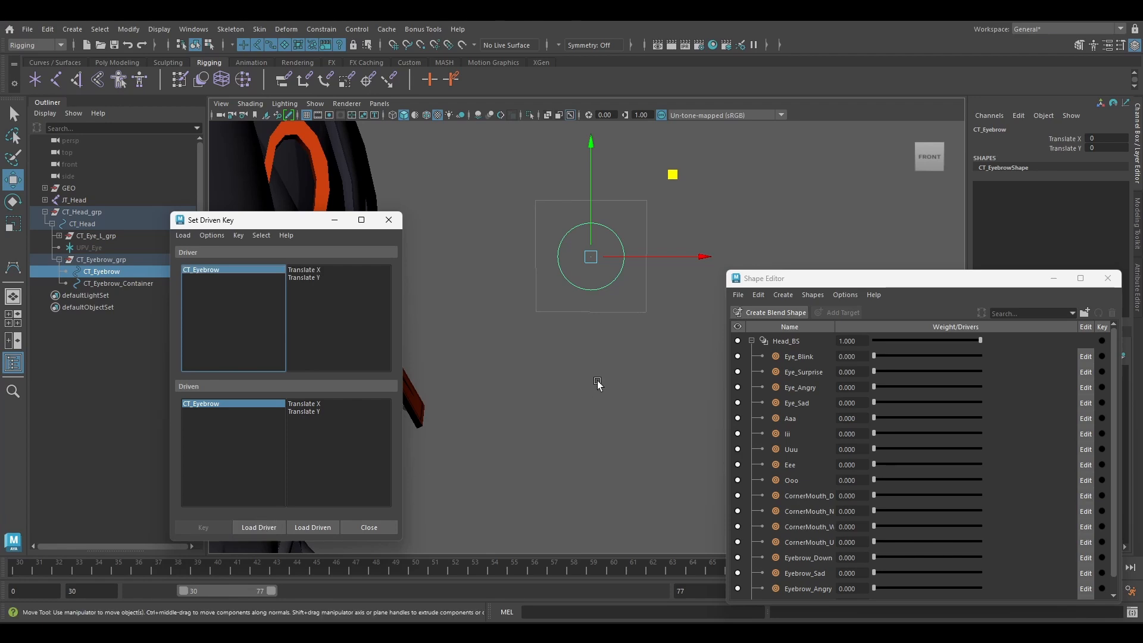
Select the Head_BS blend shape node from the Shape Editor and load it as the driven object.
{"action": "left_click", "coordinate": [782, 341]}
{"action": "right_click", "coordinate": [782, 343]}
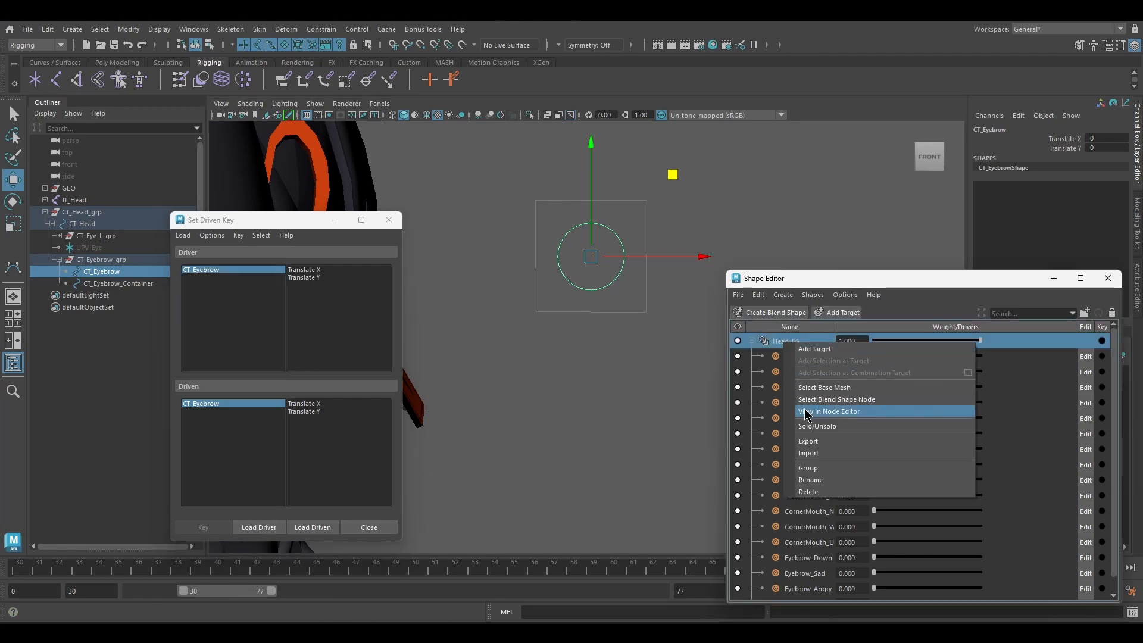
{"action": "left_click", "coordinate": [851, 404]}
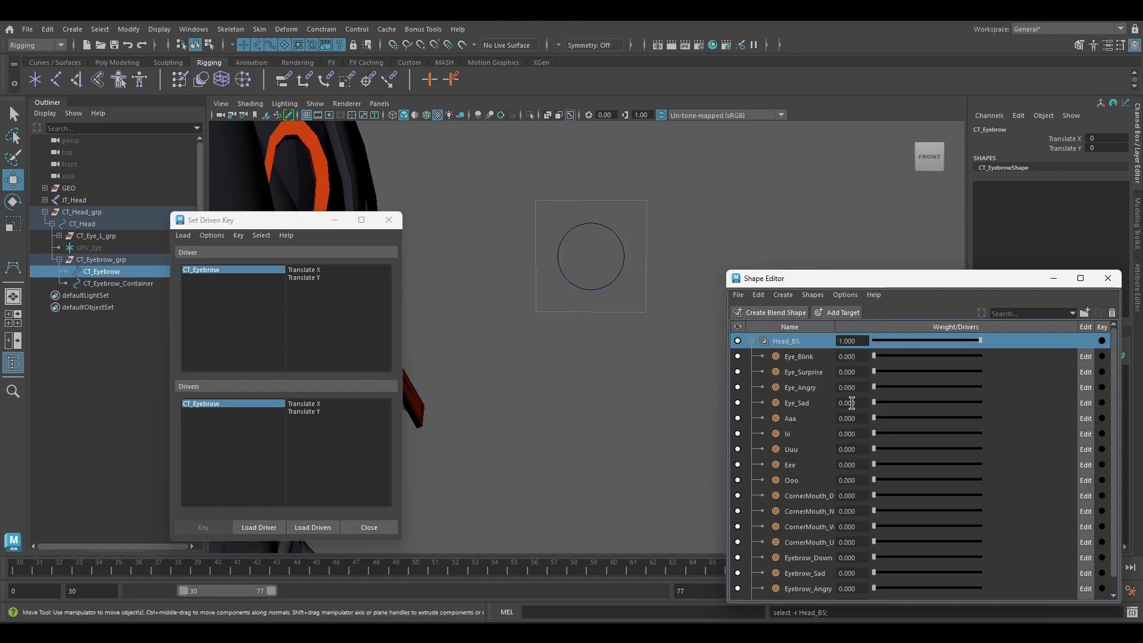
{"action": "left_click", "coordinate": [312, 527]}
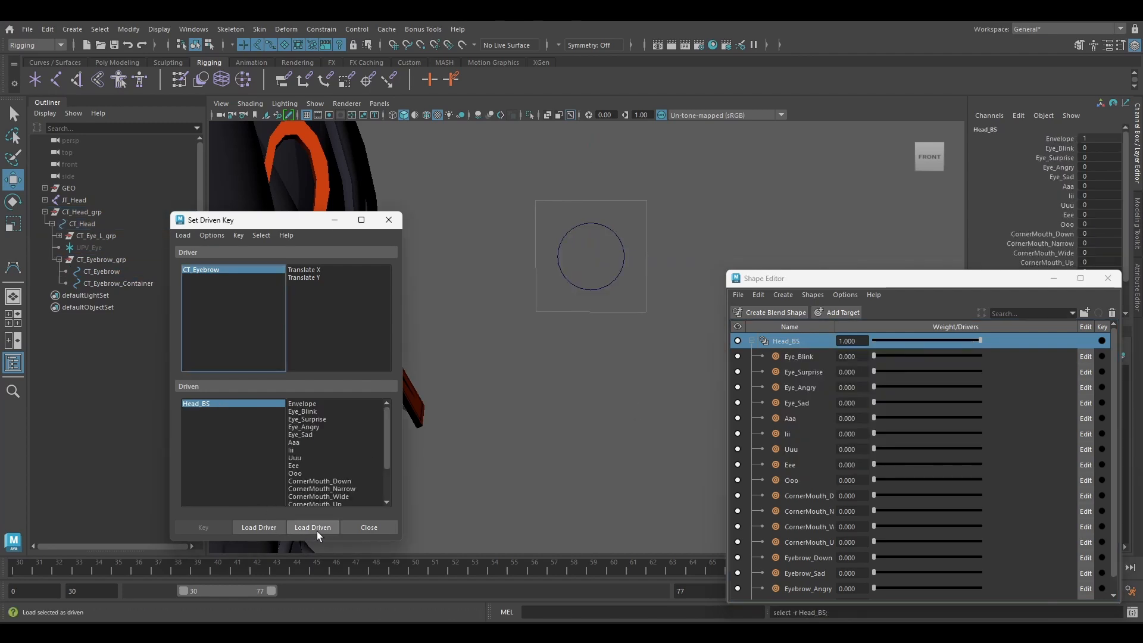
Select CT_Eyebrow, try moving it upward inside its container, and undo the move.
{"action": "middle_click_drag", "start_coordinate": [556, 357], "coordinate": [555, 419], "text": "alt"}
{"action": "left_click_drag", "start_coordinate": [557, 294], "coordinate": [580, 317]}
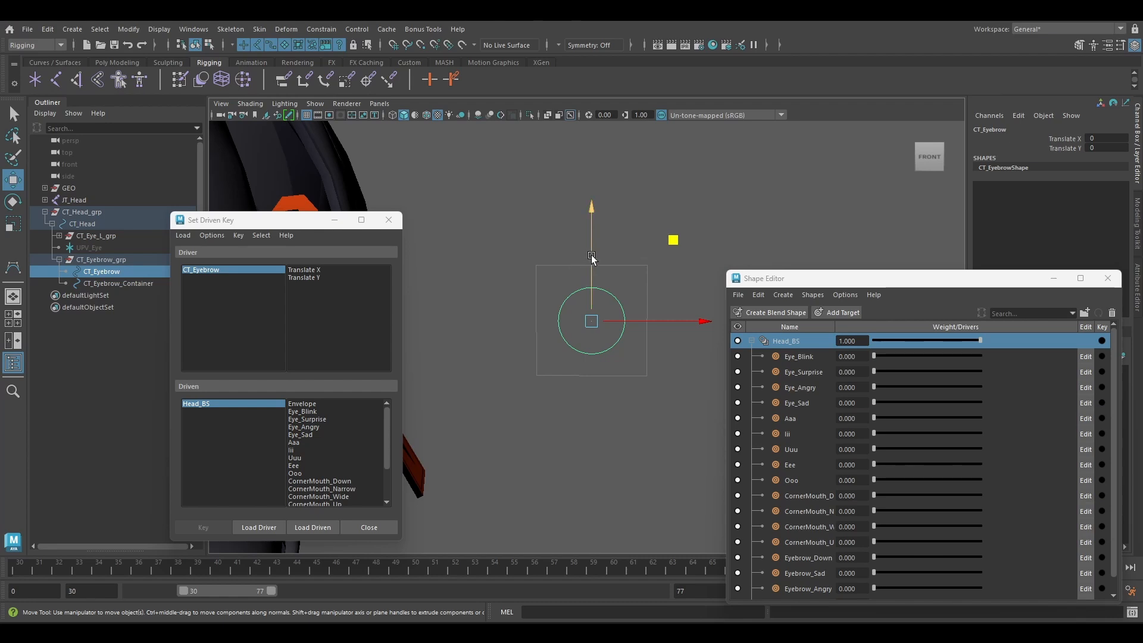
{"action": "left_click_drag", "start_coordinate": [591, 256], "coordinate": [589, 228]}
{"action": "key", "text": "ctrl+z"}
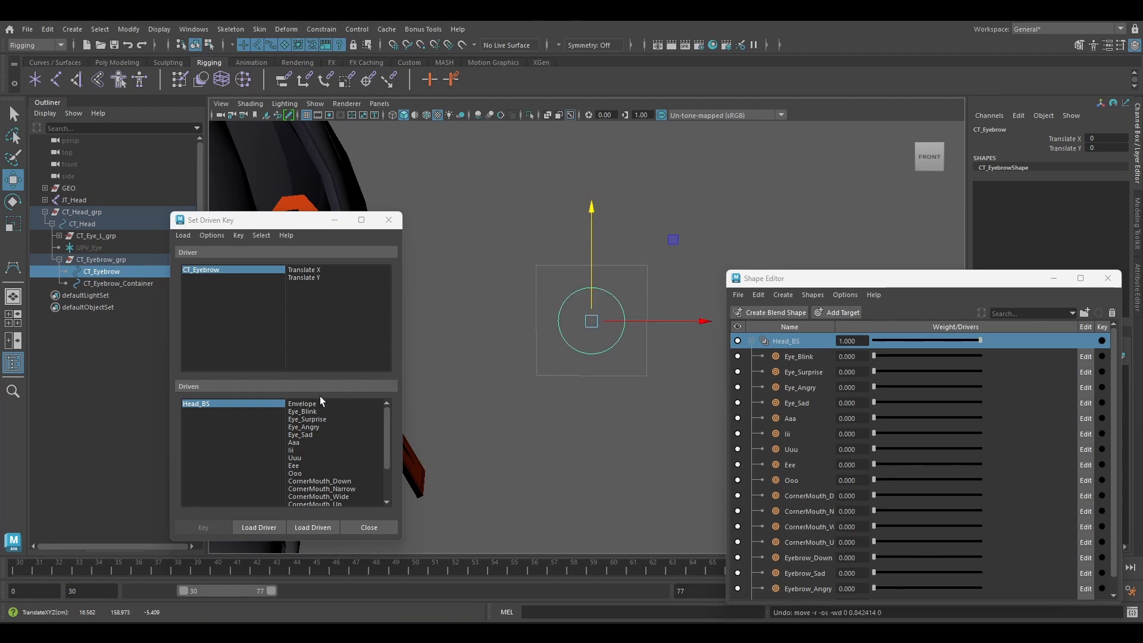
Set a driven key on Head_BS's Eyebrow_Up at weight 0 with CT_Eyebrow's Translate Y at 0.
{"action": "left_click", "coordinate": [308, 277]}
{"action": "scroll", "coordinate": [313, 456], "scroll_direction": "down", "scroll_amount": 5}
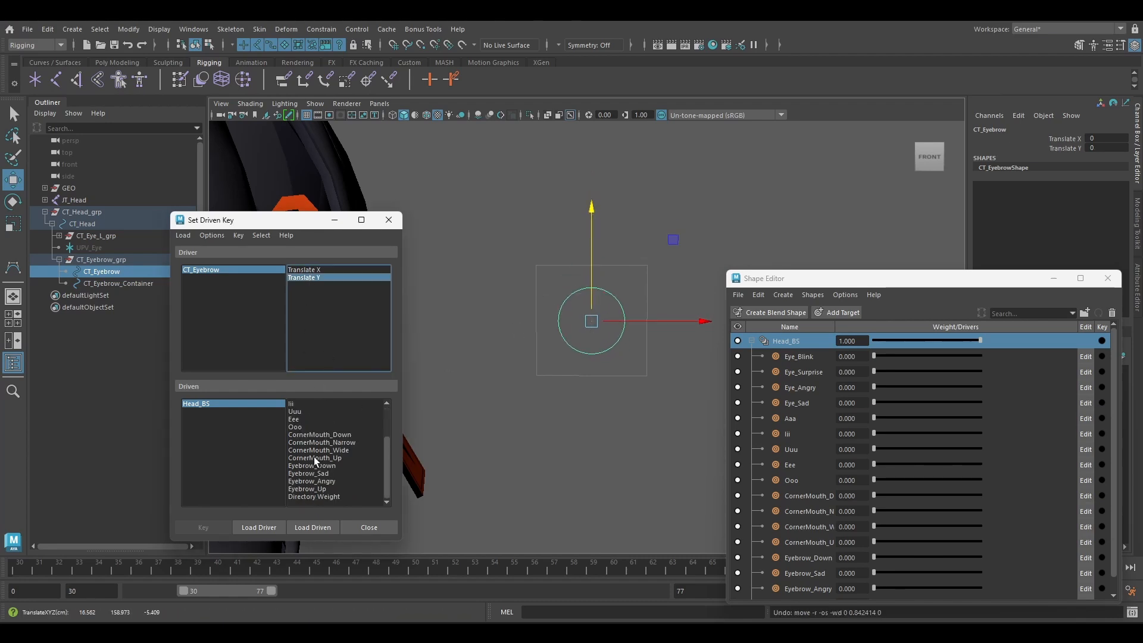
{"action": "left_click", "coordinate": [319, 489]}
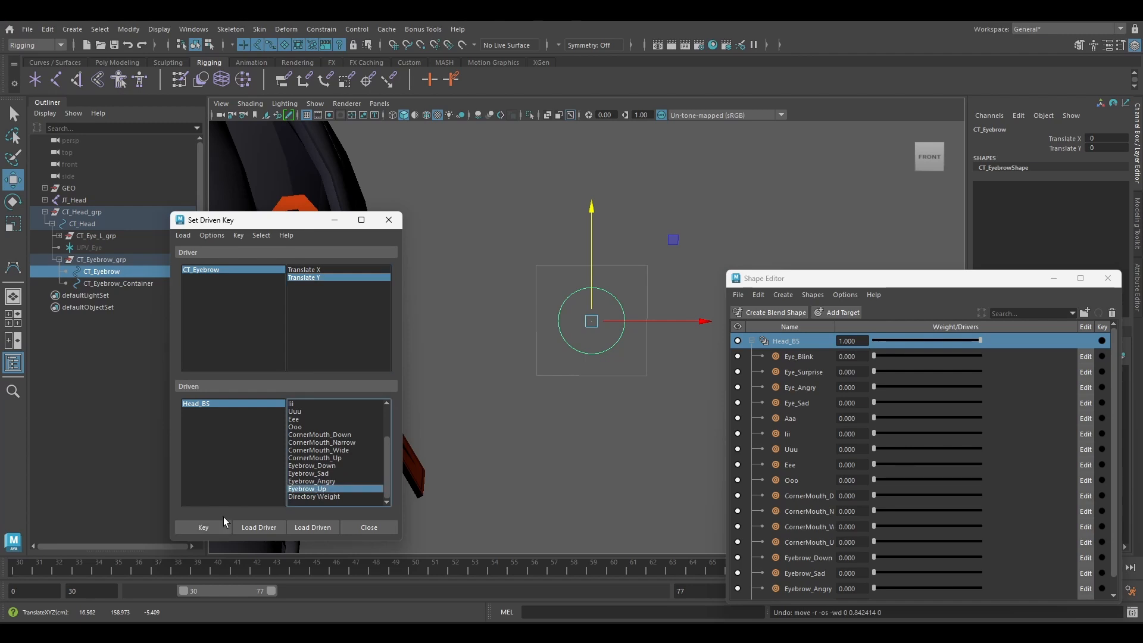
{"action": "left_click", "coordinate": [202, 527]}
Raise CT_Eyebrow to Translate Y 1, set Eyebrow_Up's weight to 1 and key the relationship.
{"action": "scroll", "coordinate": [525, 307], "scroll_direction": "down", "scroll_amount": 2}
{"action": "middle_click_drag", "start_coordinate": [525, 307], "coordinate": [659, 187], "text": "alt"}
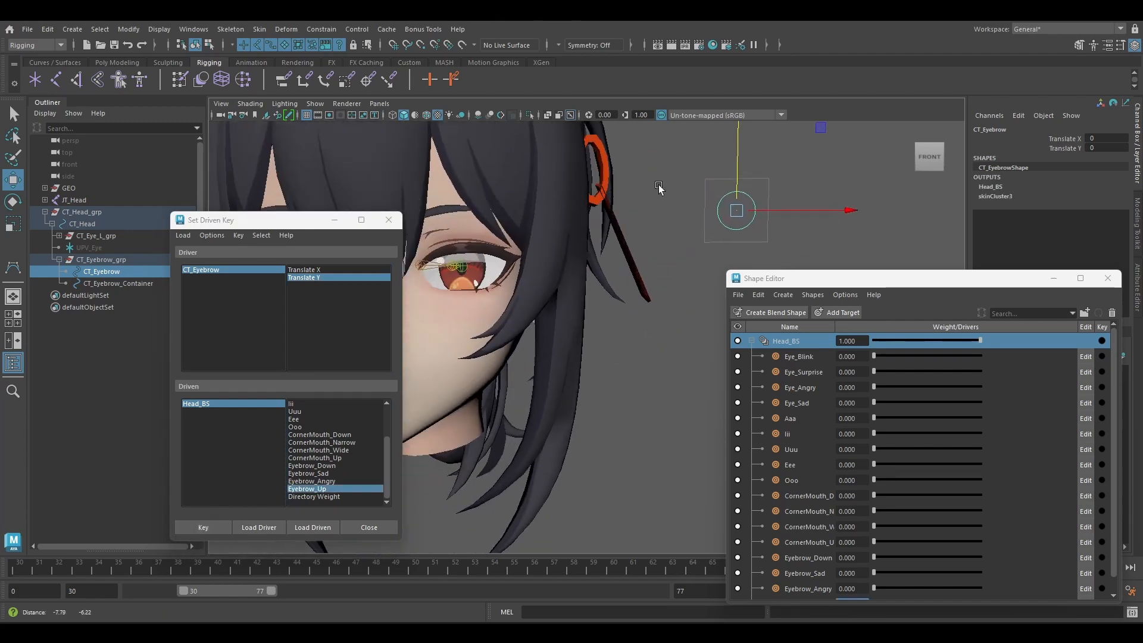
{"action": "scroll", "coordinate": [667, 191], "scroll_direction": "down", "scroll_amount": 4}
{"action": "left_click_drag", "start_coordinate": [668, 191], "coordinate": [689, 154], "text": "alt"}
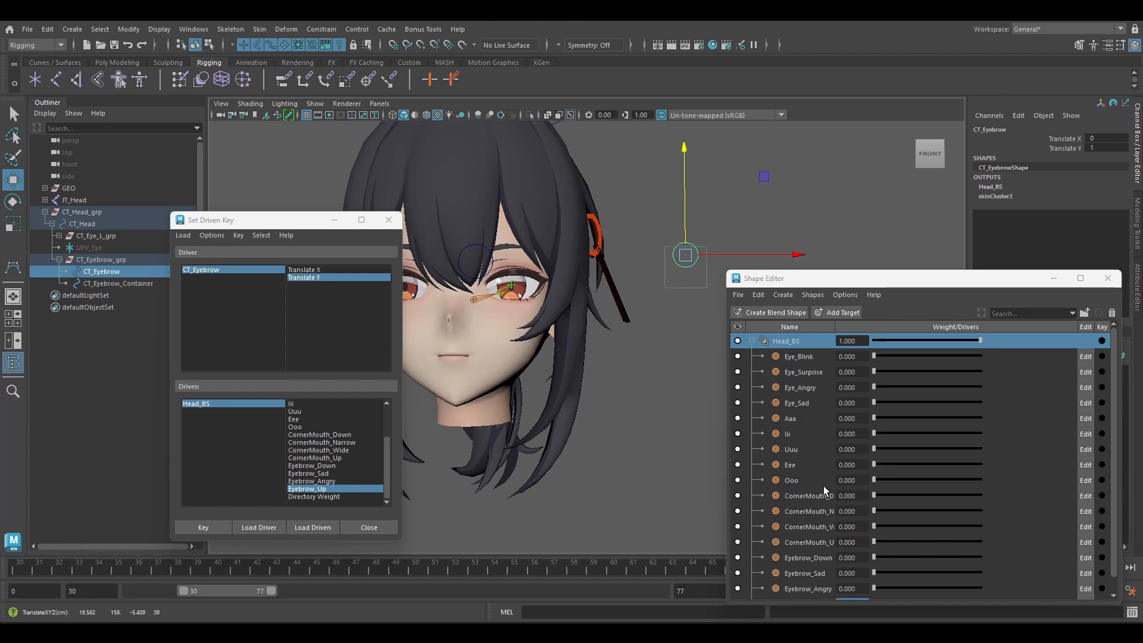
{"action": "left_click_drag", "start_coordinate": [830, 278], "coordinate": [835, 272]}
{"action": "scroll", "coordinate": [852, 518], "scroll_direction": "down", "scroll_amount": 1}
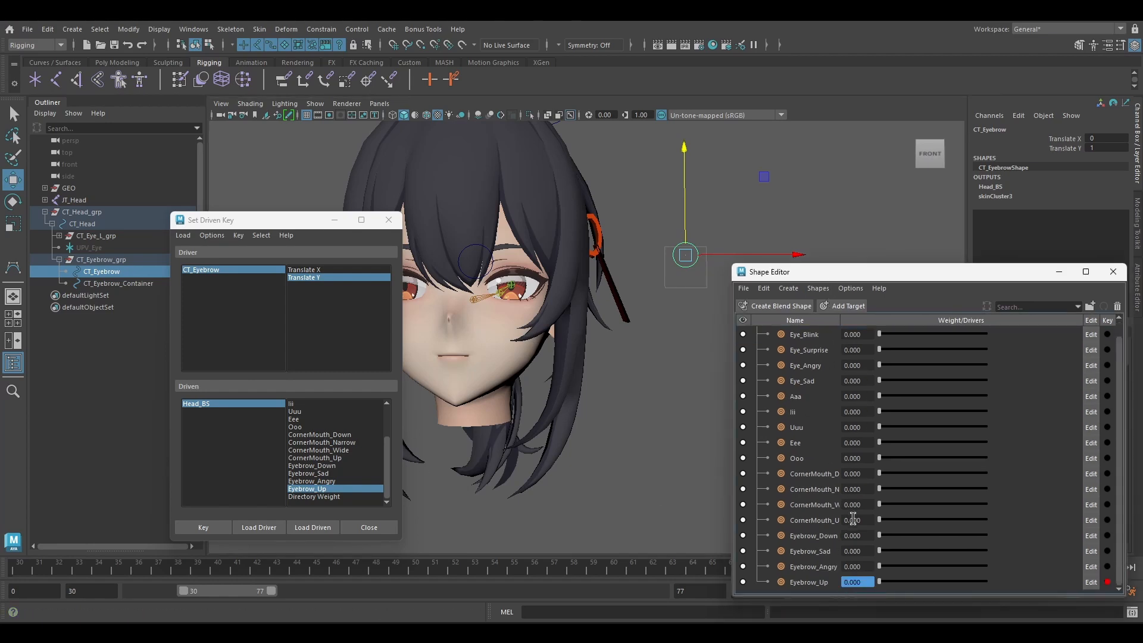
{"action": "left_click_drag", "start_coordinate": [880, 581], "coordinate": [986, 580]}
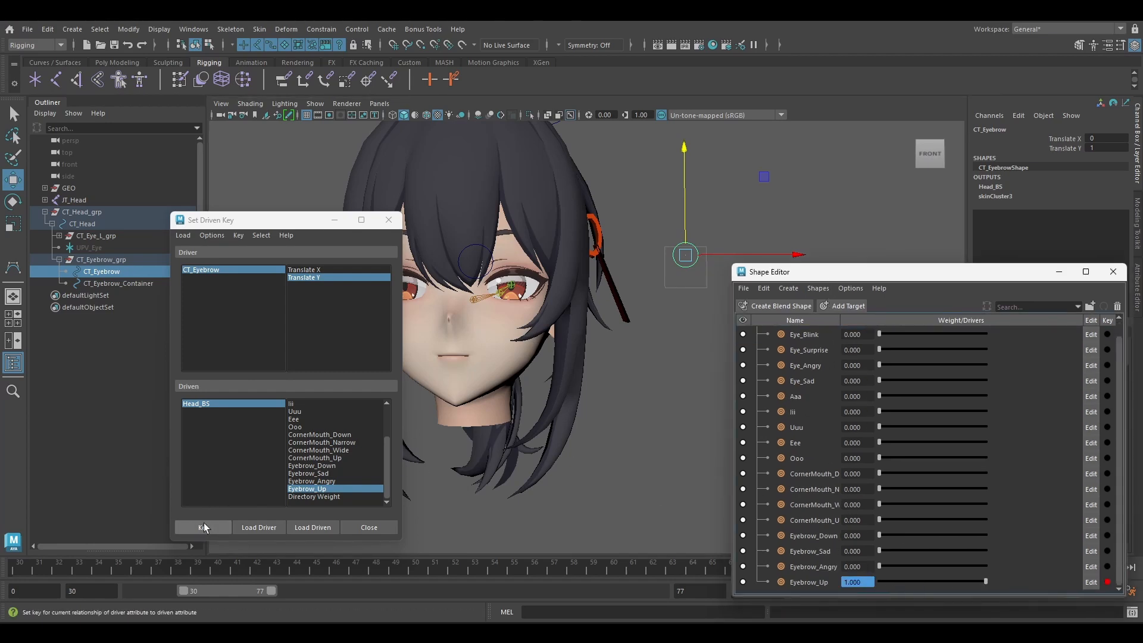
{"action": "left_click", "coordinate": [203, 527]}
Key Eyebrow_Down at weight 0 for Translate Y 0 and at weight 1 for Translate Y -1, and return CT_Eyebrow to neutral.
{"action": "mouse_move", "coordinate": [689, 208]}
{"action": "left_mouse_down"}
{"action": "mouse_move", "coordinate": [685, 238]}
{"action": "mouse_move", "coordinate": [683, 190]}
{"action": "left_mouse_up"}
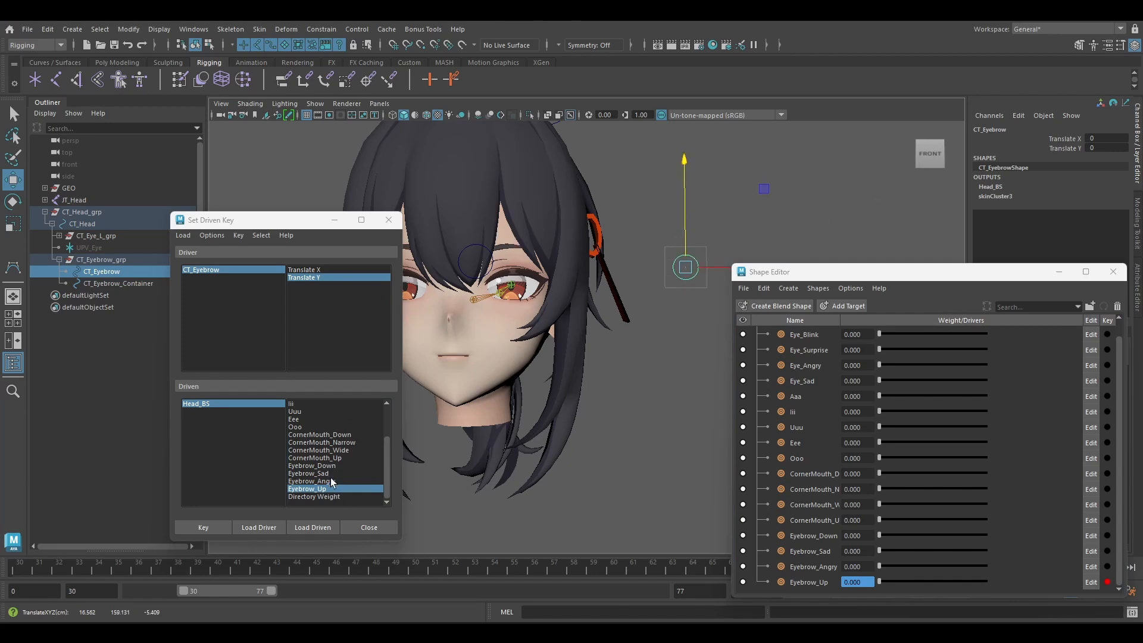
{"action": "left_click", "coordinate": [316, 465]}
{"action": "left_click", "coordinate": [203, 527]}
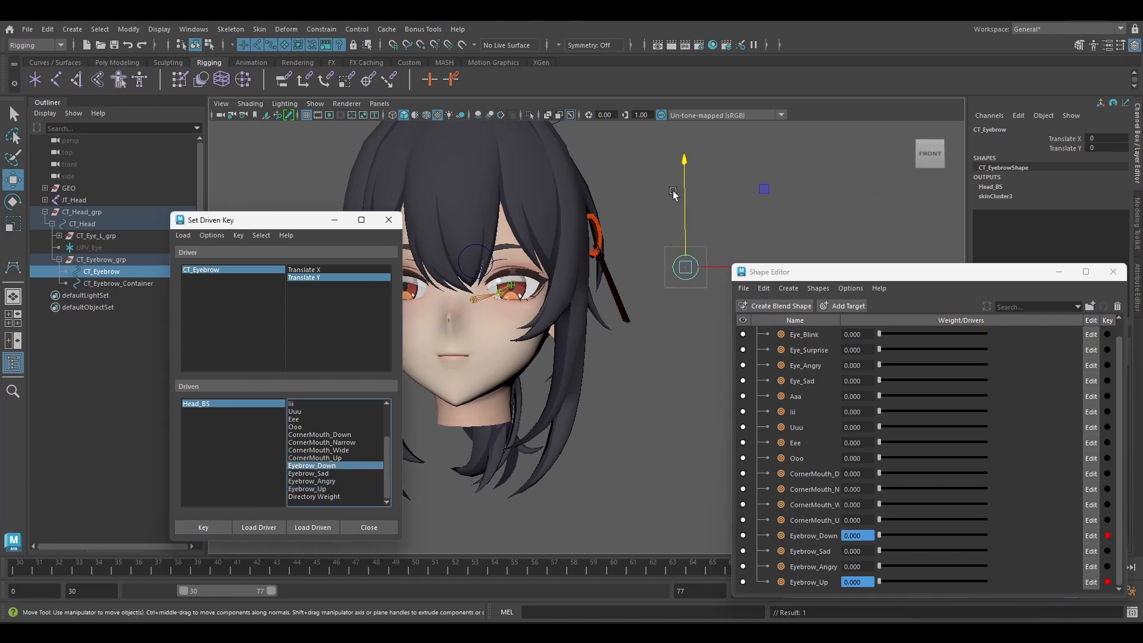
{"action": "left_click_drag", "start_coordinate": [684, 188], "coordinate": [685, 200]}
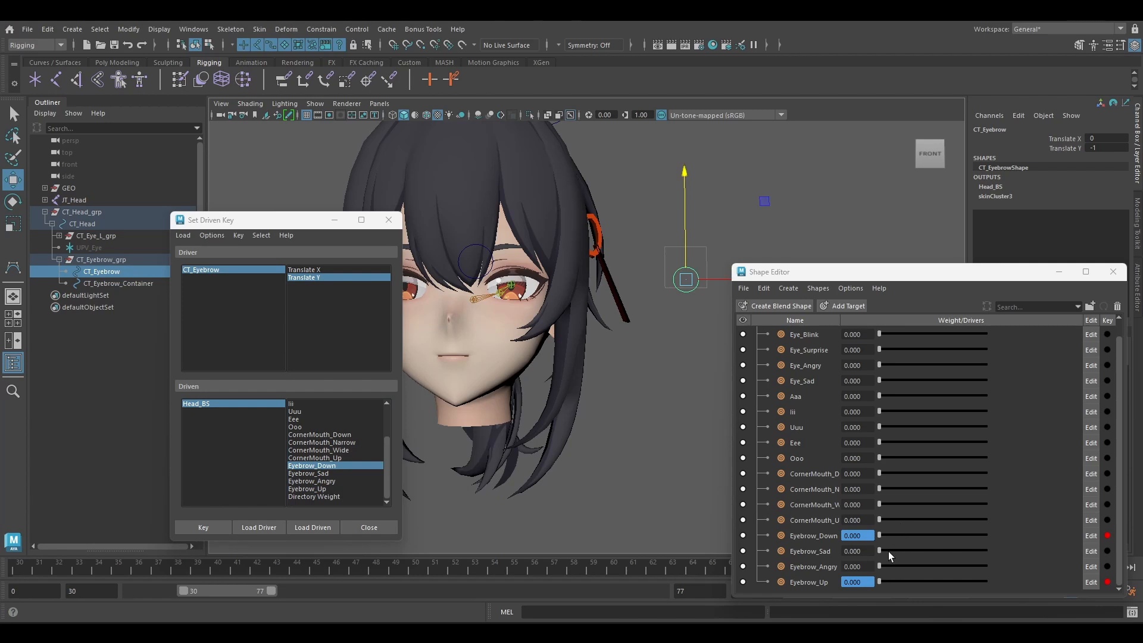
{"action": "left_click_drag", "start_coordinate": [879, 535], "coordinate": [982, 536]}
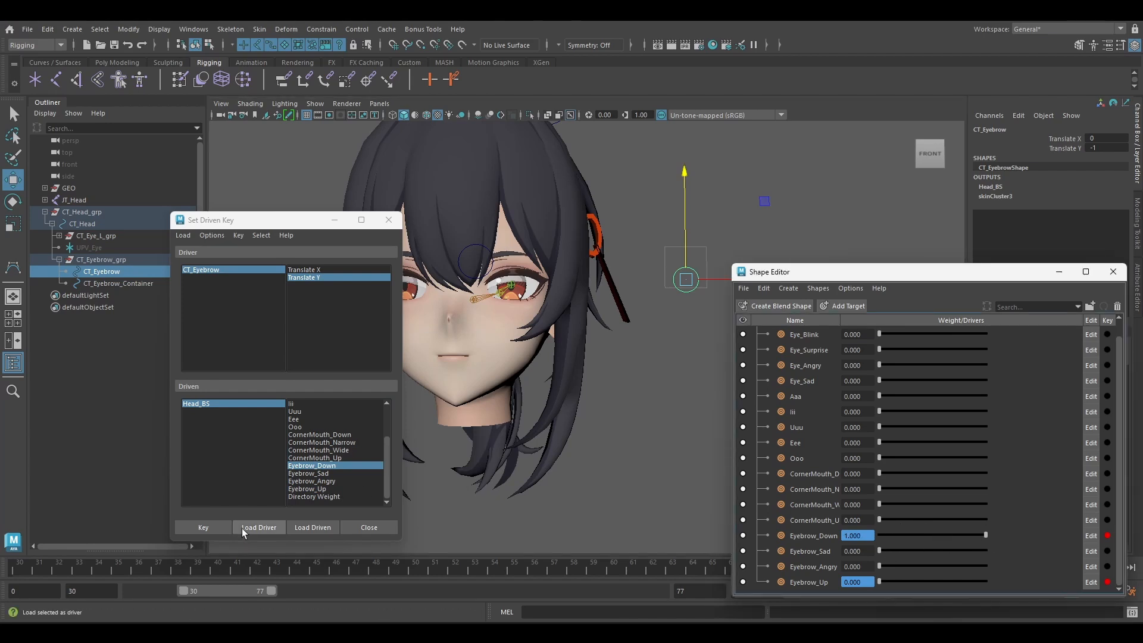
{"action": "key", "text": "ctrl+z"}
{"action": "key", "text": "ctrl+z"}
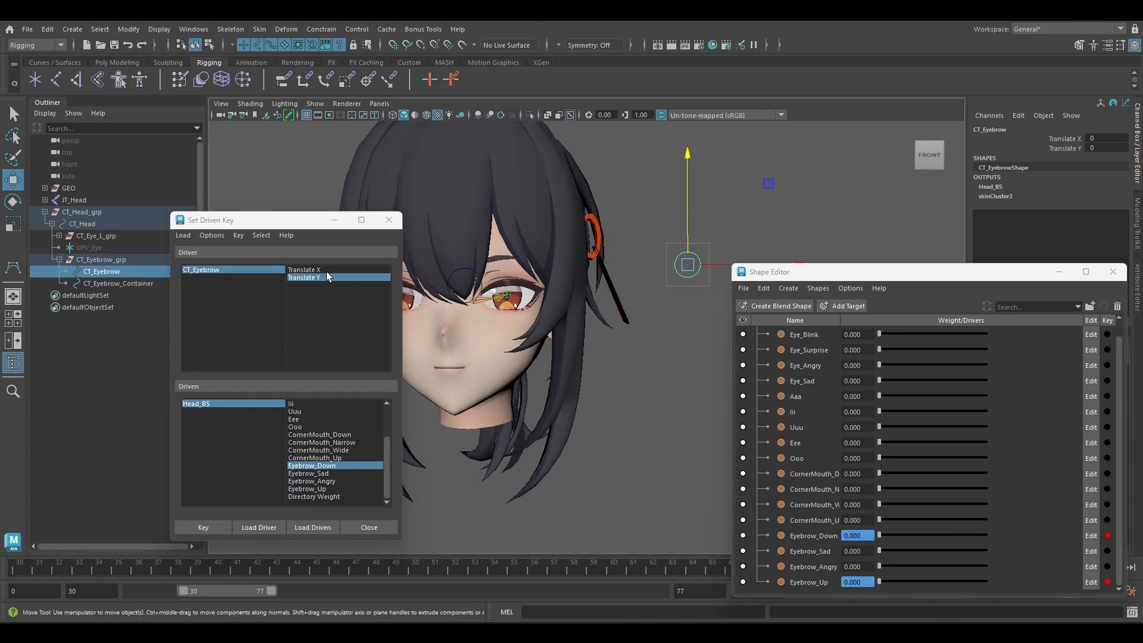
Key Eyebrow_Sad against CT_Eyebrow's Translate X, with weight 0 at X 0 and weight 1 at X 1.
{"action": "left_click", "coordinate": [324, 271]}
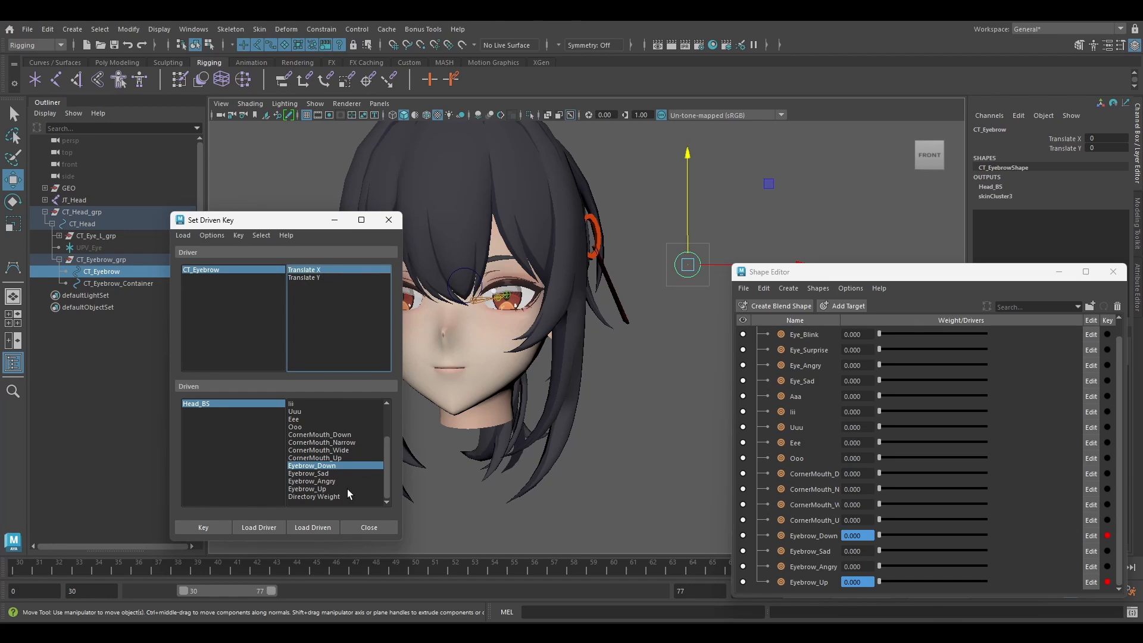
{"action": "left_click", "coordinate": [341, 472]}
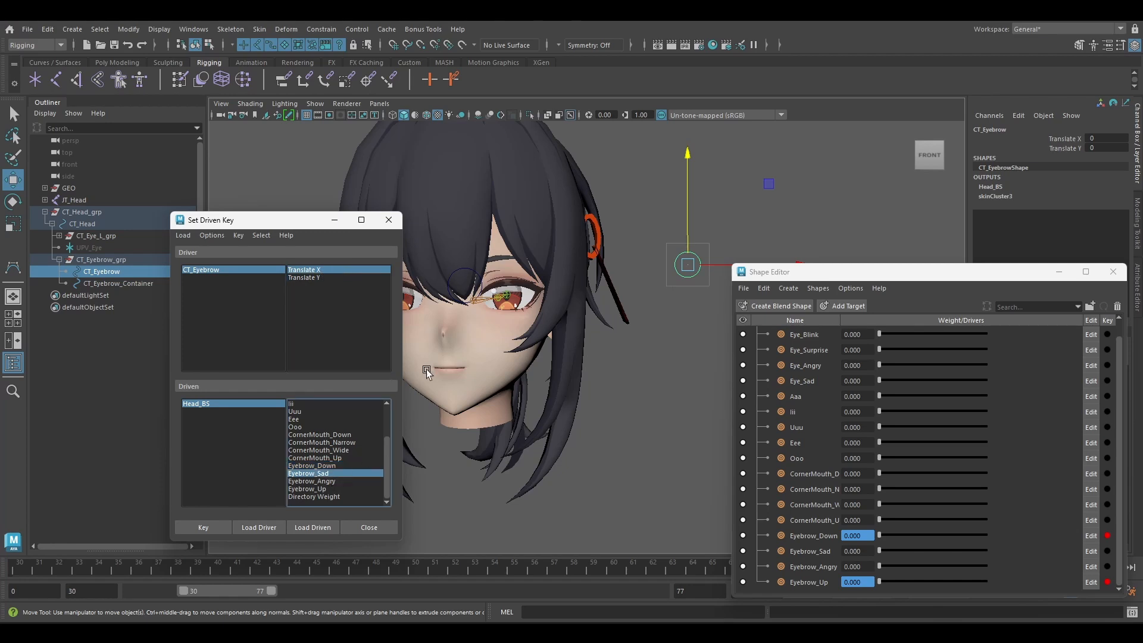
{"action": "left_click", "coordinate": [204, 526]}
{"action": "left_click_drag", "start_coordinate": [717, 264], "coordinate": [772, 277]}
{"action": "left_click_drag", "start_coordinate": [883, 551], "coordinate": [1033, 538]}
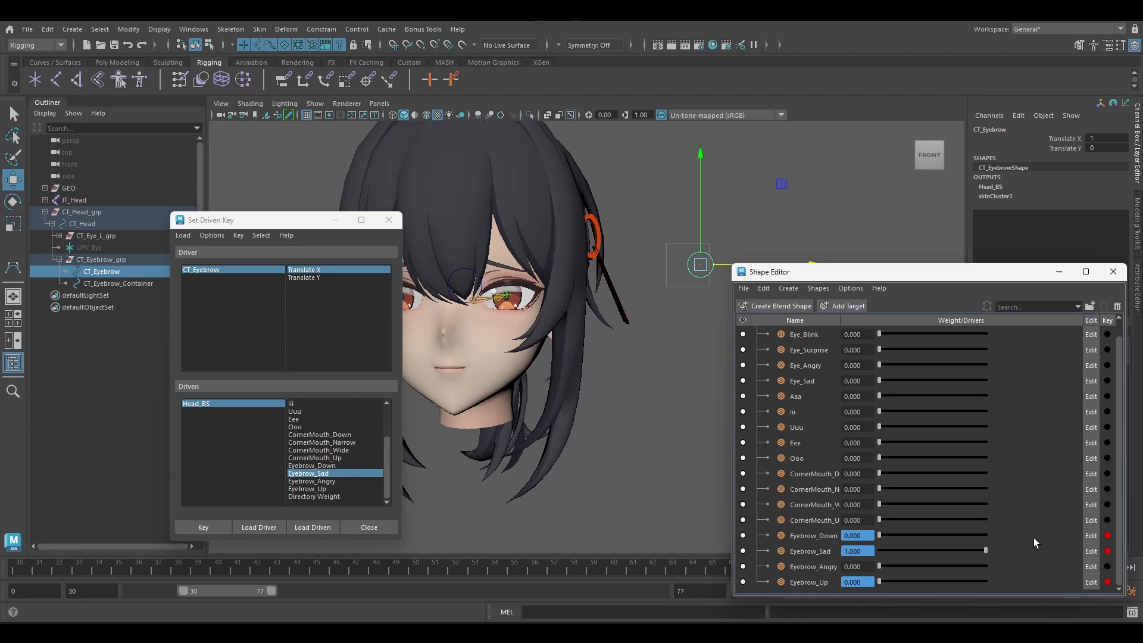
{"action": "left_click", "coordinate": [205, 528]}
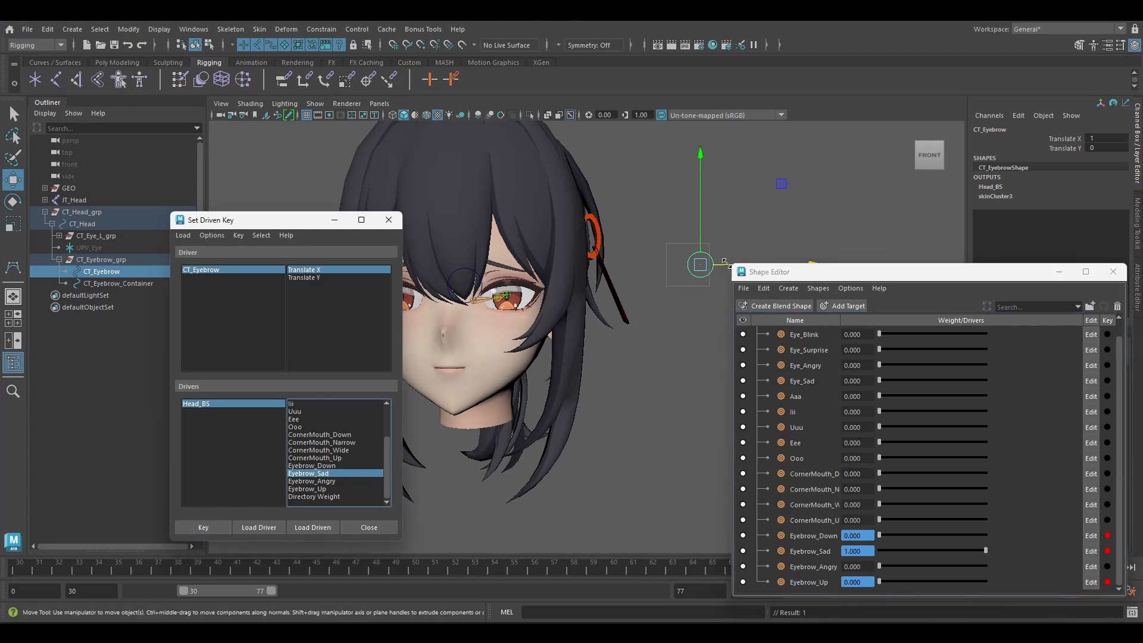
Key Eyebrow_Angry against CT_Eyebrow's Translate X, with weight 0 at X 0 and weight 1 at X -1.
{"action": "left_click_drag", "start_coordinate": [721, 264], "coordinate": [712, 269]}
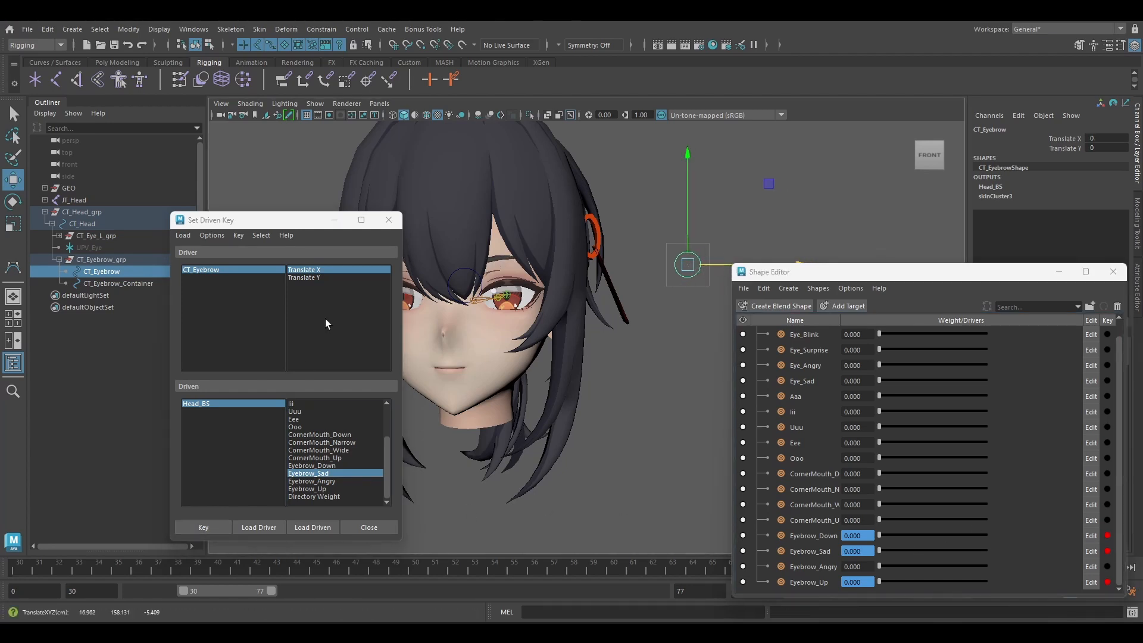
{"action": "left_click", "coordinate": [335, 489]}
{"action": "left_click", "coordinate": [312, 480]}
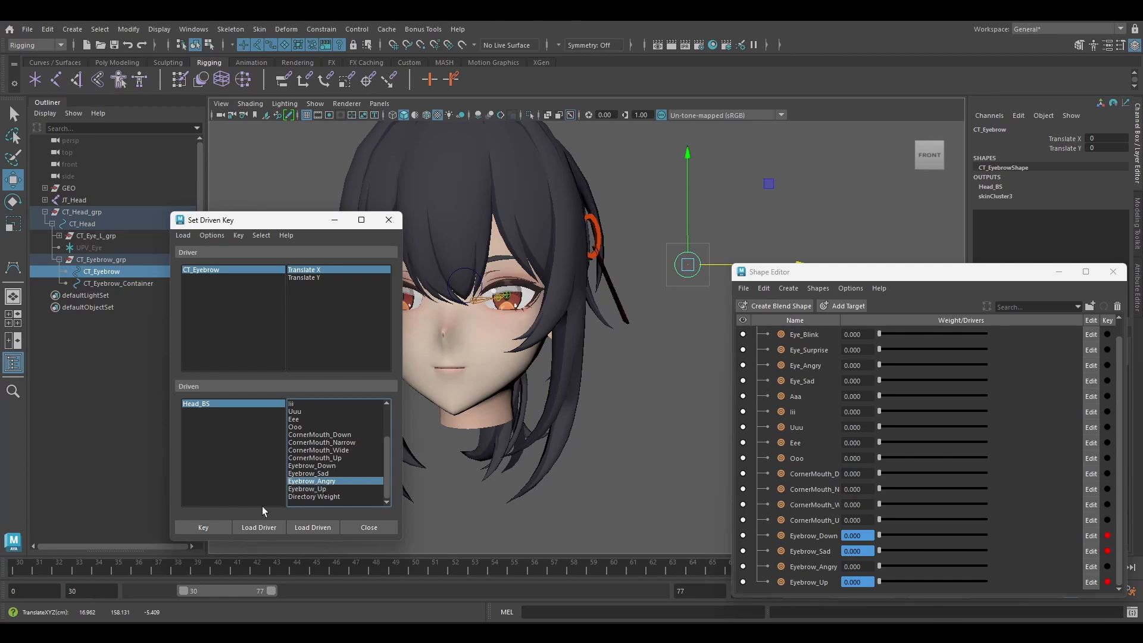
{"action": "left_click", "coordinate": [203, 527]}
{"action": "left_click_drag", "start_coordinate": [716, 266], "coordinate": [688, 269]}
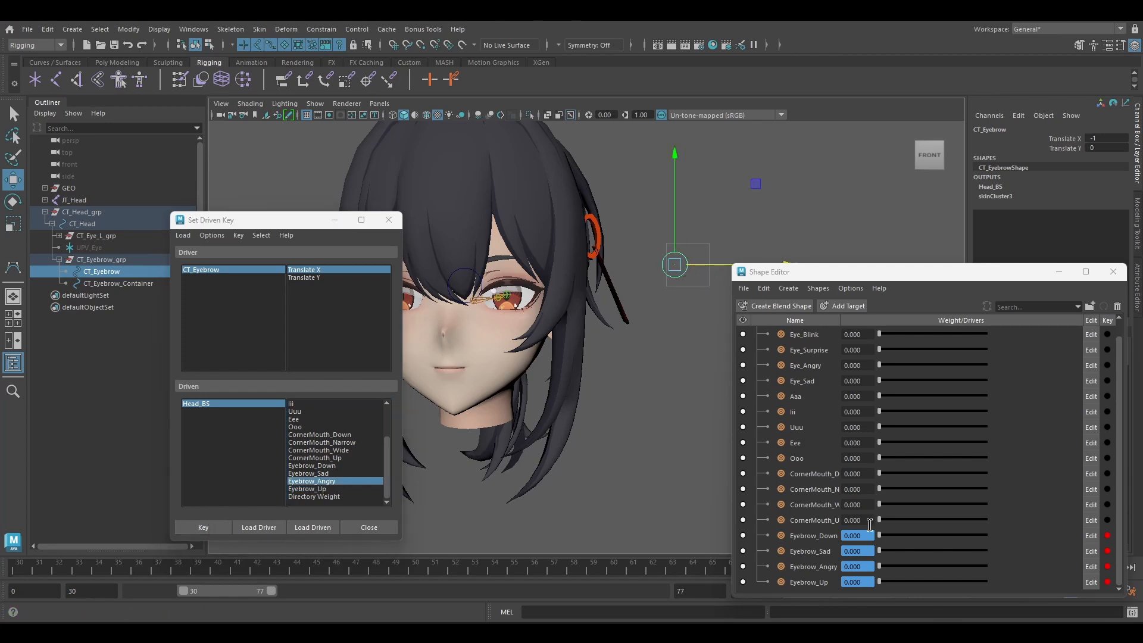
{"action": "left_click_drag", "start_coordinate": [887, 569], "coordinate": [1005, 562]}
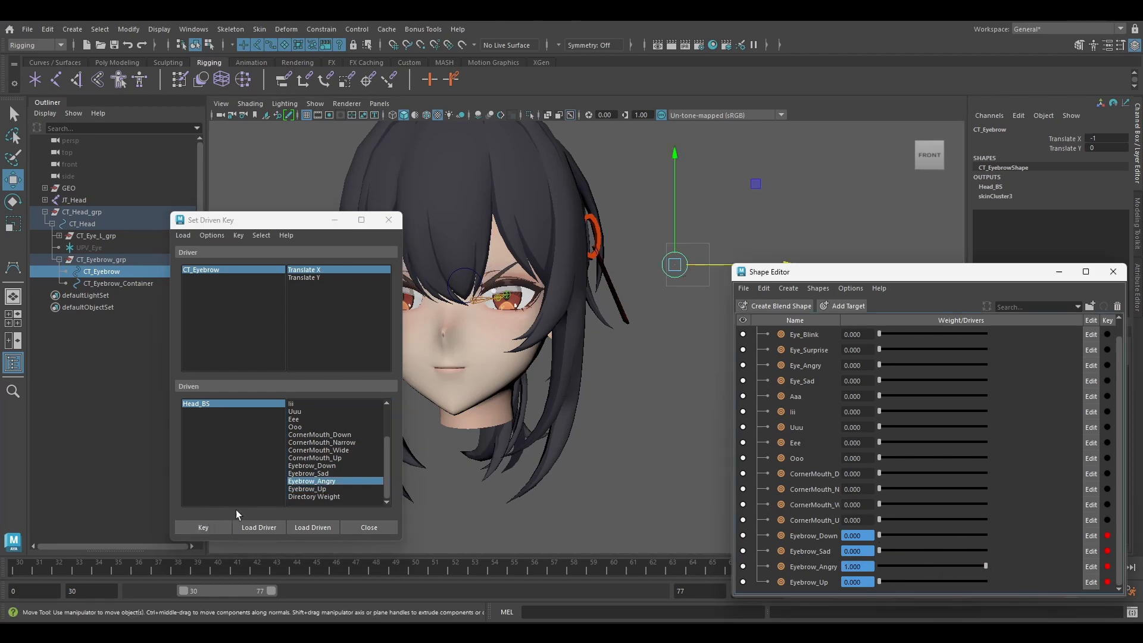
{"action": "left_click", "coordinate": [203, 527]}
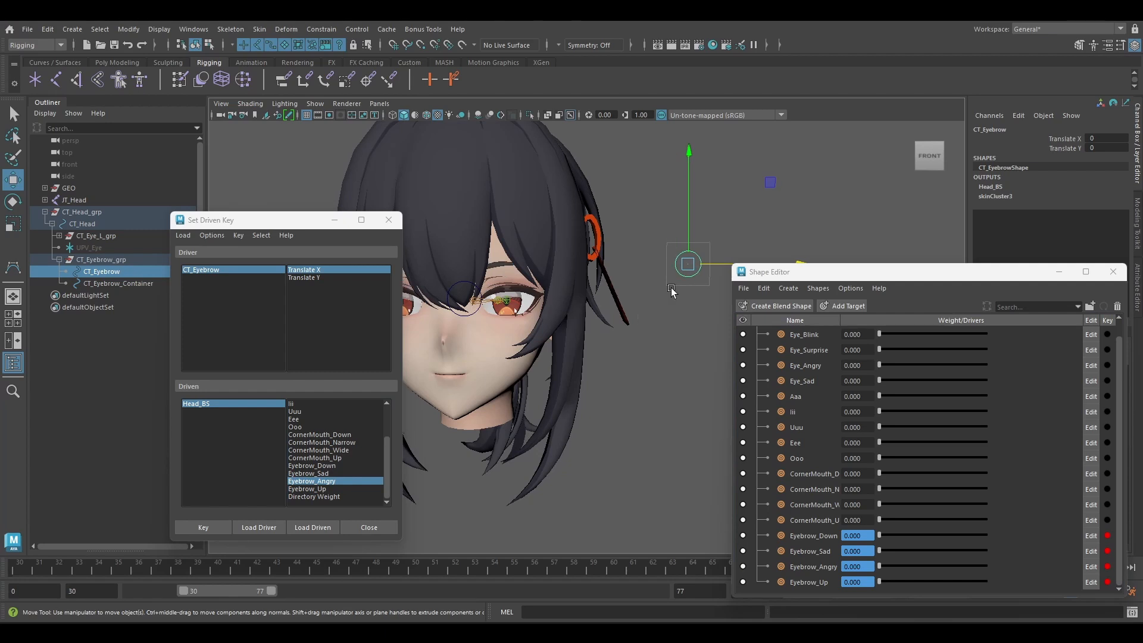
Test the eyebrow shapes by moving CT_Eyebrow freely inside its container, and return it to neutral.
{"action": "mouse_move", "coordinate": [756, 184]}
{"action": "left_mouse_down"}
{"action": "mouse_move", "coordinate": [747, 189]}
{"action": "mouse_move", "coordinate": [775, 185]}
{"action": "mouse_move", "coordinate": [756, 187]}
{"action": "mouse_move", "coordinate": [766, 185]}
{"action": "mouse_move", "coordinate": [754, 173]}
{"action": "left_mouse_up"}
{"action": "key", "text": "ctrl+z"}
{"action": "middle_click_drag", "start_coordinate": [615, 266], "coordinate": [634, 263], "text": "alt"}
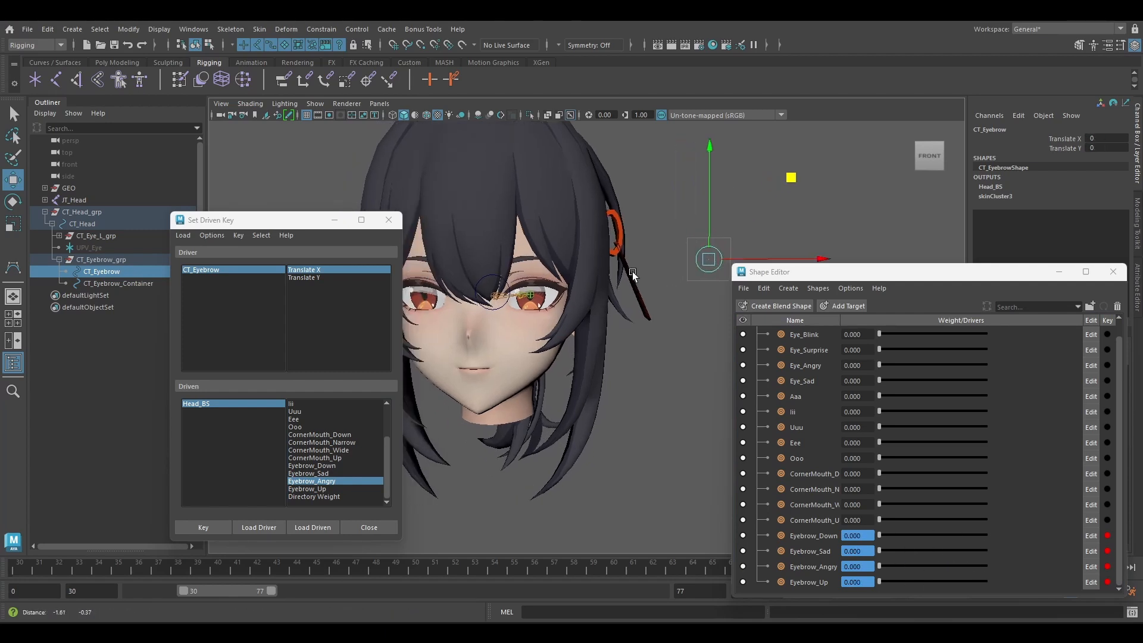
Duplicate CT_Eyebrow_grp and move the copy below the original, to a Translate Y of about -1.229.
{"action": "left_click", "coordinate": [112, 259]}
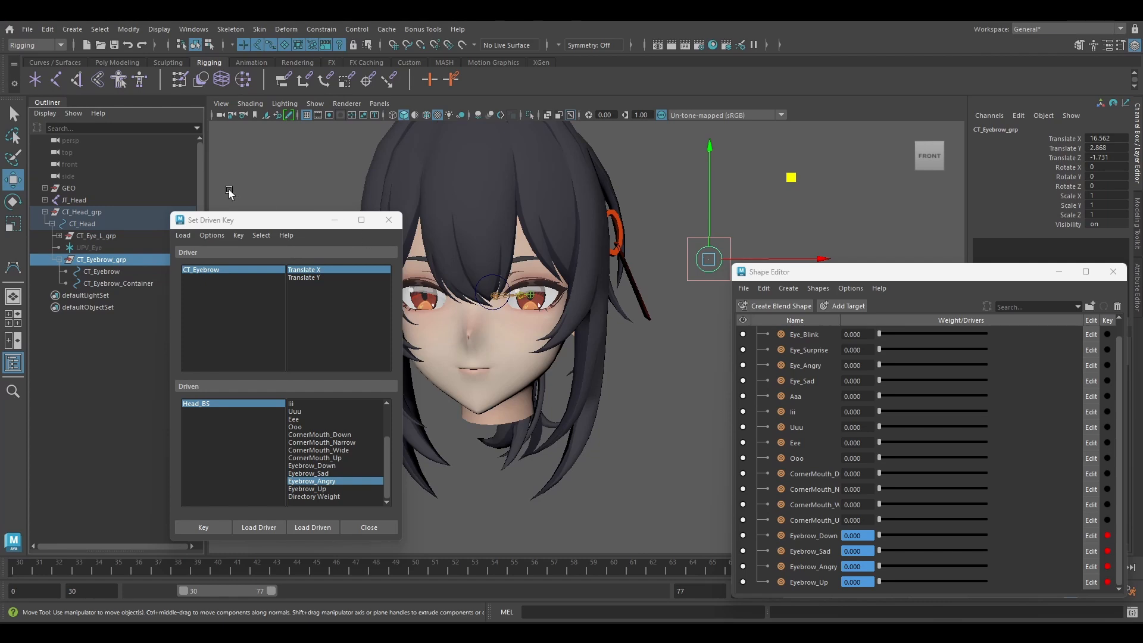
{"action": "key", "text": "ctrl+d"}
{"action": "middle_click_drag", "start_coordinate": [640, 259], "coordinate": [584, 215], "text": "alt"}
{"action": "left_click_drag", "start_coordinate": [658, 159], "coordinate": [660, 214]}
Rename the duplicated group, its control and its container as CT_Eyelid_grp, CT_Eyelid and CT_Eyelid_Container.
{"action": "left_click", "coordinate": [60, 296]}
{"action": "double_click", "coordinate": [139, 296]}
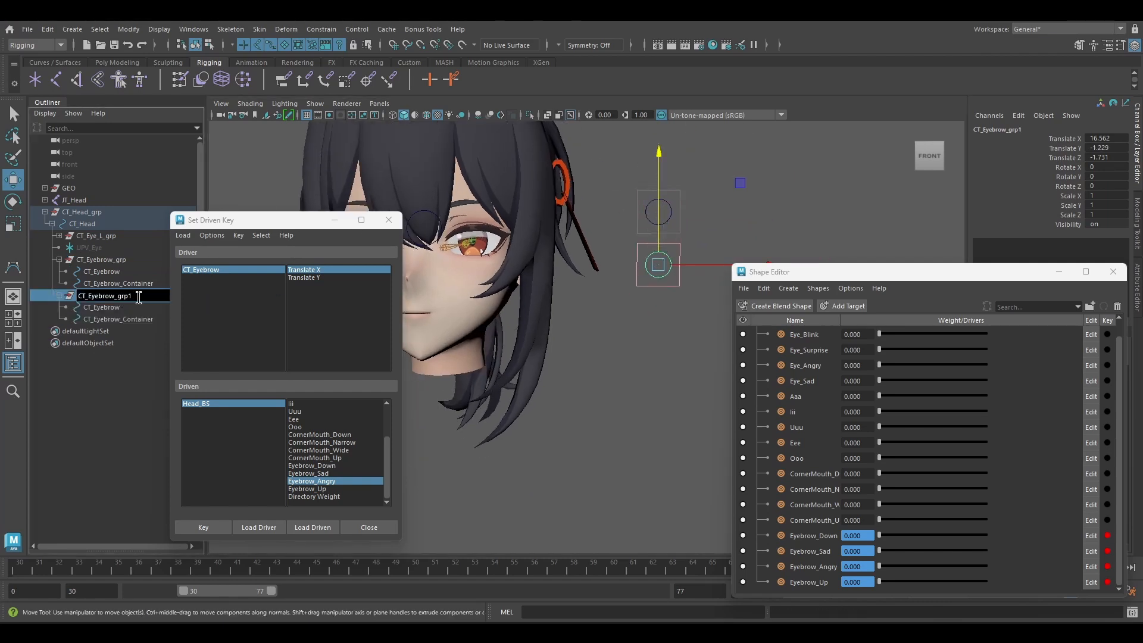
{"action": "left_click_drag", "start_coordinate": [108, 296], "coordinate": [84, 319]}
{"action": "key", "text": "ctrl+c"}
{"action": "double_click", "coordinate": [123, 320]}
{"action": "key", "text": "ctrl+v"}
{"action": "left_click", "coordinate": [121, 311]}
{"action": "double_click", "coordinate": [121, 311]}
{"action": "key", "text": "ctrl+v"}
{"action": "key", "text": "Return"}
Load CT_Eyelid as the driver and key Eye_Surprise at weight 0 with Translate Y at 0.
{"action": "left_click", "coordinate": [259, 527]}
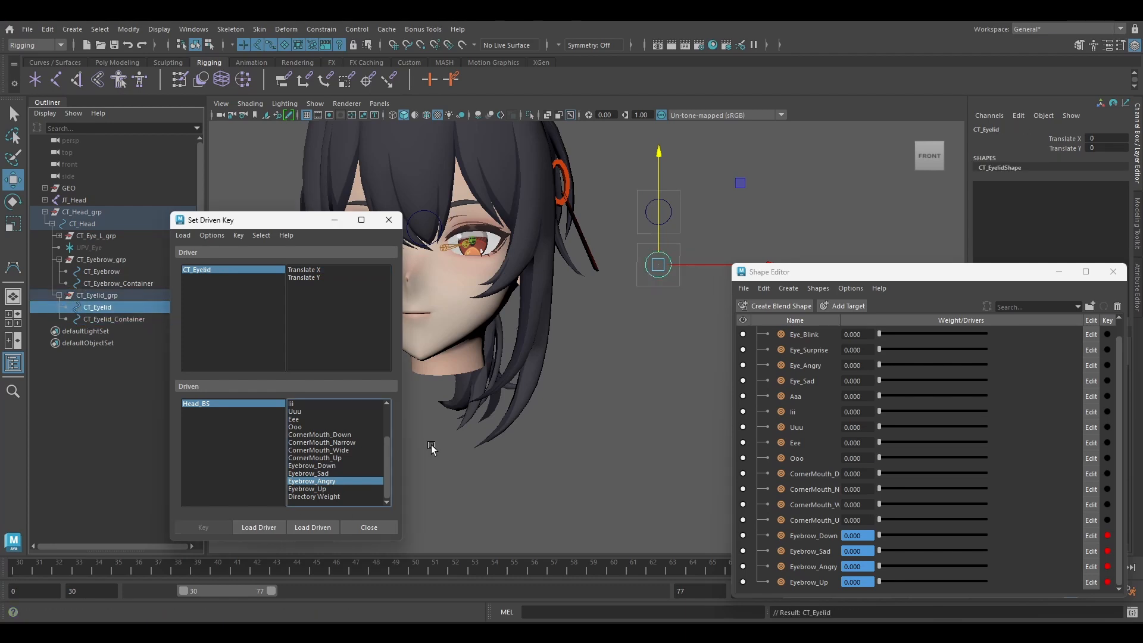
{"action": "middle_click_drag", "start_coordinate": [433, 449], "coordinate": [463, 412], "text": "alt"}
{"action": "scroll", "coordinate": [844, 351], "scroll_direction": "up", "scroll_amount": 1}
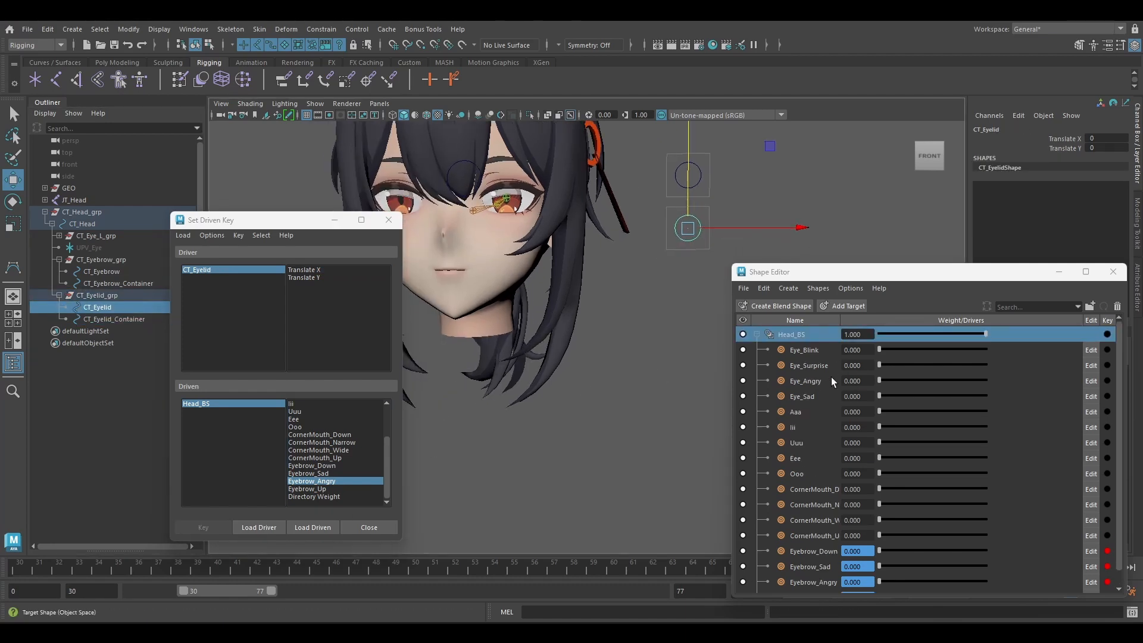
{"action": "middle_click_drag", "start_coordinate": [576, 404], "coordinate": [559, 415], "text": "alt"}
{"action": "left_click", "coordinate": [314, 277]}
{"action": "scroll", "coordinate": [371, 449], "scroll_direction": "up", "scroll_amount": 3}
{"action": "left_click", "coordinate": [307, 419]}
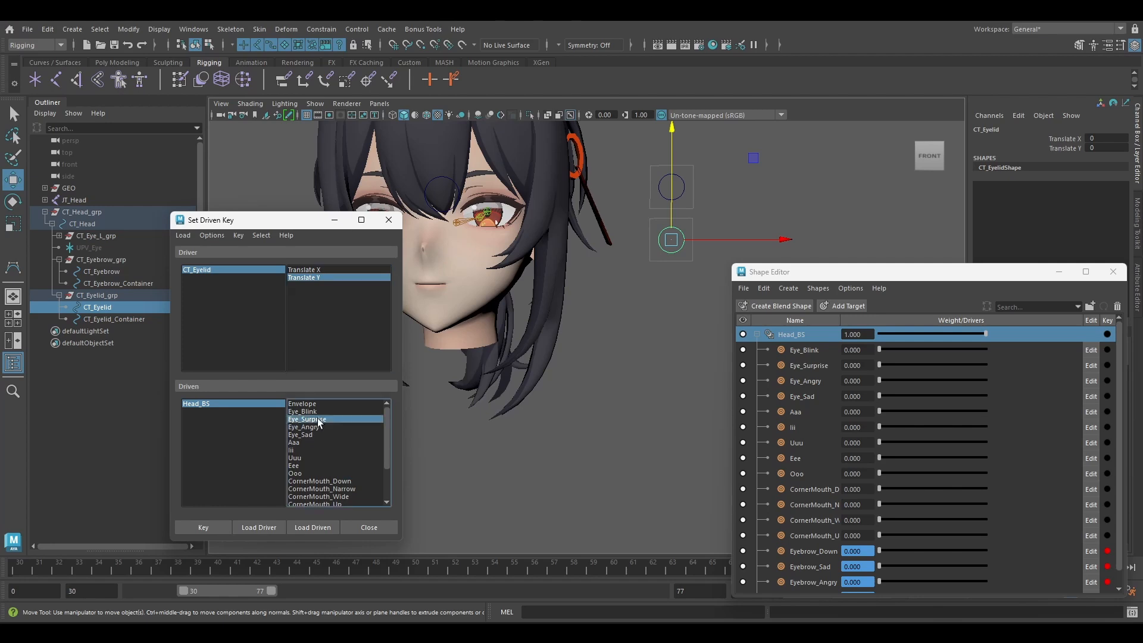
{"action": "left_click", "coordinate": [203, 527]}
Raise CT_Eyelid to Translate Y 1, set Eye_Surprise's weight to 1 and key the relationship.
{"action": "left_click_drag", "start_coordinate": [671, 238], "coordinate": [682, 177]}
{"action": "left_click_drag", "start_coordinate": [879, 365], "coordinate": [987, 366]}
{"action": "left_click", "coordinate": [203, 528]}
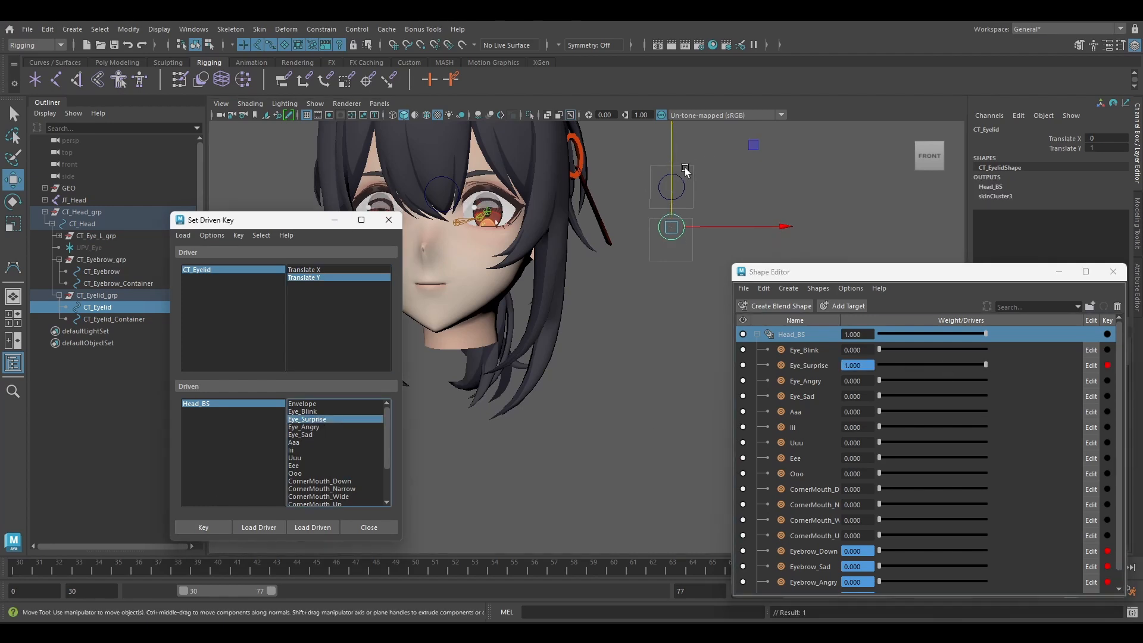
Key Eye_Blink against CT_Eyelid's Translate Y, with weight 0 at Y 0 and weight 1 at Y -1.
{"action": "left_click_drag", "start_coordinate": [673, 174], "coordinate": [671, 255]}
{"action": "left_click", "coordinate": [303, 411]}
{"action": "left_click", "coordinate": [203, 527]}
{"action": "left_click_drag", "start_coordinate": [879, 349], "coordinate": [1003, 345]}
{"action": "left_click", "coordinate": [203, 527]}
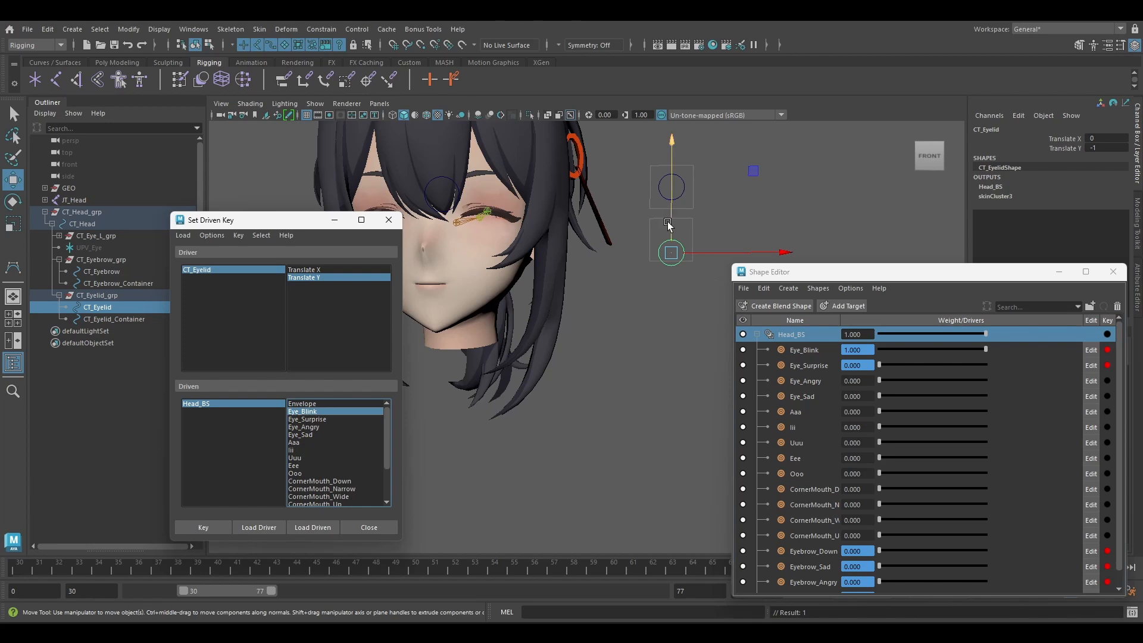
Key Eye_Sad against CT_Eyelid's Translate X, with weight 0 at X 0 and weight 1 at X 1.
{"action": "left_click_drag", "start_coordinate": [668, 225], "coordinate": [668, 213]}
{"action": "left_click", "coordinate": [326, 270]}
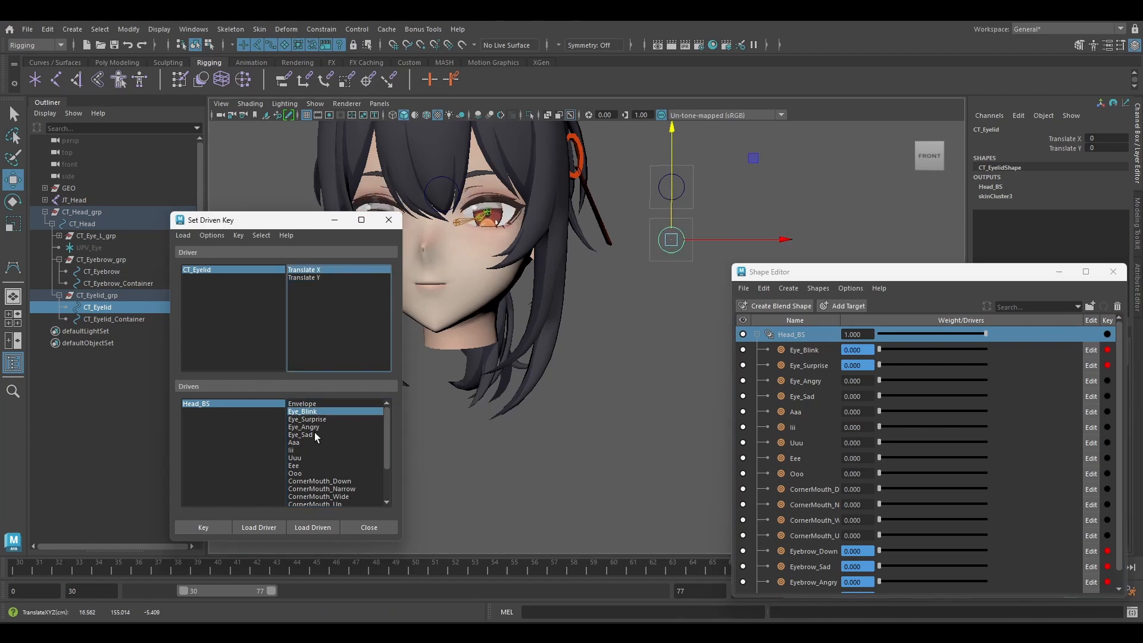
{"action": "left_click", "coordinate": [316, 437]}
{"action": "left_click", "coordinate": [203, 527]}
{"action": "left_click_drag", "start_coordinate": [738, 240], "coordinate": [751, 240]}
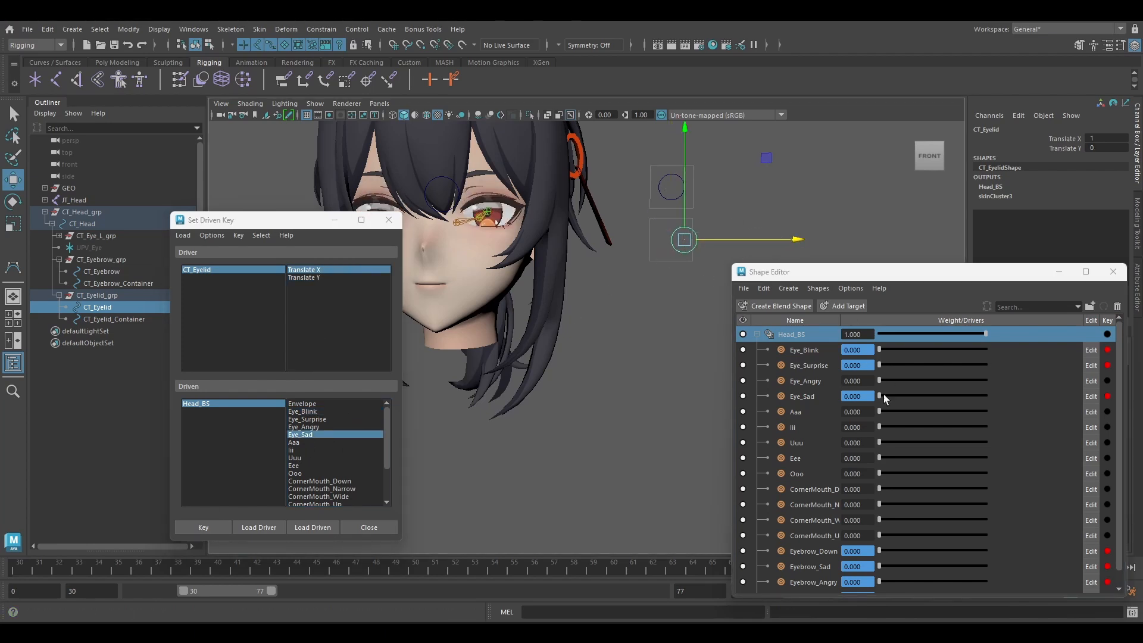
{"action": "left_click_drag", "start_coordinate": [881, 396], "coordinate": [997, 397]}
{"action": "left_click", "coordinate": [196, 527]}
Key Eye_Angry at weight 0 for Translate X 0 and weight 1 for X -1, and return CT_Eyelid to neutral after testing its movement.
{"action": "mouse_move", "coordinate": [684, 254]}
{"action": "left_mouse_down", "text": "alt"}
{"action": "mouse_move", "coordinate": [716, 241]}
{"action": "mouse_move", "coordinate": [671, 241]}
{"action": "left_mouse_up", "text": "alt"}
{"action": "left_click", "coordinate": [310, 427]}
{"action": "left_click", "coordinate": [203, 527]}
{"action": "left_click_drag", "start_coordinate": [879, 379], "coordinate": [996, 381]}
{"action": "left_click", "coordinate": [203, 527]}
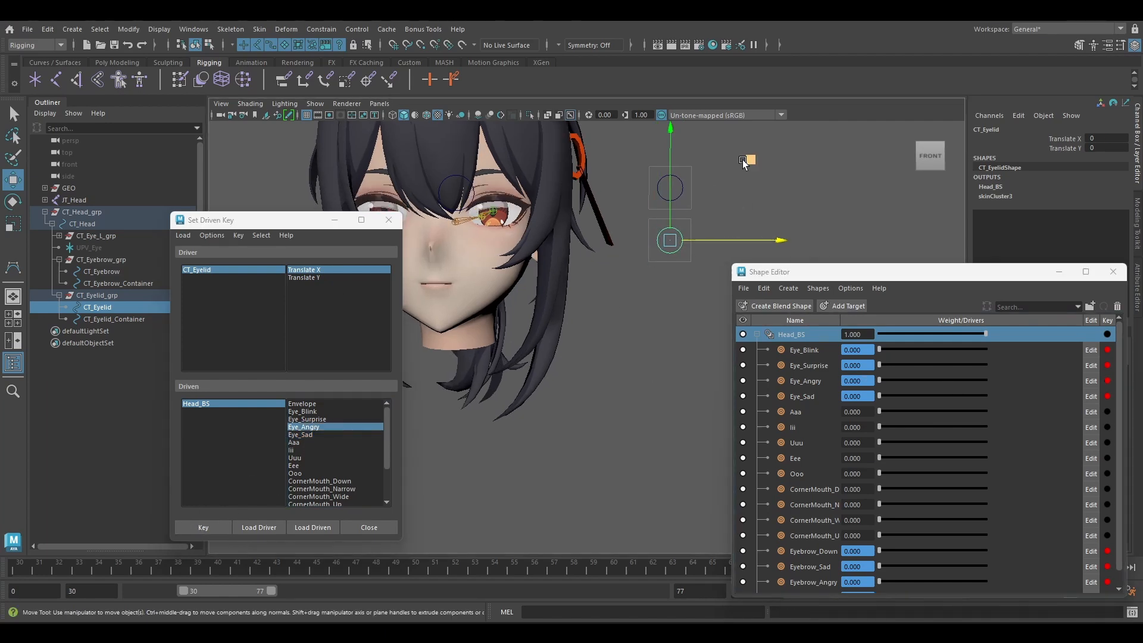
{"action": "left_click_drag", "start_coordinate": [748, 160], "coordinate": [755, 164]}
{"action": "key", "text": "ctrl+z"}
Duplicate CT_Eyelid_grp and move the copy below the original, to a Translate Y of about -5.093.
{"action": "left_click", "coordinate": [131, 297]}
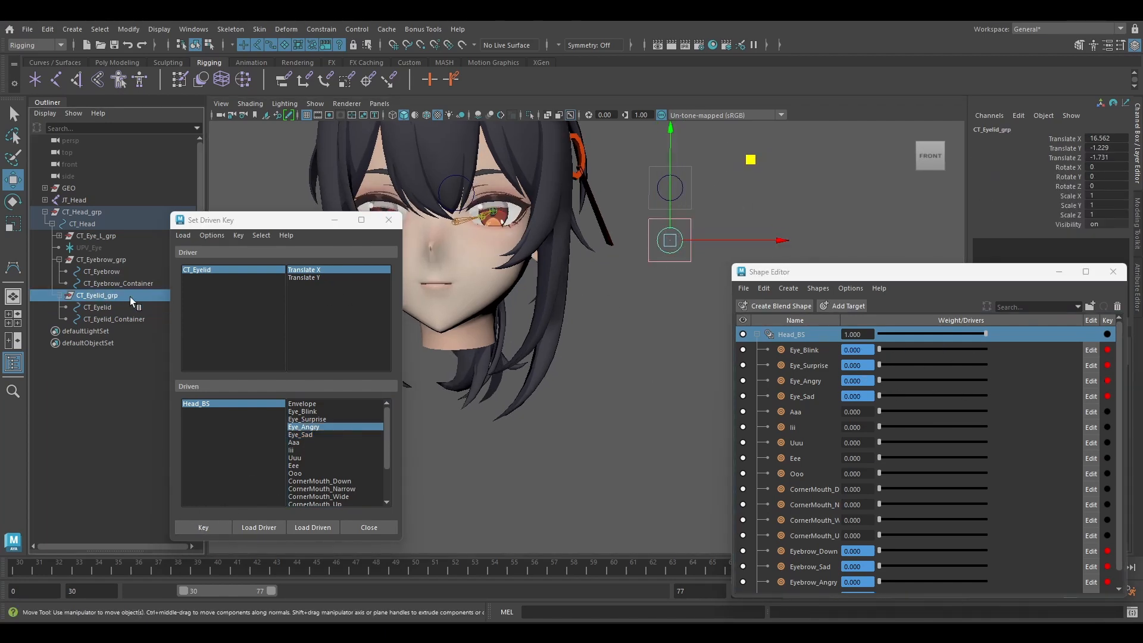
{"action": "key", "text": "ctrl+d"}
{"action": "left_click_drag", "start_coordinate": [671, 204], "coordinate": [670, 253]}
Rename the duplicated eyelid group as CT_CornerMouth_grp and expand it in the hierarchy.
{"action": "double_click", "coordinate": [133, 332]}
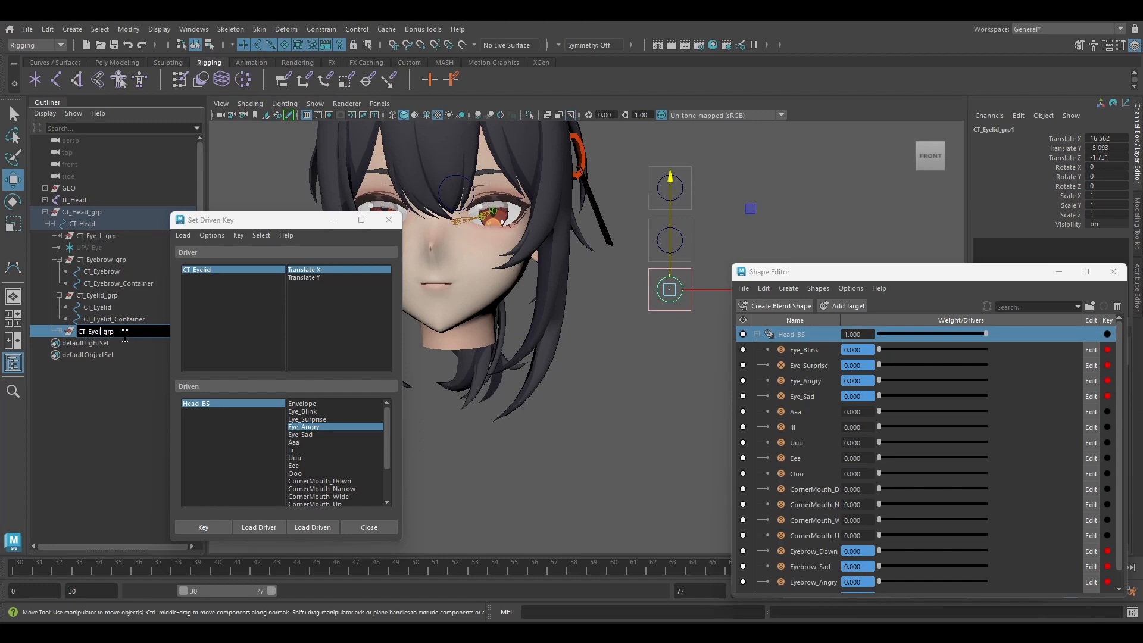
{"action": "type", "text": "CornerMouth"}
{"action": "key", "text": "ctrl+a"}
{"action": "key", "text": "ctrl+c"}
{"action": "left_click", "coordinate": [59, 331]}
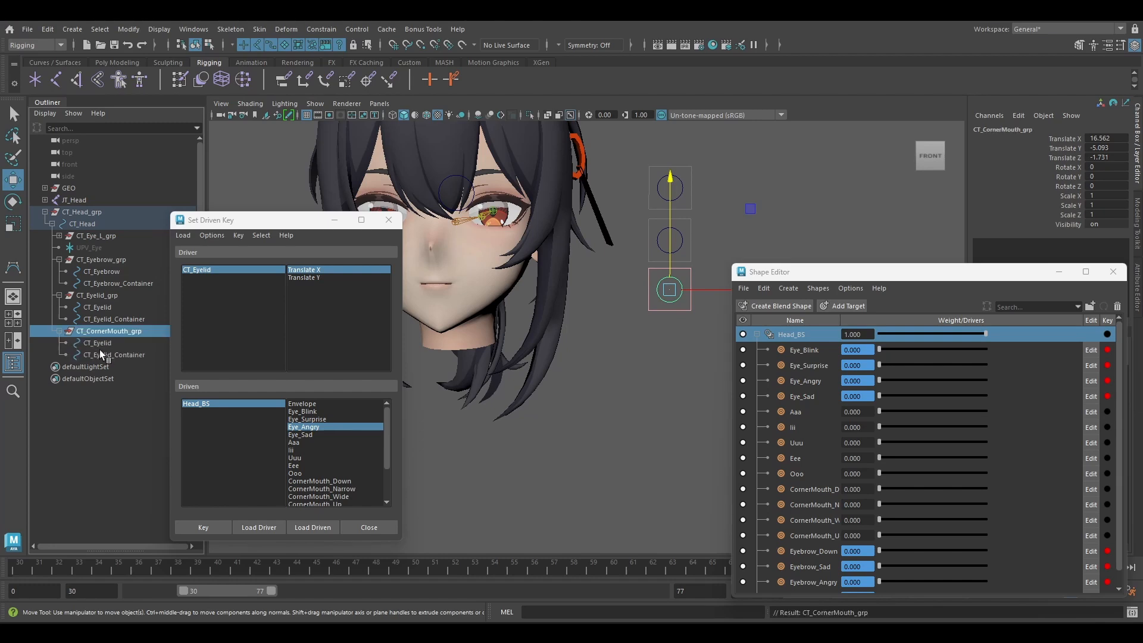
Rename the duplicated control and its container under CT_CornerMouth_grp as CT_CornerMouth and CT_CornerMouth_Container.
{"action": "double_click", "coordinate": [102, 346]}
{"action": "key", "text": "ctrl+a"}
{"action": "key", "text": "ctrl+v"}
{"action": "key", "text": "BackSpace"}
{"action": "key", "text": "BackSpace"}
{"action": "key", "text": "BackSpace"}
{"action": "key", "text": "BackSpace"}
{"action": "key", "text": "ctrl+a"}
{"action": "key", "text": "ctrl+c"}
{"action": "double_click", "coordinate": [104, 355]}
{"action": "left_click_drag", "start_coordinate": [113, 355], "coordinate": [84, 354]}
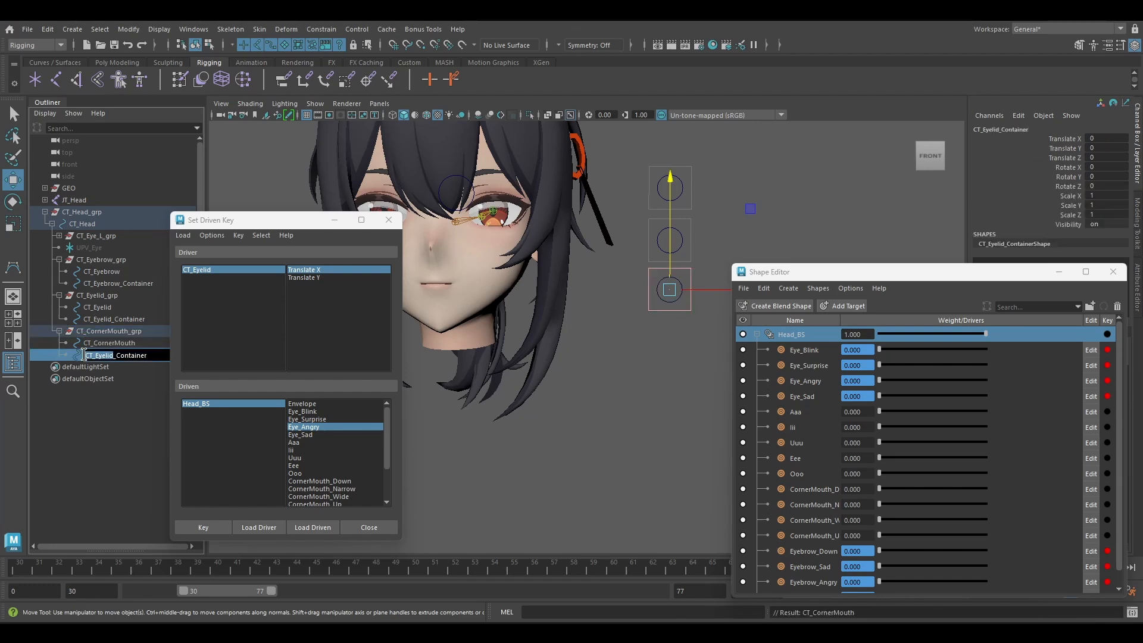
{"action": "key", "text": "ctrl+v"}
Load CT_CornerMouth as the driver and key CornerMouth_Up at weight 0 for Translate Y 0 and weight 1 for Translate Y 1.
{"action": "left_click", "coordinate": [108, 343]}
{"action": "left_click", "coordinate": [310, 277]}
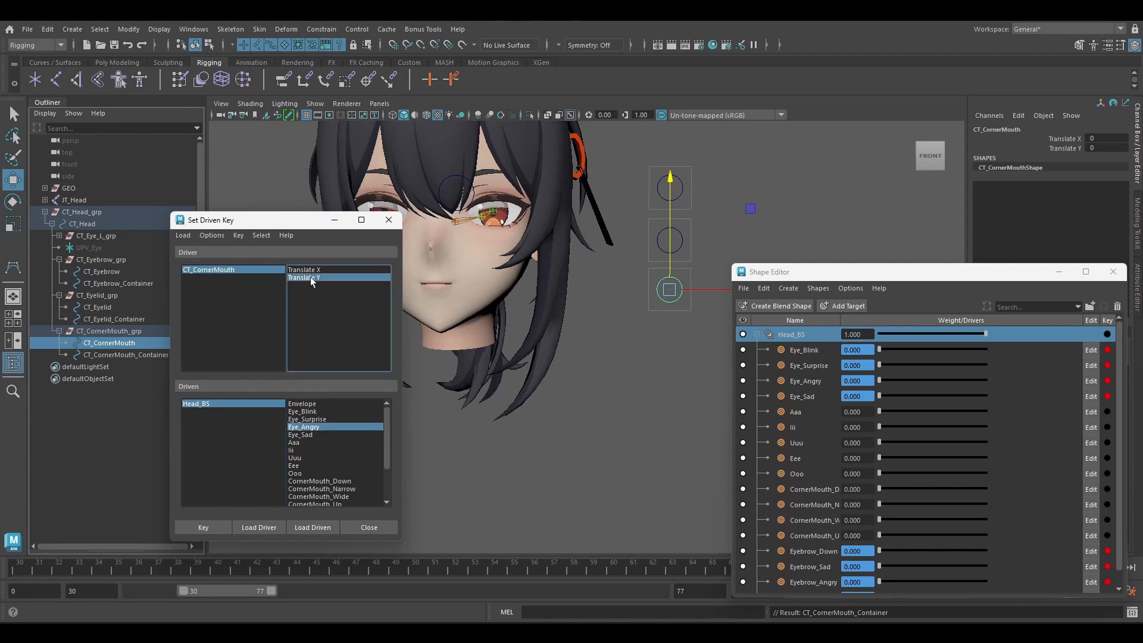
{"action": "scroll", "coordinate": [320, 444], "scroll_direction": "down", "scroll_amount": 1}
{"action": "left_click", "coordinate": [347, 481]}
{"action": "left_click", "coordinate": [203, 528]}
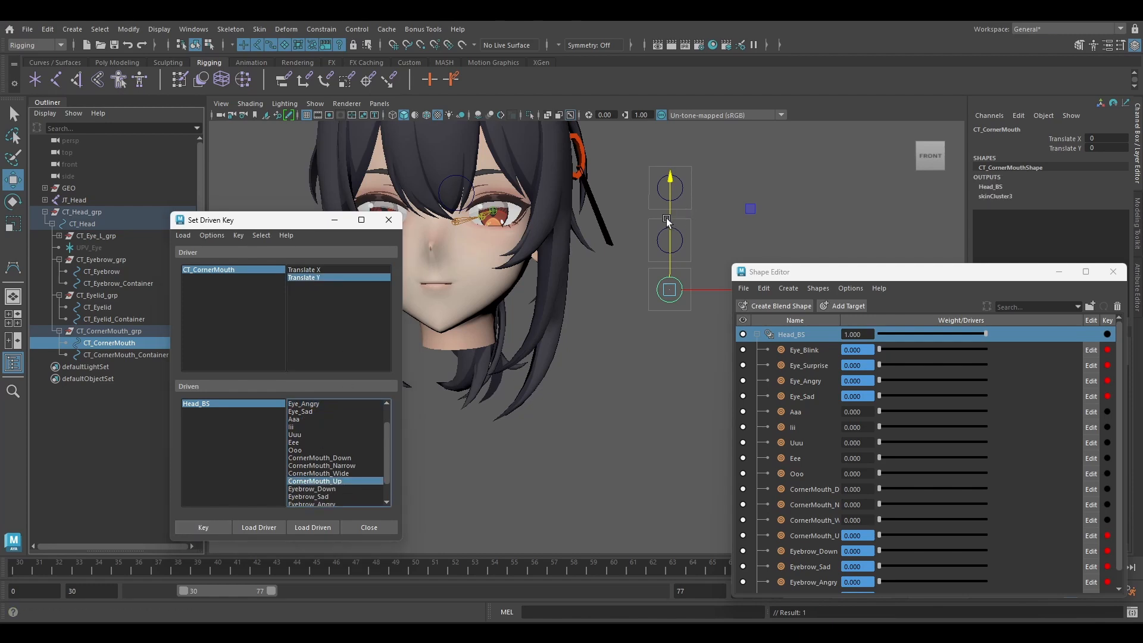
{"action": "left_click_drag", "start_coordinate": [842, 318], "coordinate": [881, 319]}
{"action": "left_click_drag", "start_coordinate": [920, 535], "coordinate": [1029, 535]}
{"action": "left_click", "coordinate": [205, 526]}
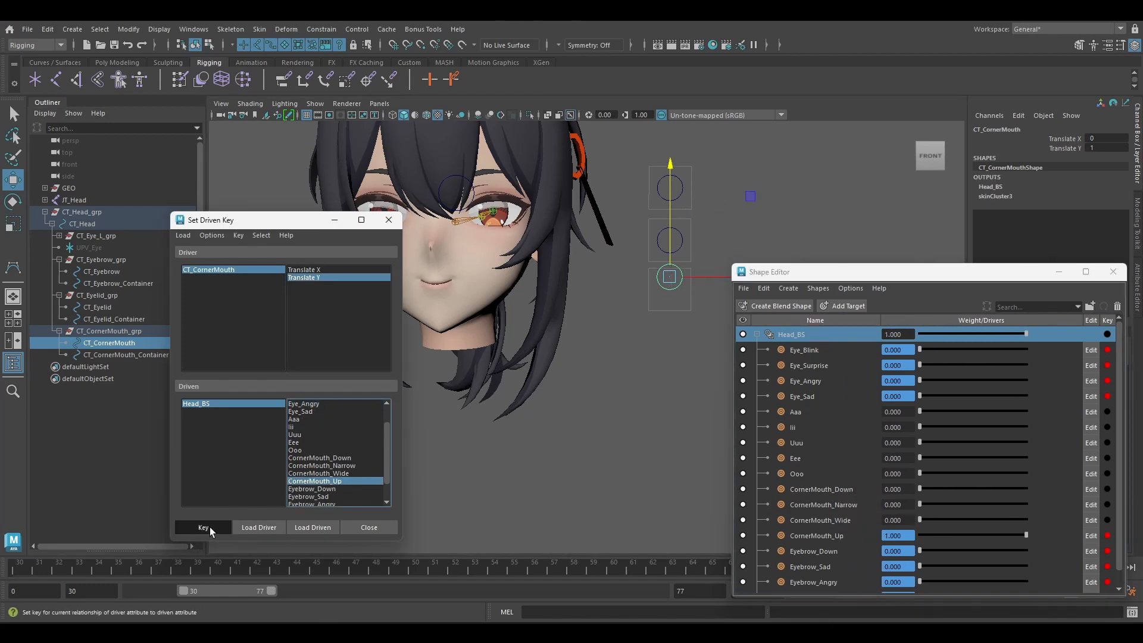
Key CornerMouth_Down against CT_CornerMouth's Translate Y, from weight 0 at neutral to weight 1 at the lower limit, and return the control to neutral.
{"action": "left_click_drag", "start_coordinate": [670, 211], "coordinate": [670, 245]}
{"action": "left_click", "coordinate": [347, 458]}
{"action": "left_click", "coordinate": [203, 528]}
{"action": "left_click_drag", "start_coordinate": [920, 489], "coordinate": [1030, 489]}
{"action": "left_click", "coordinate": [202, 529]}
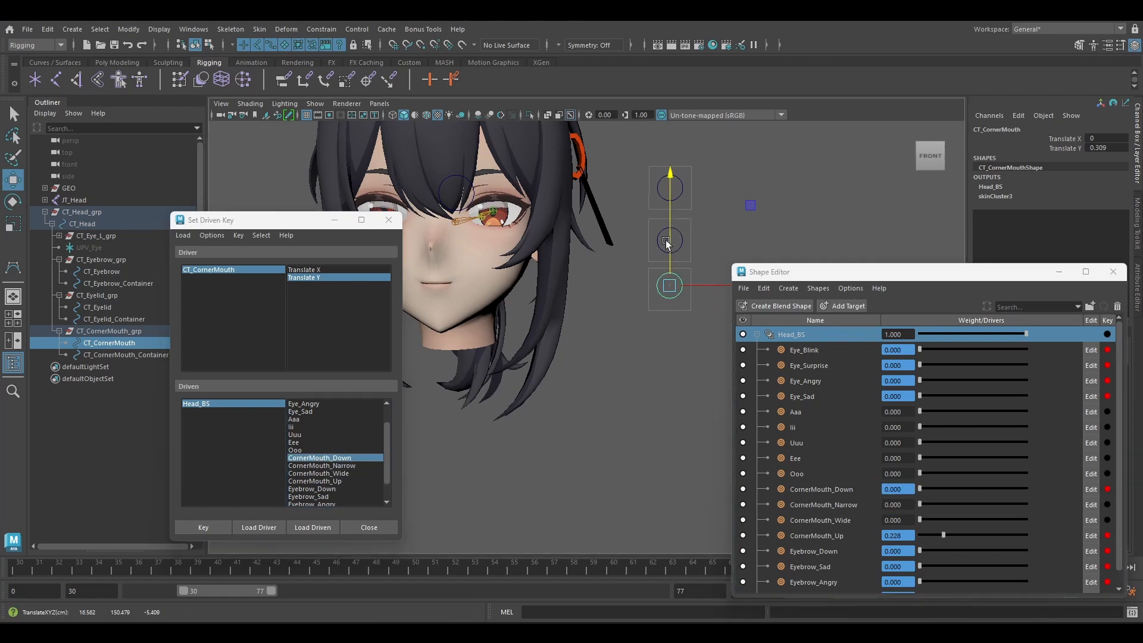
{"action": "left_click_drag", "start_coordinate": [670, 256], "coordinate": [670, 244]}
Key CornerMouth_Wide against CT_CornerMouth's Translate X, with weight 0 at neutral and weight 1 at the positive limit, and test the control.
{"action": "left_click", "coordinate": [304, 270]}
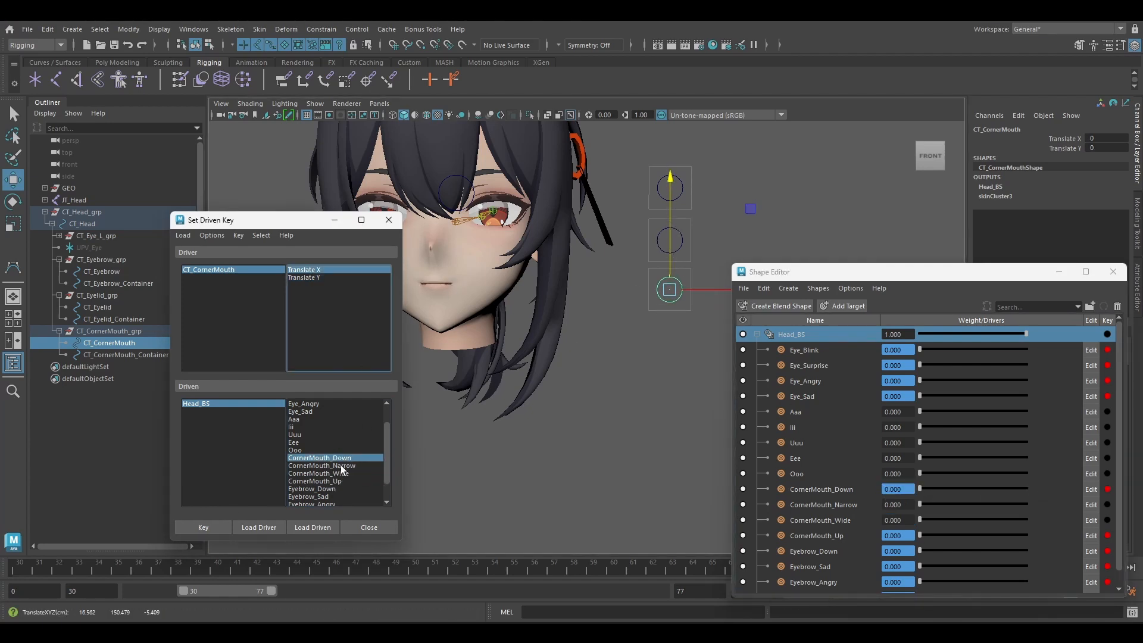
{"action": "left_click", "coordinate": [342, 473]}
{"action": "left_click", "coordinate": [201, 527]}
{"action": "left_click", "coordinate": [921, 519]}
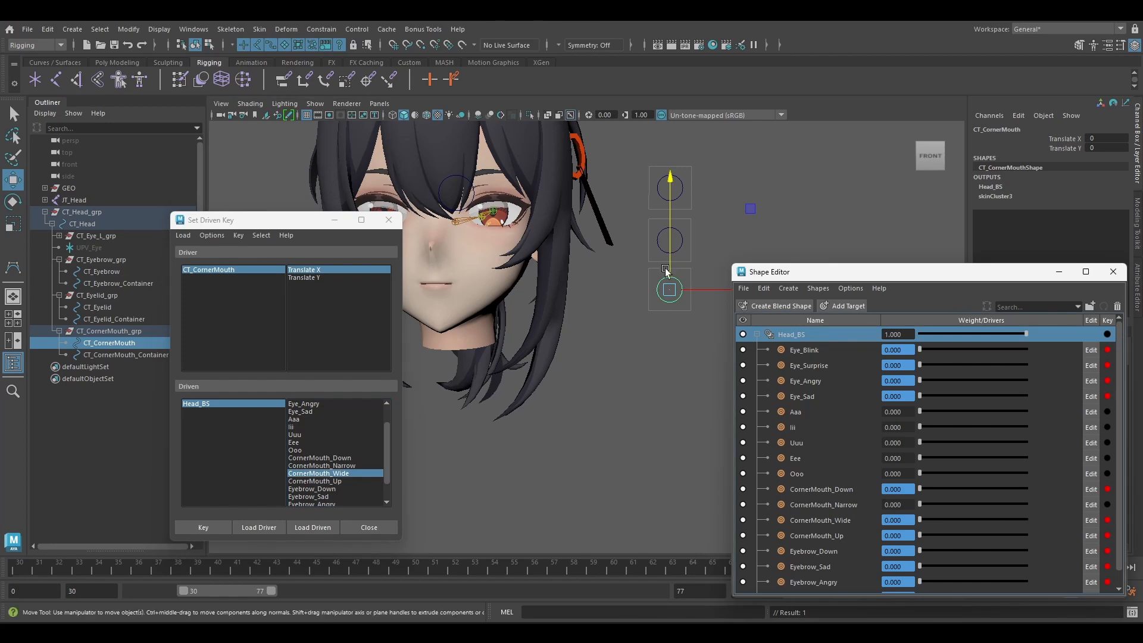
{"action": "left_click_drag", "start_coordinate": [698, 289], "coordinate": [717, 289]}
{"action": "left_click_drag", "start_coordinate": [920, 519], "coordinate": [1031, 520]}
{"action": "left_click", "coordinate": [204, 527]}
{"action": "middle_click_drag", "start_coordinate": [663, 289], "coordinate": [677, 287], "text": "alt"}
{"action": "left_click_drag", "start_coordinate": [718, 290], "coordinate": [671, 289]}
Key CornerMouth_Narrow from weight 0 to weight 1 at CT_CornerMouth's Translate X -1, then return the control to neutral and deselect it.
{"action": "left_click", "coordinate": [329, 465]}
{"action": "left_click", "coordinate": [202, 527]}
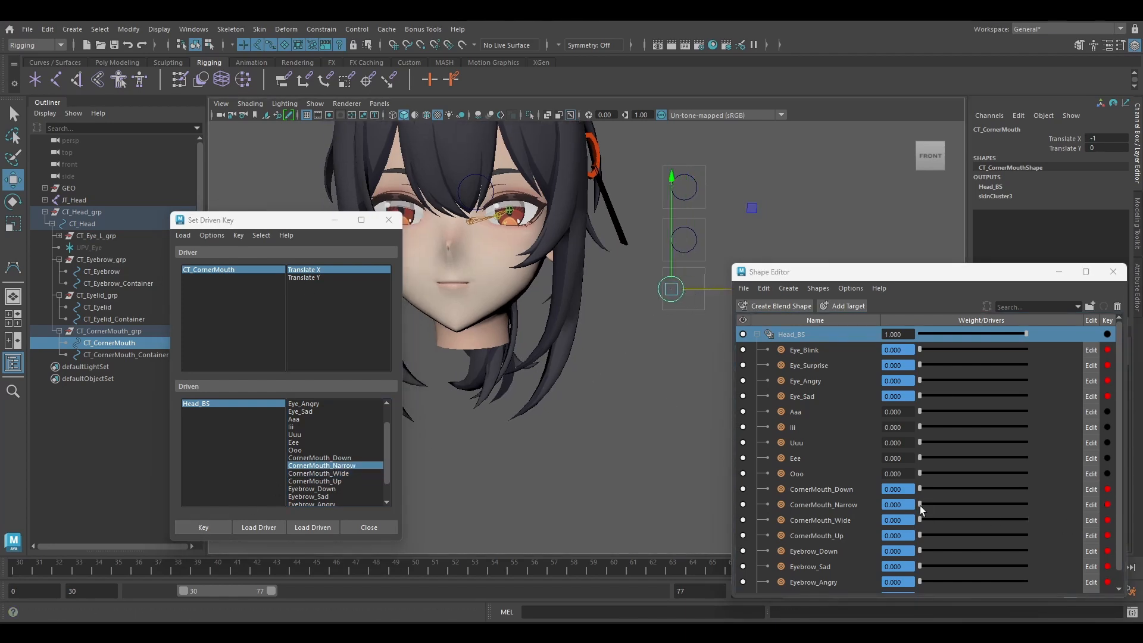
{"action": "left_click_drag", "start_coordinate": [920, 504], "coordinate": [1026, 504]}
{"action": "left_click", "coordinate": [201, 529]}
{"action": "left_click_drag", "start_coordinate": [671, 290], "coordinate": [684, 289]}
{"action": "left_click_drag", "start_coordinate": [762, 211], "coordinate": [764, 208]}
{"action": "key", "text": "ctrl+z"}
{"action": "left_click", "coordinate": [649, 309]}
{"action": "middle_click_drag", "start_coordinate": [649, 309], "coordinate": [654, 312], "text": "alt"}
Duplicate CT_CornerMouth_grp and move the copy above and beside the existing controls, to about Translate X 23.692 and Translate Y 6.065.
{"action": "scroll", "coordinate": [643, 309], "scroll_direction": "down", "scroll_amount": 1}
{"action": "left_click_drag", "start_coordinate": [268, 220], "coordinate": [246, 327]}
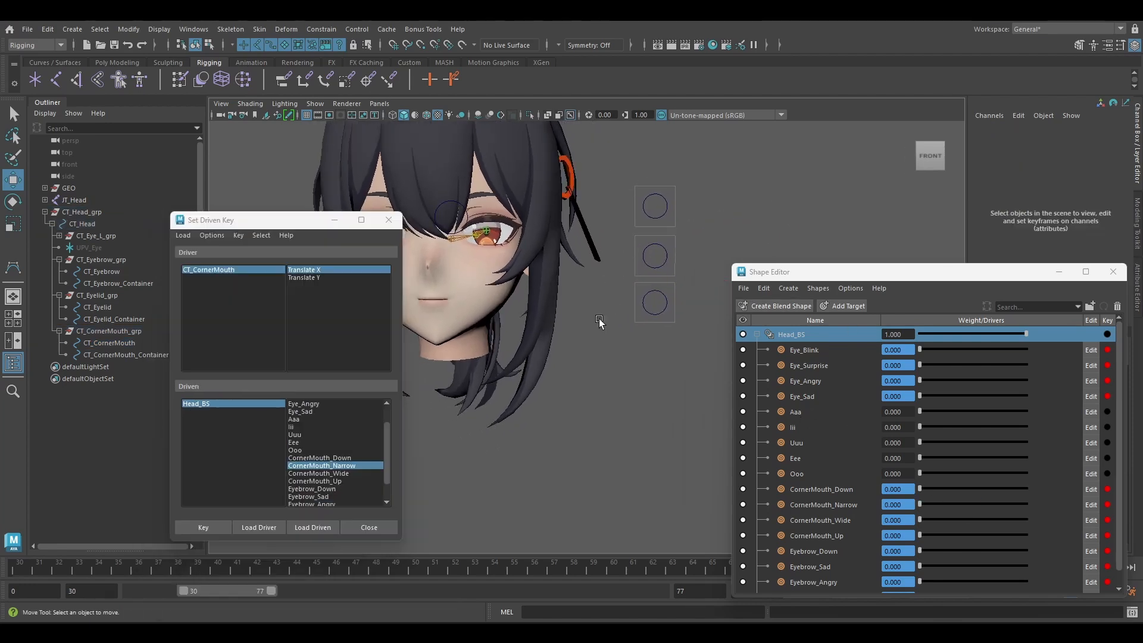
{"action": "left_click_drag", "start_coordinate": [599, 321], "coordinate": [642, 307], "text": "alt"}
{"action": "left_click_drag", "start_coordinate": [298, 220], "coordinate": [275, 325]}
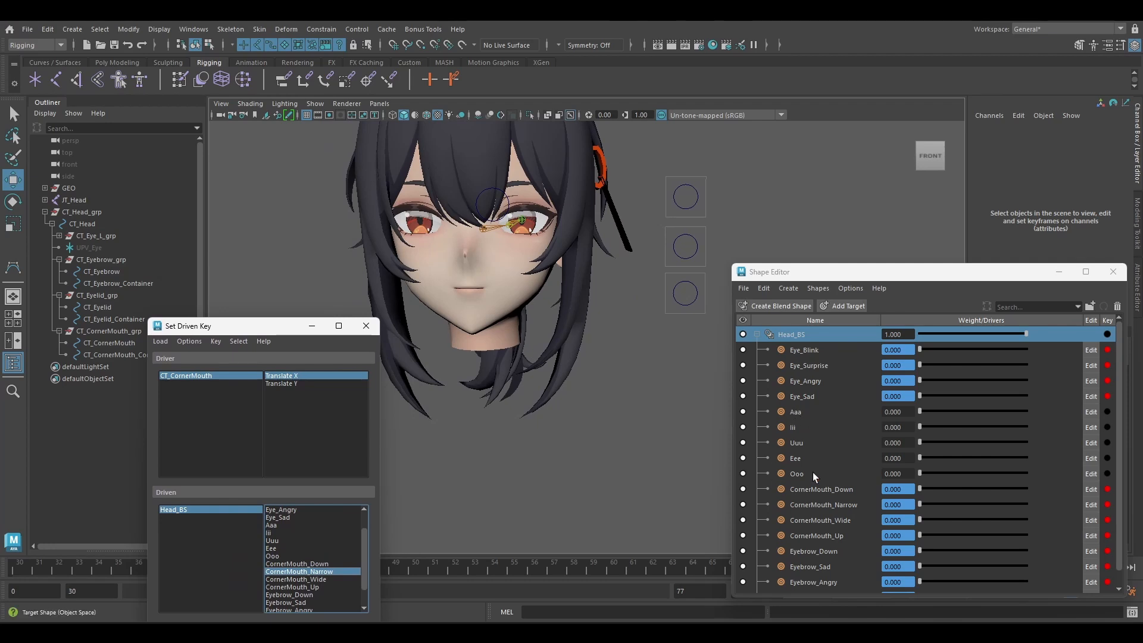
{"action": "left_click", "coordinate": [106, 334]}
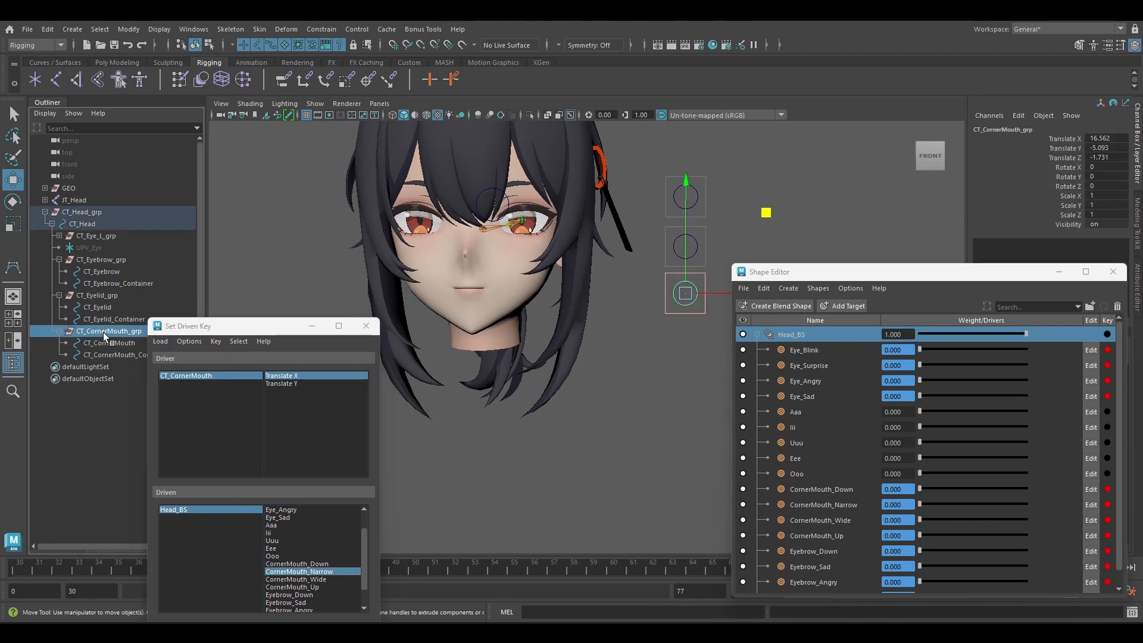
{"action": "key", "text": "ctrl+d"}
{"action": "key", "text": "f"}
{"action": "middle_click_drag", "start_coordinate": [675, 225], "coordinate": [762, 89]}
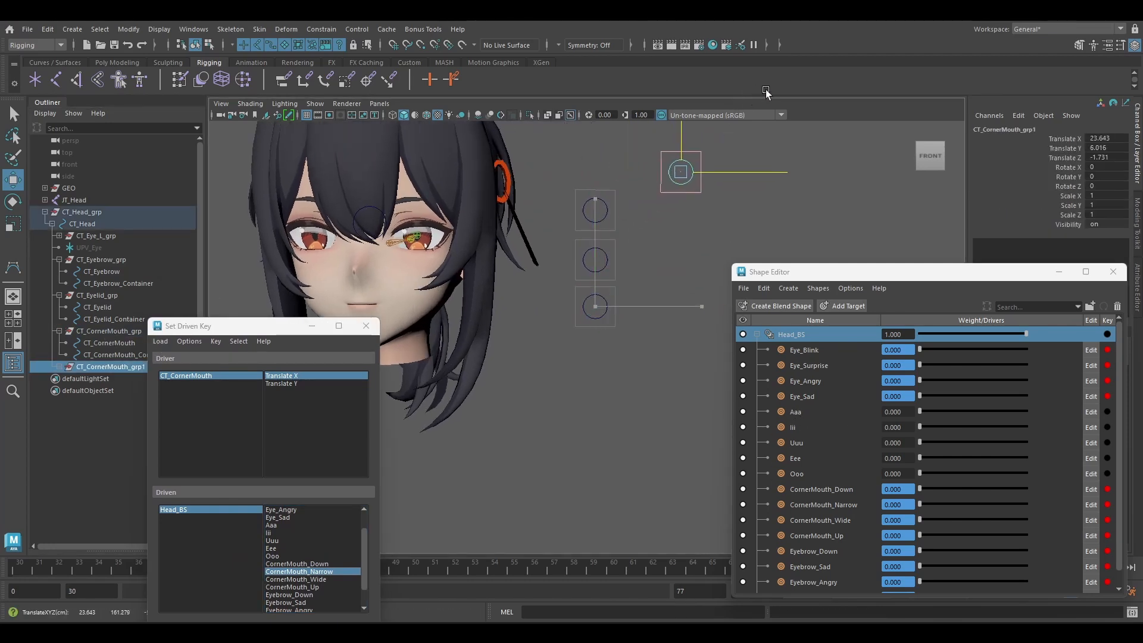
Rename the duplicated group, its control and its container as CT_Aaa_grp, CT_Aaa and CT_Aaa_Container.
{"action": "left_click", "coordinate": [50, 367]}
{"action": "left_click_drag", "start_coordinate": [175, 328], "coordinate": [222, 360]}
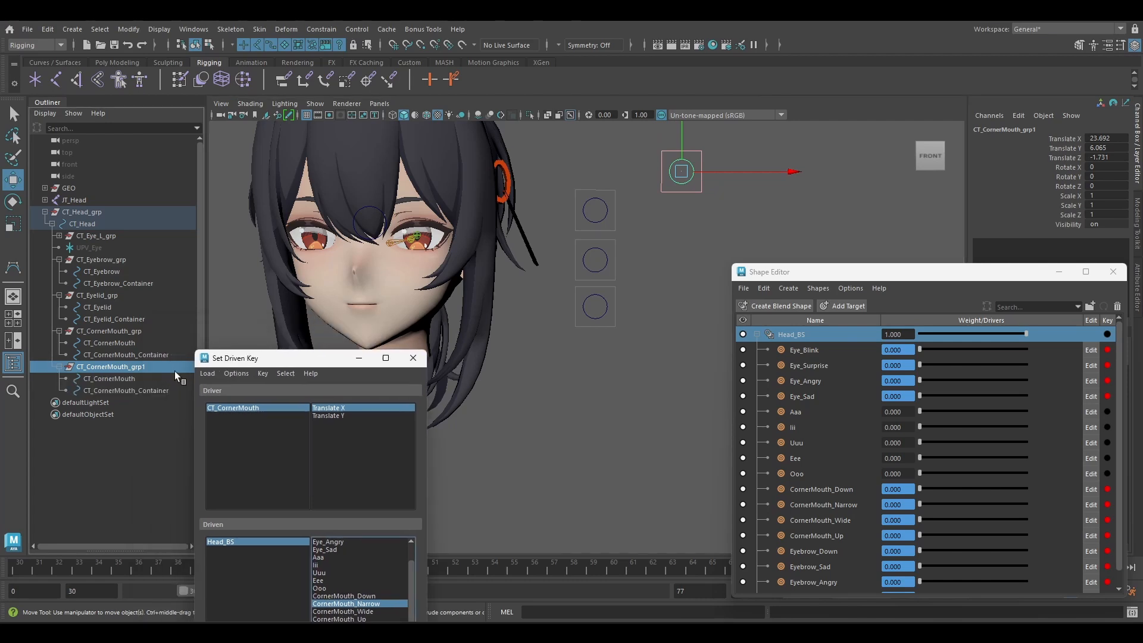
{"action": "double_click", "coordinate": [137, 367]}
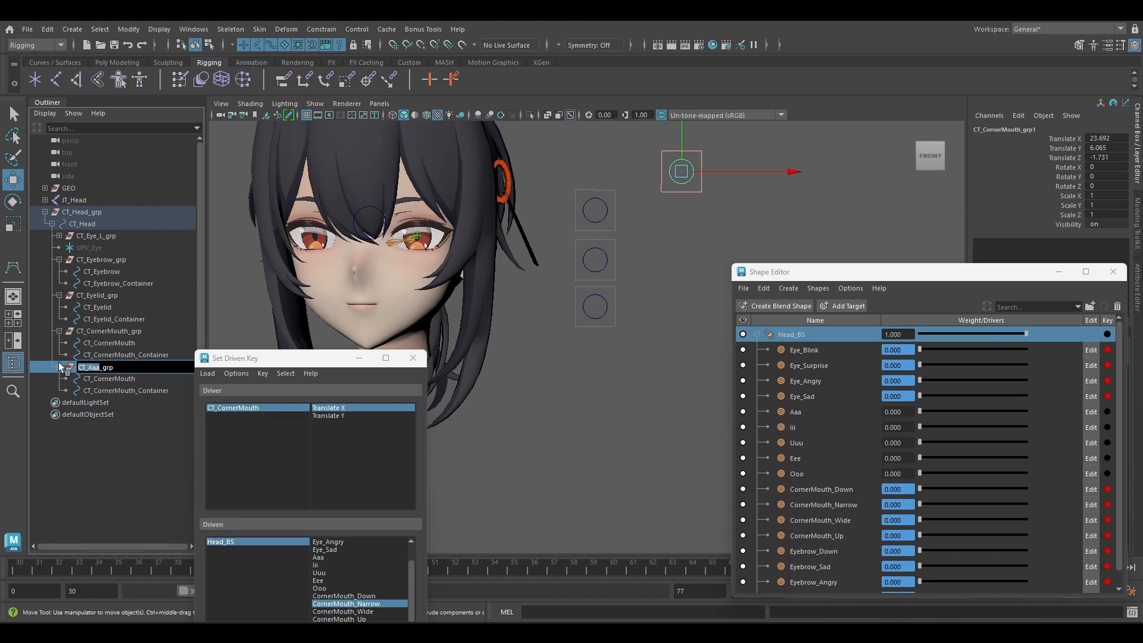
{"action": "double_click", "coordinate": [104, 379]}
{"action": "key", "text": "ctrl+v"}
{"action": "double_click", "coordinate": [132, 390]}
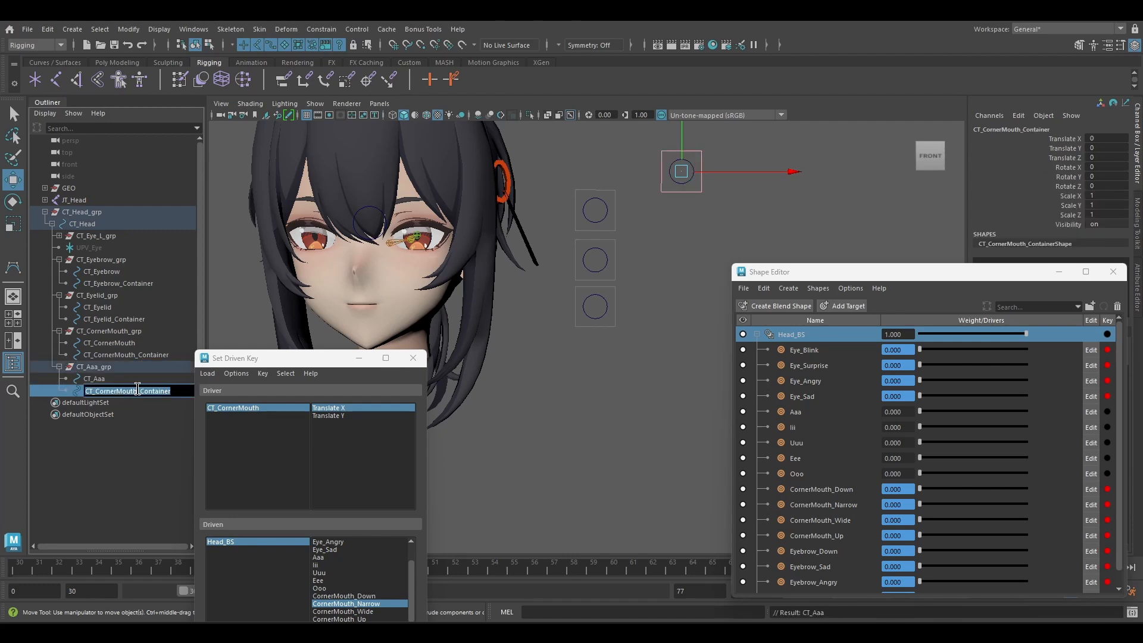
{"action": "key", "text": "ctrl+v"}
Test CT_Aaa's sideways movement, undo it, and lock and hide the control's Translate Y channel.
{"action": "left_click", "coordinate": [111, 382]}
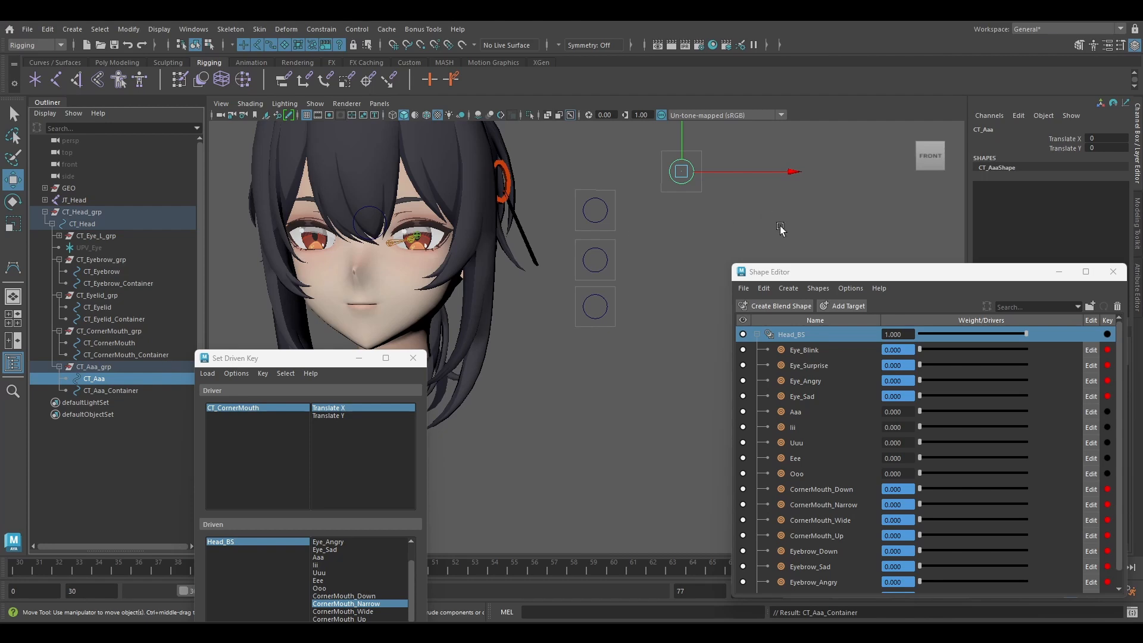
{"action": "left_click_drag", "start_coordinate": [804, 276], "coordinate": [731, 304]}
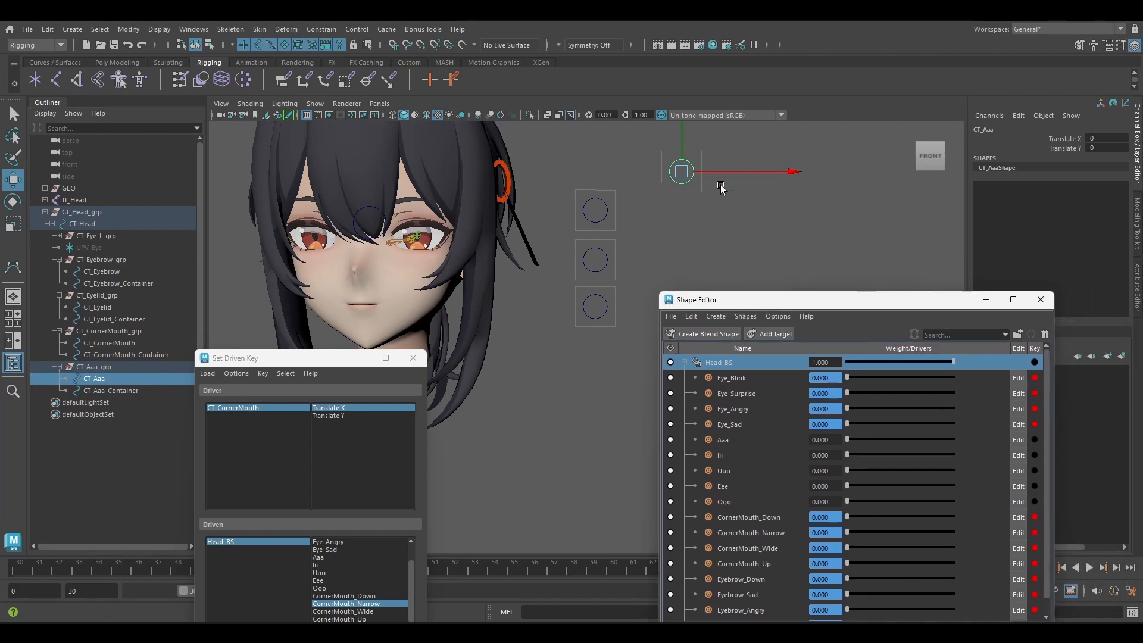
{"action": "left_click_drag", "start_coordinate": [721, 196], "coordinate": [757, 197]}
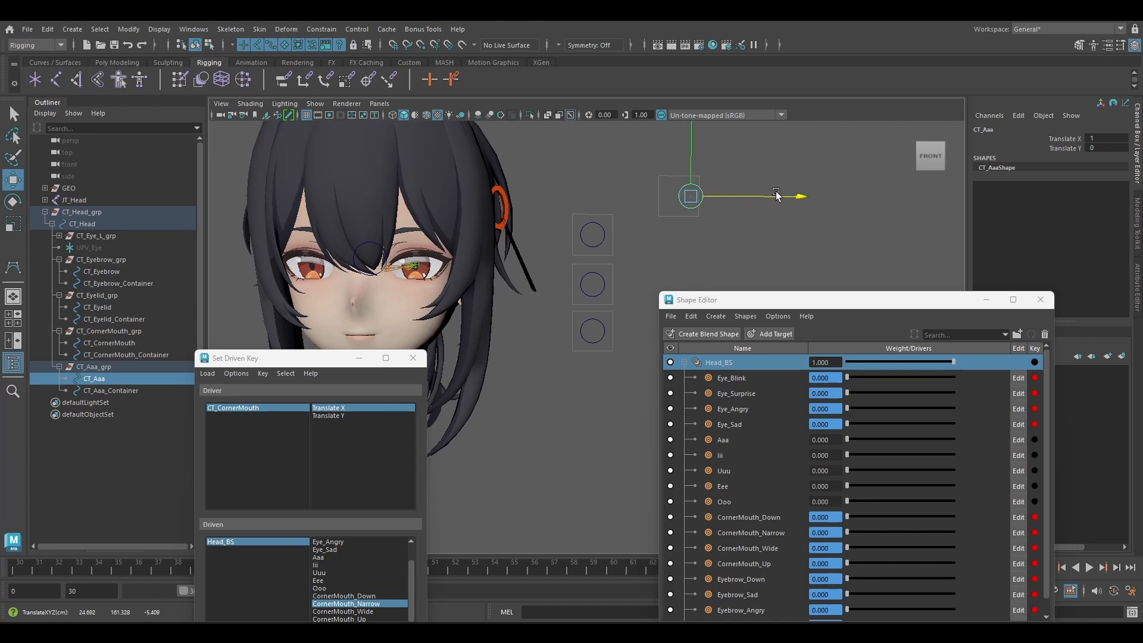
{"action": "key", "text": "ctrl+z"}
{"action": "left_click", "coordinate": [1055, 150]}
{"action": "right_click", "coordinate": [1055, 150]}
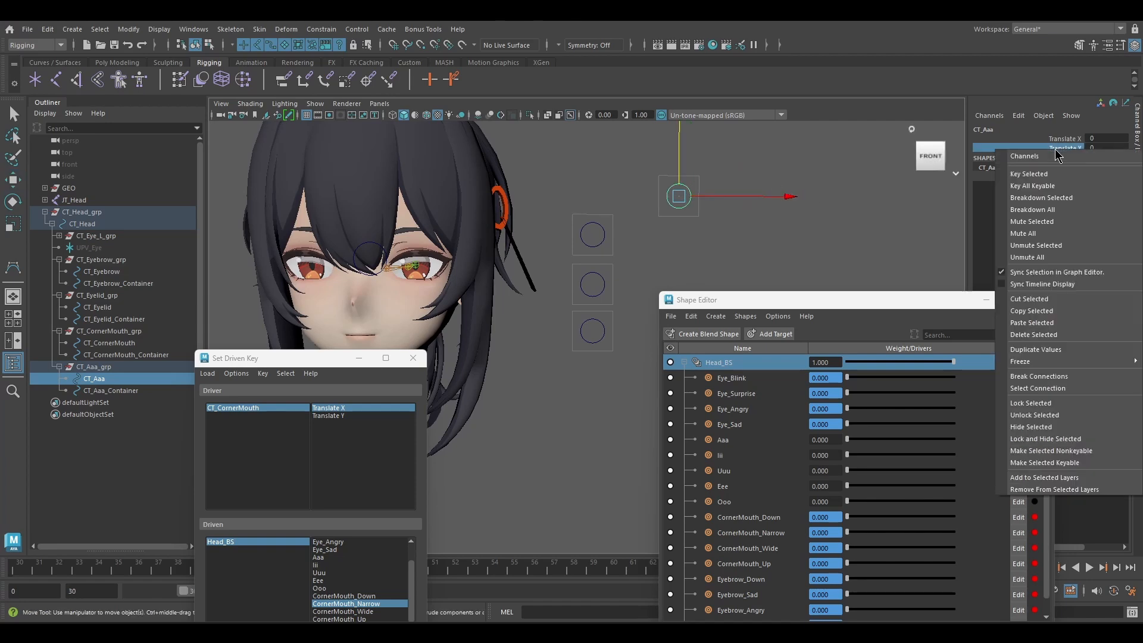
{"action": "left_click", "coordinate": [1056, 440]}
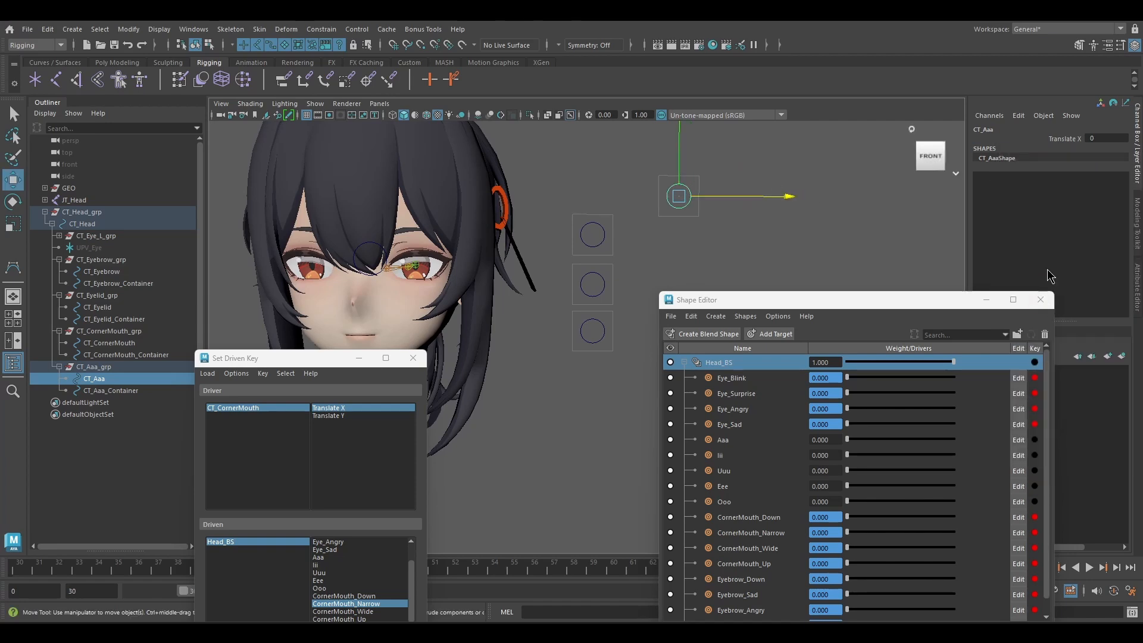
Disable CT_Aaa's Y translation limits, set its minimum X translation limit to 0, and test the control's range.
{"action": "left_click", "coordinate": [1138, 296]}
{"action": "left_click_drag", "start_coordinate": [920, 301], "coordinate": [732, 430]}
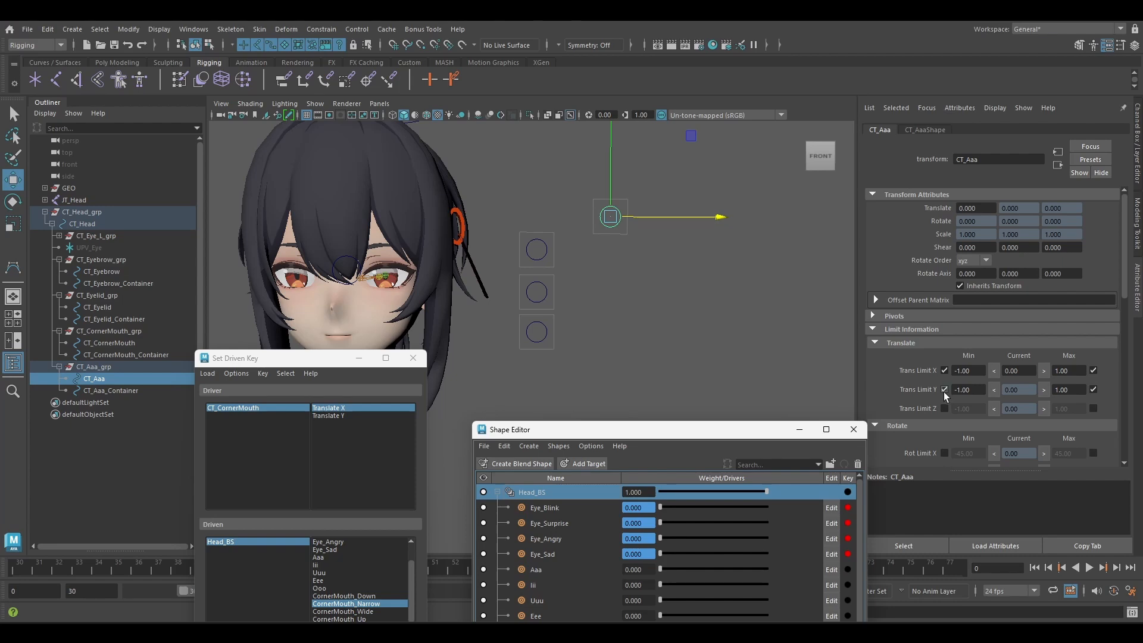
{"action": "left_click", "coordinate": [944, 389]}
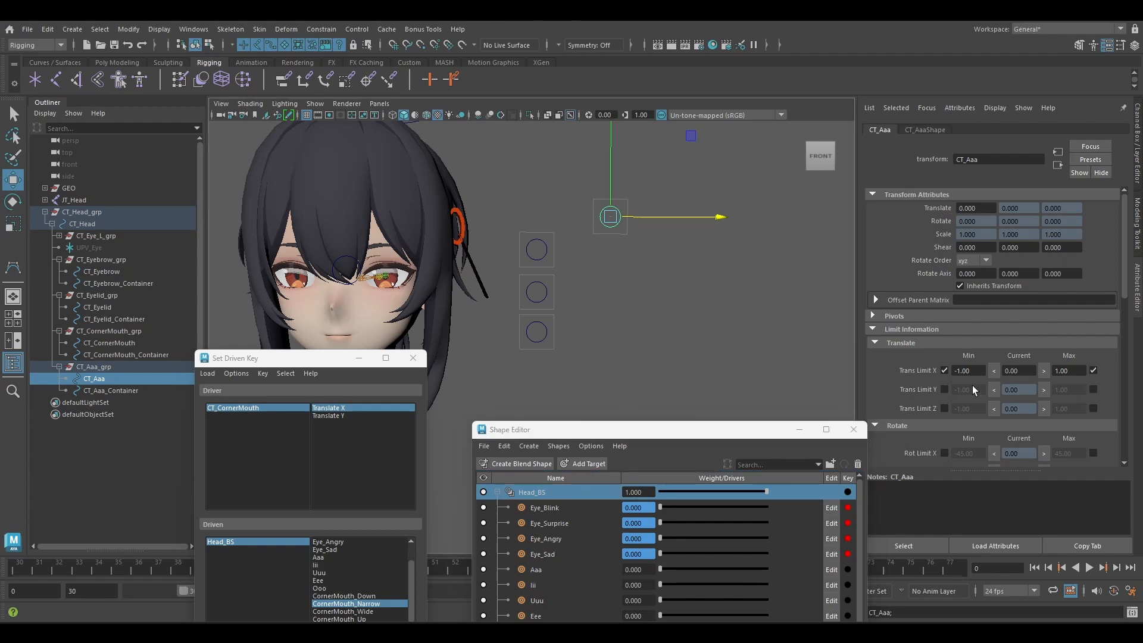
{"action": "left_click_drag", "start_coordinate": [979, 370], "coordinate": [925, 365]}
{"action": "type", "text": "0"}
{"action": "key", "text": "Return"}
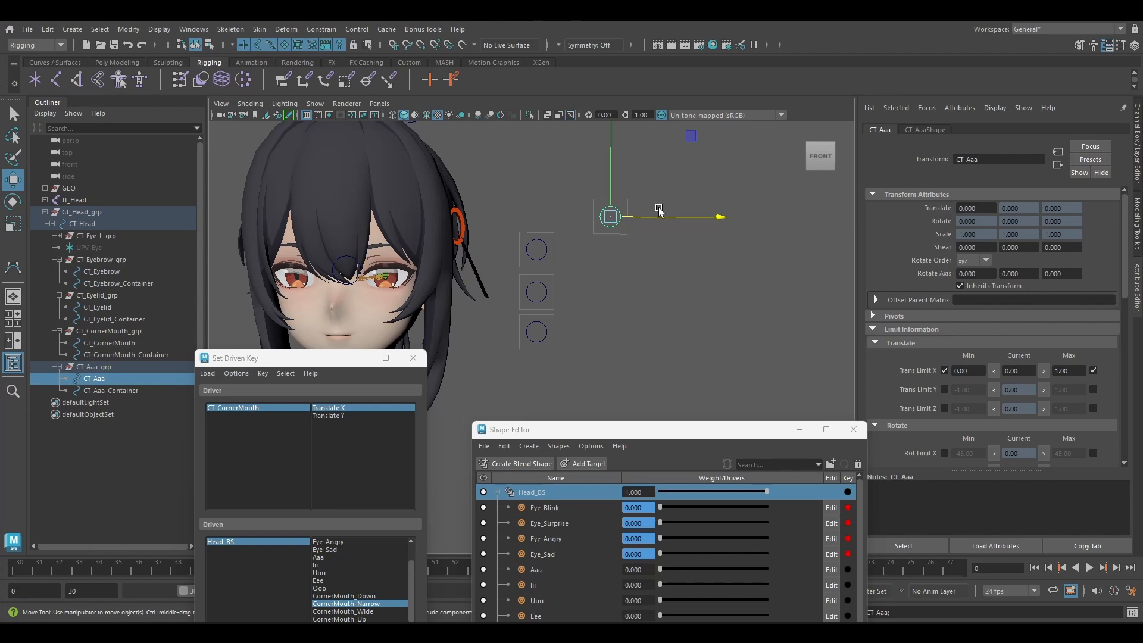
{"action": "mouse_move", "coordinate": [657, 217]}
{"action": "left_mouse_down"}
{"action": "mouse_move", "coordinate": [698, 217]}
{"action": "mouse_move", "coordinate": [640, 216]}
{"action": "left_mouse_up"}
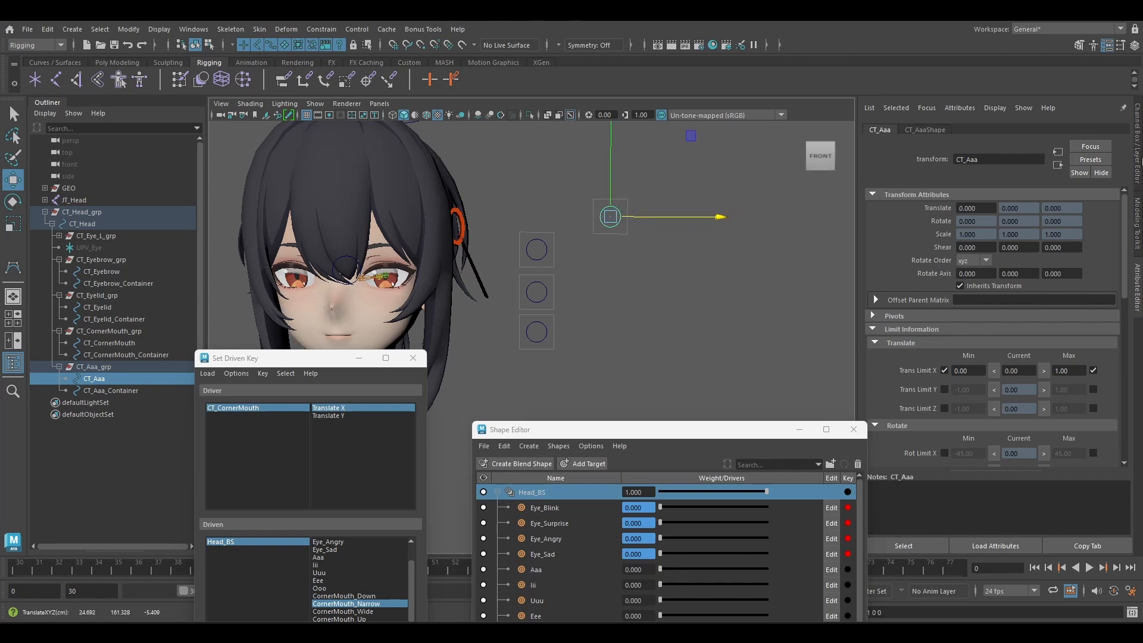
Select CT_Aaa_Container and bring up its display attributes.
{"action": "left_click", "coordinate": [125, 390]}
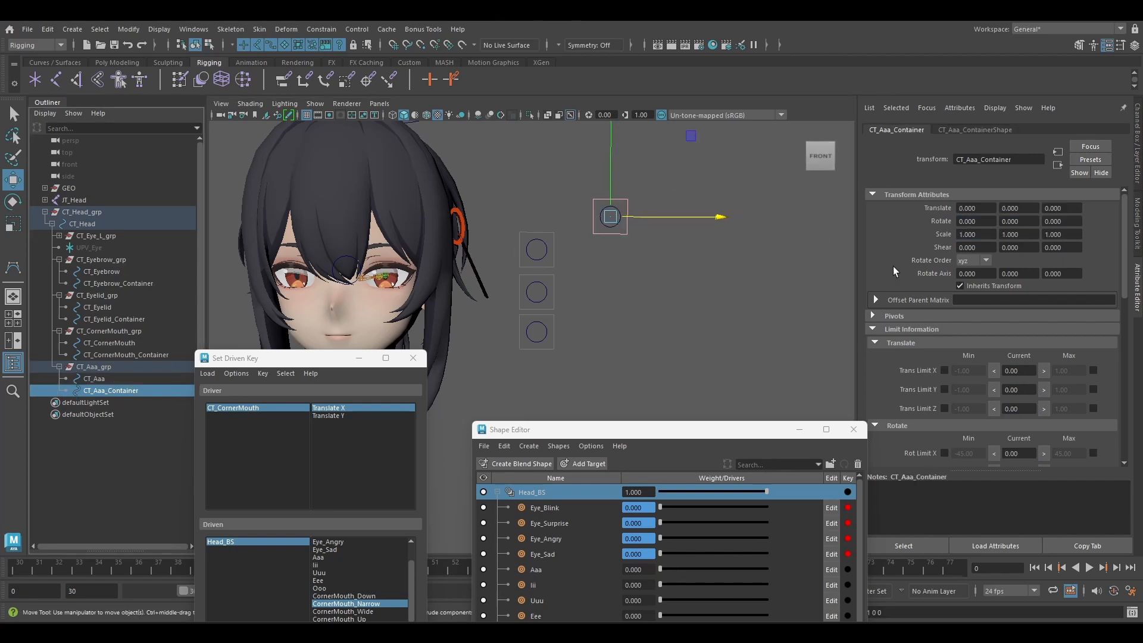
{"action": "scroll", "coordinate": [927, 345], "scroll_direction": "down", "scroll_amount": 10}
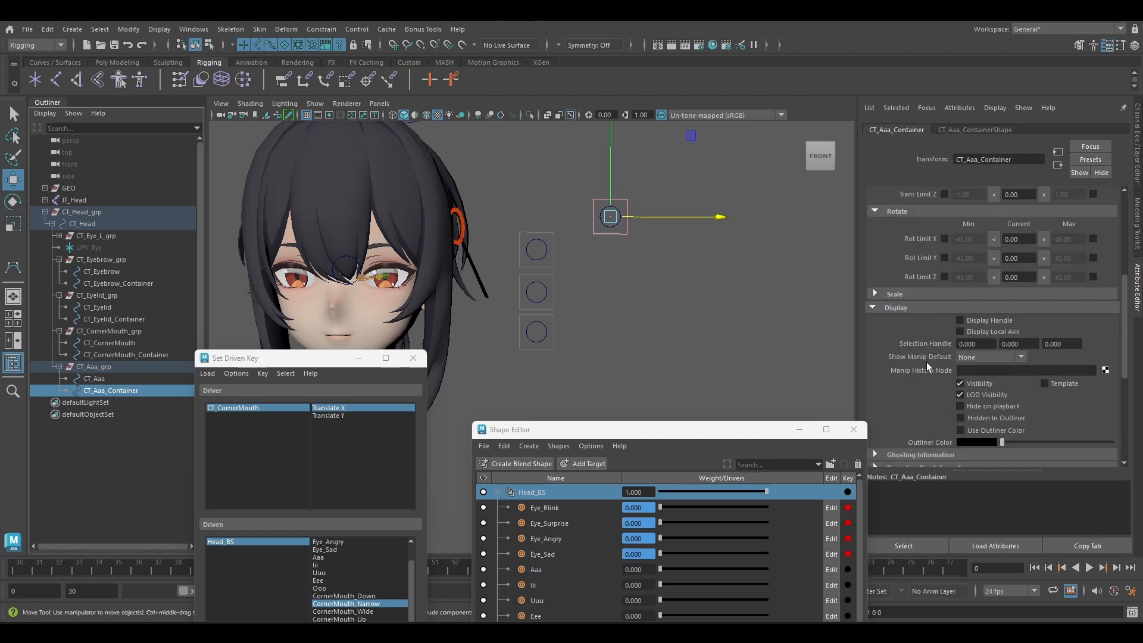
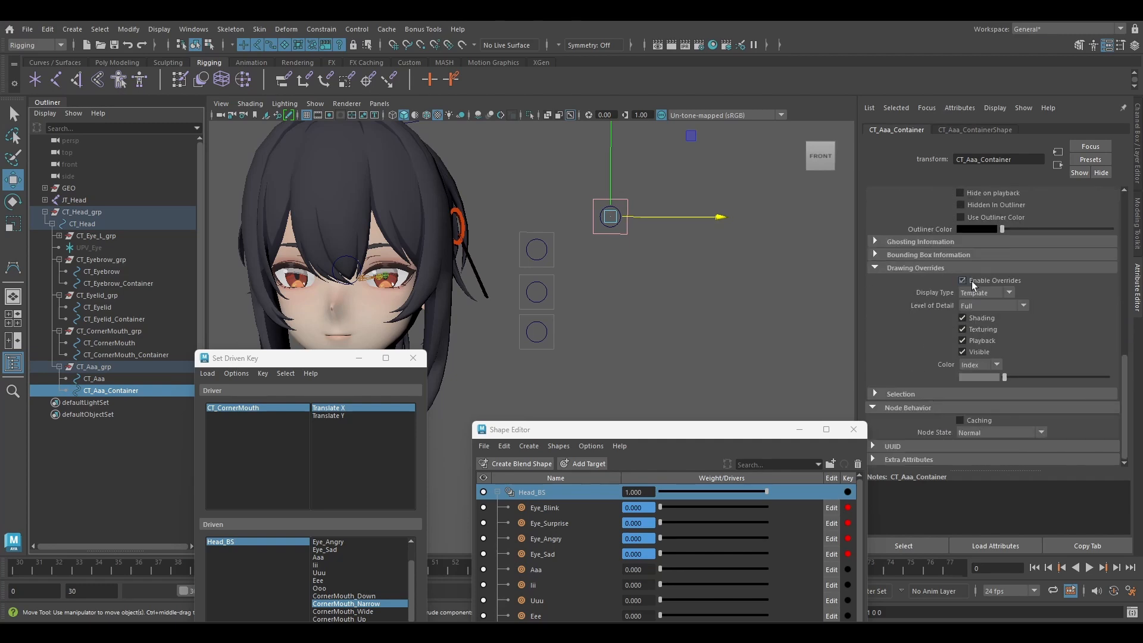
Turn off CT_Aaa_Container's drawing overrides and reshape its vertices into a thin horizontal slot starting at the control's centre.
{"action": "left_click", "coordinate": [962, 280]}
{"action": "left_click", "coordinate": [1139, 210]}
{"action": "left_click", "coordinate": [1025, 144]}
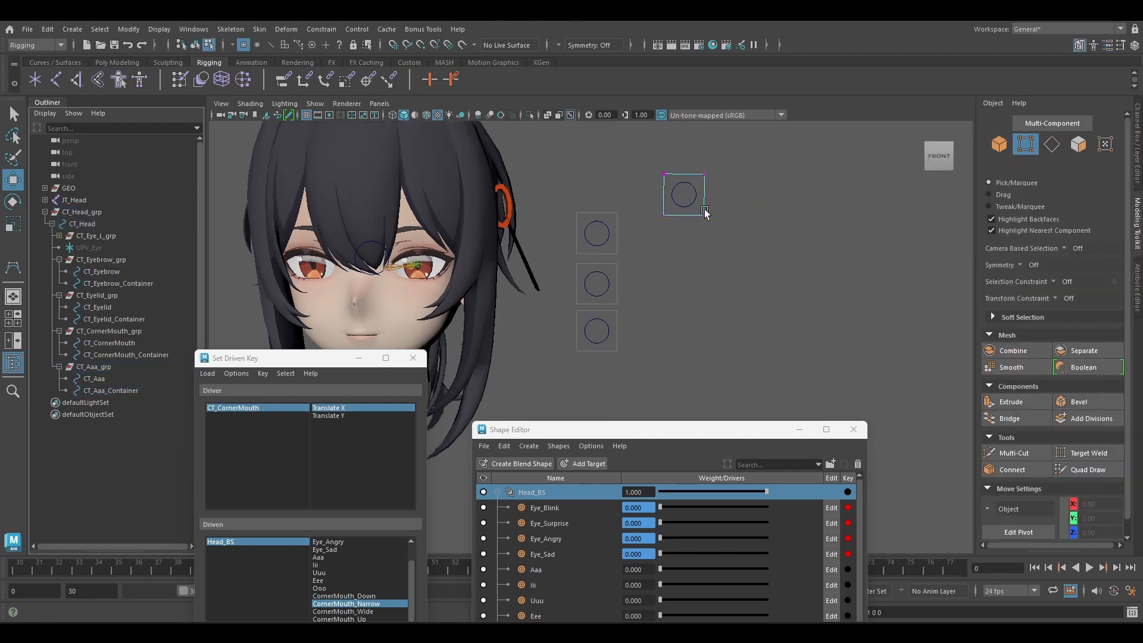
{"action": "left_click_drag", "start_coordinate": [716, 226], "coordinate": [651, 159]}
{"action": "left_click_drag", "start_coordinate": [748, 196], "coordinate": [768, 197]}
{"action": "key", "text": "r"}
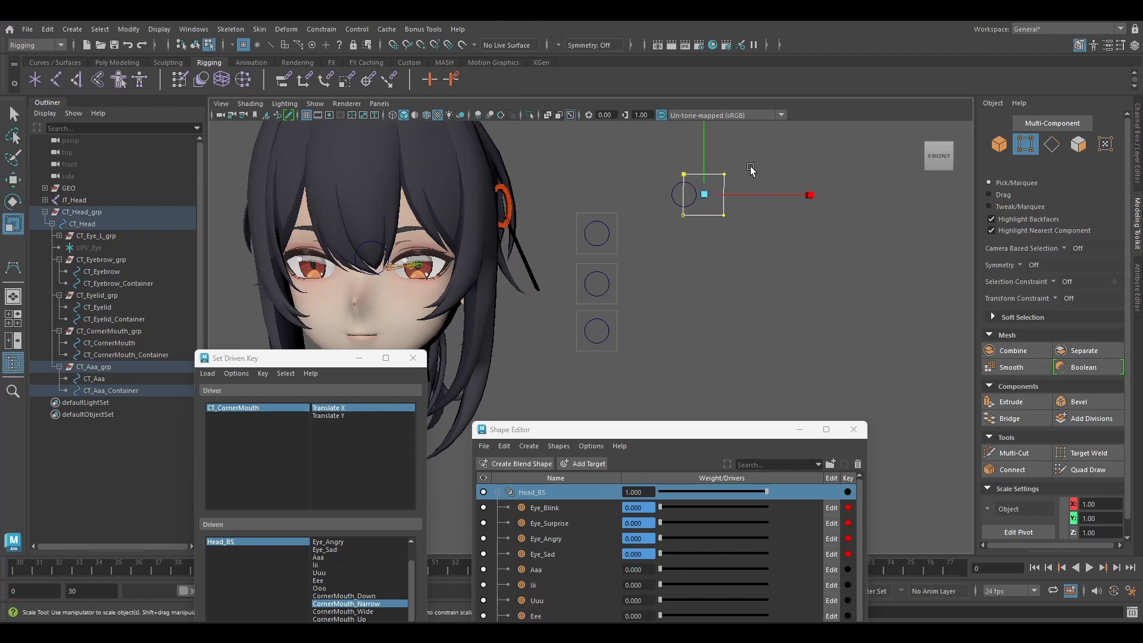
{"action": "left_click_drag", "start_coordinate": [709, 138], "coordinate": [702, 225]}
{"action": "key", "text": "w"}
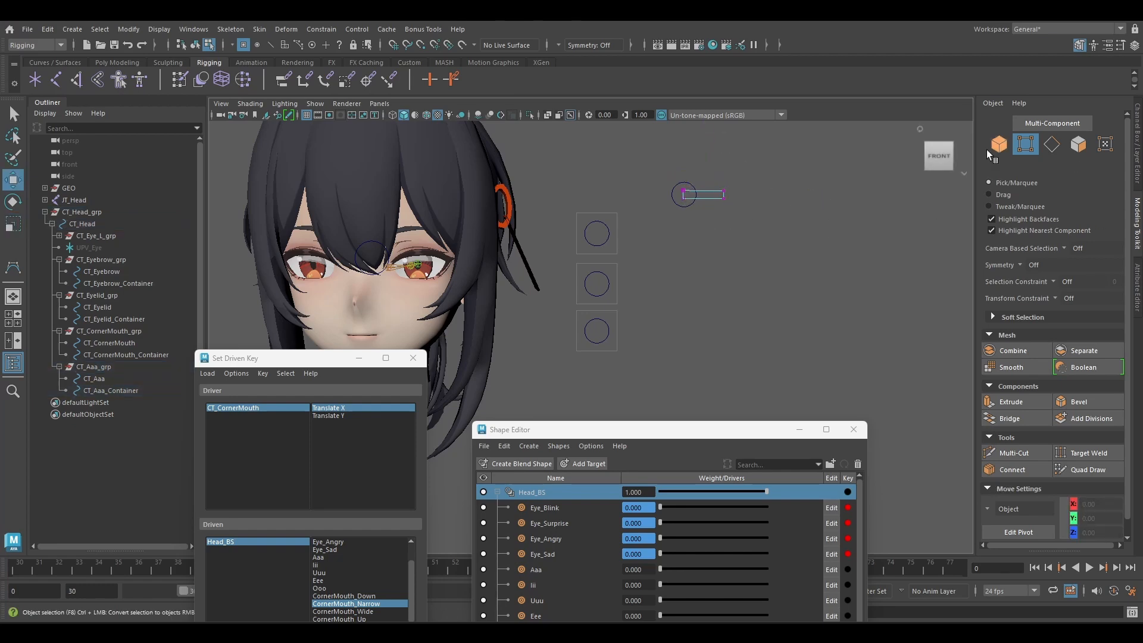
Return to object selection, re-enable CT_Aaa_Container's drawing overrides, and deselect it.
{"action": "left_click", "coordinate": [999, 145]}
{"action": "left_click", "coordinate": [1138, 276]}
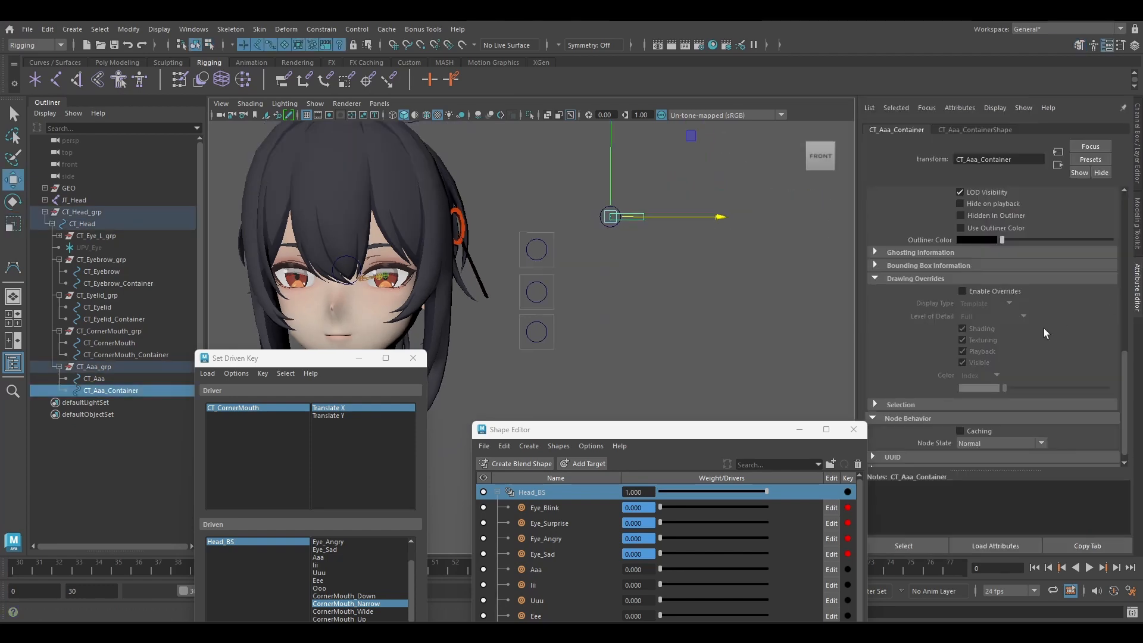
{"action": "left_click", "coordinate": [983, 291]}
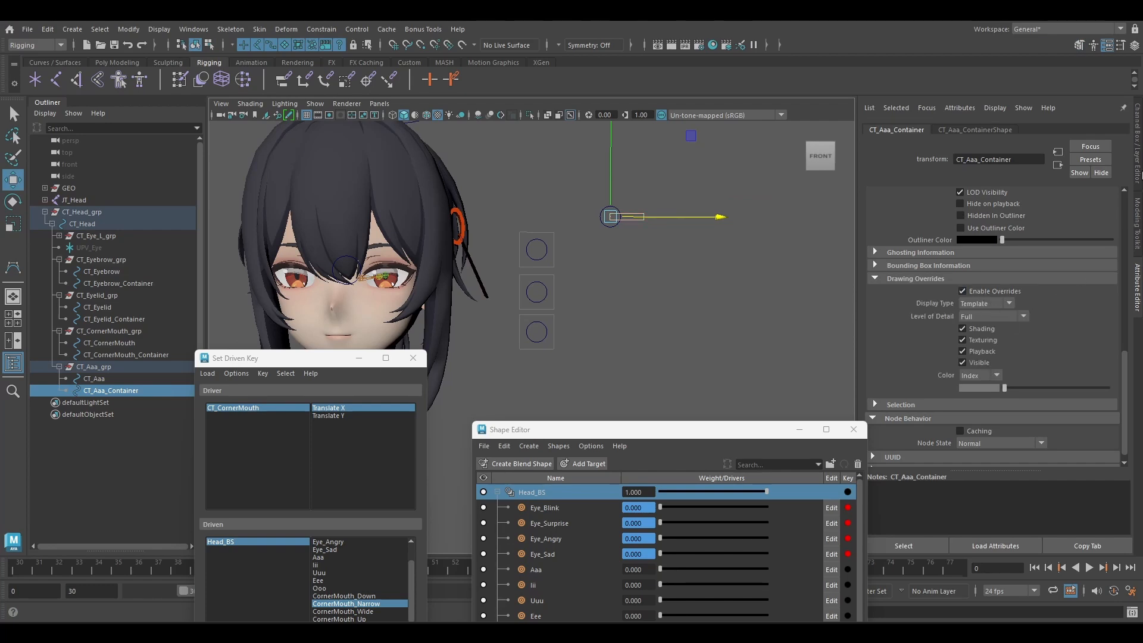
{"action": "key", "text": "ctrl+a"}
{"action": "left_click", "coordinate": [701, 259]}
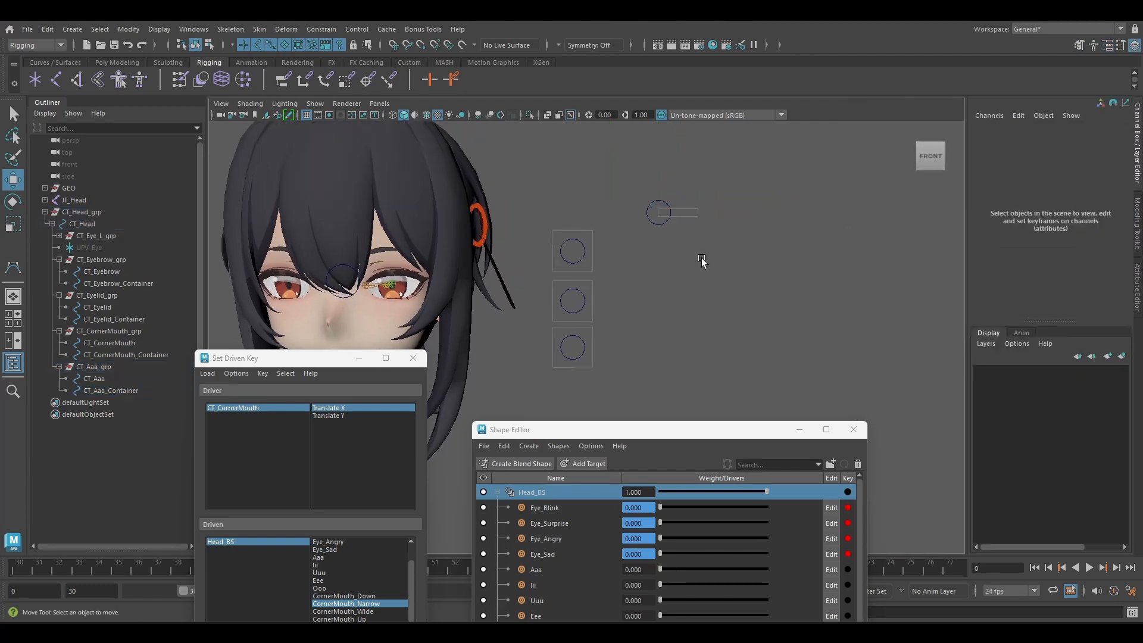
Load CT_Aaa as the driver and key its Translate X at 0 against Head_BS's Aaa shape at 0.
{"action": "left_click", "coordinate": [650, 214]}
{"action": "left_click_drag", "start_coordinate": [298, 359], "coordinate": [296, 334]}
{"action": "middle_click_drag", "start_coordinate": [500, 278], "coordinate": [642, 255], "text": "alt"}
{"action": "left_click_drag", "start_coordinate": [323, 336], "coordinate": [303, 252]}
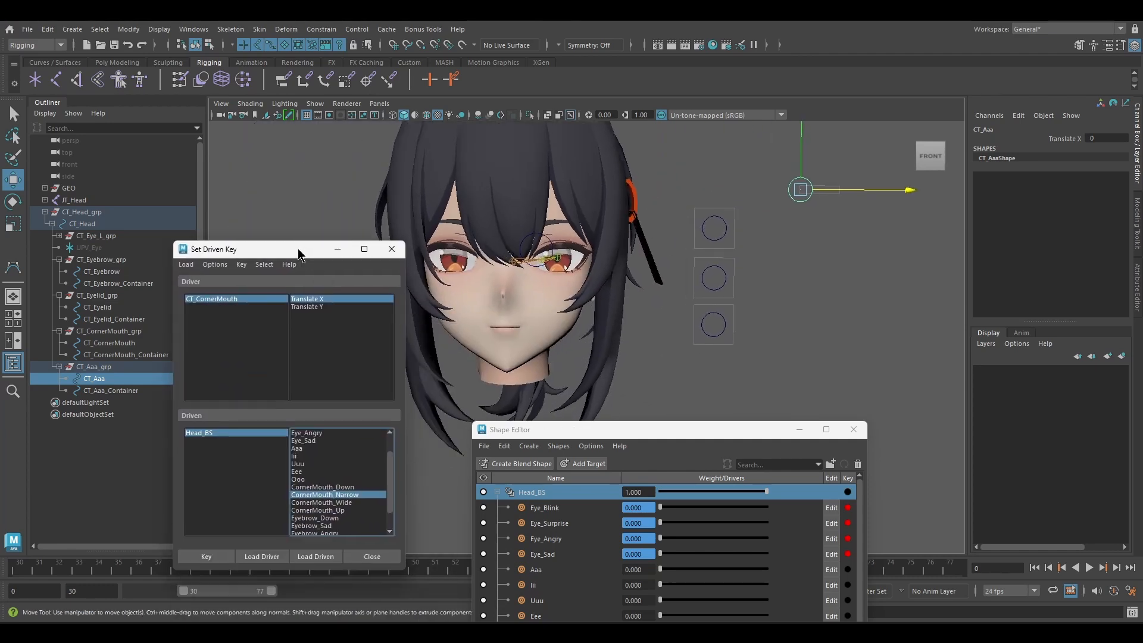
{"action": "left_click_drag", "start_coordinate": [641, 432], "coordinate": [856, 298]}
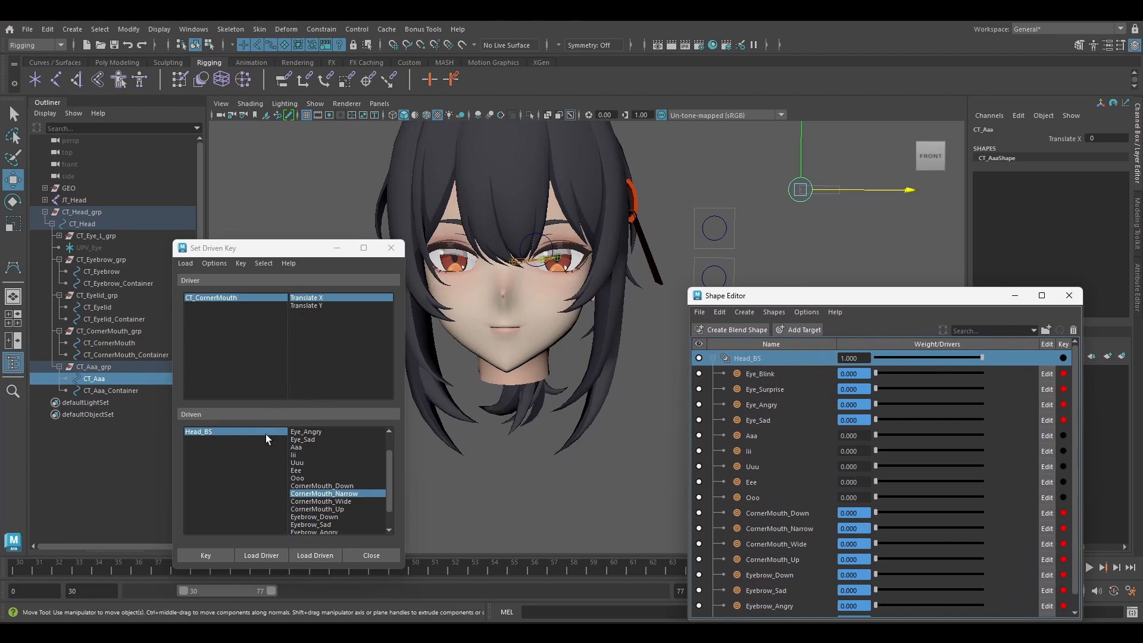
{"action": "left_click", "coordinate": [251, 555]}
{"action": "left_click", "coordinate": [317, 298]}
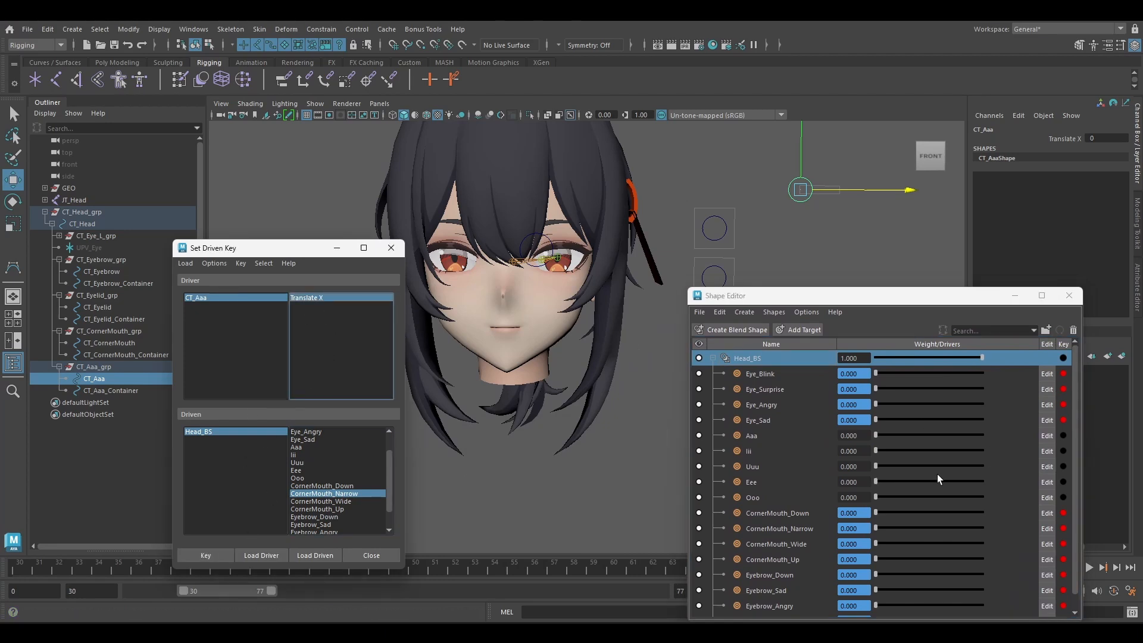
{"action": "left_click", "coordinate": [314, 446]}
{"action": "left_click", "coordinate": [206, 555]}
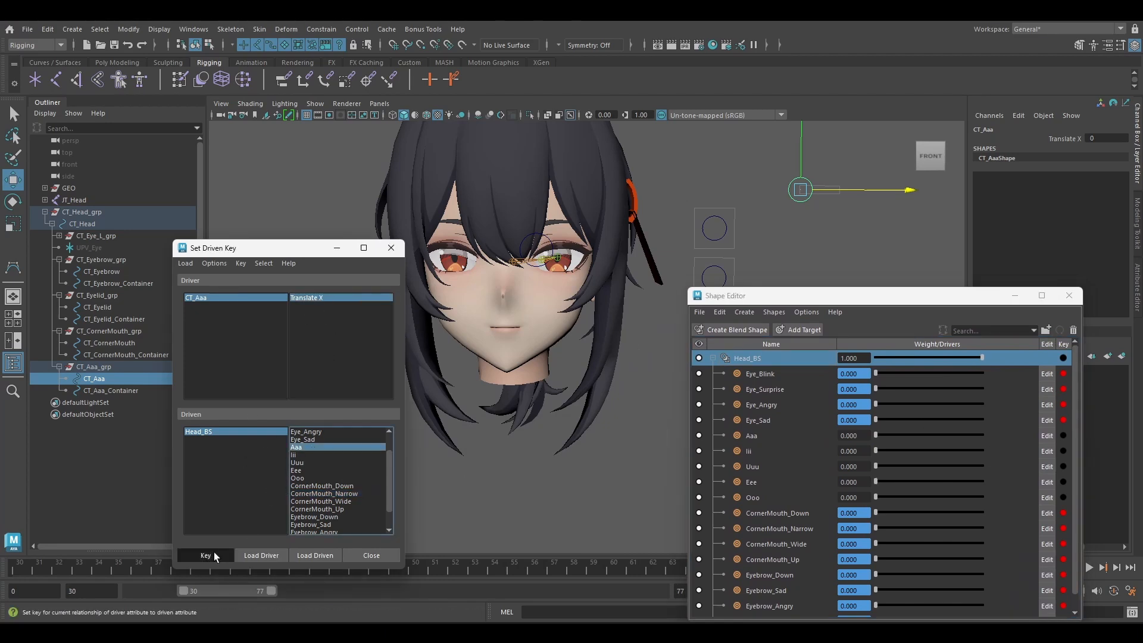
Key CT_Aaa's Translate X at 1 with the Aaa shape at 1, and return the control to 0.
{"action": "left_click_drag", "start_coordinate": [845, 189], "coordinate": [860, 188]}
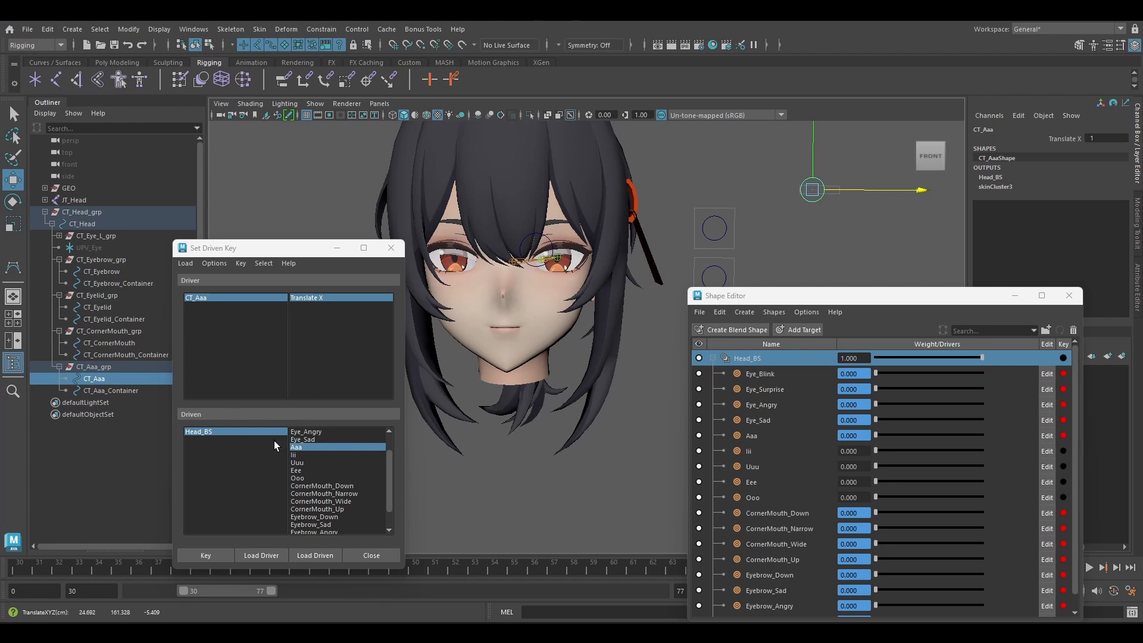
{"action": "left_click_drag", "start_coordinate": [876, 436], "coordinate": [990, 435]}
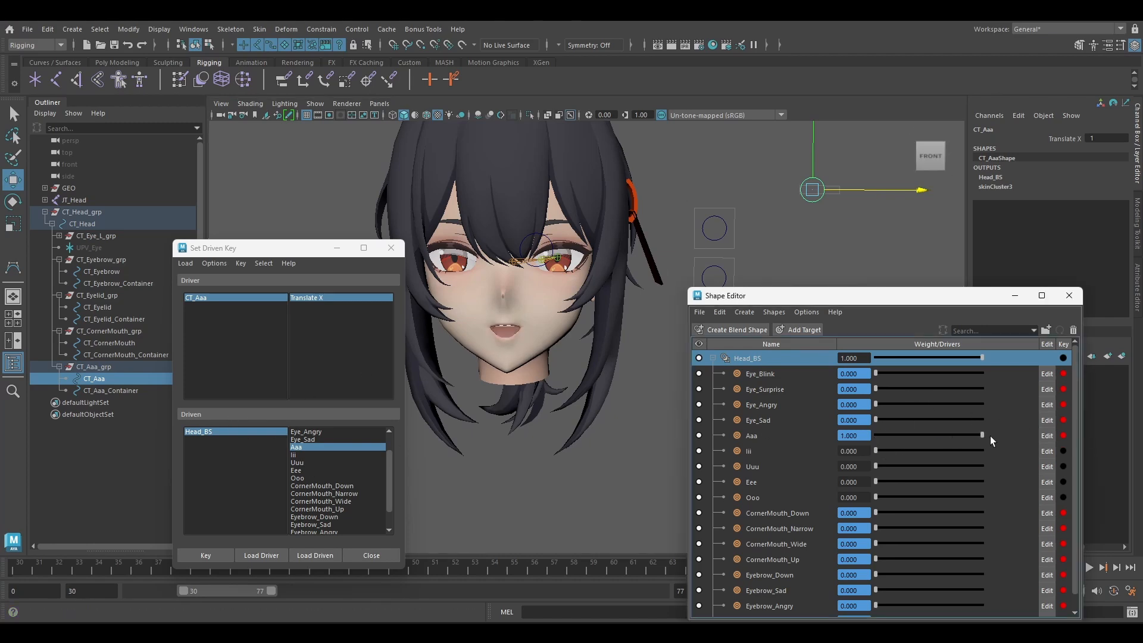
{"action": "left_click", "coordinate": [205, 555]}
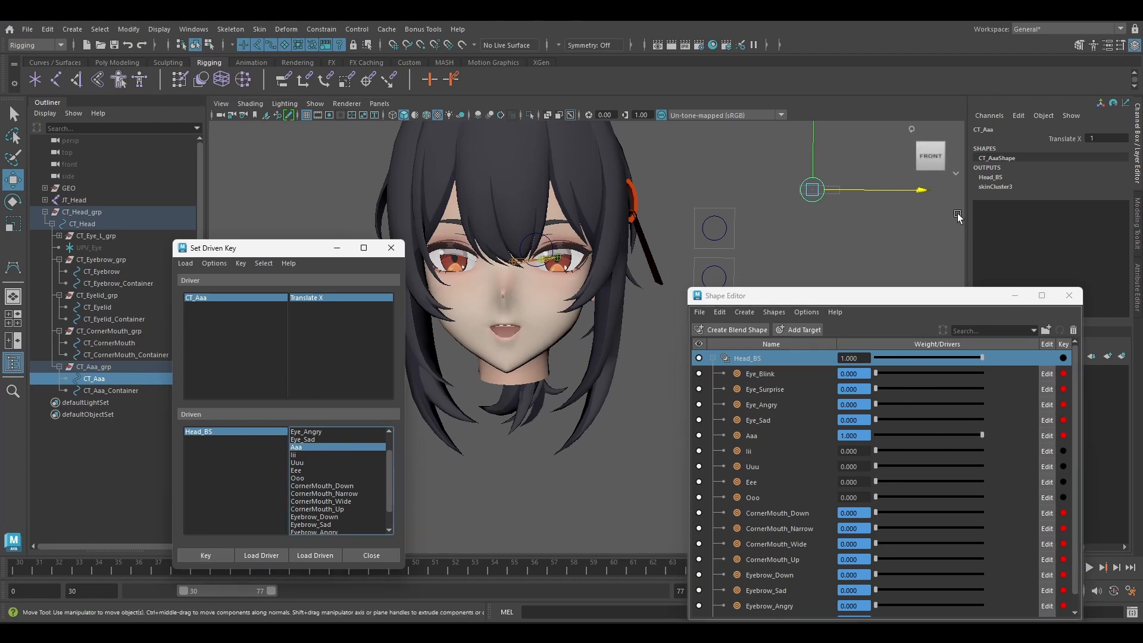
{"action": "left_click_drag", "start_coordinate": [918, 196], "coordinate": [906, 196]}
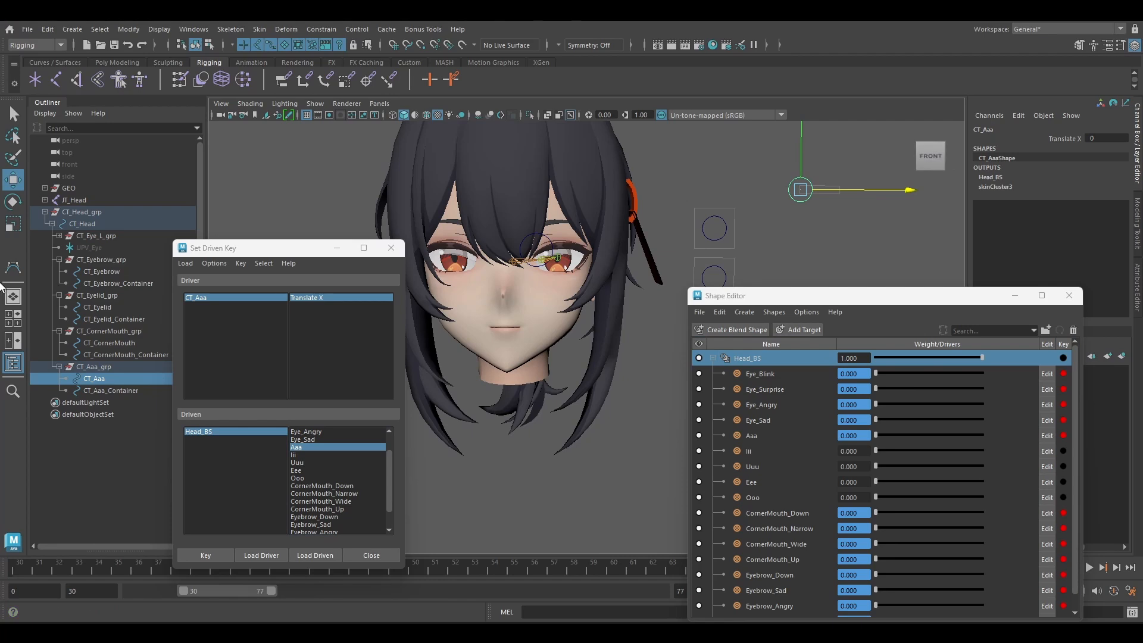
Duplicate CT_Aaa_grp and rename the copied group, control and container as CT_Iii_grp, CT_Iii and CT_Iii_Container.
{"action": "left_click", "coordinate": [117, 366]}
{"action": "key", "text": "ctrl+d"}
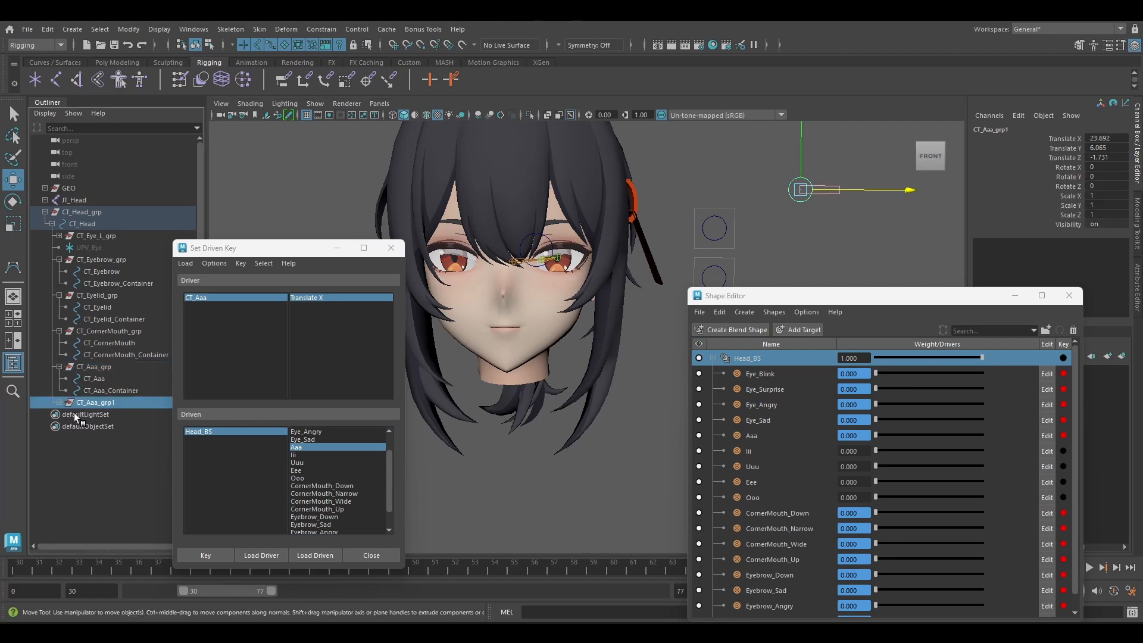
{"action": "left_click", "coordinate": [59, 402]}
{"action": "double_click", "coordinate": [110, 403]}
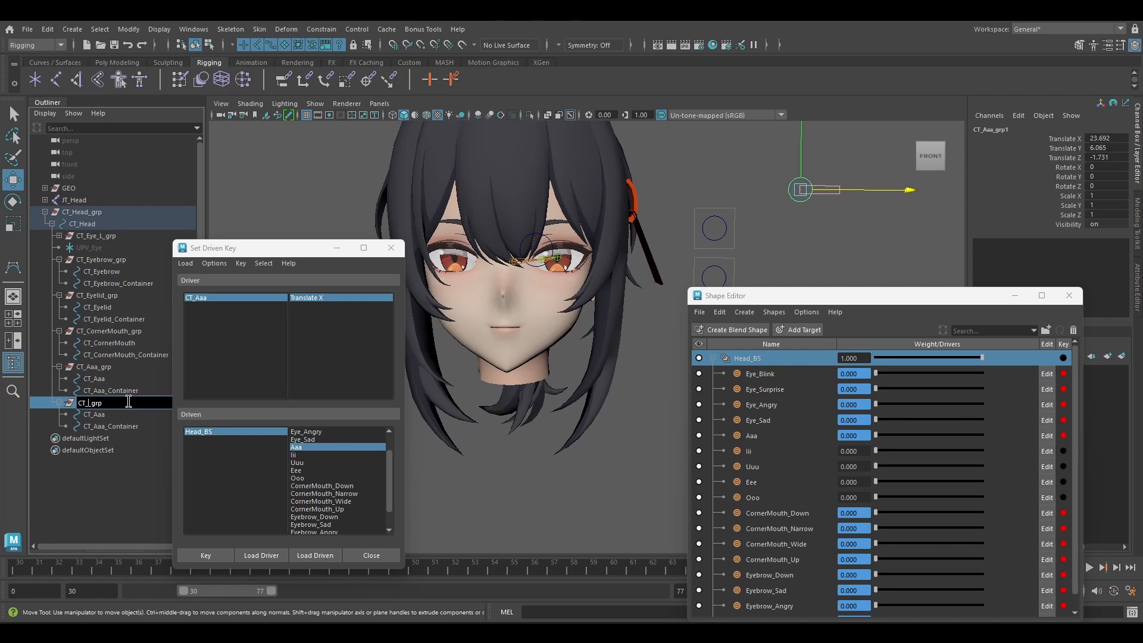
{"action": "double_click", "coordinate": [95, 415]}
{"action": "type", "text": "CT_Iii"}
{"action": "double_click", "coordinate": [100, 426]}
{"action": "type", "text": "CT_Iii_Container"}
{"action": "left_click", "coordinate": [105, 413]}
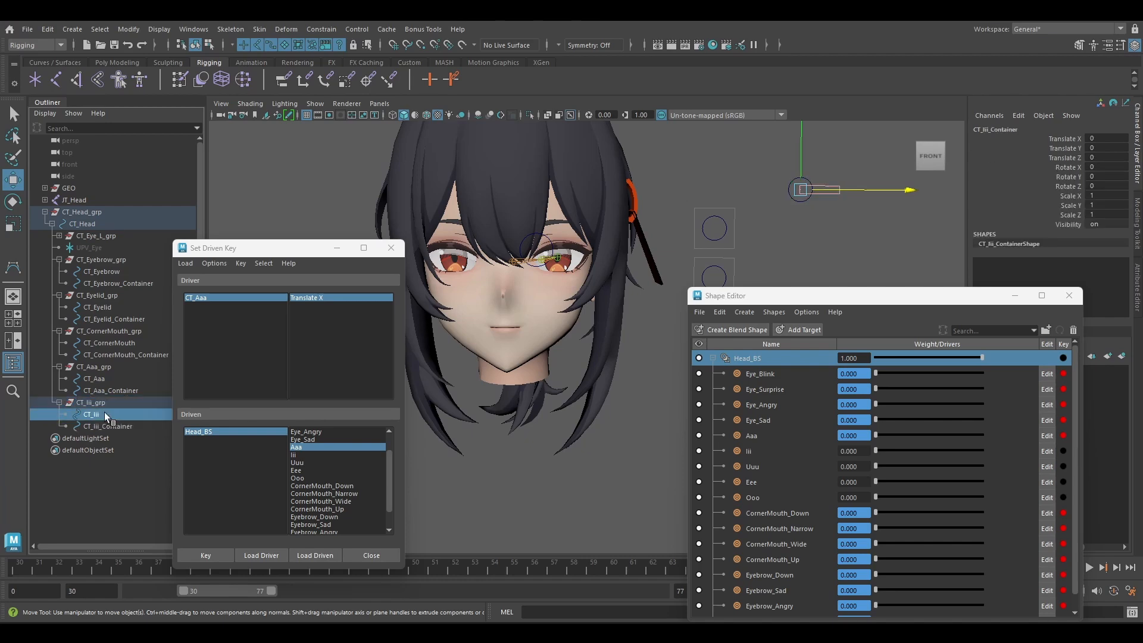
Move CT_Iii_grp straight down below the Aaa slider, to a Translate Y of about 3.2, and rearrange the floating windows.
{"action": "left_click", "coordinate": [109, 402]}
{"action": "left_click_drag", "start_coordinate": [800, 139], "coordinate": [797, 174]}
{"action": "left_click_drag", "start_coordinate": [779, 299], "coordinate": [890, 264]}
{"action": "middle_click_drag", "start_coordinate": [688, 250], "coordinate": [653, 211], "text": "alt"}
{"action": "left_click_drag", "start_coordinate": [262, 252], "coordinate": [218, 281]}
{"action": "middle_click_drag", "start_coordinate": [647, 267], "coordinate": [663, 274], "text": "alt"}
Load CT_Iii as the driver and key its Translate X at 0 against Head_BS's Iii shape at 0.
{"action": "left_click", "coordinate": [95, 414]}
{"action": "left_click", "coordinate": [250, 483]}
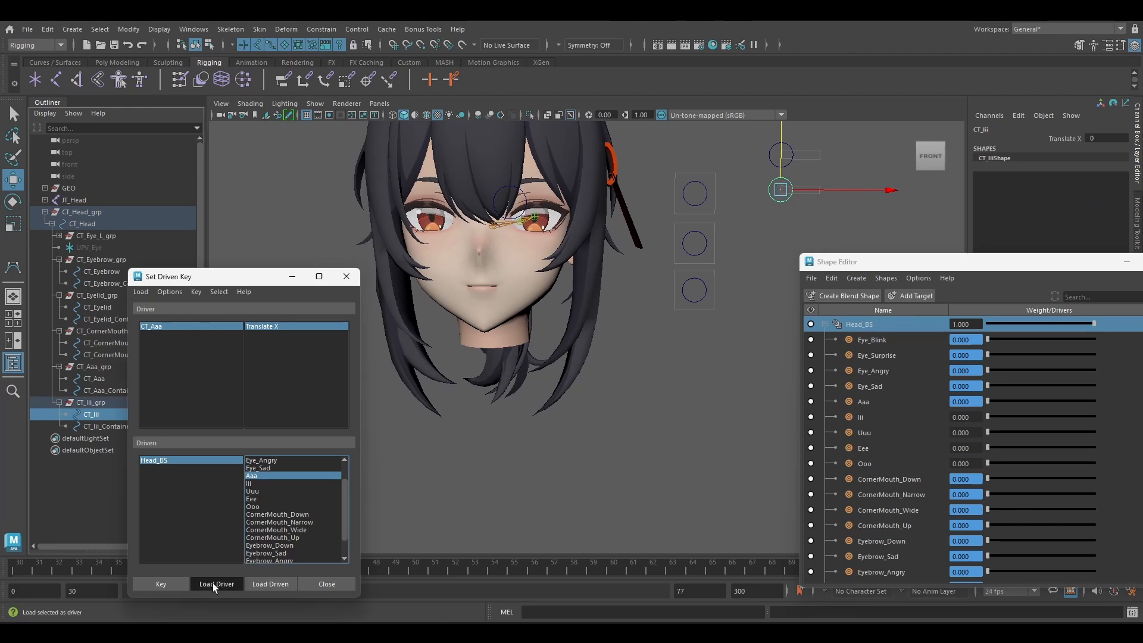
{"action": "left_click", "coordinate": [216, 583]}
{"action": "left_click", "coordinate": [277, 327]}
Key CT_Iii's Translate X at 1 with the Iii shape at 1, and return the control to 0.
{"action": "left_click_drag", "start_coordinate": [840, 190], "coordinate": [870, 191]}
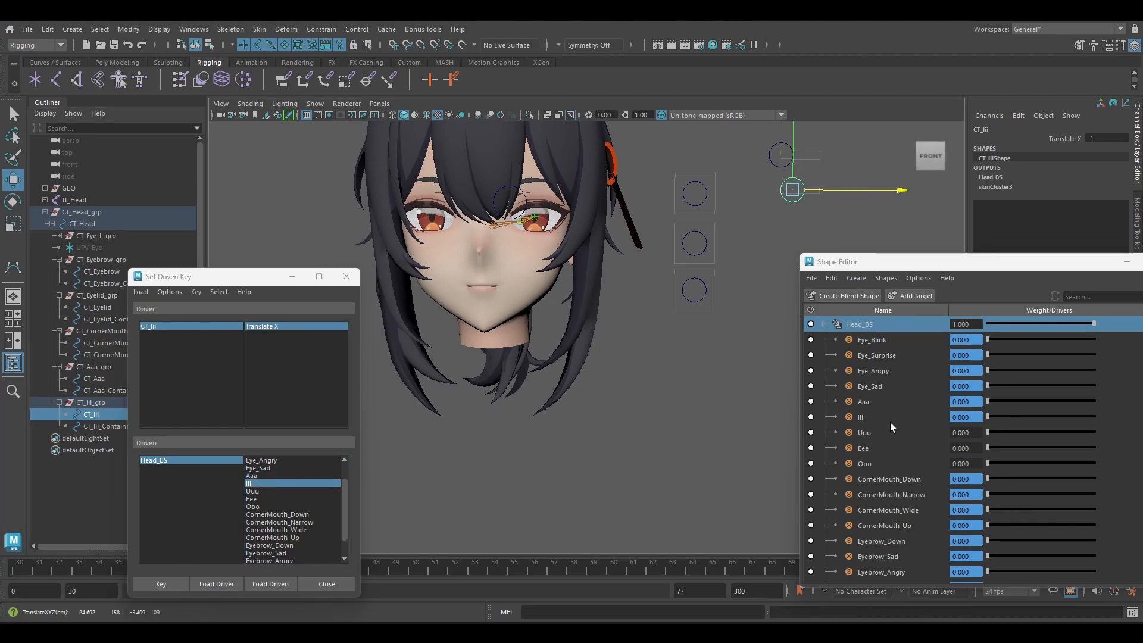
{"action": "left_click_drag", "start_coordinate": [987, 416], "coordinate": [1094, 416]}
{"action": "left_click", "coordinate": [160, 584]}
{"action": "left_click_drag", "start_coordinate": [821, 189], "coordinate": [792, 189]}
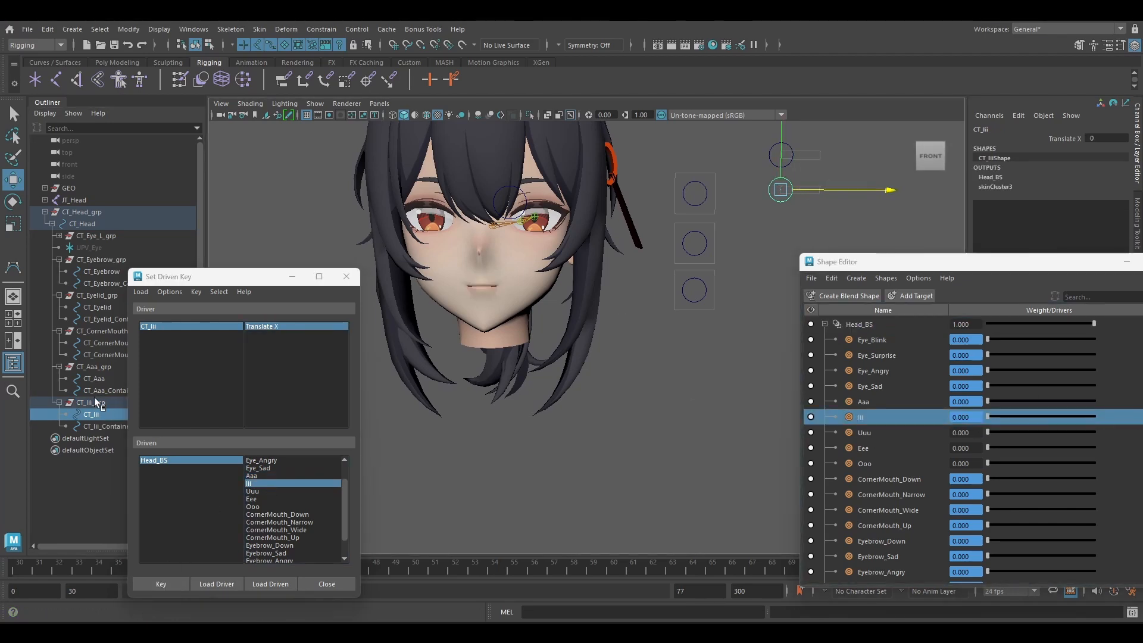
Duplicate CT_Iii_grp and rename the copied group, control and container as CT_Uuu_grp, CT_Uuu and CT_Uuu_Container.
{"action": "left_click", "coordinate": [97, 403]}
{"action": "key", "text": "ctrl+d"}
{"action": "double_click", "coordinate": [114, 438]}
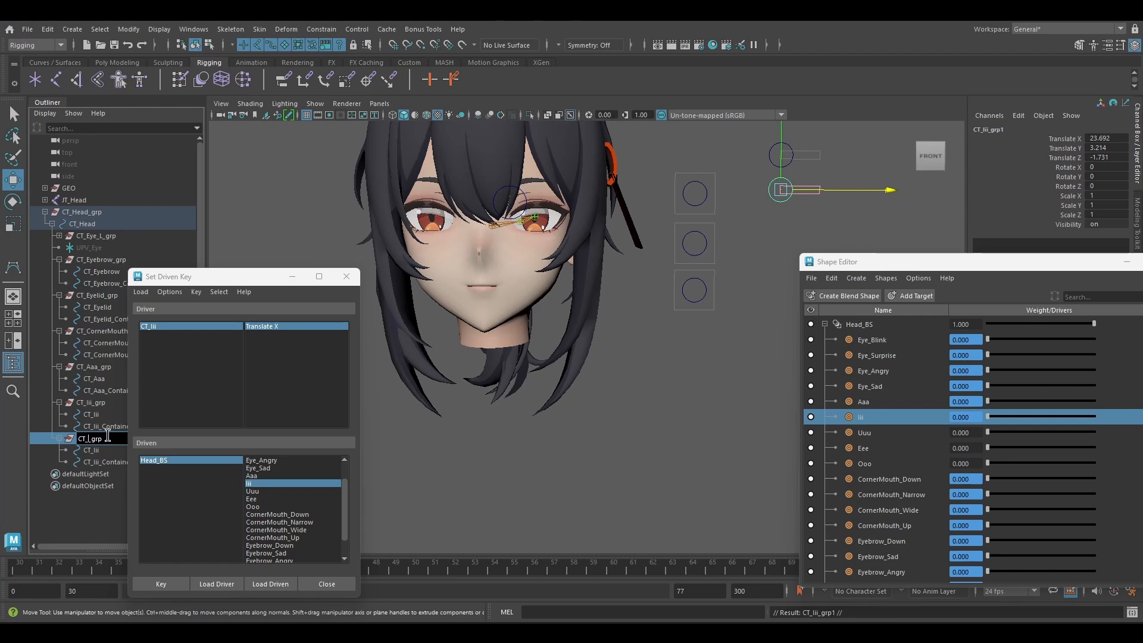
{"action": "key", "text": "Return"}
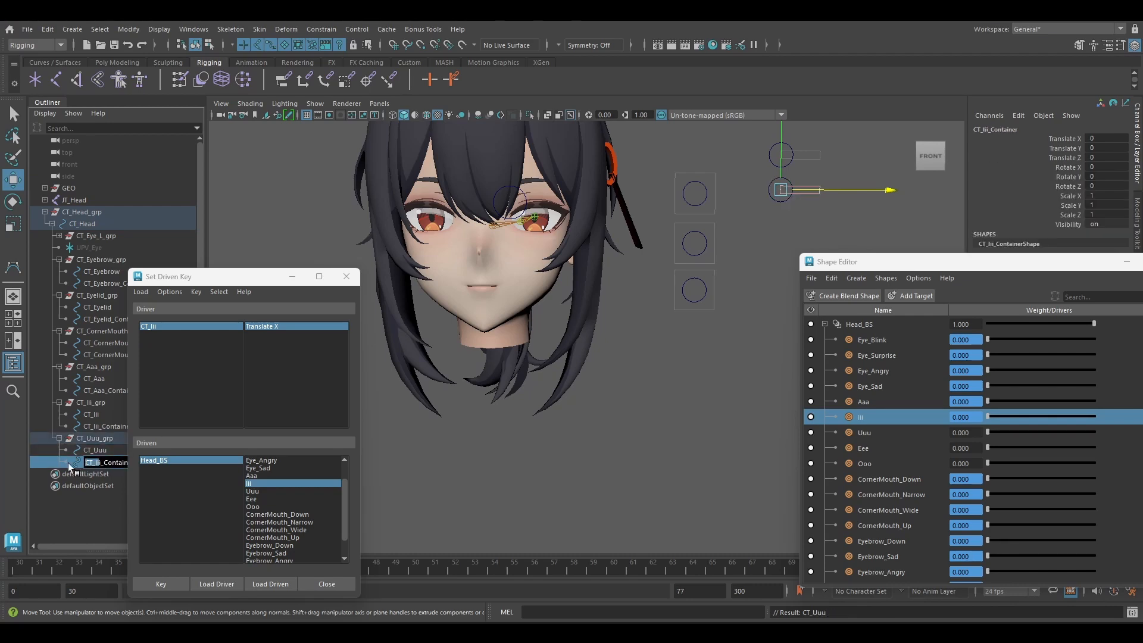
Move CT_Uuu_grp below the Iii slider, to a Translate Y of about 0.4, and uncover the full outliner names.
{"action": "left_click_drag", "start_coordinate": [779, 133], "coordinate": [778, 167]}
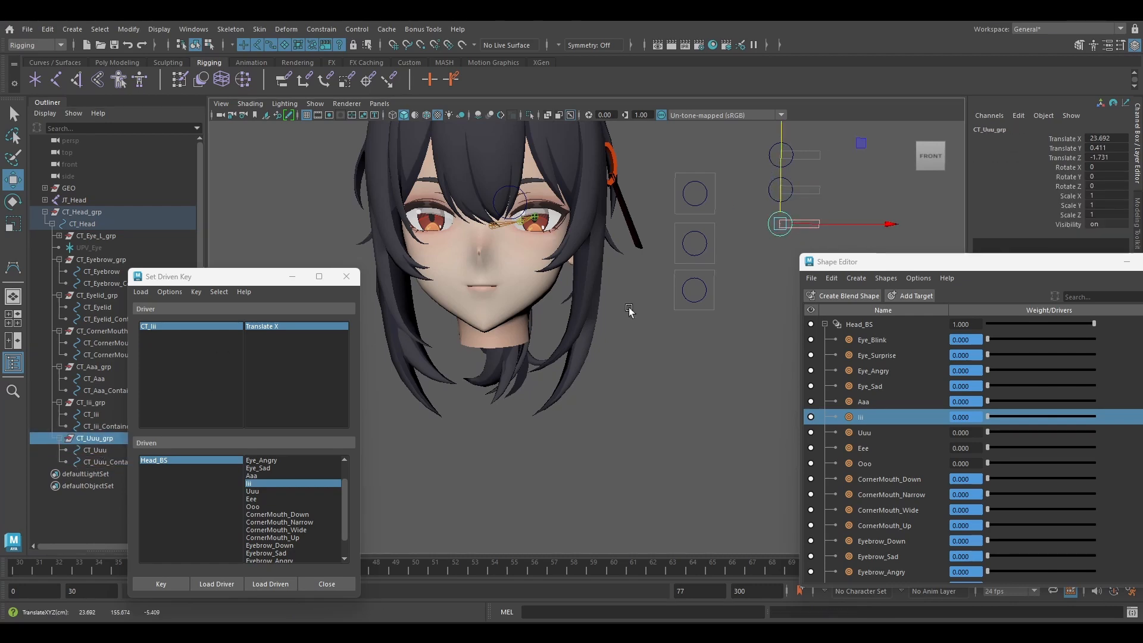
{"action": "left_click_drag", "start_coordinate": [855, 259], "coordinate": [857, 264]}
{"action": "left_click", "coordinate": [738, 292]}
{"action": "left_click_drag", "start_coordinate": [241, 279], "coordinate": [318, 283]}
Load CT_Uuu as the driver and key its Translate X at 0 against Head_BS's Uuu shape at 0.
{"action": "left_click", "coordinate": [95, 450]}
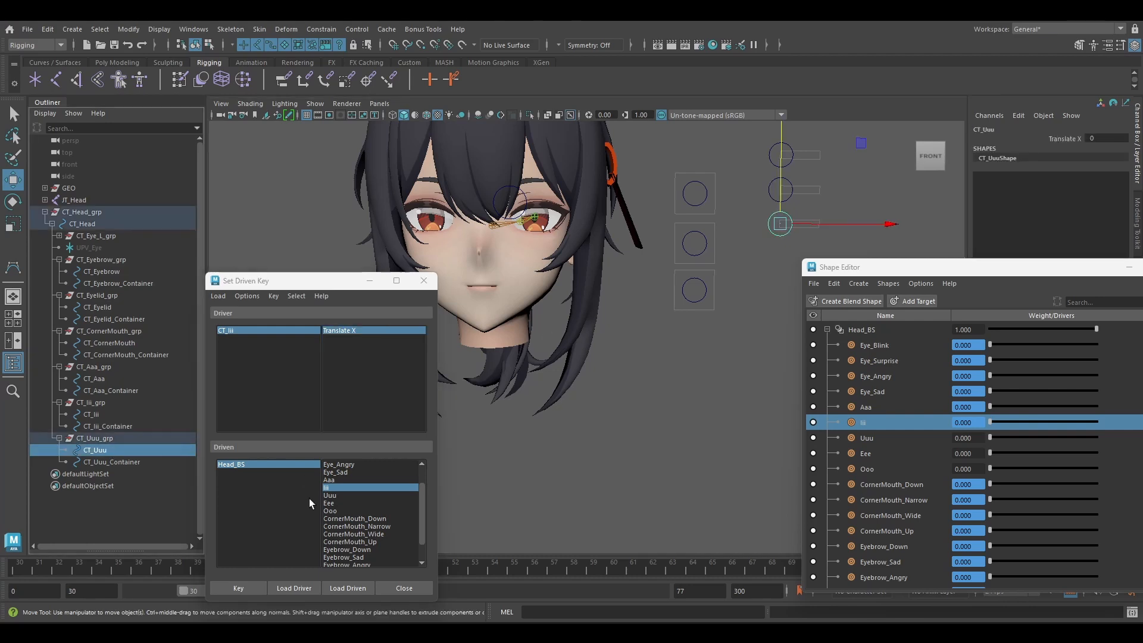
{"action": "left_click", "coordinate": [294, 588]}
{"action": "left_click", "coordinate": [331, 496]}
{"action": "left_click", "coordinate": [346, 330]}
{"action": "left_click", "coordinate": [238, 588]}
Key CT_Uuu's Translate X at 1 with the Uuu shape at 1, and return the control to 0.
{"action": "left_click_drag", "start_coordinate": [893, 226], "coordinate": [912, 227]}
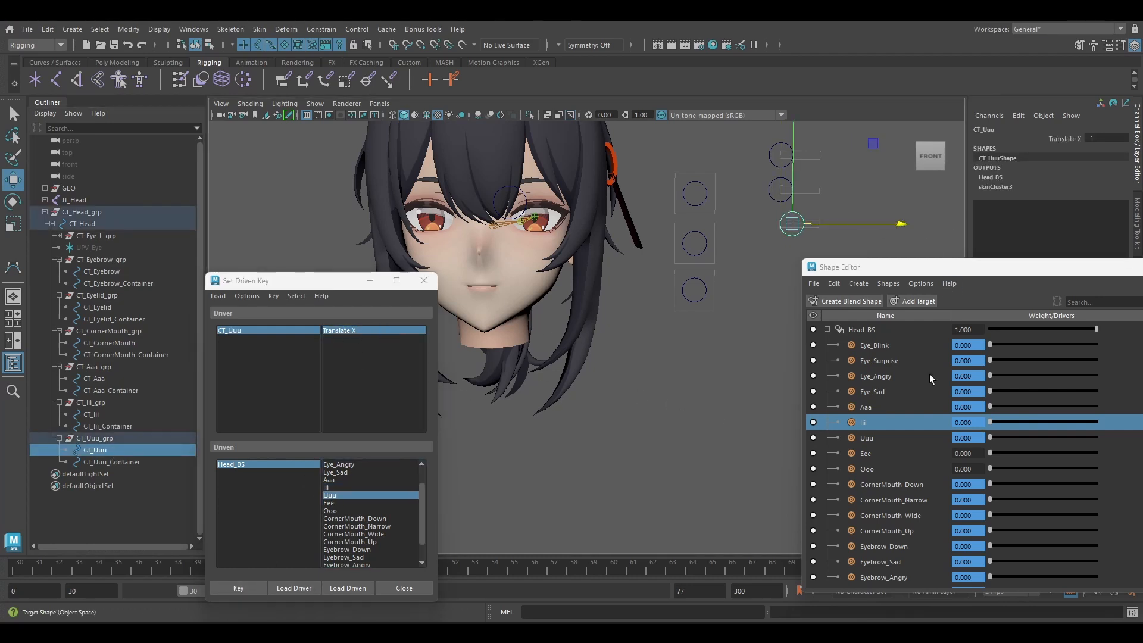
{"action": "left_click_drag", "start_coordinate": [990, 437], "coordinate": [1101, 437]}
{"action": "left_click", "coordinate": [238, 588]}
{"action": "left_click_drag", "start_coordinate": [812, 225], "coordinate": [798, 225]}
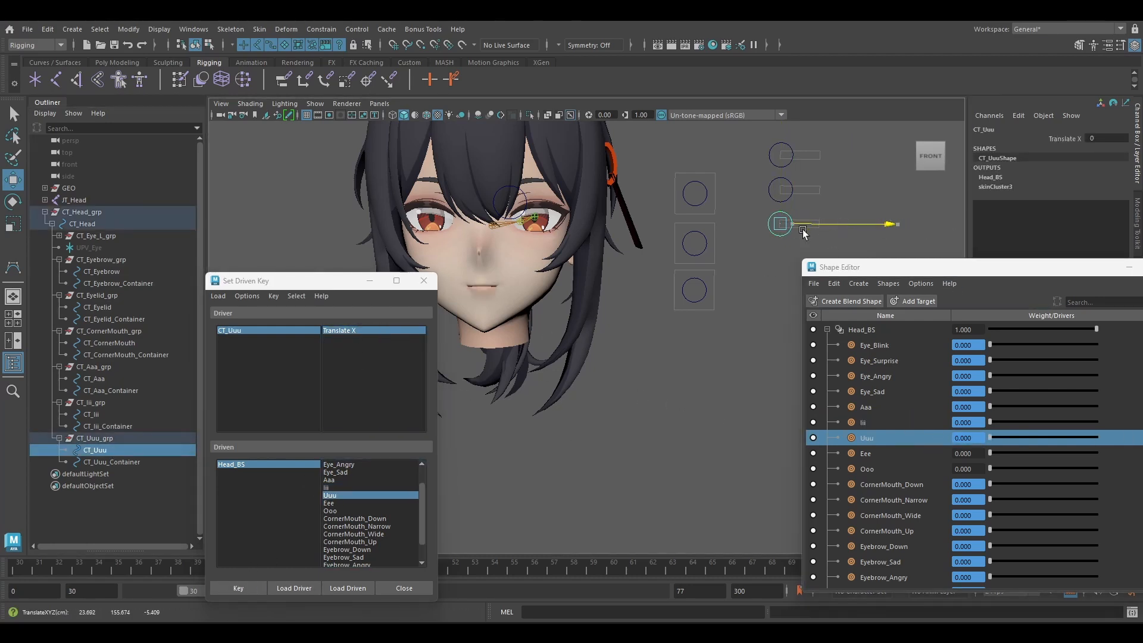
Duplicate CT_Uuu_grp as CT_Eee_grp containing CT_Eee and CT_Eee_Container, and move it below the Uuu slider, to a Translate Y of about -2.4.
{"action": "left_click", "coordinate": [133, 436]}
{"action": "key", "text": "ctrl+d"}
{"action": "double_click", "coordinate": [134, 476]}
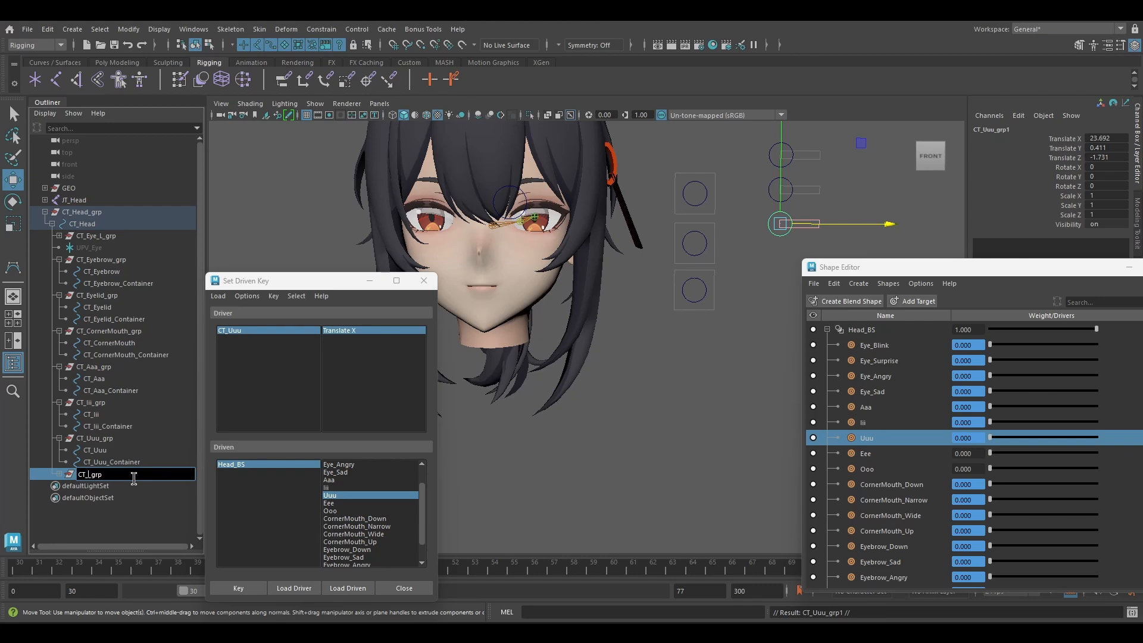
{"action": "left_click", "coordinate": [58, 474]}
{"action": "double_click", "coordinate": [95, 485]}
{"action": "type", "text": "CT_Eee"}
{"action": "double_click", "coordinate": [106, 498]}
{"action": "left_click_drag", "start_coordinate": [107, 498], "coordinate": [87, 498]}
{"action": "type", "text": "CT_Eee"}
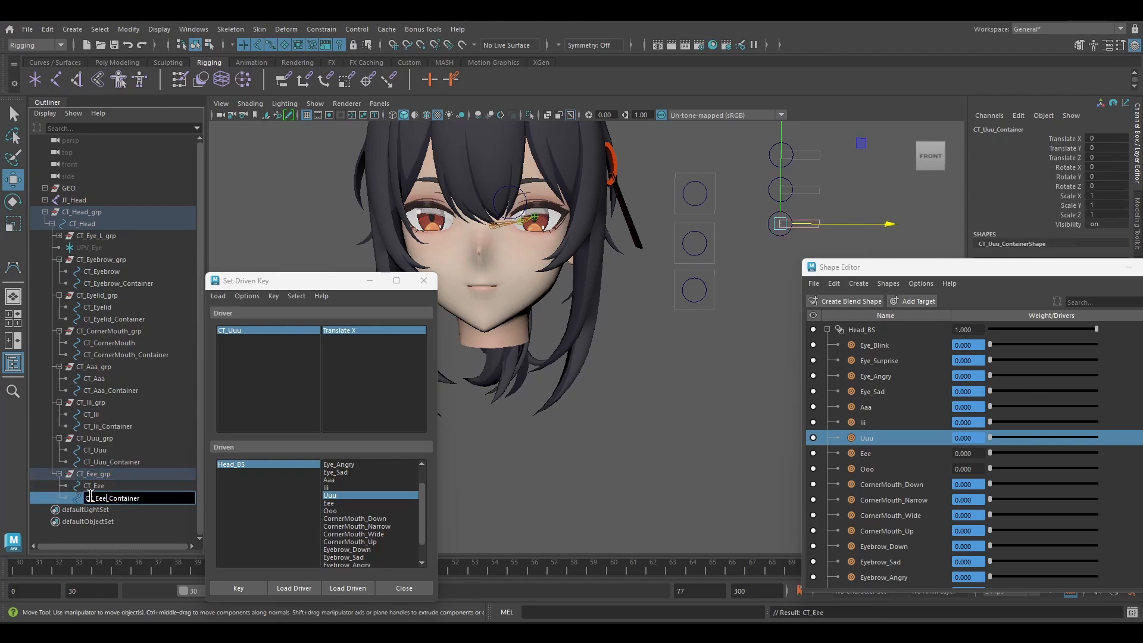
{"action": "left_click", "coordinate": [93, 474]}
{"action": "left_click_drag", "start_coordinate": [780, 176], "coordinate": [778, 215]}
Load CT_Eee as the driver and set driven keys linking its Translate X at 0 and 1 to Head_BS's Eee shape.
{"action": "left_click", "coordinate": [93, 485]}
{"action": "left_click", "coordinate": [294, 588]}
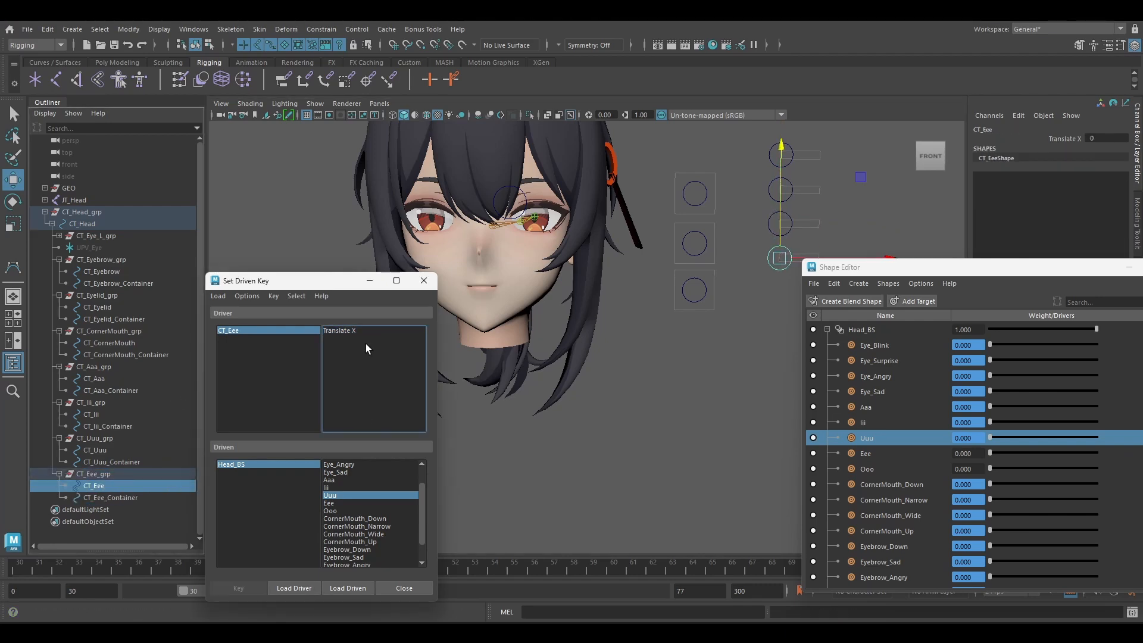
{"action": "left_click", "coordinate": [373, 330]}
{"action": "left_click", "coordinate": [329, 503]}
{"action": "left_click_drag", "start_coordinate": [848, 270], "coordinate": [803, 294]}
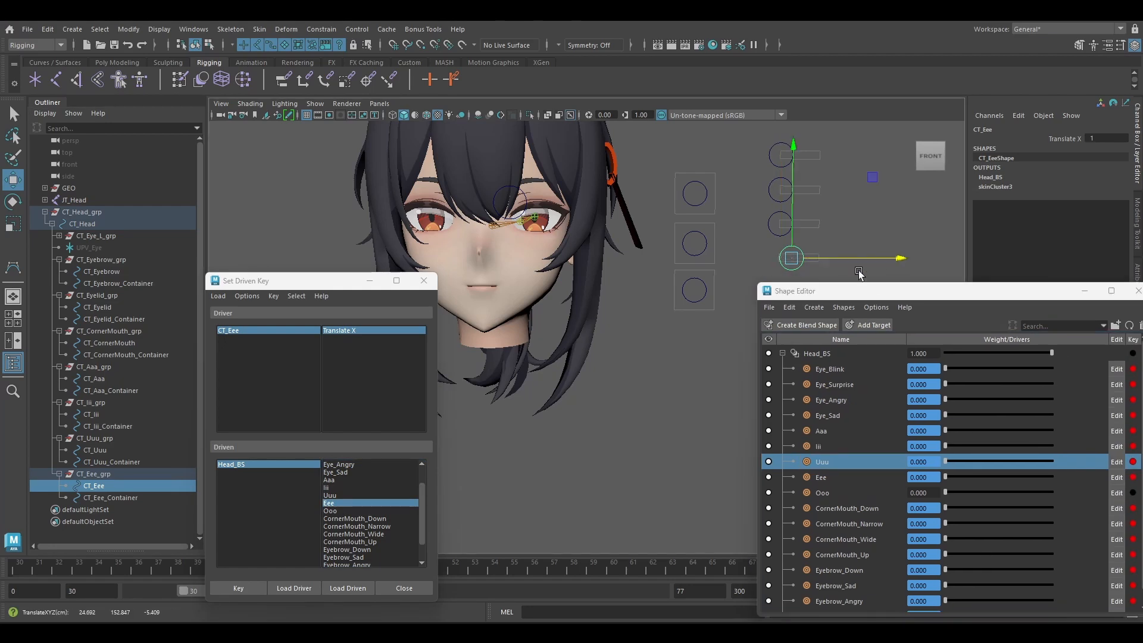
{"action": "key", "text": "Up"}
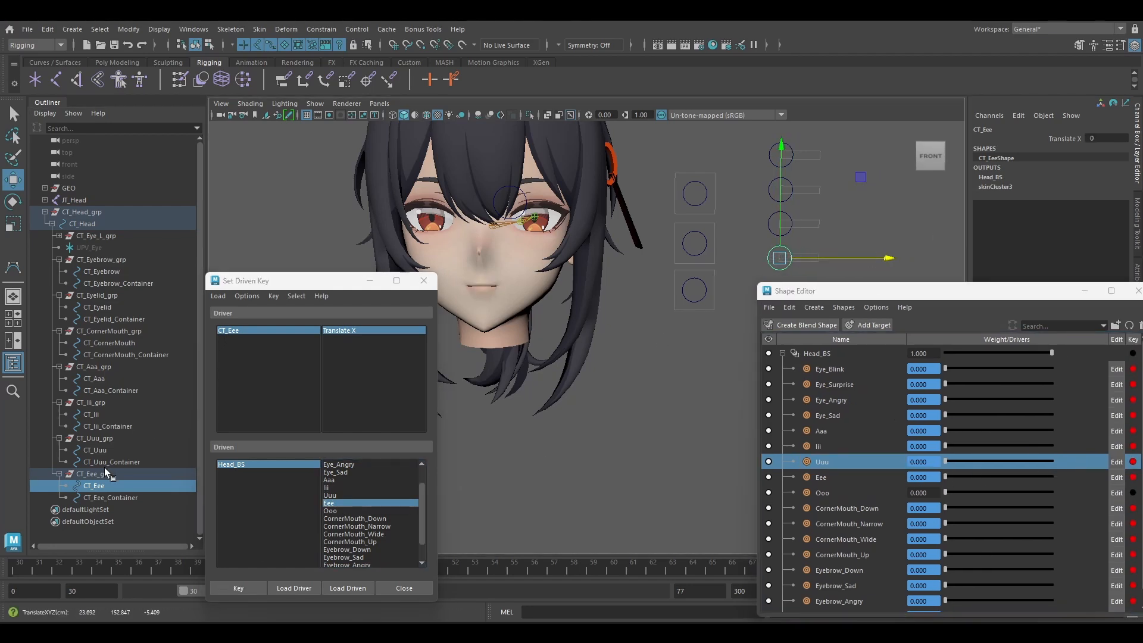
Duplicate CT_Eee_grp and rename the copied group, control and container as CT_Ooo_grp, CT_Ooo and CT_Ooo_Container.
{"action": "key", "text": "ctrl+d"}
{"action": "left_click", "coordinate": [59, 510]}
{"action": "double_click", "coordinate": [107, 510]}
{"action": "left_click", "coordinate": [118, 509]}
{"action": "key", "text": "BackSpace"}
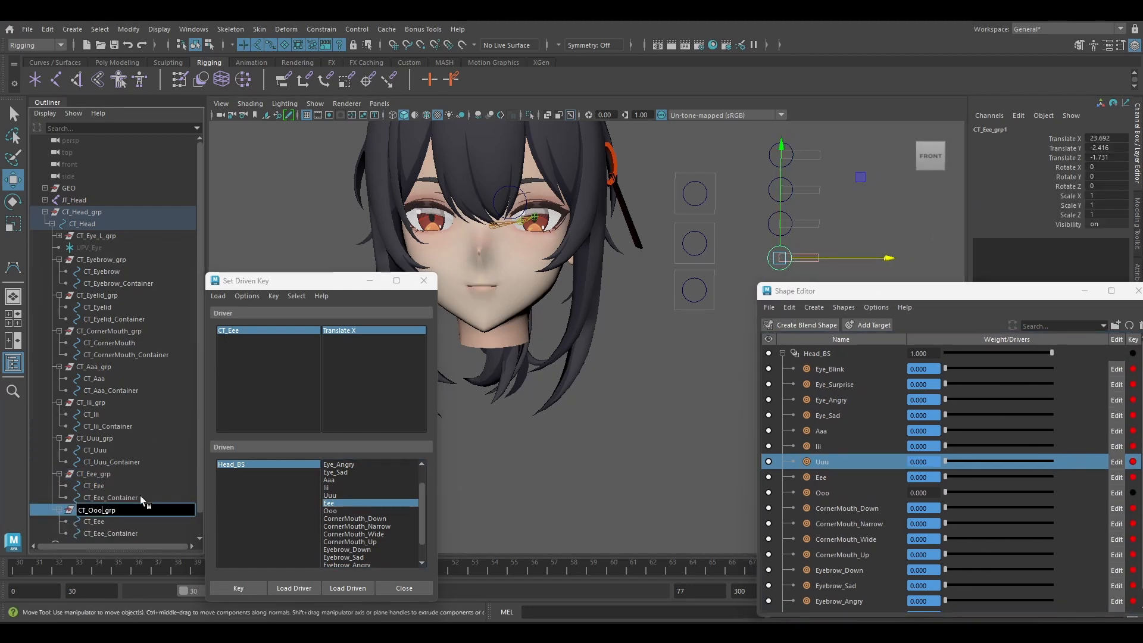
{"action": "double_click", "coordinate": [94, 521]}
{"action": "type", "text": "CT_Ooo"}
{"action": "double_click", "coordinate": [104, 534]}
{"action": "left_click_drag", "start_coordinate": [107, 533], "coordinate": [96, 533]}
{"action": "type", "text": "Ooo"}
{"action": "left_click", "coordinate": [105, 521]}
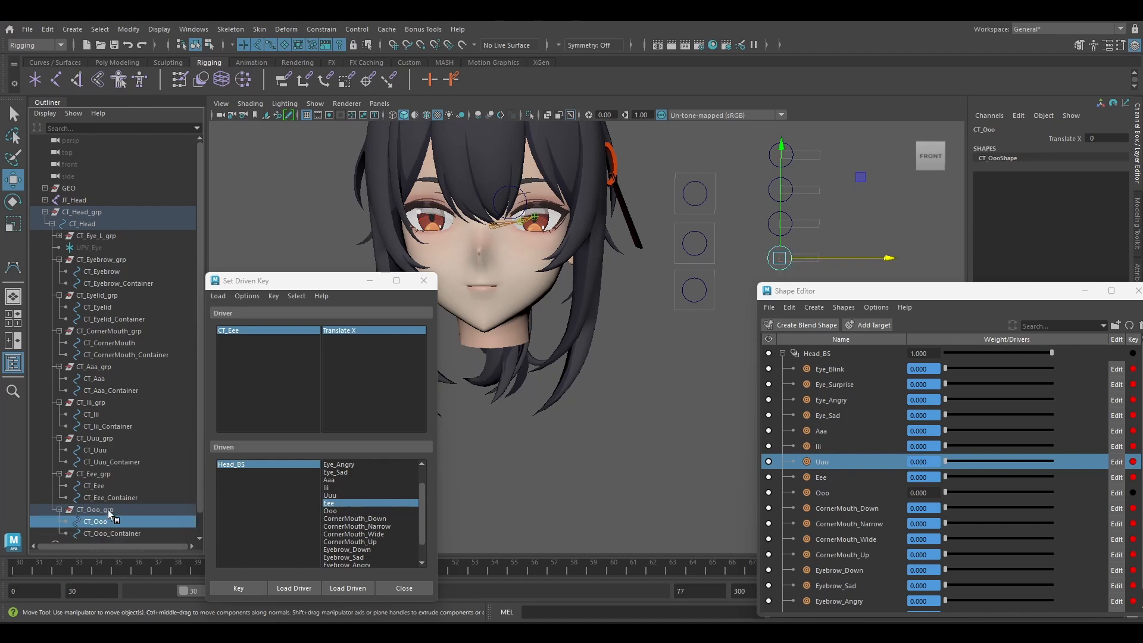
Move CT_Ooo_grp straight down so its slider sits below the Eee slider.
{"action": "left_click", "coordinate": [107, 510]}
{"action": "scroll", "coordinate": [784, 235], "scroll_direction": "up", "scroll_amount": 2}
{"action": "left_click", "coordinate": [806, 229]}
{"action": "left_click", "coordinate": [111, 511]}
{"action": "left_click_drag", "start_coordinate": [819, 219], "coordinate": [820, 264]}
{"action": "scroll", "coordinate": [705, 260], "scroll_direction": "down", "scroll_amount": 4}
{"action": "middle_click_drag", "start_coordinate": [705, 260], "coordinate": [683, 224], "text": "alt"}
Load CT_Ooo as the driver and key its Translate X at 0 against Head_BS's Ooo shape at 0.
{"action": "left_click", "coordinate": [685, 238]}
{"action": "left_click", "coordinate": [695, 274]}
{"action": "left_click", "coordinate": [294, 588]}
{"action": "left_click", "coordinate": [331, 510]}
{"action": "left_click", "coordinate": [351, 331]}
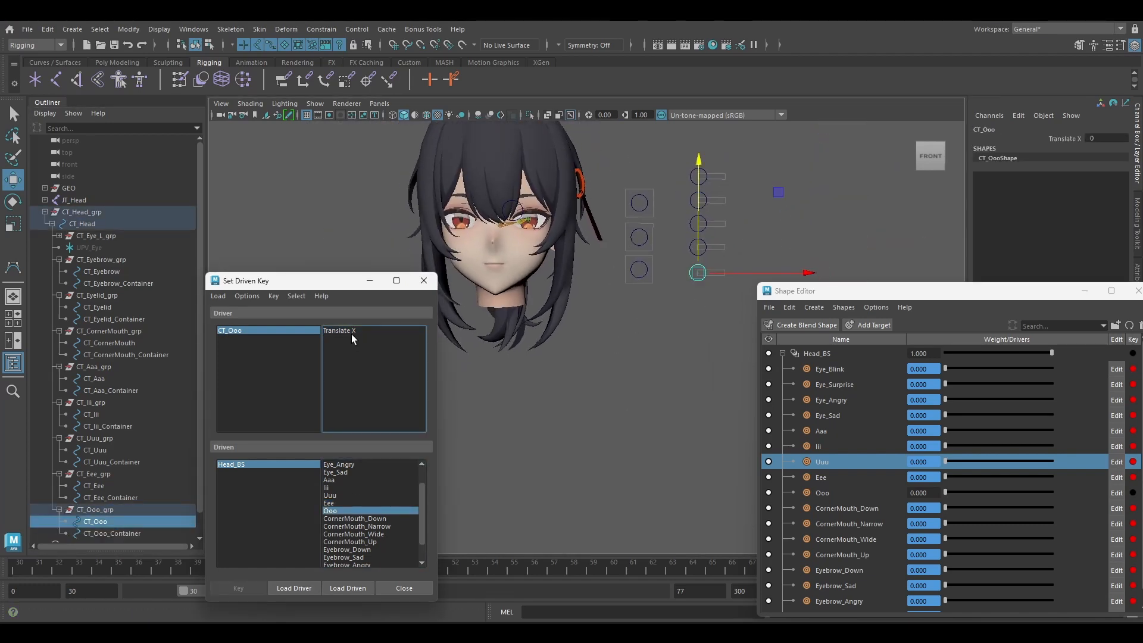
{"action": "left_click", "coordinate": [237, 588]}
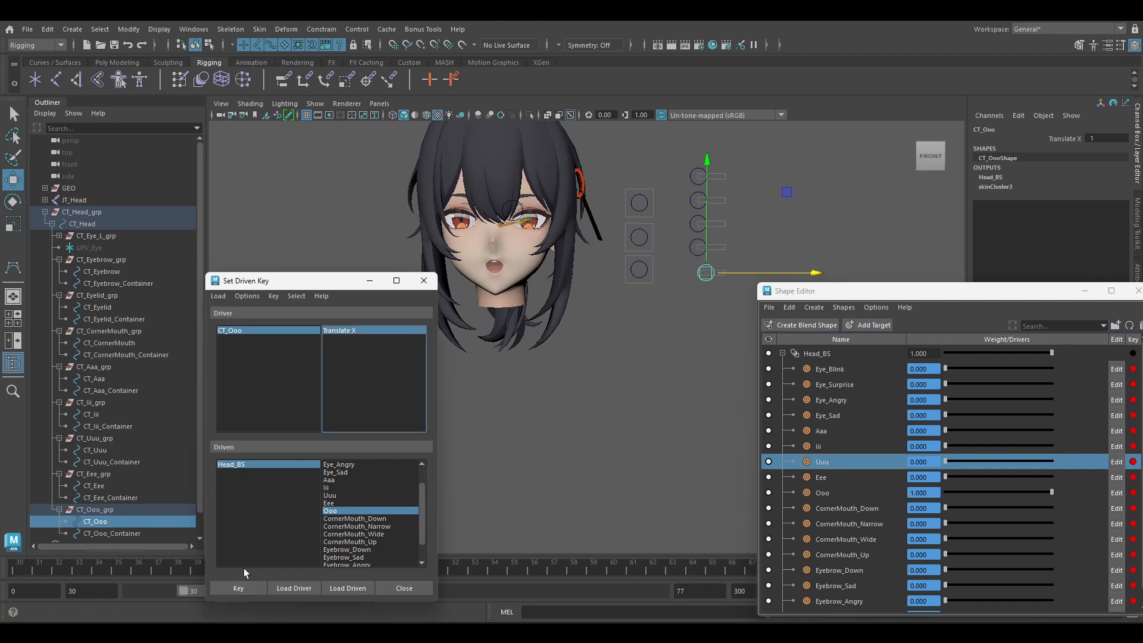
Try the CT_Ooo, CT_Eee, CT_Uuu, CT_Iii and CT_Aaa sliders in turn to check the mouth shapes they drive.
{"action": "left_click", "coordinate": [767, 274]}
{"action": "left_click", "coordinate": [699, 245]}
{"action": "left_click", "coordinate": [695, 223]}
{"action": "left_click", "coordinate": [693, 200]}
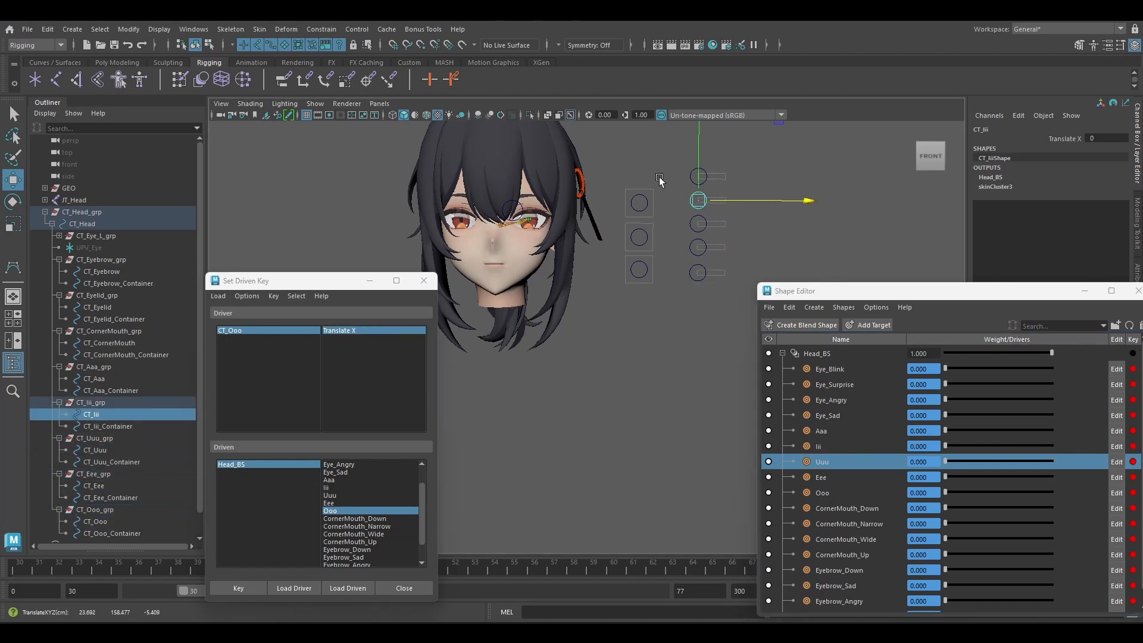
{"action": "left_click", "coordinate": [691, 176]}
{"action": "scroll", "coordinate": [864, 397], "scroll_direction": "down", "scroll_amount": 1}
{"action": "scroll", "coordinate": [864, 397], "scroll_direction": "up", "scroll_amount": 1}
{"action": "scroll", "coordinate": [864, 397], "scroll_direction": "down", "scroll_amount": 1}
Try moving the mouth-corner, eyelid and eyebrow controls to check their expressions, undoing each move.
{"action": "left_click", "coordinate": [633, 276]}
{"action": "key", "text": "ctrl+z"}
{"action": "left_click_drag", "start_coordinate": [718, 191], "coordinate": [727, 133]}
{"action": "left_click", "coordinate": [633, 241]}
{"action": "key", "text": "ctrl+z"}
{"action": "left_click", "coordinate": [639, 203]}
{"action": "key", "text": "ctrl+z"}
Move CT_Head to check that the head and its facial controls follow, and undo the move.
{"action": "scroll", "coordinate": [680, 151], "scroll_direction": "down", "scroll_amount": 2}
{"action": "left_click", "coordinate": [605, 168]}
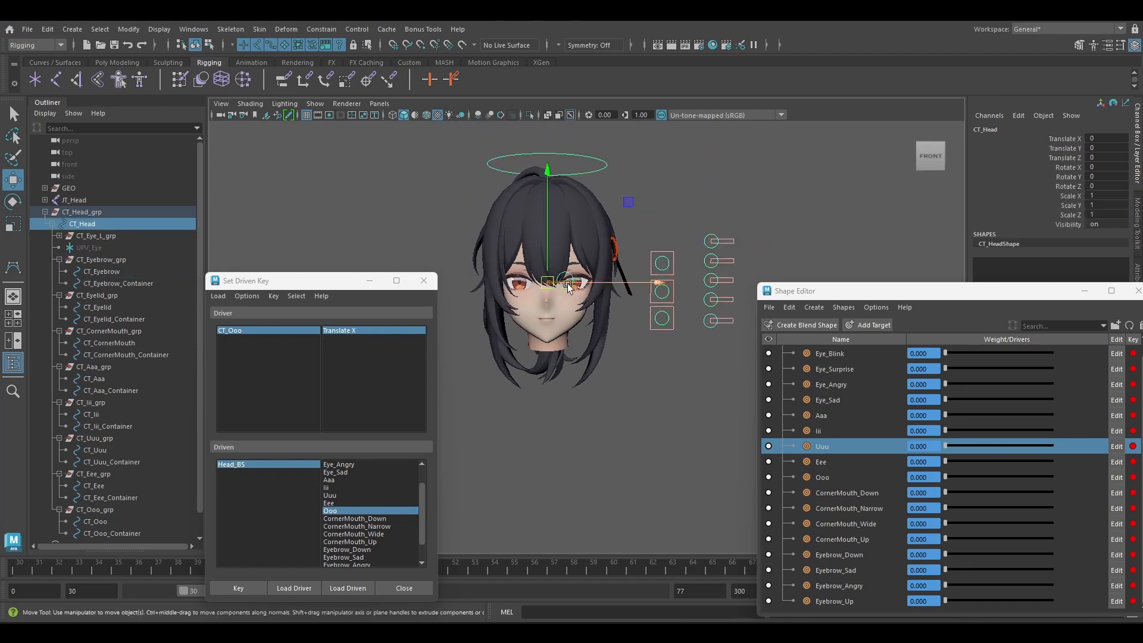
{"action": "left_click_drag", "start_coordinate": [628, 202], "coordinate": [665, 192]}
{"action": "key", "text": "ctrl+z"}
Mirror the JT_Eye_L joint chain across YZ with the Orientation function, replacing _L with _R in the names.
{"action": "scroll", "coordinate": [639, 200], "scroll_direction": "up", "scroll_amount": 3}
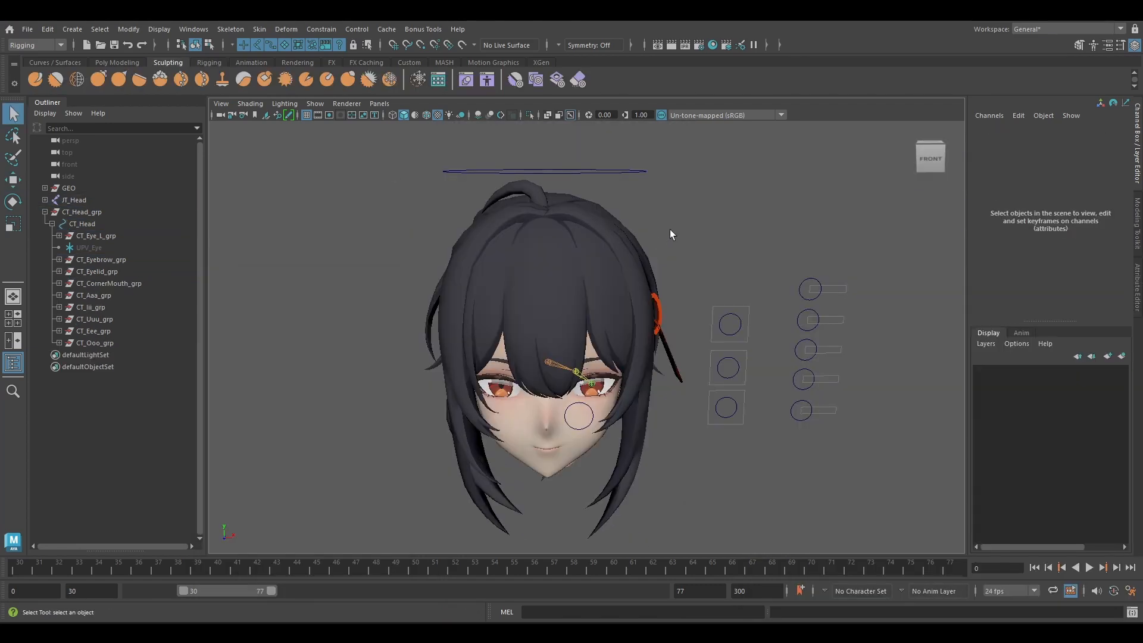
{"action": "middle_click_drag", "start_coordinate": [671, 209], "coordinate": [672, 256], "text": "alt"}
{"action": "scroll", "coordinate": [691, 237], "scroll_direction": "up", "scroll_amount": 3}
{"action": "scroll", "coordinate": [673, 256], "scroll_direction": "up", "scroll_amount": 3}
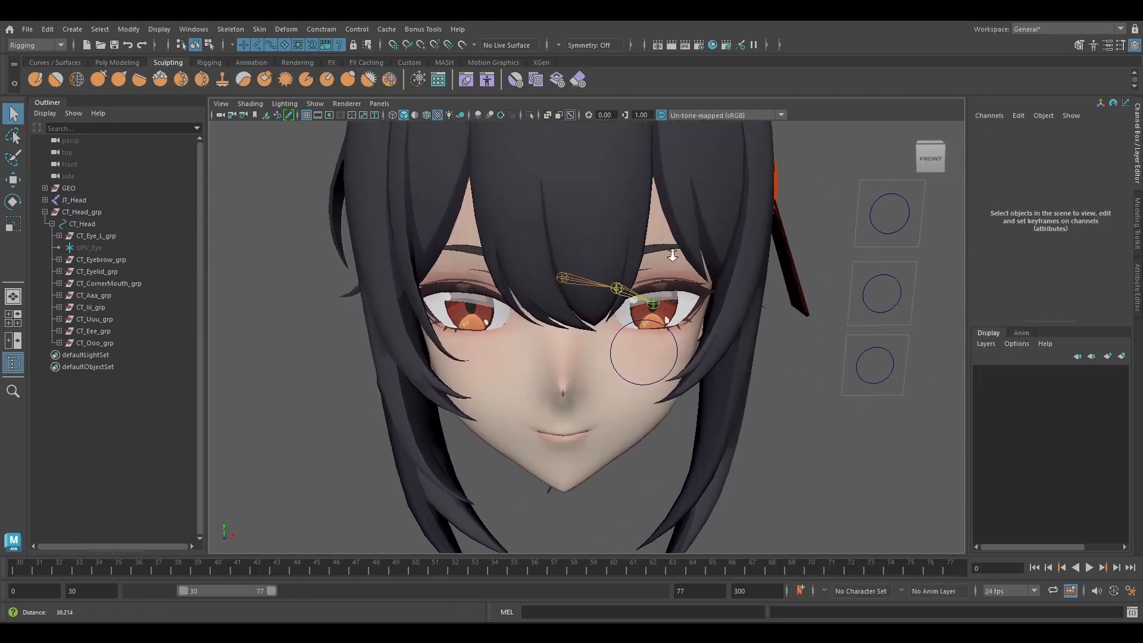
{"action": "left_click_drag", "start_coordinate": [672, 254], "coordinate": [665, 259], "text": "alt"}
{"action": "left_click", "coordinate": [636, 286]}
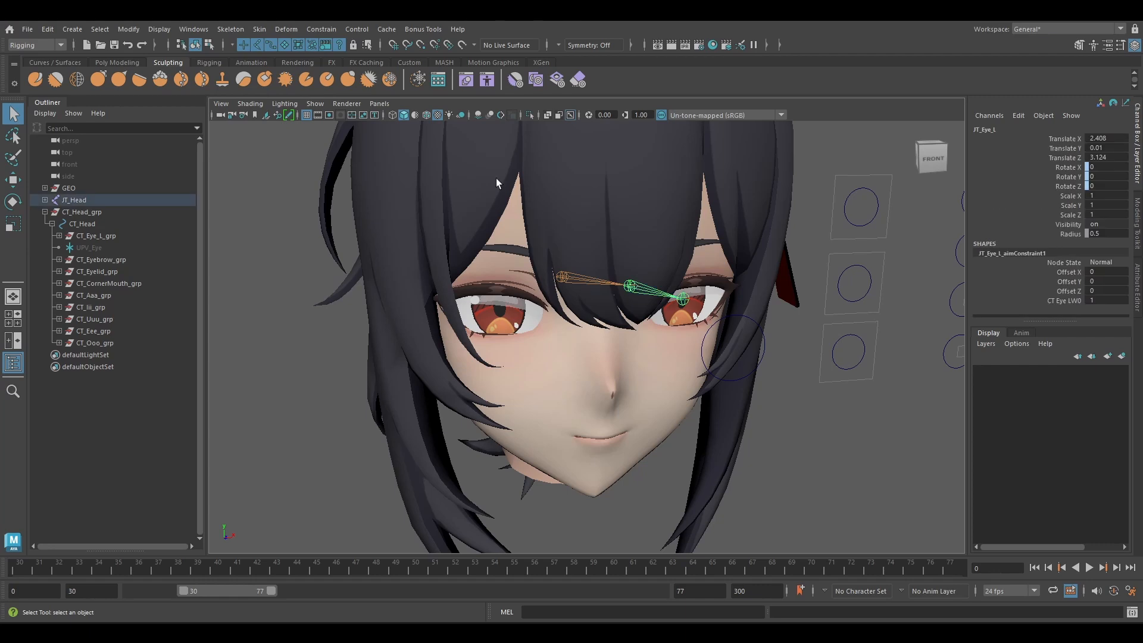
{"action": "left_click", "coordinate": [232, 30]}
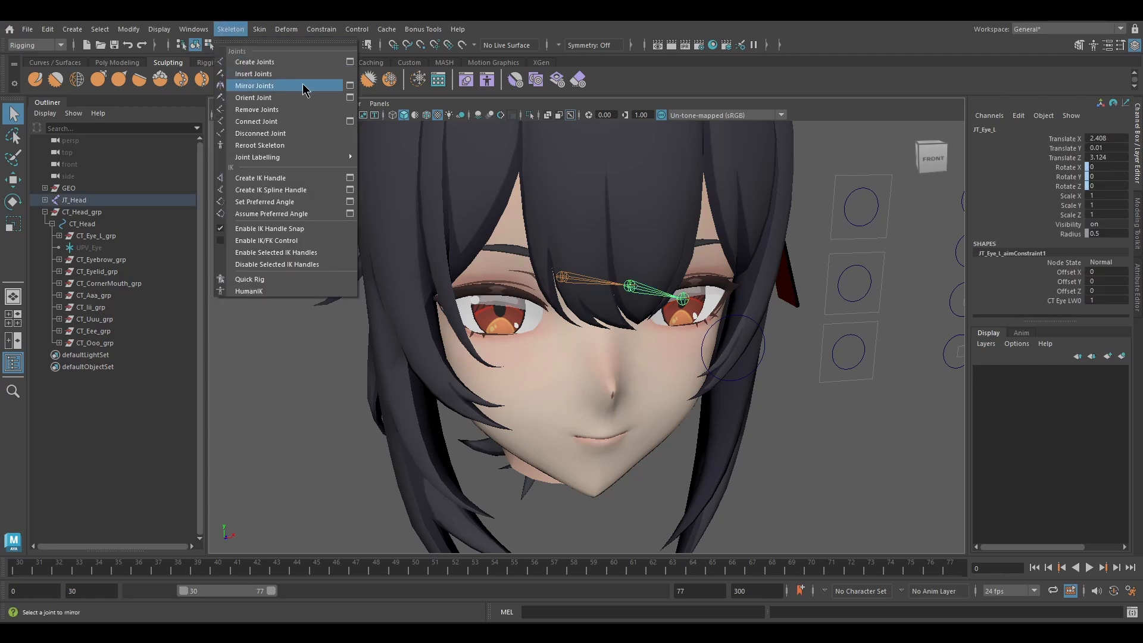
{"action": "left_click", "coordinate": [350, 85]}
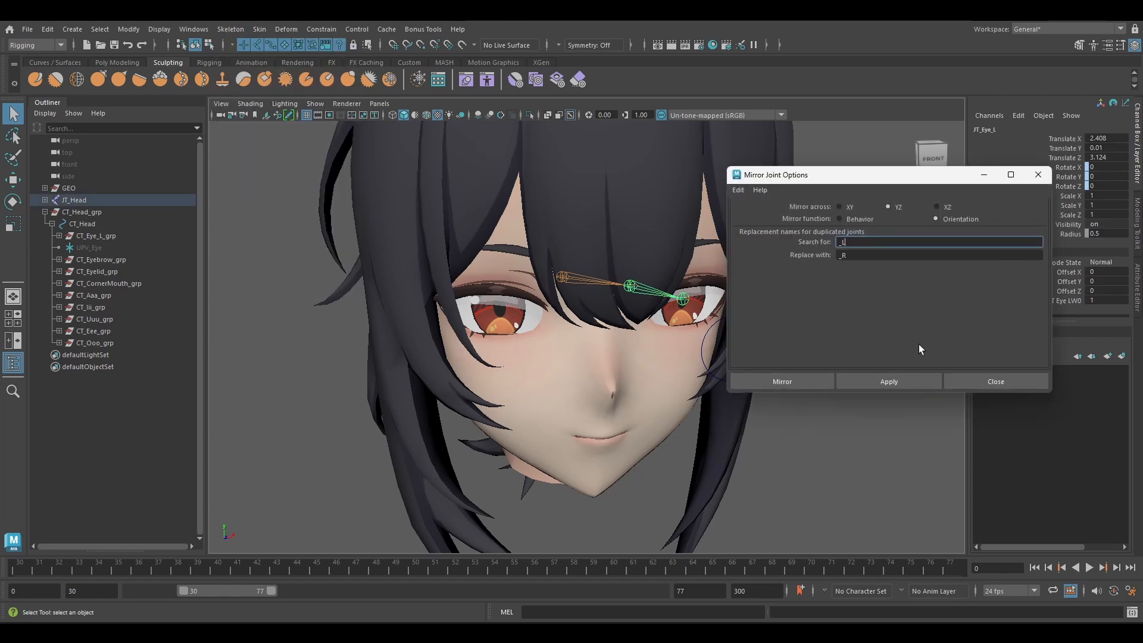
{"action": "left_click", "coordinate": [921, 384]}
{"action": "left_click", "coordinate": [970, 384]}
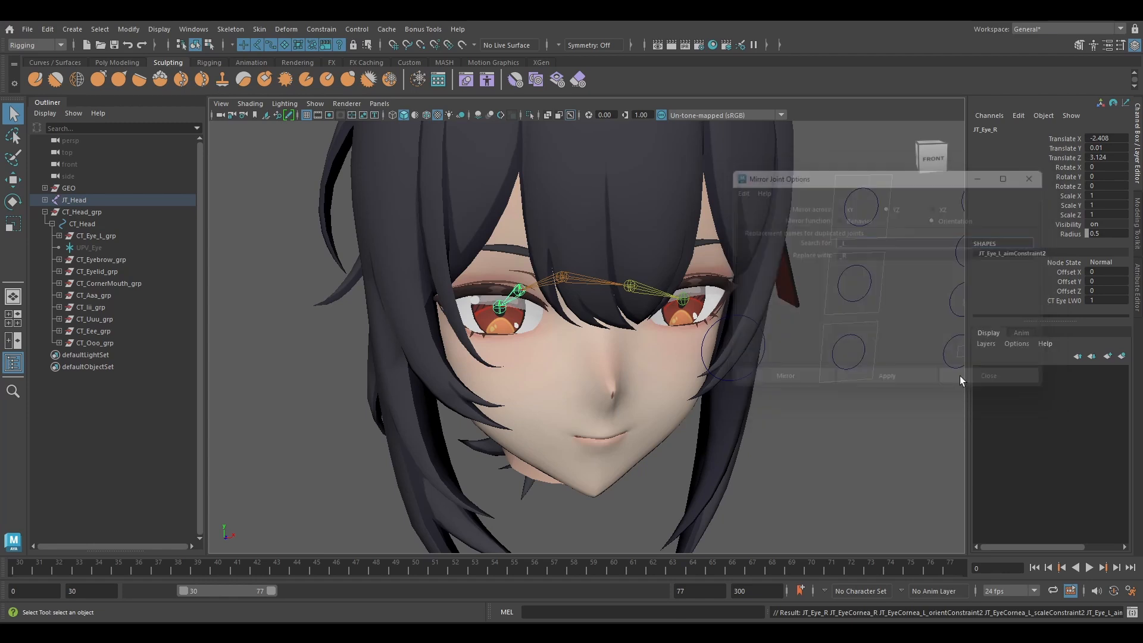
Duplicate CT_Eye_L_grp and rename the copied group as CT_Eye_R_grp.
{"action": "key", "text": "w"}
{"action": "left_click_drag", "start_coordinate": [672, 341], "coordinate": [573, 314], "text": "alt"}
{"action": "left_click_drag", "start_coordinate": [643, 296], "coordinate": [783, 401], "text": "alt"}
{"action": "left_click", "coordinate": [850, 430]}
{"action": "left_click", "coordinate": [112, 238]}
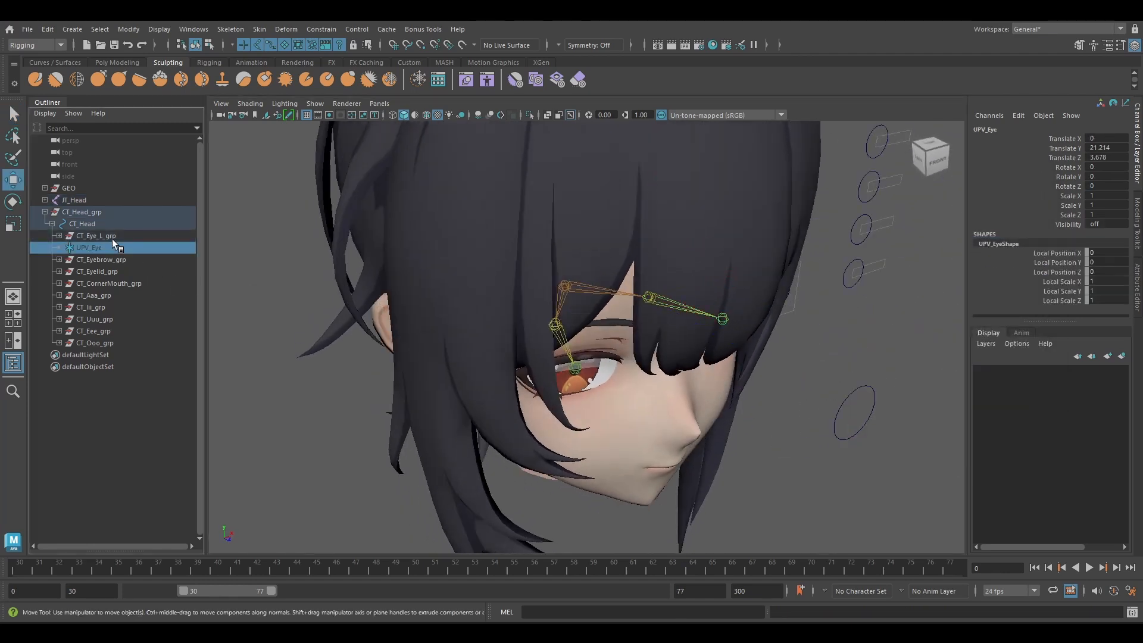
{"action": "key", "text": "ctrl+d"}
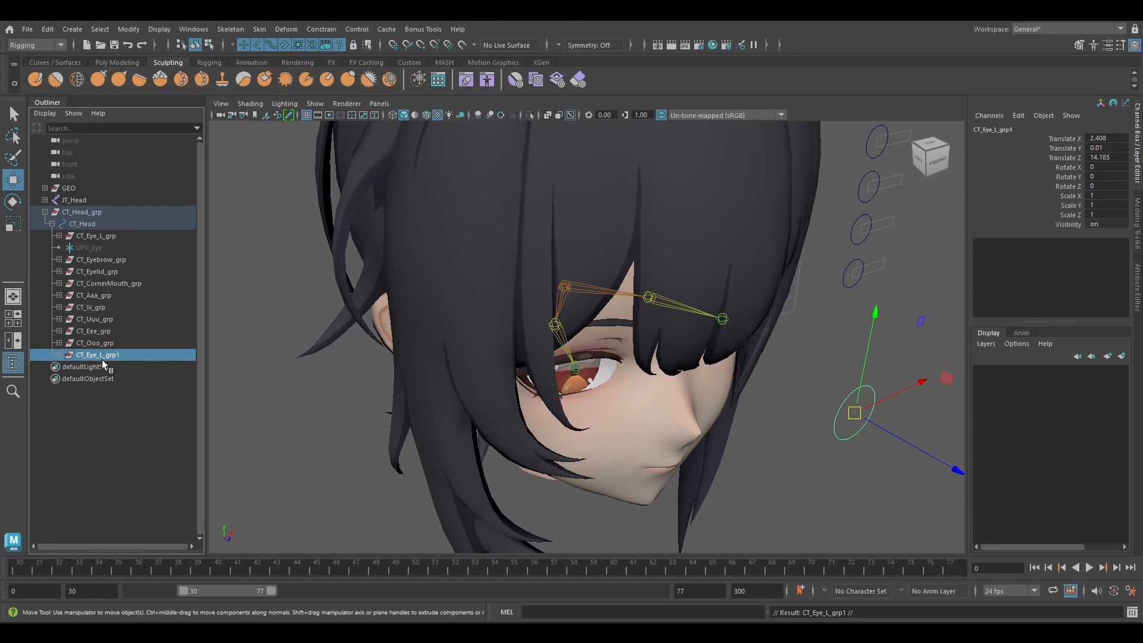
{"action": "double_click", "coordinate": [138, 355]}
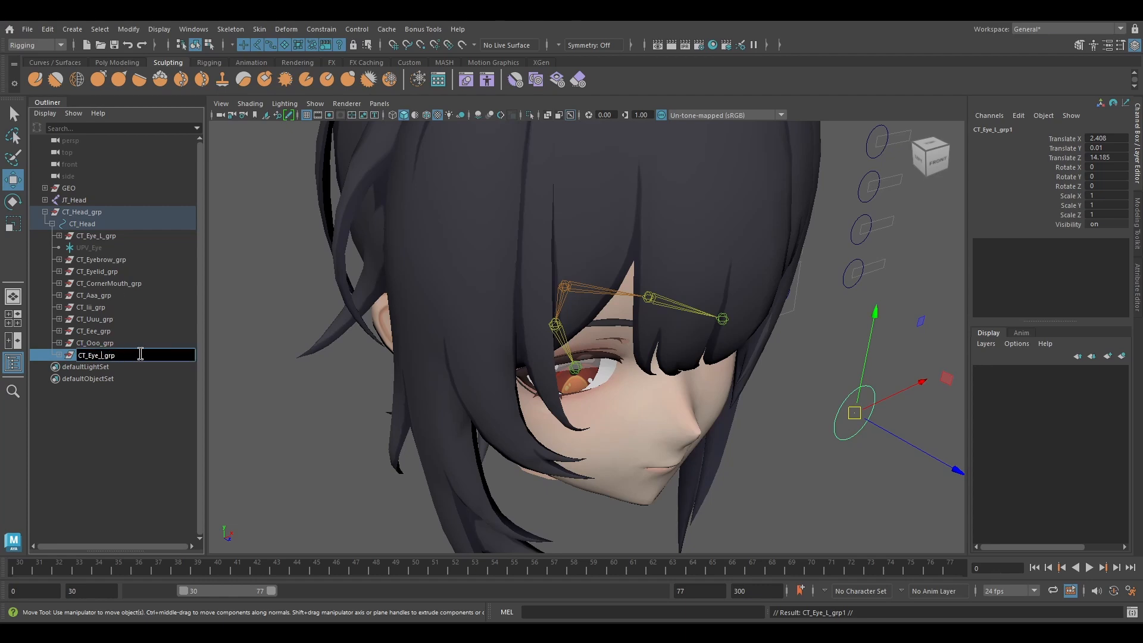
{"action": "type", "text": "R"}
{"action": "key", "text": "Return"}
Rename the eye control inside CT_Eye_R_grp as CT_Eye_R.
{"action": "left_click", "coordinate": [59, 355]}
{"action": "left_click", "coordinate": [108, 368]}
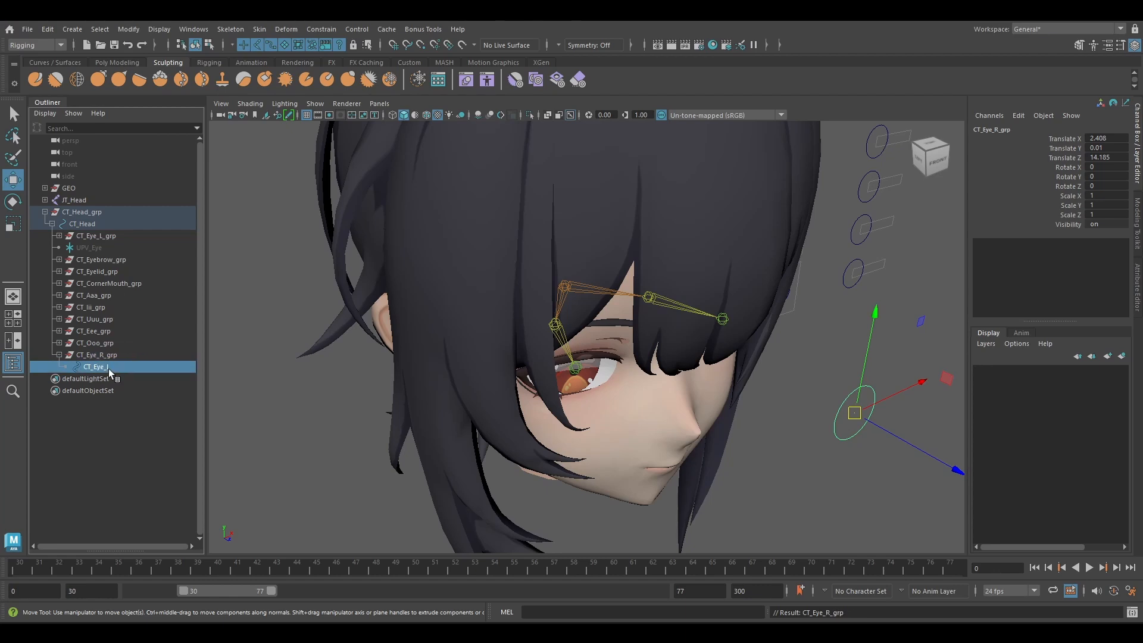
{"action": "double_click", "coordinate": [108, 367]}
{"action": "type", "text": "R"}
{"action": "key", "text": "Return"}
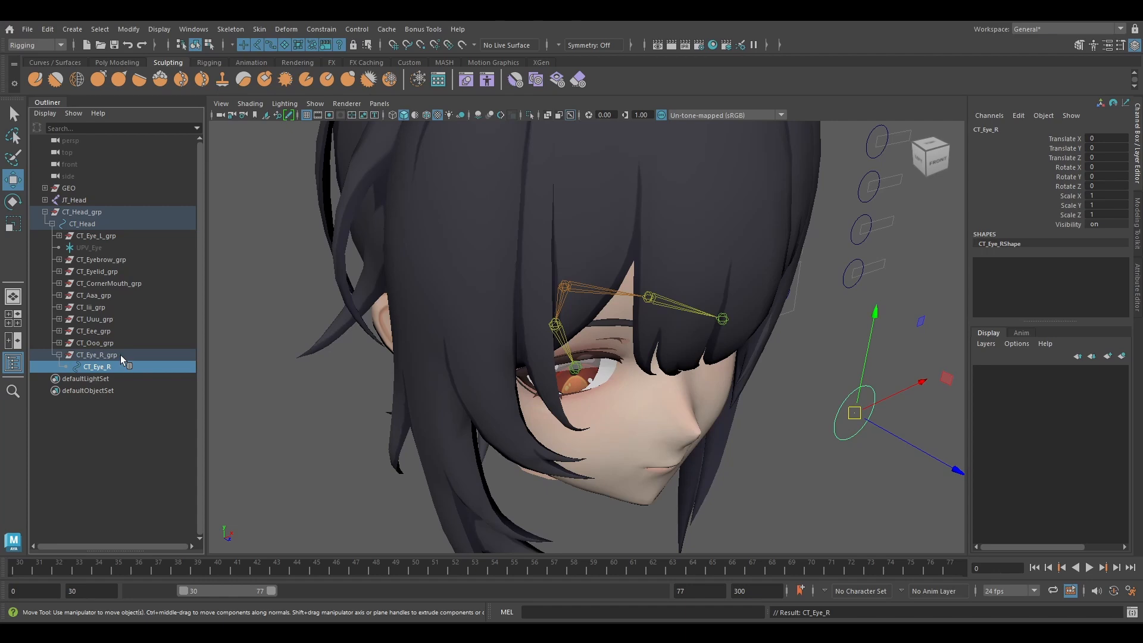
Set CT_Eye_R_grp's Translate X to -2.408 to place the copied control in front of the opposite eye.
{"action": "left_click", "coordinate": [120, 355]}
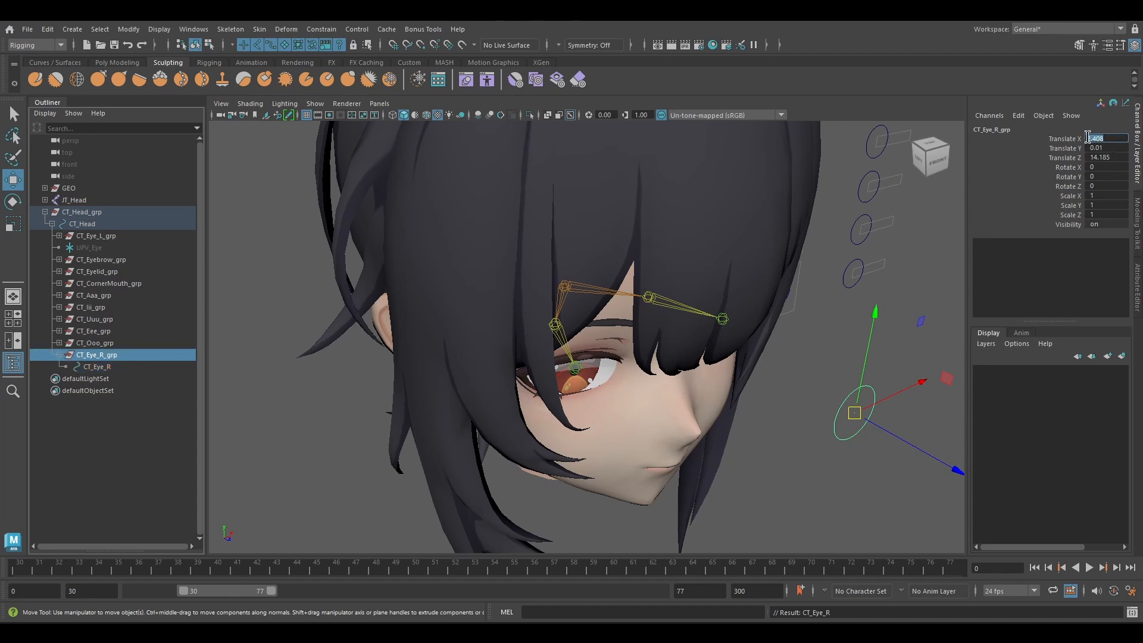
{"action": "type", "text": "-"}
{"action": "key", "text": "Return"}
{"action": "scroll", "coordinate": [826, 333], "scroll_direction": "down", "scroll_amount": 4}
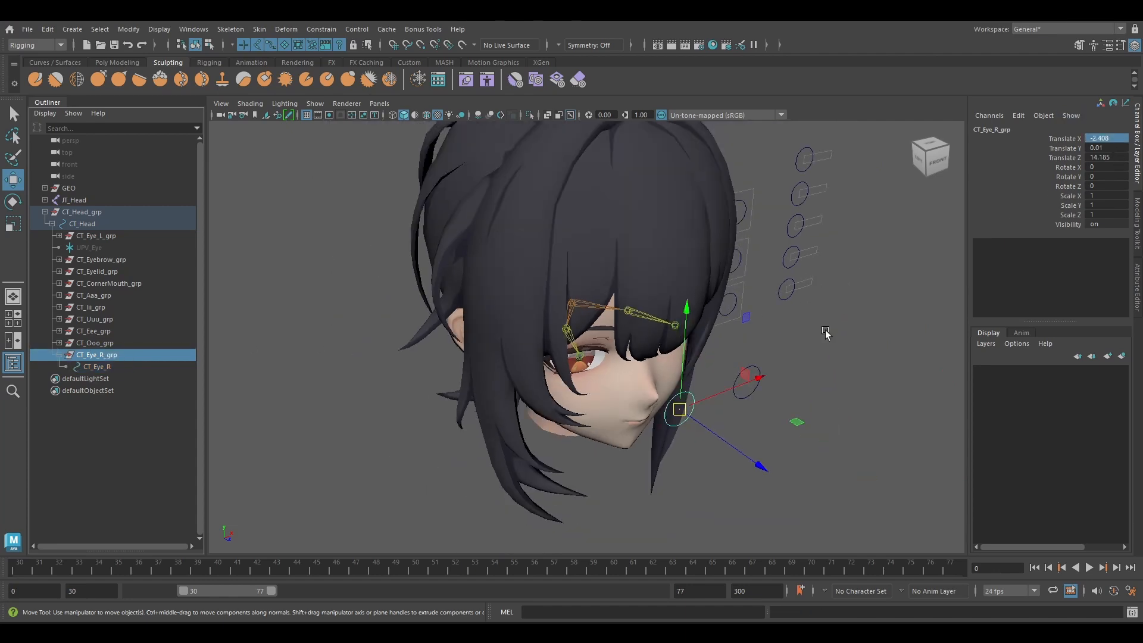
Delete the leftover orient, scale and aim constraints copied under JT_Eye_R and JT_EyeCornea_R.
{"action": "left_click_drag", "start_coordinate": [826, 334], "coordinate": [744, 324], "text": "alt"}
{"action": "middle_click_drag", "start_coordinate": [744, 324], "coordinate": [775, 321], "text": "alt"}
{"action": "scroll", "coordinate": [771, 336], "scroll_direction": "up", "scroll_amount": 4}
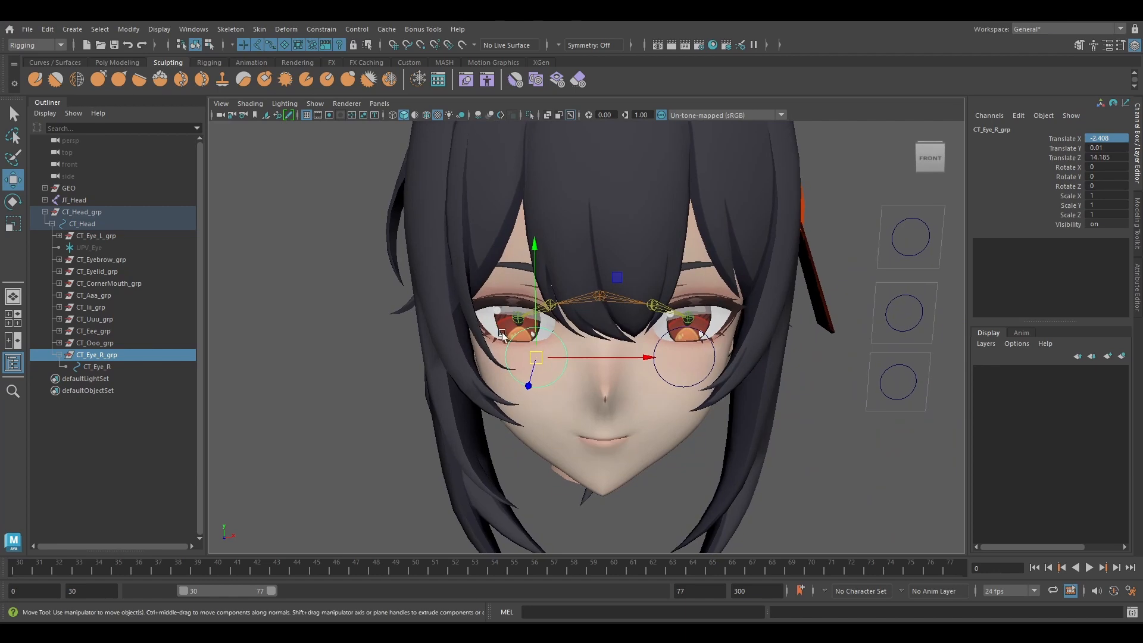
{"action": "left_click", "coordinate": [514, 314]}
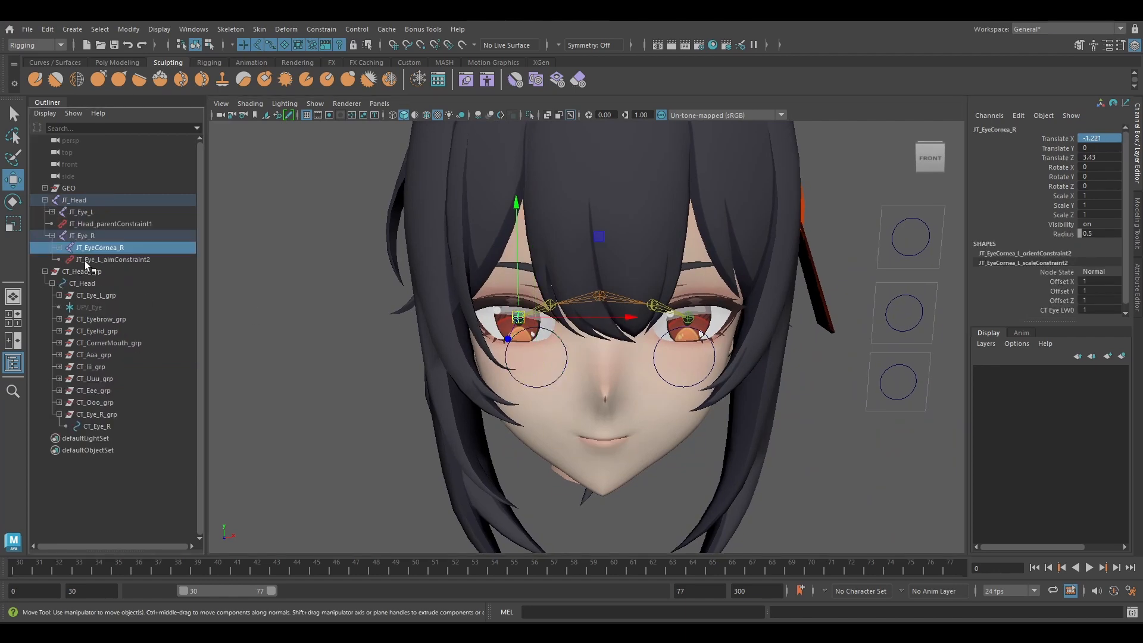
{"action": "left_click", "coordinate": [60, 247]}
{"action": "left_click", "coordinate": [119, 259]}
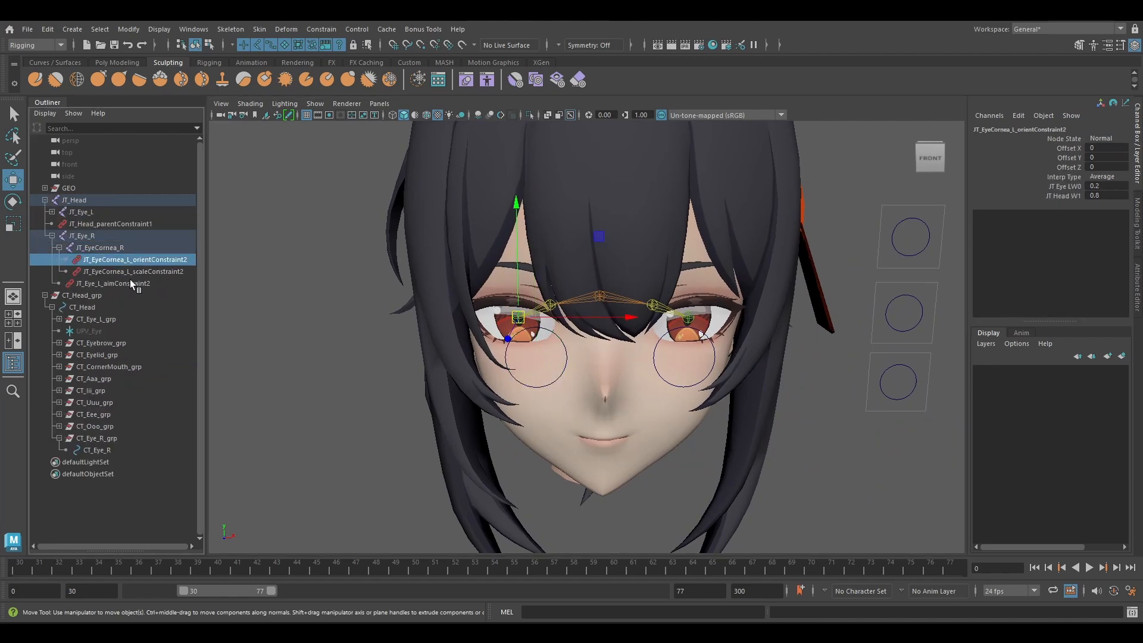
{"action": "left_click", "coordinate": [130, 283], "text": "shift"}
{"action": "key", "text": "Delete"}
Bind the character's right iris mesh to the JT_EyeCornea_R joint with Bind Skin.
{"action": "scroll", "coordinate": [590, 357], "scroll_direction": "up", "scroll_amount": 5}
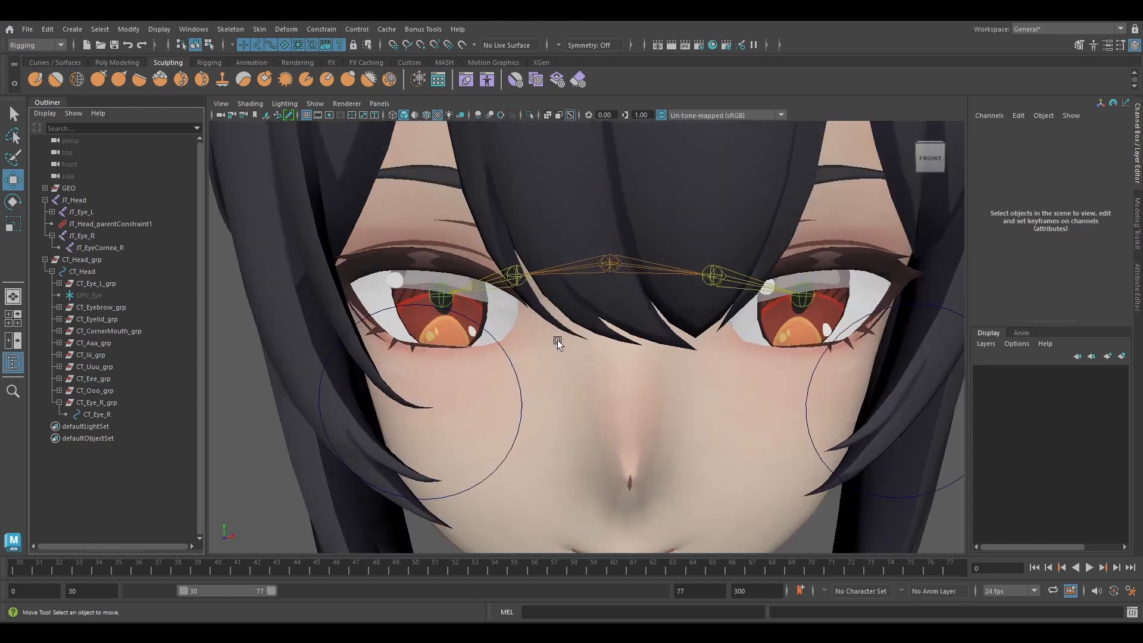
{"action": "left_click_drag", "start_coordinate": [470, 310], "coordinate": [574, 292], "text": "alt"}
{"action": "scroll", "coordinate": [557, 292], "scroll_direction": "up", "scroll_amount": 5}
{"action": "left_click", "coordinate": [602, 256]}
{"action": "left_click", "coordinate": [601, 260], "text": "shift"}
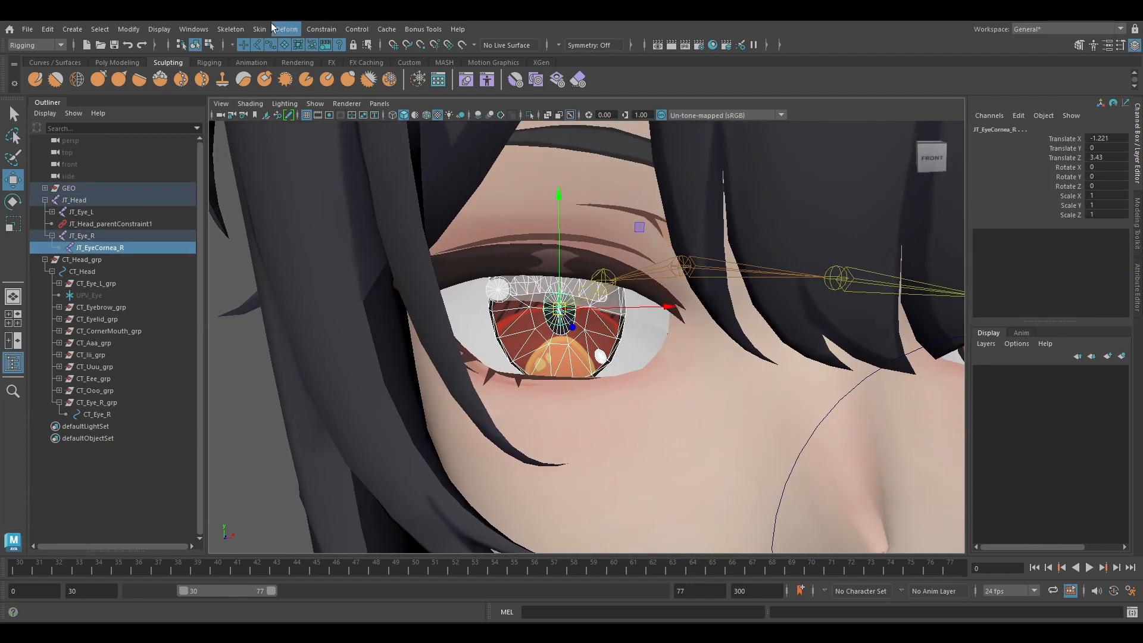
{"action": "left_click", "coordinate": [262, 29]}
{"action": "left_click", "coordinate": [280, 64]}
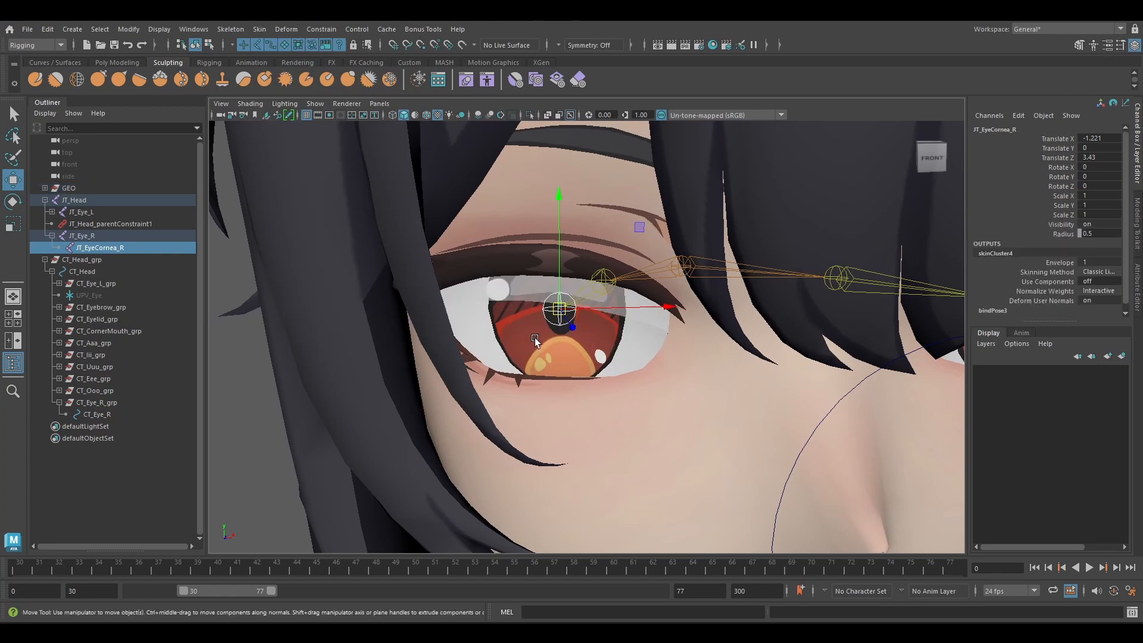
Test the right iris binding by moving JT_EyeCornea_R, and undo the move.
{"action": "scroll", "coordinate": [534, 340], "scroll_direction": "down", "scroll_amount": 5}
{"action": "left_click_drag", "start_coordinate": [534, 339], "coordinate": [435, 336], "text": "alt"}
{"action": "left_click_drag", "start_coordinate": [409, 358], "coordinate": [410, 360]}
{"action": "key", "text": "ctrl+z"}
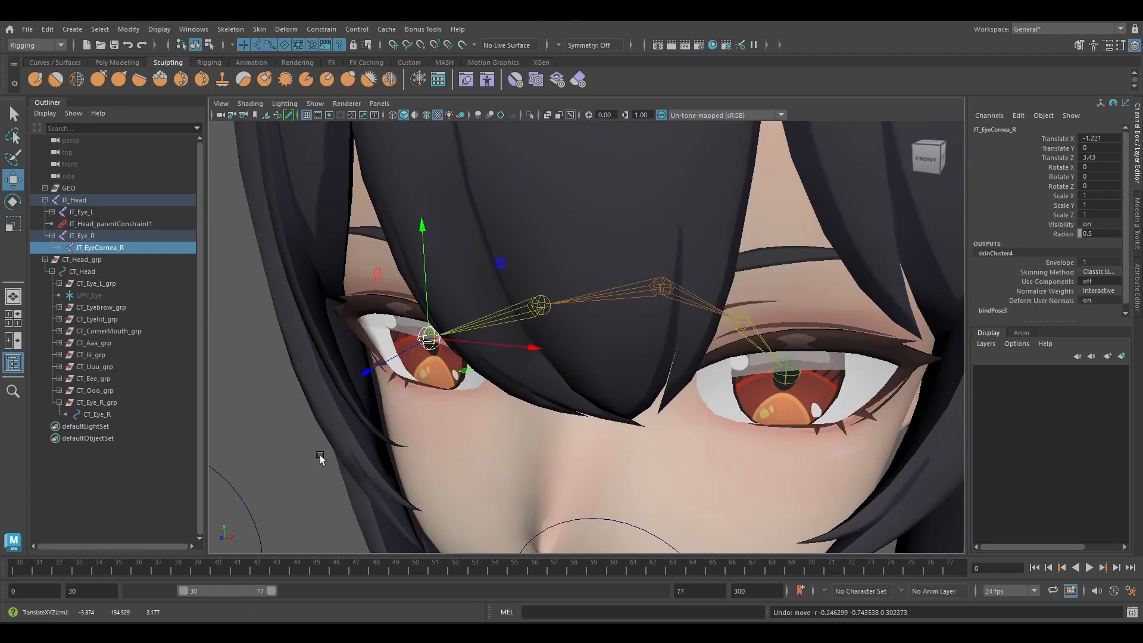
{"action": "left_click", "coordinate": [321, 459]}
Orient-constrain JT_EyeCornea_R to its parent joint JT_Eye_R.
{"action": "scroll", "coordinate": [369, 447], "scroll_direction": "down", "scroll_amount": 5}
{"action": "left_click_drag", "start_coordinate": [523, 411], "coordinate": [567, 426], "text": "alt"}
{"action": "scroll", "coordinate": [569, 357], "scroll_direction": "up", "scroll_amount": 2}
{"action": "left_click_drag", "start_coordinate": [570, 353], "coordinate": [571, 357], "text": "alt"}
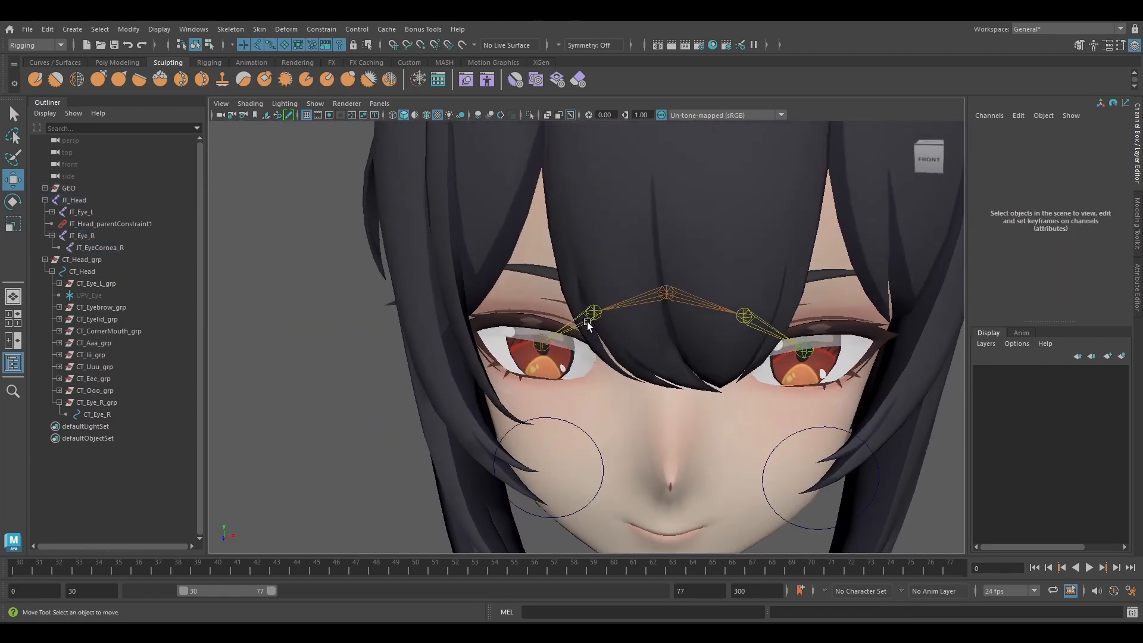
{"action": "left_click", "coordinate": [157, 240]}
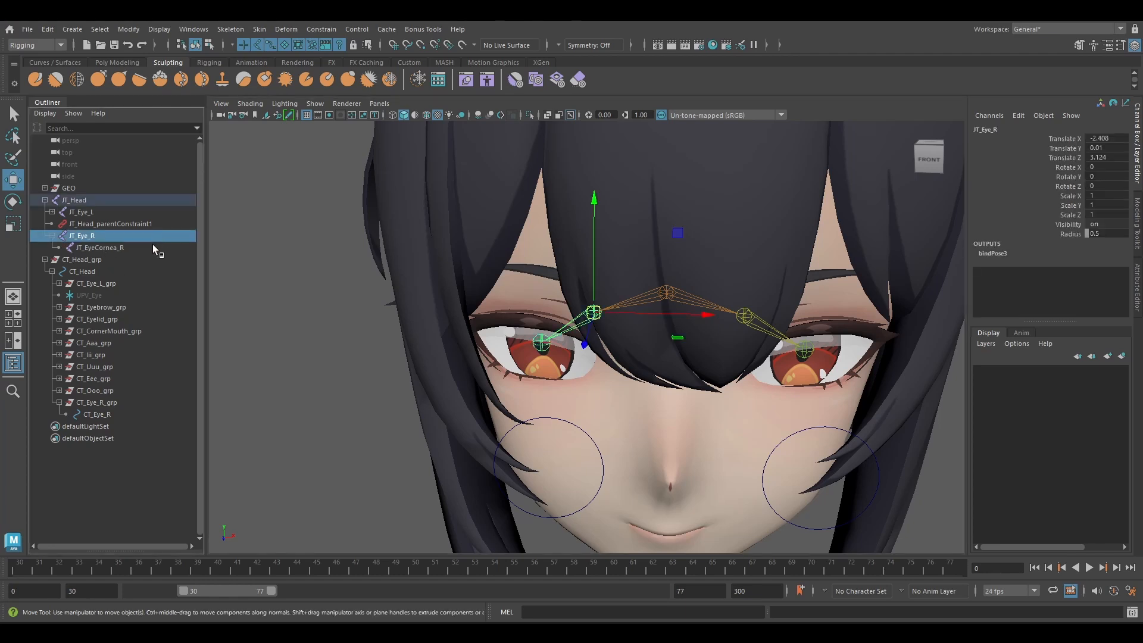
{"action": "left_click", "coordinate": [152, 246], "text": "ctrl"}
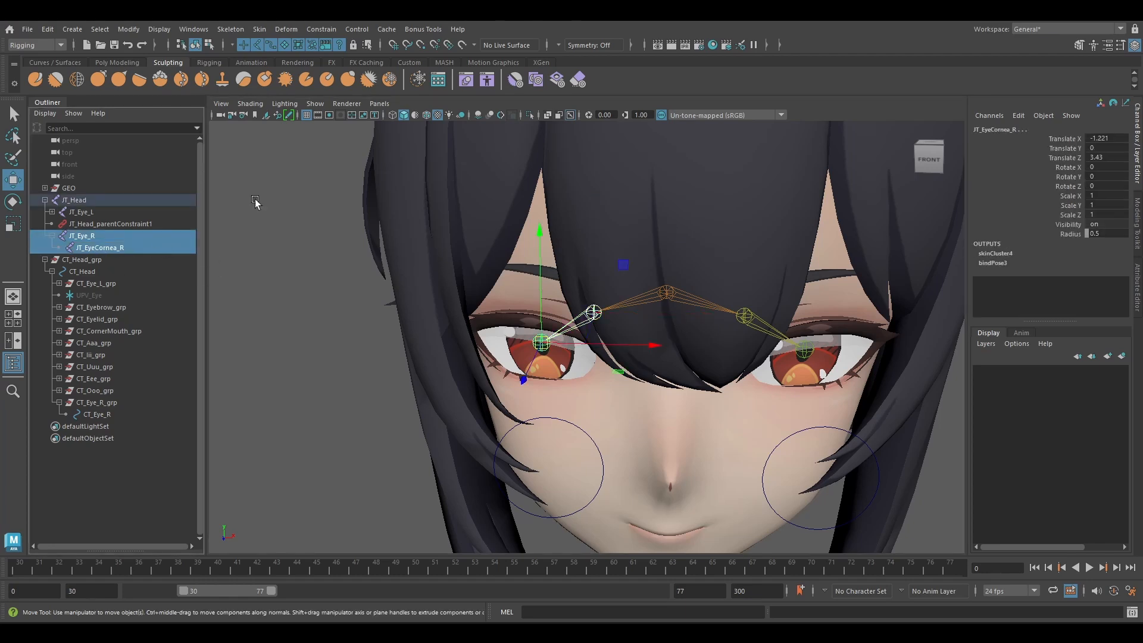
{"action": "left_click", "coordinate": [315, 31]}
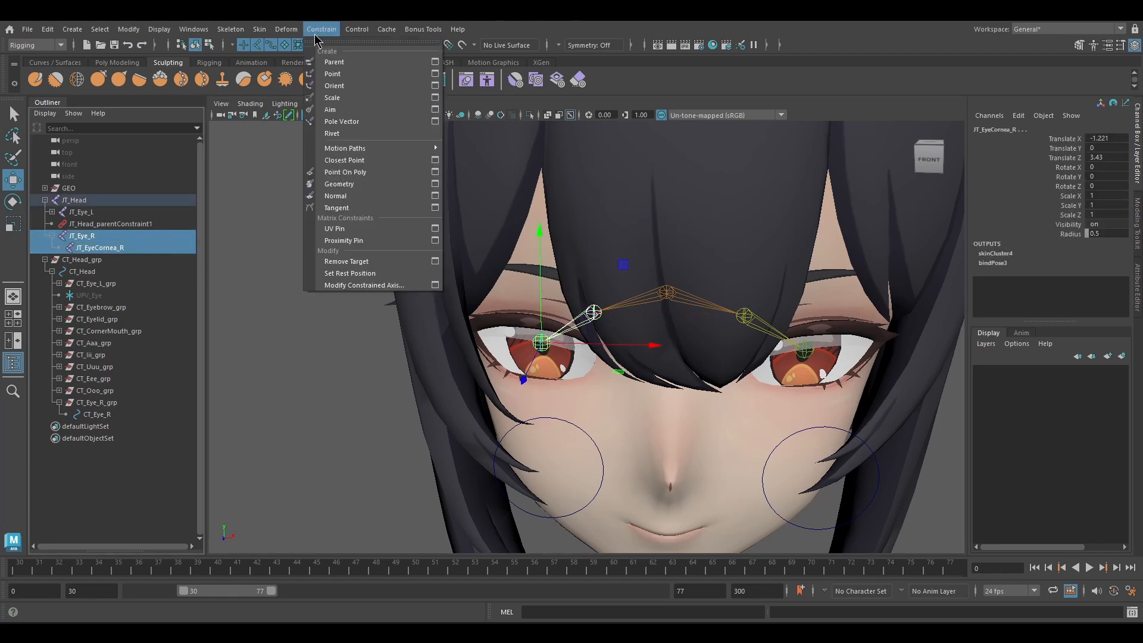
{"action": "left_click", "coordinate": [398, 85]}
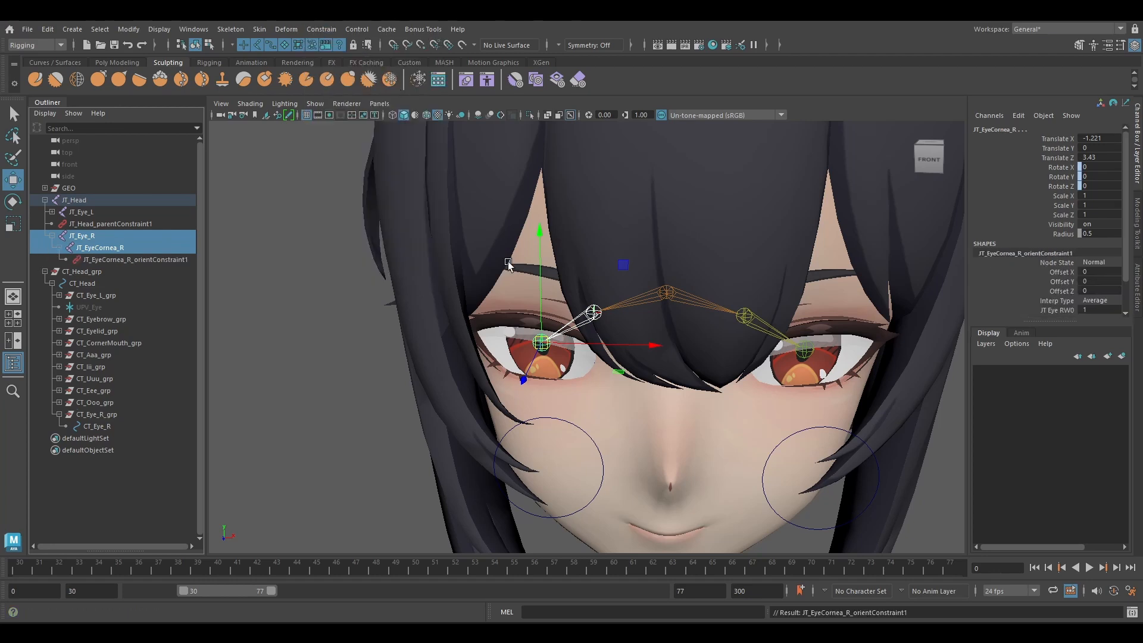
Add JT_Head as a second orient-constraint target for JT_EyeCornea_R.
{"action": "left_click", "coordinate": [664, 299]}
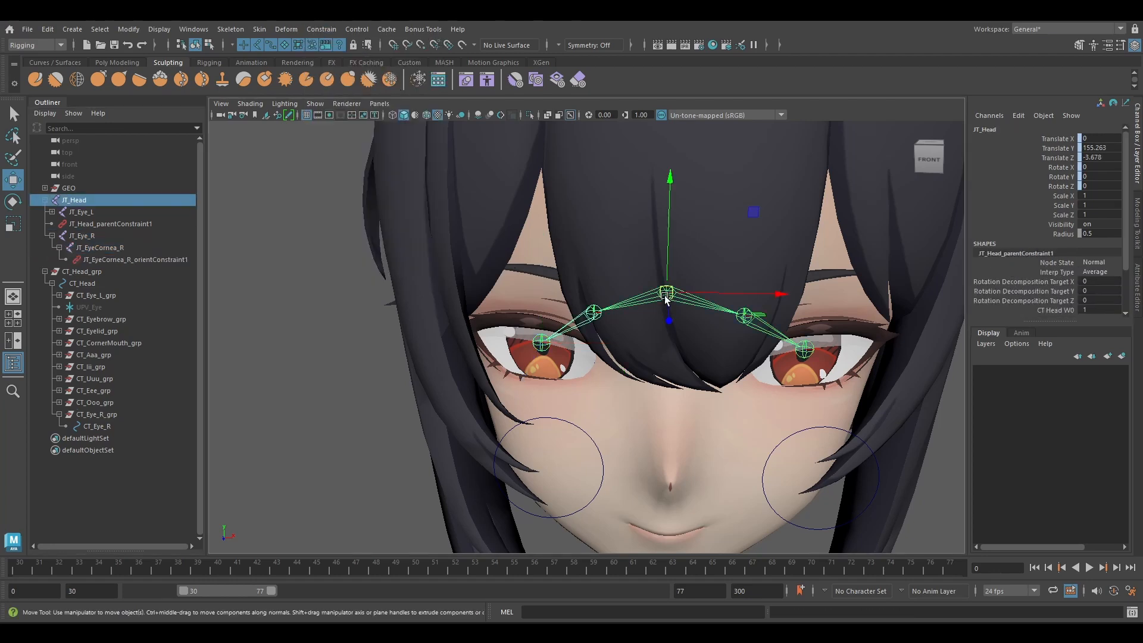
{"action": "left_click", "coordinate": [538, 344], "text": "shift"}
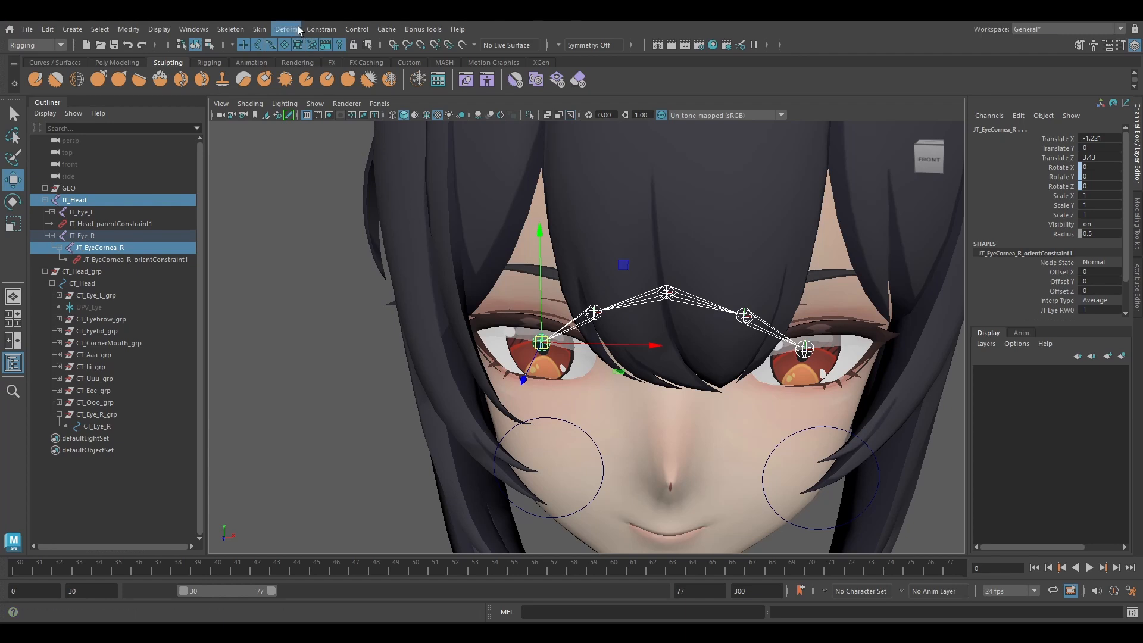
{"action": "left_click", "coordinate": [320, 29]}
{"action": "left_click", "coordinate": [353, 86]}
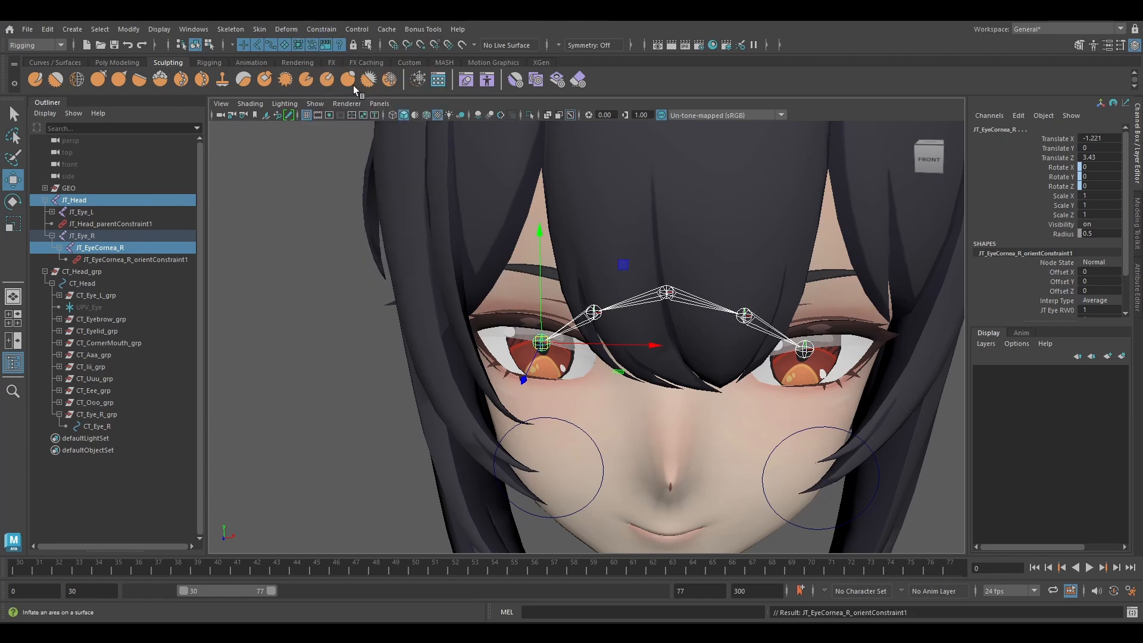
Set JT_EyeCornea_R's orient-constraint weights to 0.2 for JT_Eye_R and 0.8 for JT_Head.
{"action": "left_click", "coordinate": [139, 247]}
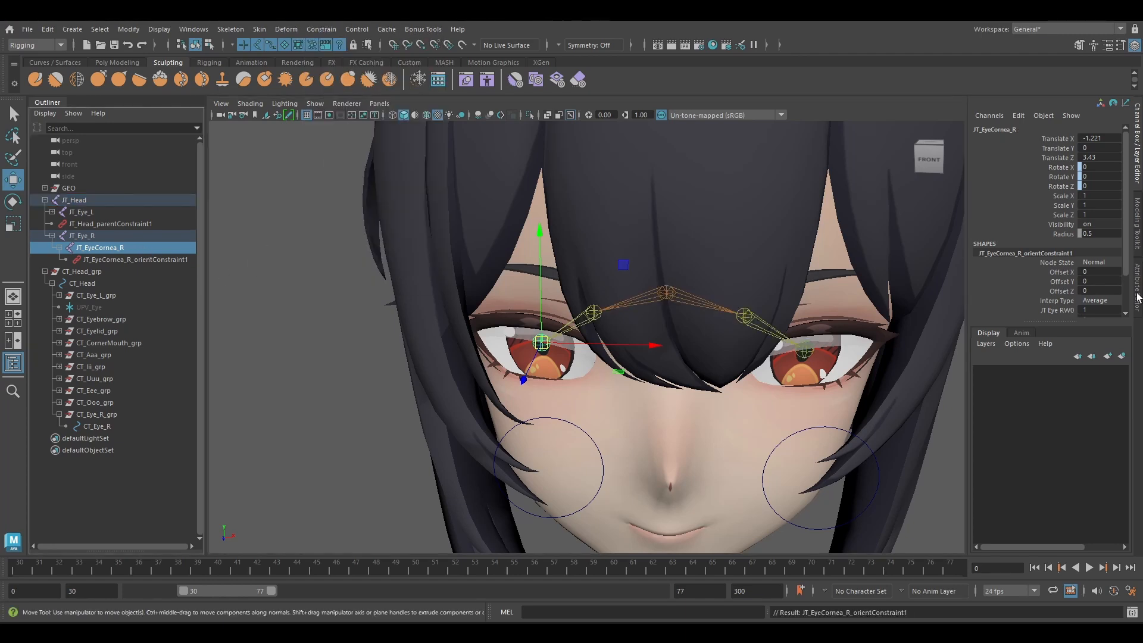
{"action": "scroll", "coordinate": [1100, 286], "scroll_direction": "down", "scroll_amount": 3}
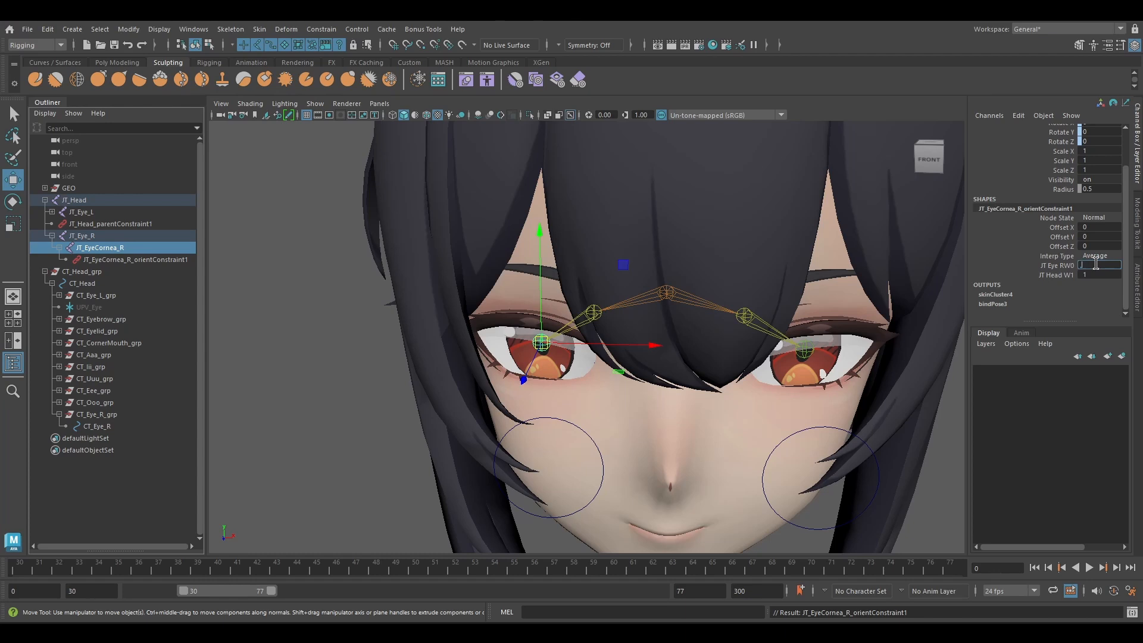
{"action": "left_click", "coordinate": [1100, 274]}
{"action": "type", "text": ".8"}
{"action": "key", "text": "Return"}
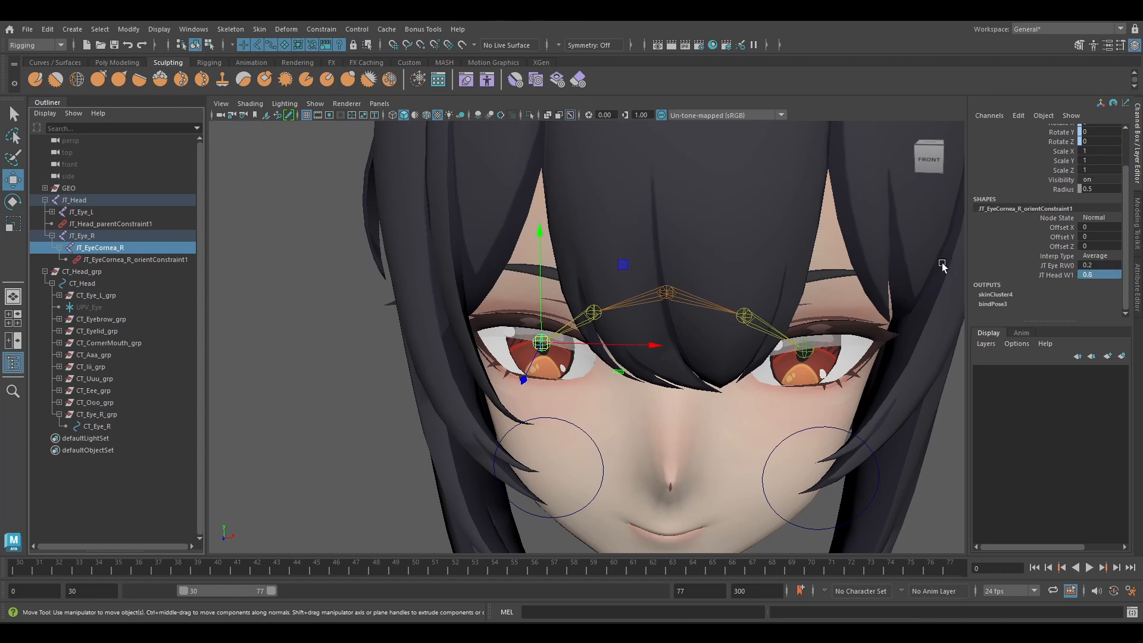
Aim-constrain the right eye joint JT_Eye_R to the control CT_Eye_R.
{"action": "left_click_drag", "start_coordinate": [383, 262], "coordinate": [440, 298], "text": "alt"}
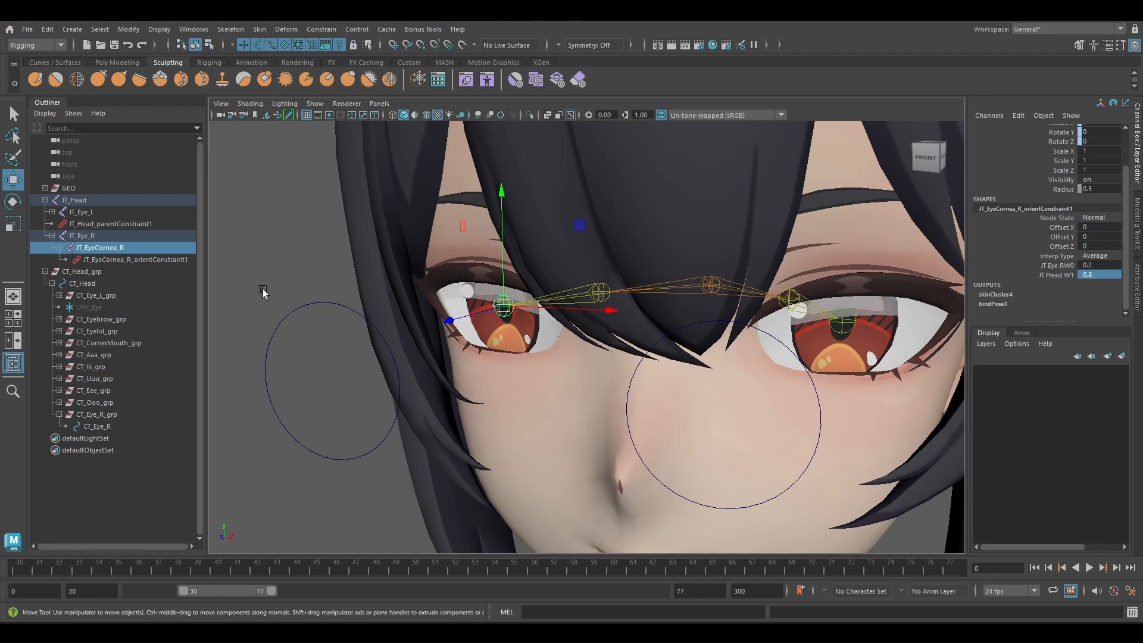
{"action": "left_click_drag", "start_coordinate": [262, 292], "coordinate": [299, 340]}
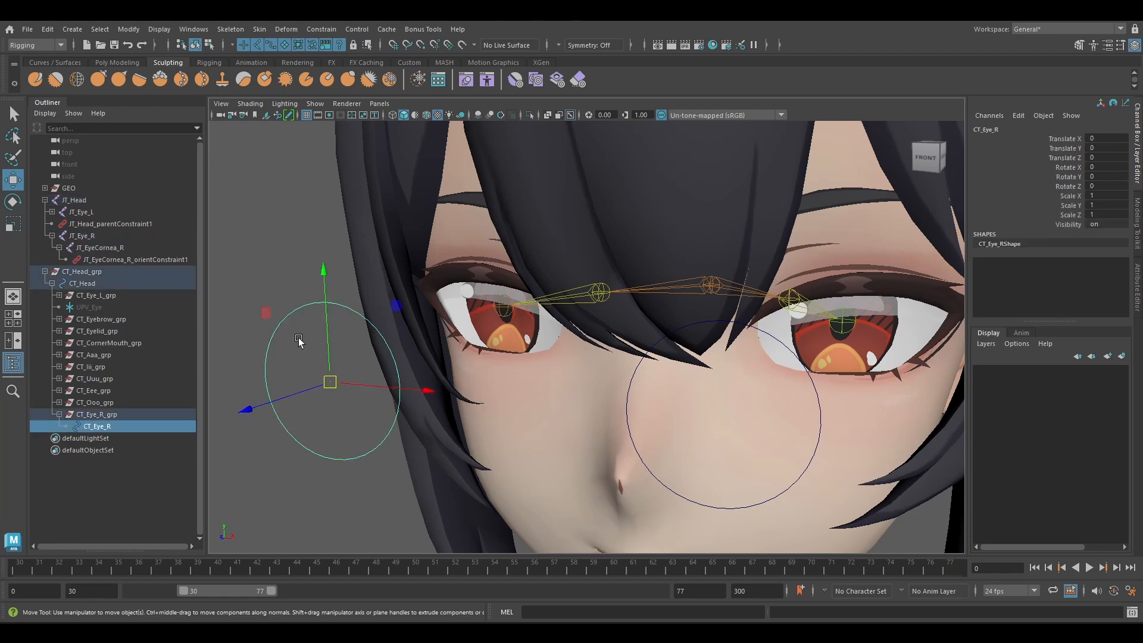
{"action": "left_click", "coordinate": [599, 294], "text": "shift"}
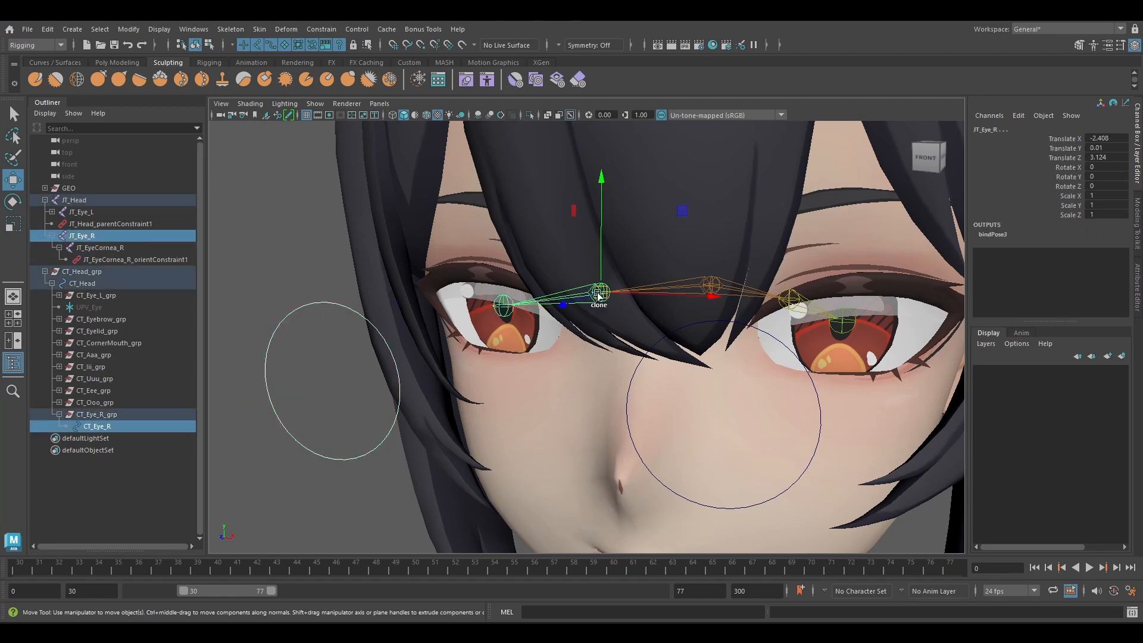
{"action": "left_click", "coordinate": [322, 29]}
{"action": "left_click", "coordinate": [384, 110]}
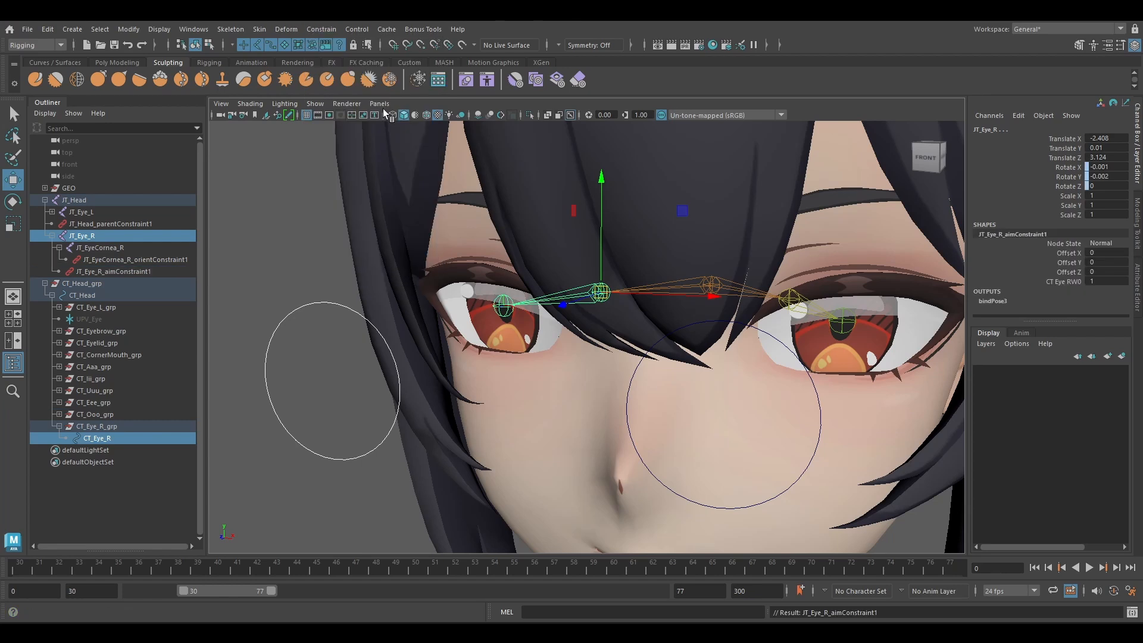
Test the right eye's aim constraint by moving CT_Eye_R sideways and down, and undo the move.
{"action": "scroll", "coordinate": [427, 276], "scroll_direction": "down", "scroll_amount": 5}
{"action": "scroll", "coordinate": [423, 286], "scroll_direction": "up", "scroll_amount": 3}
{"action": "left_click", "coordinate": [440, 348]}
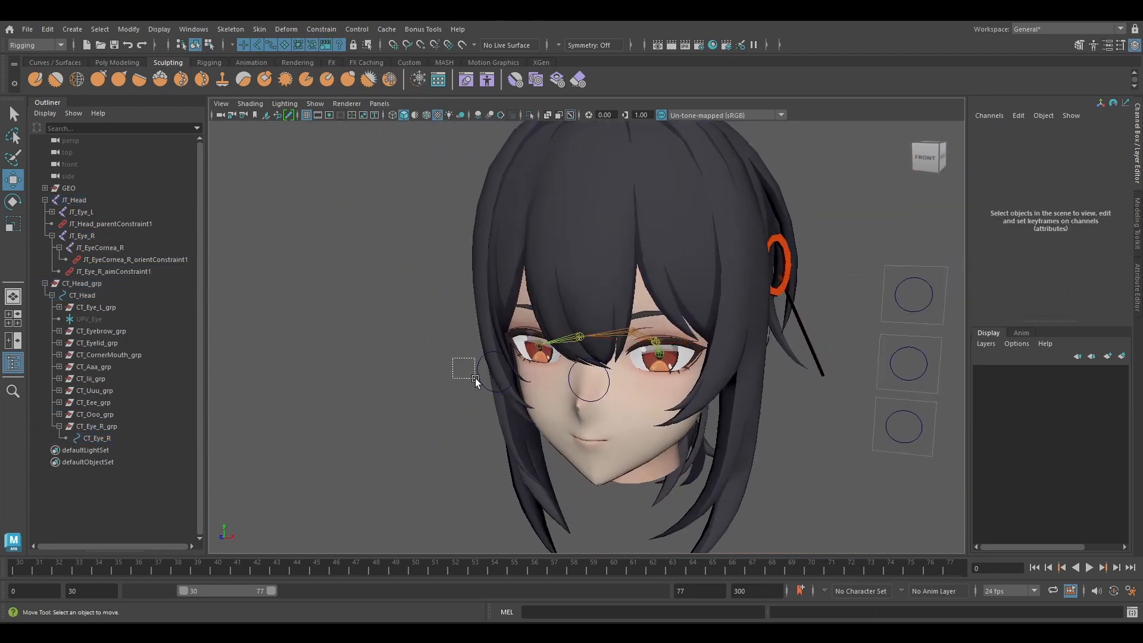
{"action": "left_click_drag", "start_coordinate": [475, 378], "coordinate": [477, 377]}
{"action": "left_click_drag", "start_coordinate": [569, 296], "coordinate": [537, 302]}
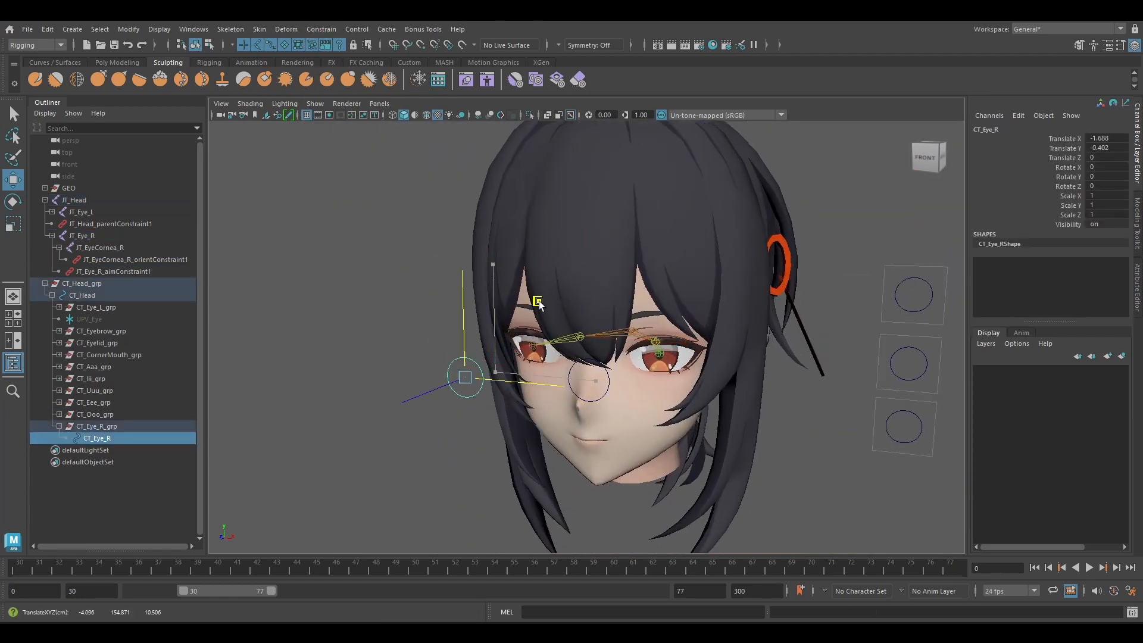
{"action": "key", "text": "ctrl+z"}
Scale-constrain the right iris joint JT_EyeCornea_R to the control CT_Eye_R.
{"action": "scroll", "coordinate": [531, 351], "scroll_direction": "up", "scroll_amount": 6}
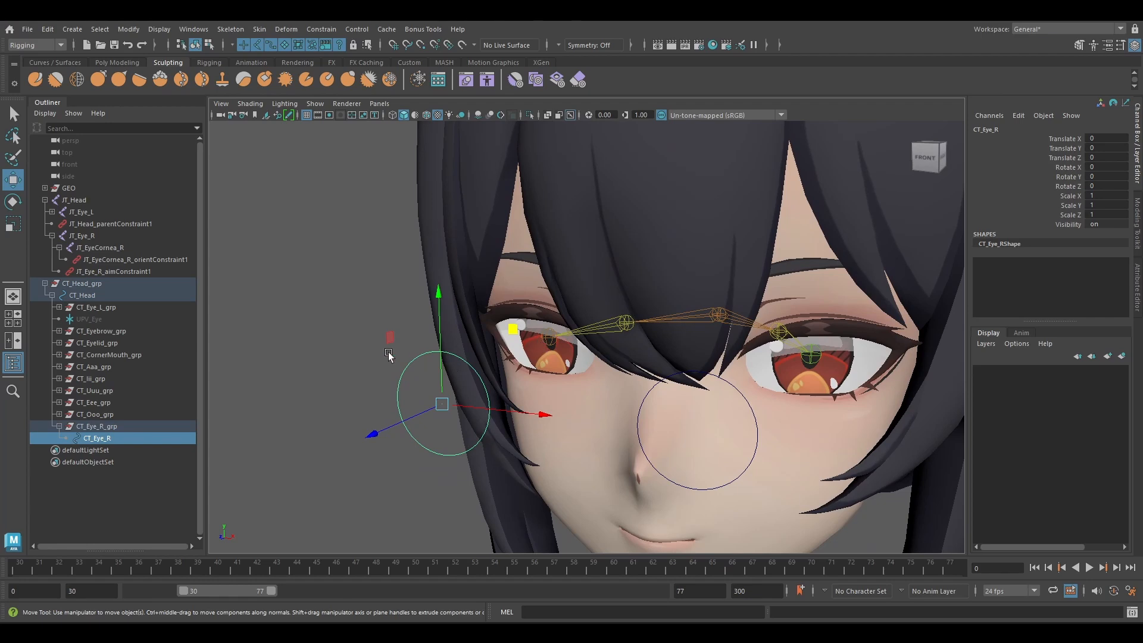
{"action": "left_click", "coordinate": [552, 339], "text": "shift"}
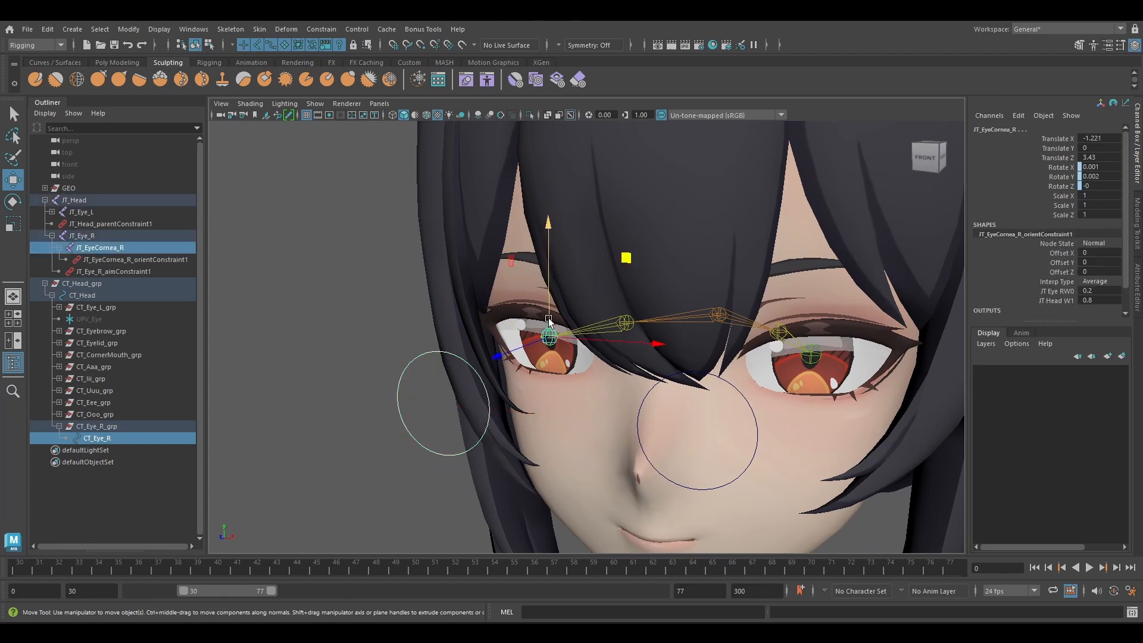
{"action": "left_click", "coordinate": [320, 28]}
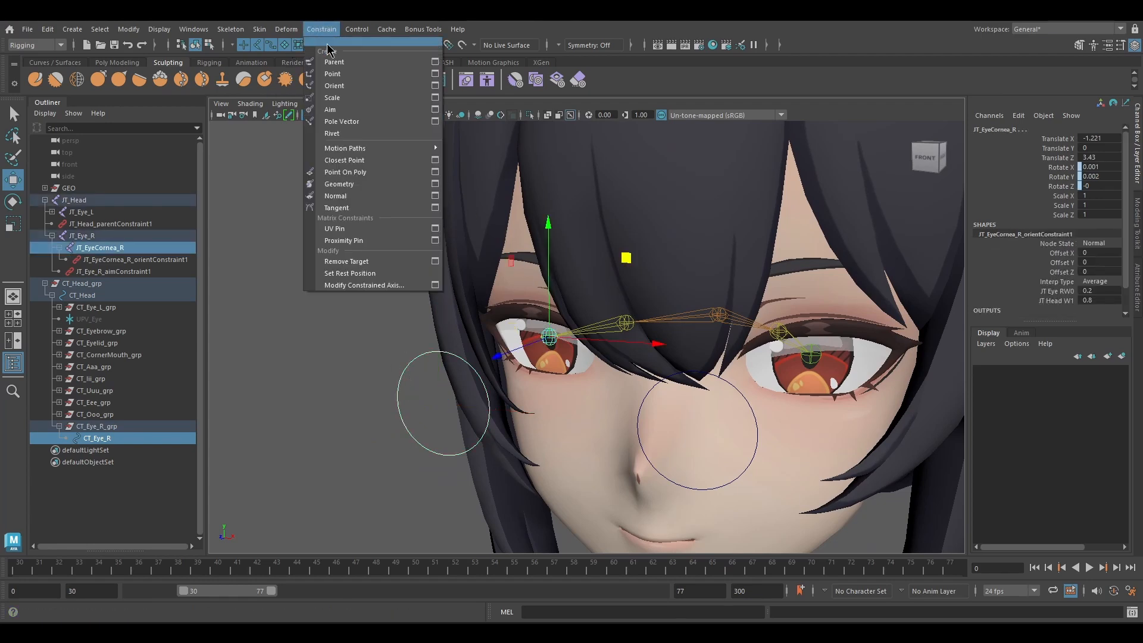
{"action": "left_click", "coordinate": [356, 100]}
Test the right iris's scale constraint by scaling CT_Eye_R to about 0.44 in X and Y, and restore the control.
{"action": "left_click_drag", "start_coordinate": [366, 316], "coordinate": [417, 402]}
{"action": "key", "text": "r"}
{"action": "key", "text": "w"}
{"action": "scroll", "coordinate": [553, 340], "scroll_direction": "down", "scroll_amount": 8}
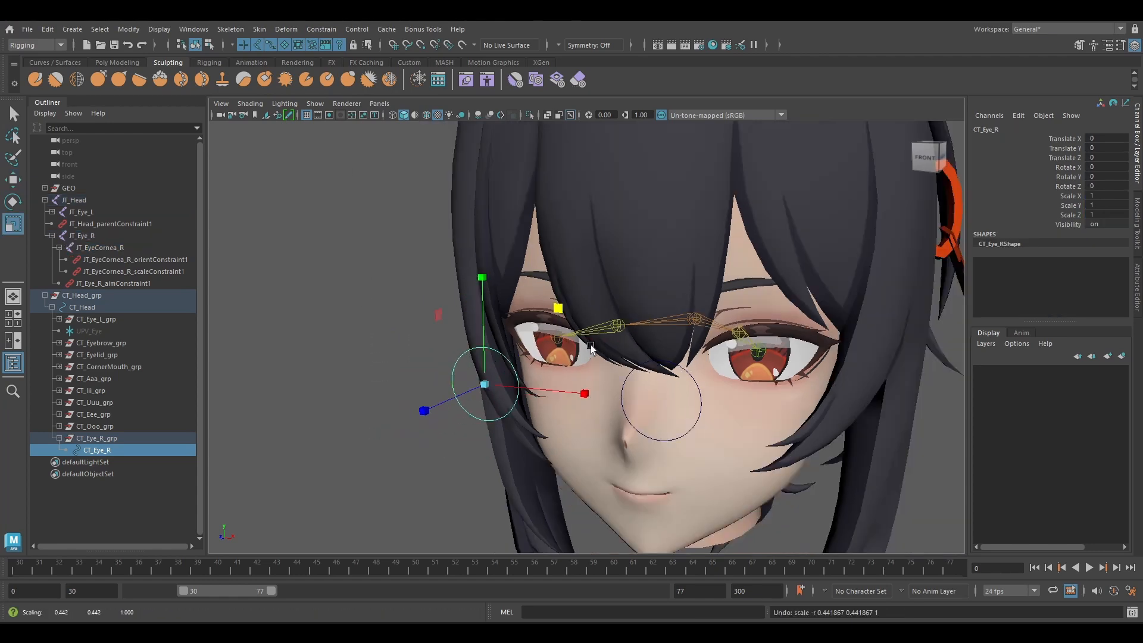
{"action": "left_click_drag", "start_coordinate": [567, 288], "coordinate": [518, 297]}
{"action": "key", "text": "ctrl+z"}
Try out the rig by moving the left eye control CT_Eye_L and rotating the whole head with CT_Head.
{"action": "left_click", "coordinate": [599, 386]}
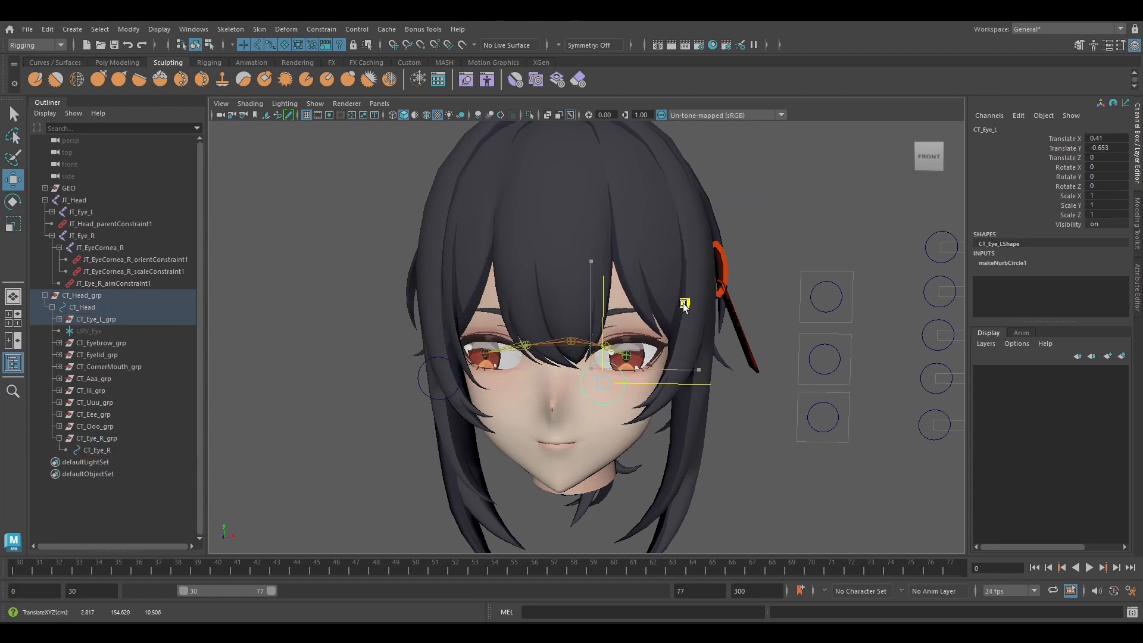
{"action": "scroll", "coordinate": [657, 308], "scroll_direction": "down", "scroll_amount": 3}
{"action": "scroll", "coordinate": [658, 308], "scroll_direction": "up", "scroll_amount": 1}
{"action": "left_click", "coordinate": [649, 185]}
{"action": "key", "text": "e"}
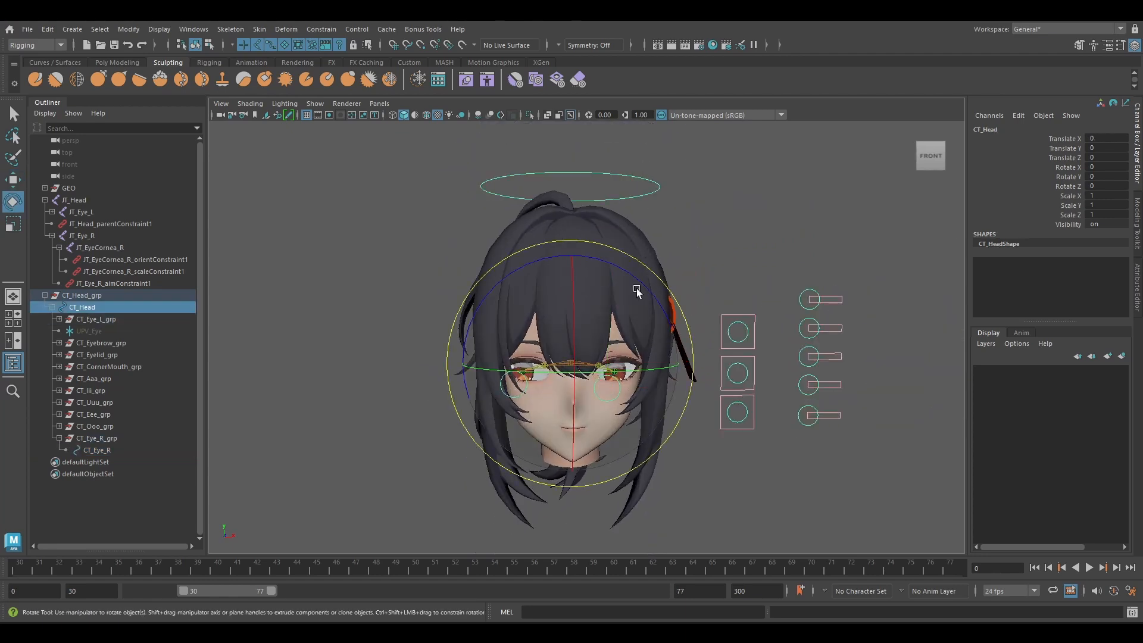
{"action": "left_click_drag", "start_coordinate": [637, 290], "coordinate": [620, 314]}
Try out the eyebrow, eyelid and mouth-corner expressions by moving their slider controls within their frames.
{"action": "key", "text": "w"}
{"action": "left_click", "coordinate": [729, 305]}
{"action": "left_click_drag", "start_coordinate": [731, 315], "coordinate": [741, 398]}
{"action": "left_click", "coordinate": [741, 359]}
{"action": "left_click", "coordinate": [746, 407]}
Try out the mouth shapes by sliding the CT_Iii and CT_Eee controls along X.
{"action": "left_click", "coordinate": [803, 315]}
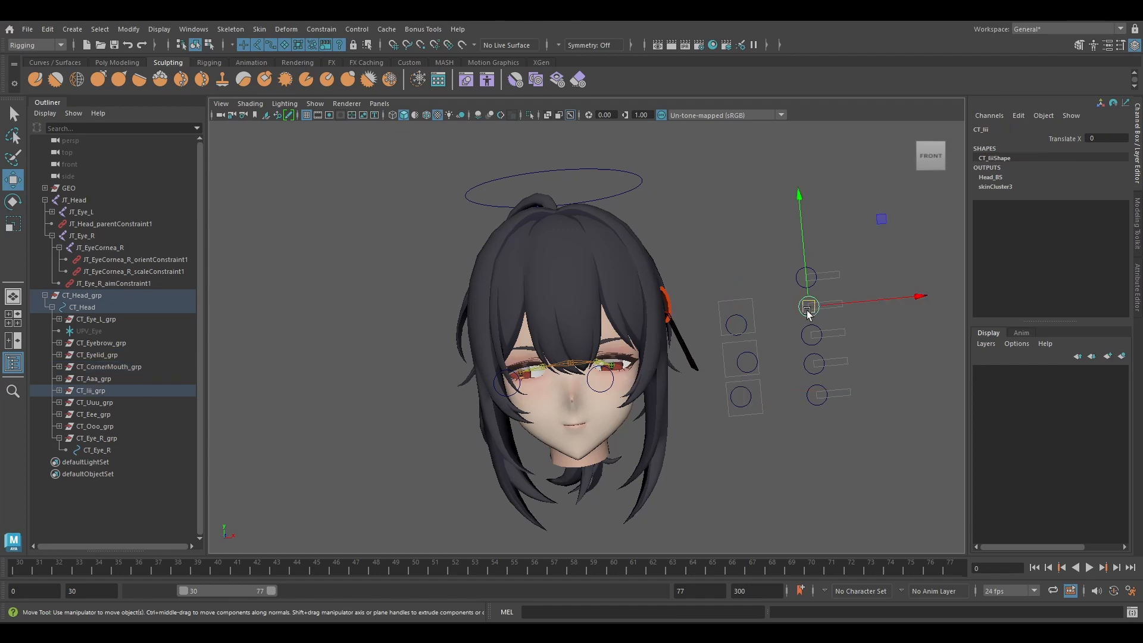
{"action": "left_click_drag", "start_coordinate": [808, 308], "coordinate": [817, 308]}
{"action": "left_click", "coordinate": [807, 372]}
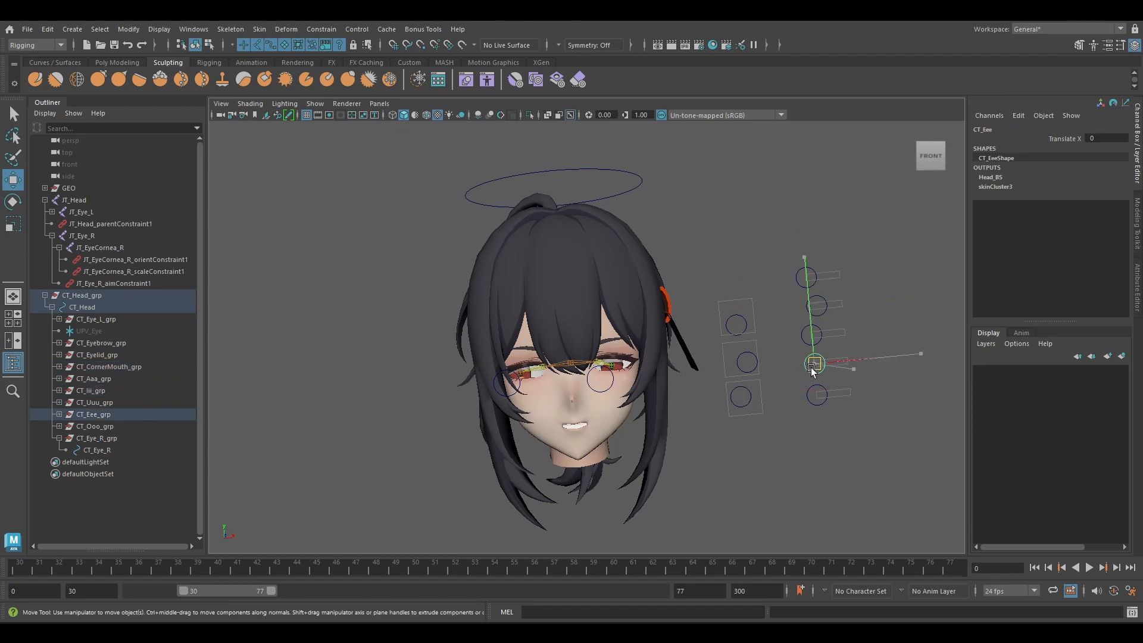